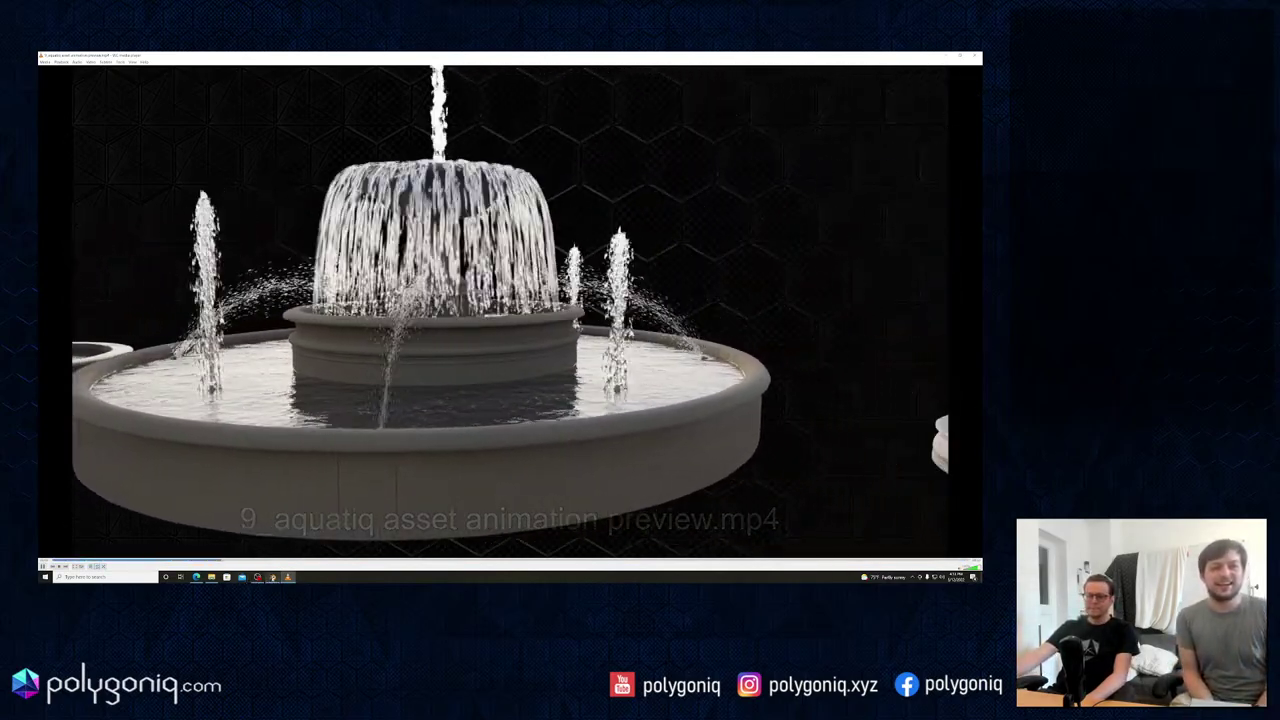
Step: Switch to Blender and delete all the default objects from the scene
click(273, 577)
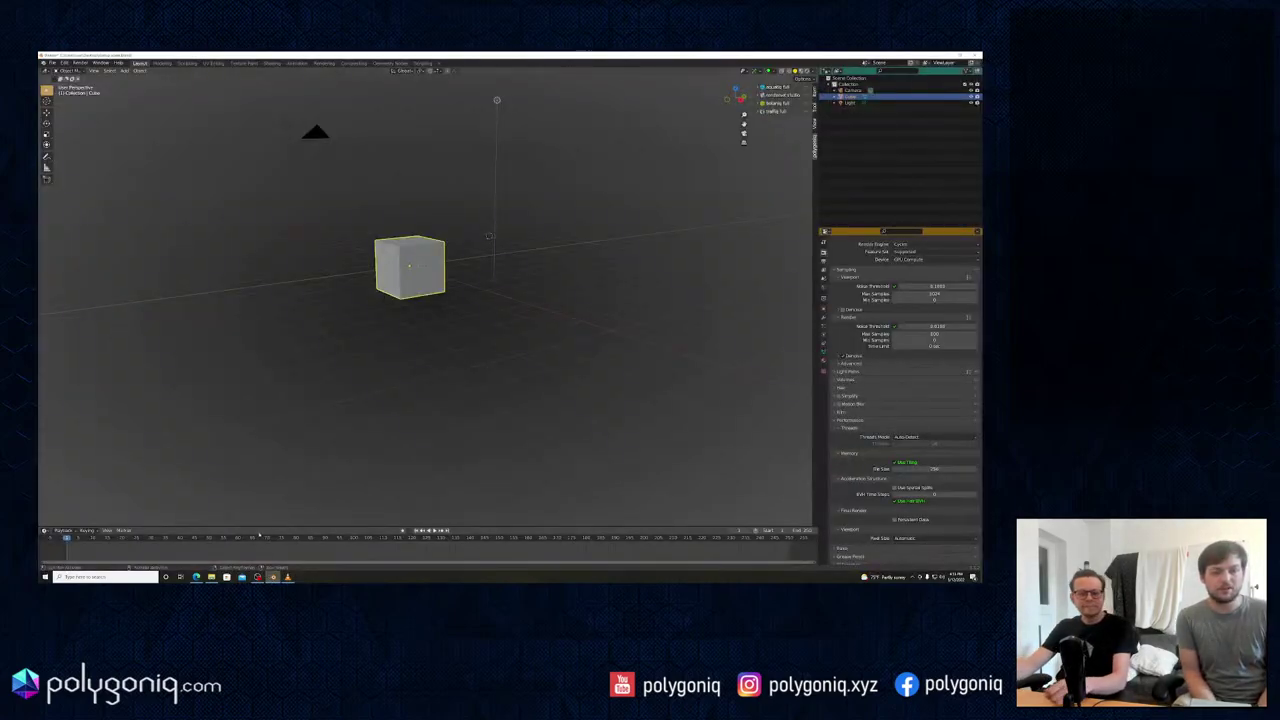
key(F12)
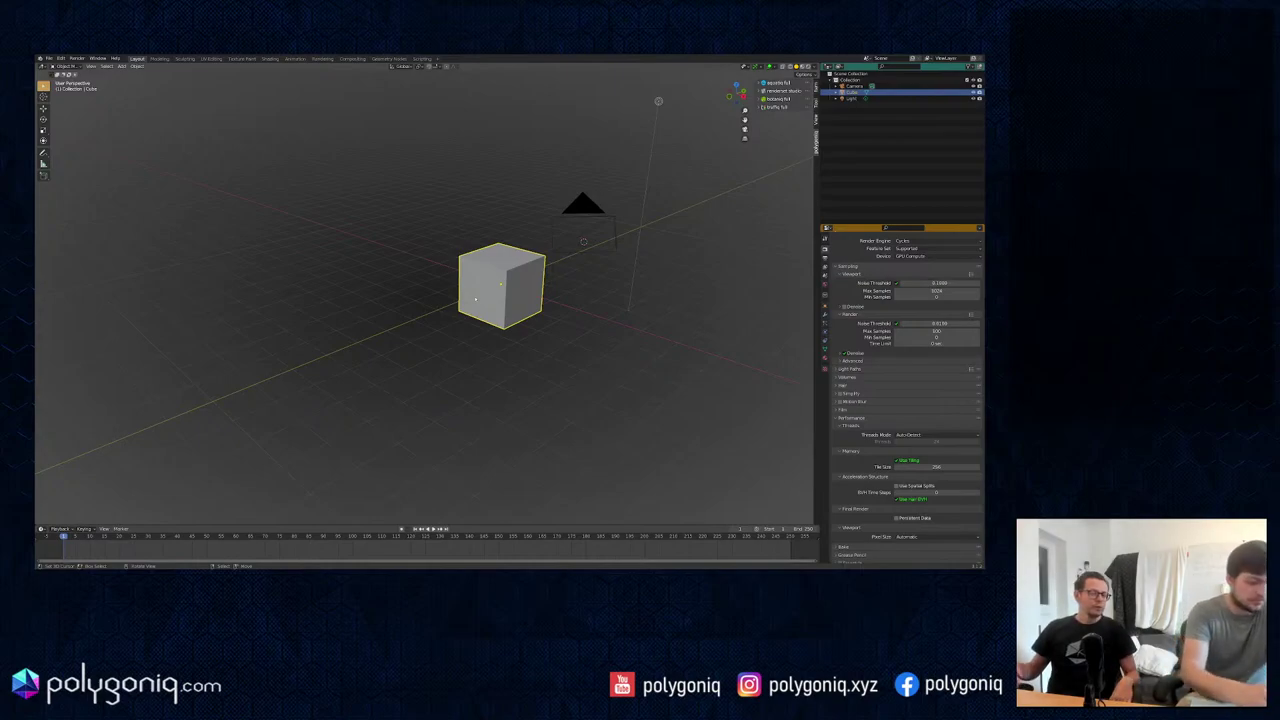
middle_drag(480, 291, 478, 294)
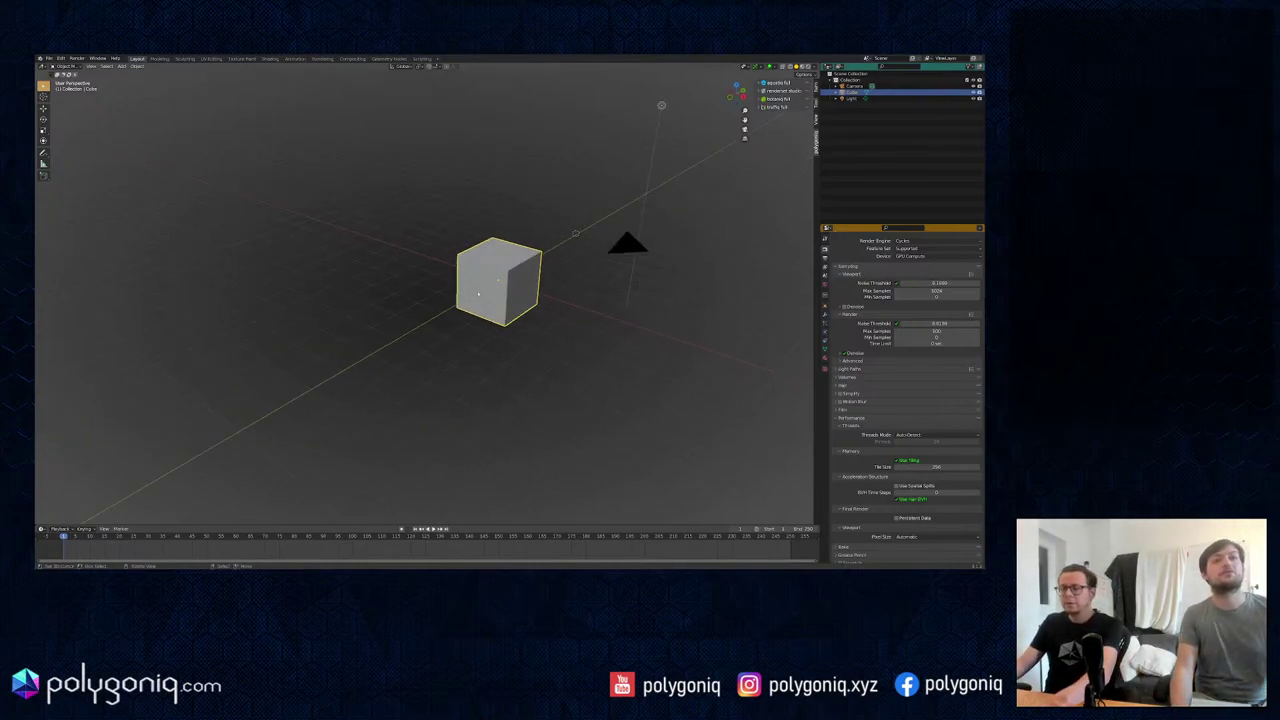
key(a)
key(x)
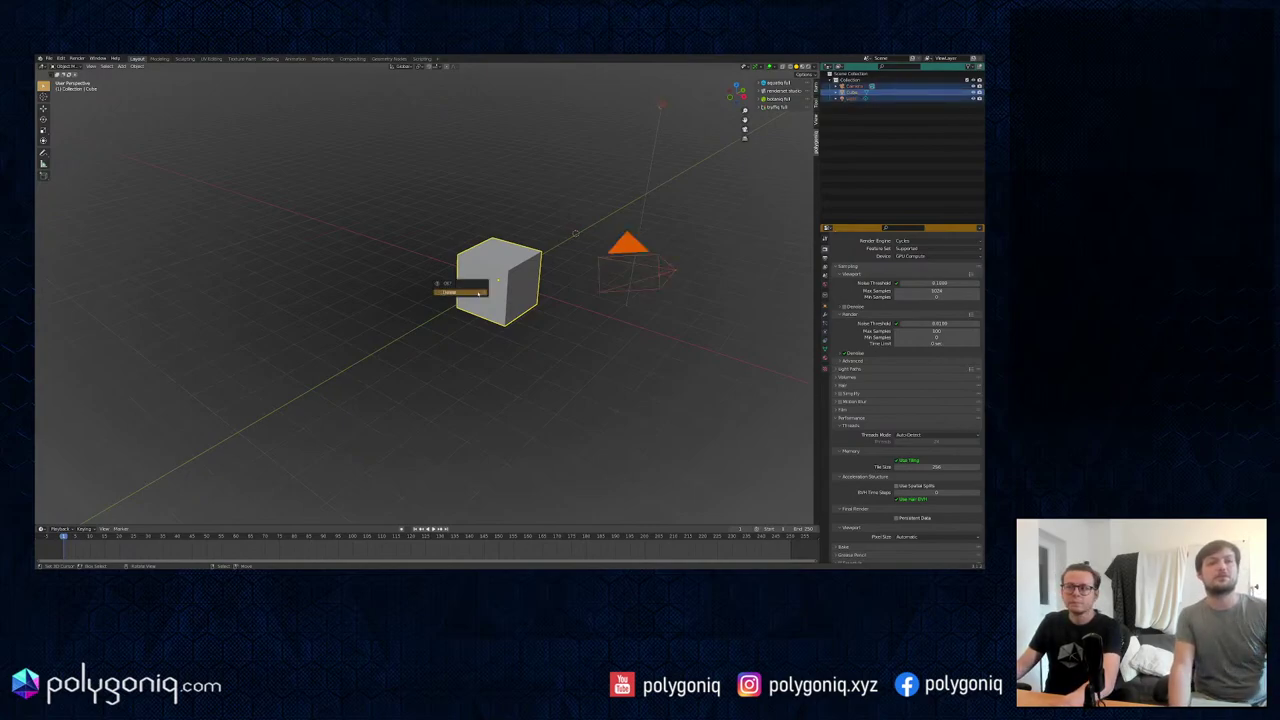
click(479, 292)
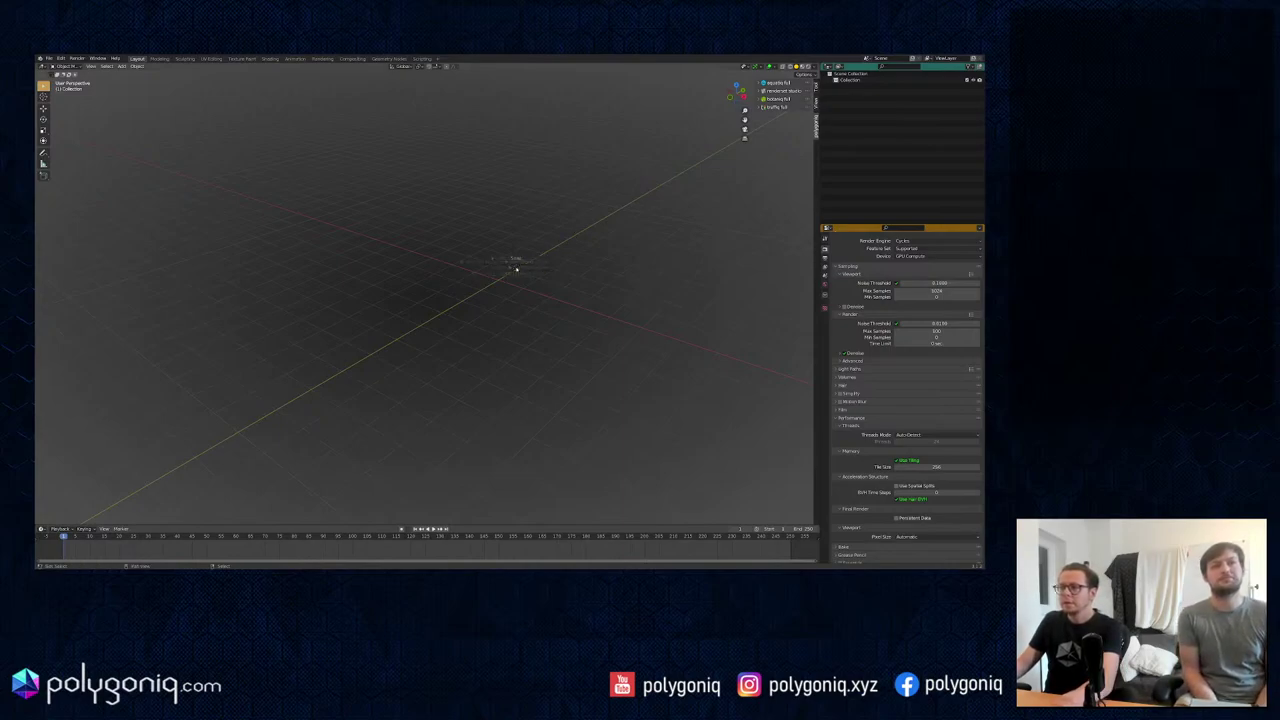
Step: Add a plane and shift its geometry 1 m along the Y axis, placing its edge at the origin
key(shift+a)
click(545, 271)
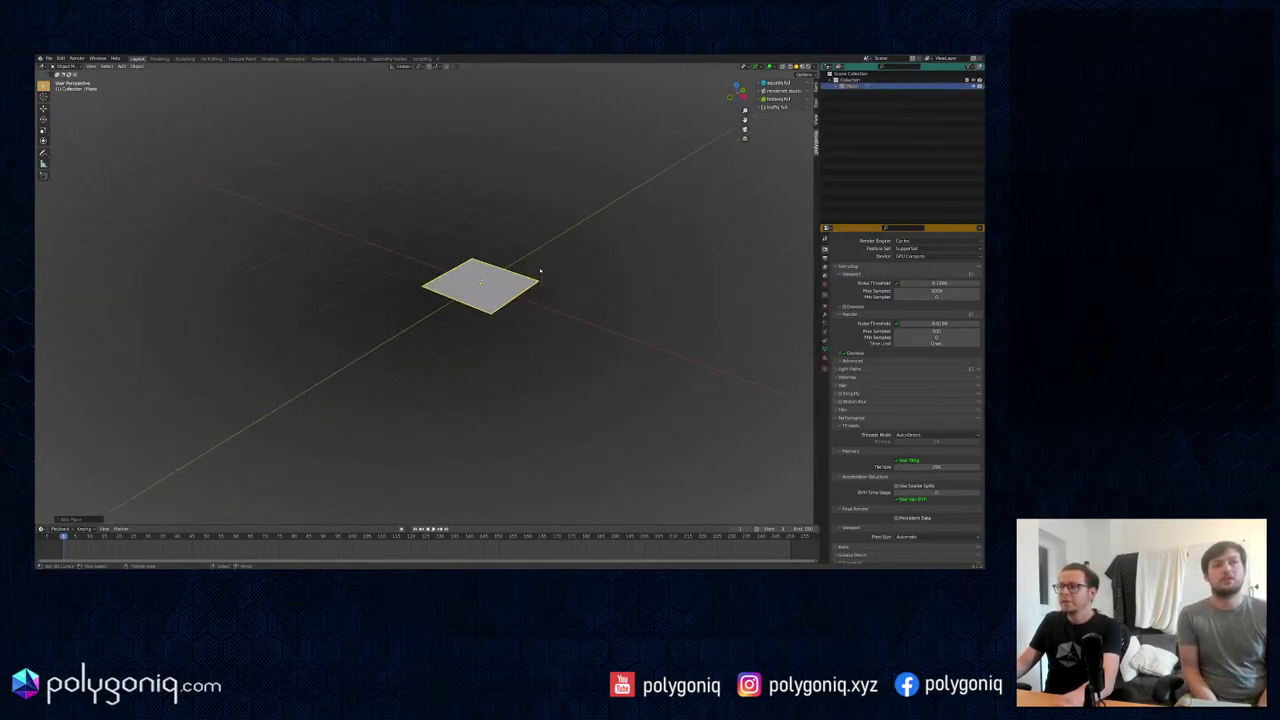
key(Tab)
key(g)
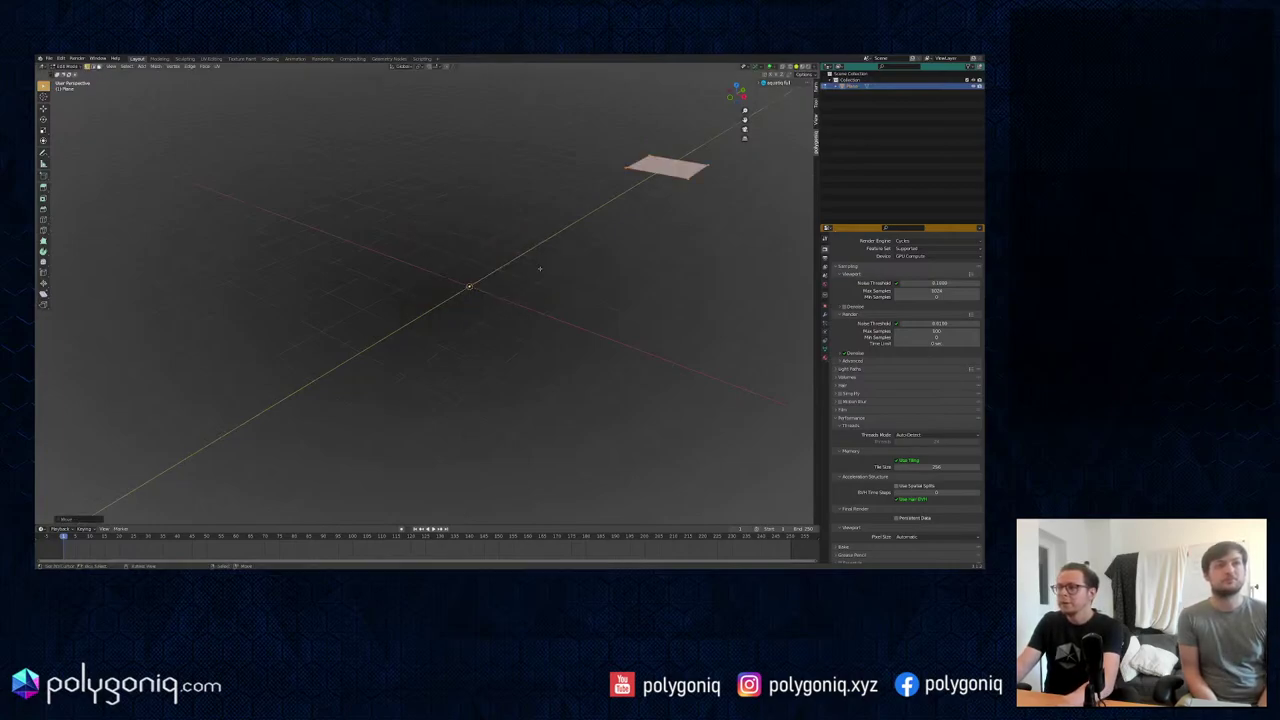
key(Escape)
key(g)
text(z)
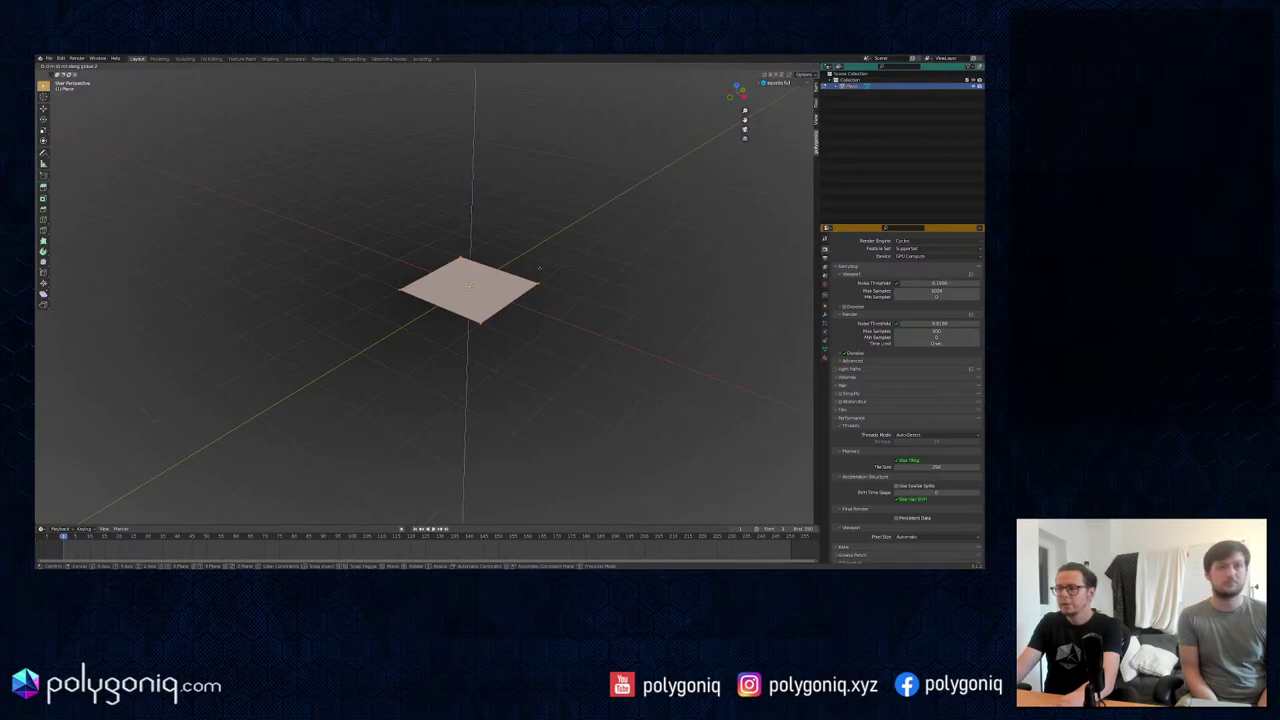
text(1)
key(Return)
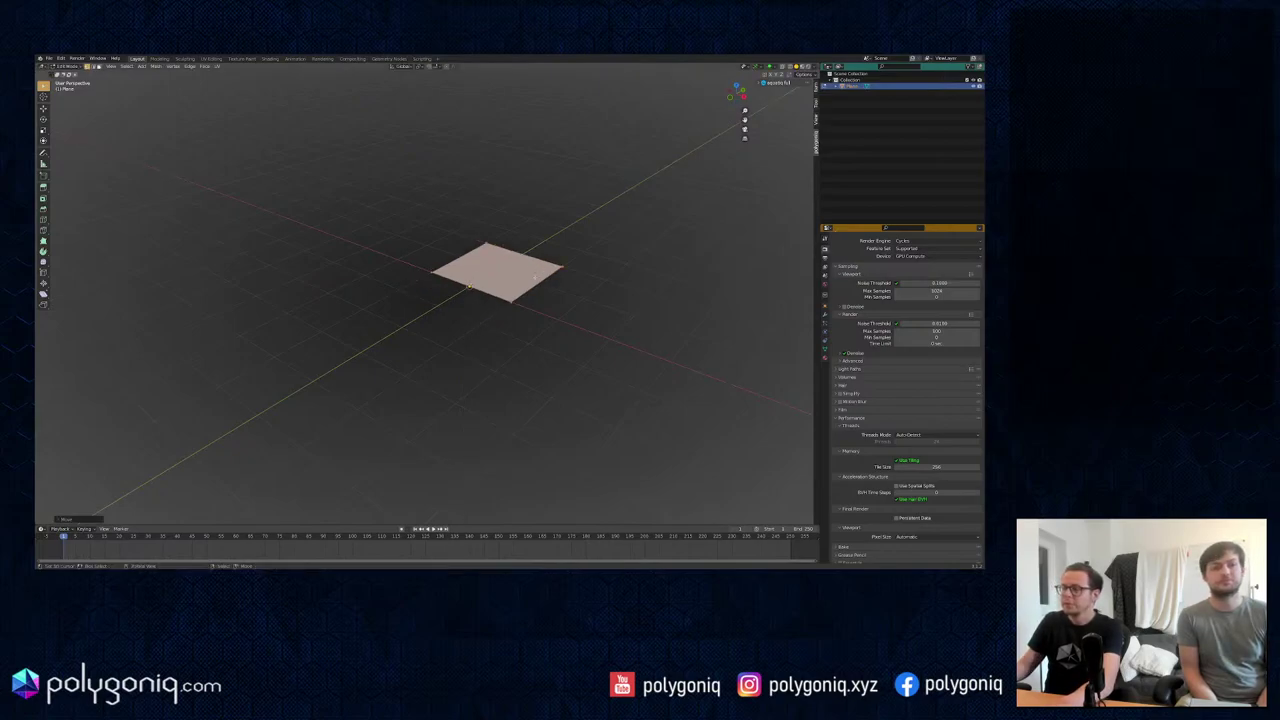
Step: Stretch the plane into a long strip by moving its far edge along the Y axis
scroll(537, 275, up, 3)
shift+right_click(495, 271)
middle_drag(465, 258, 520, 255)
key(g)
key(y)
click(641, 181)
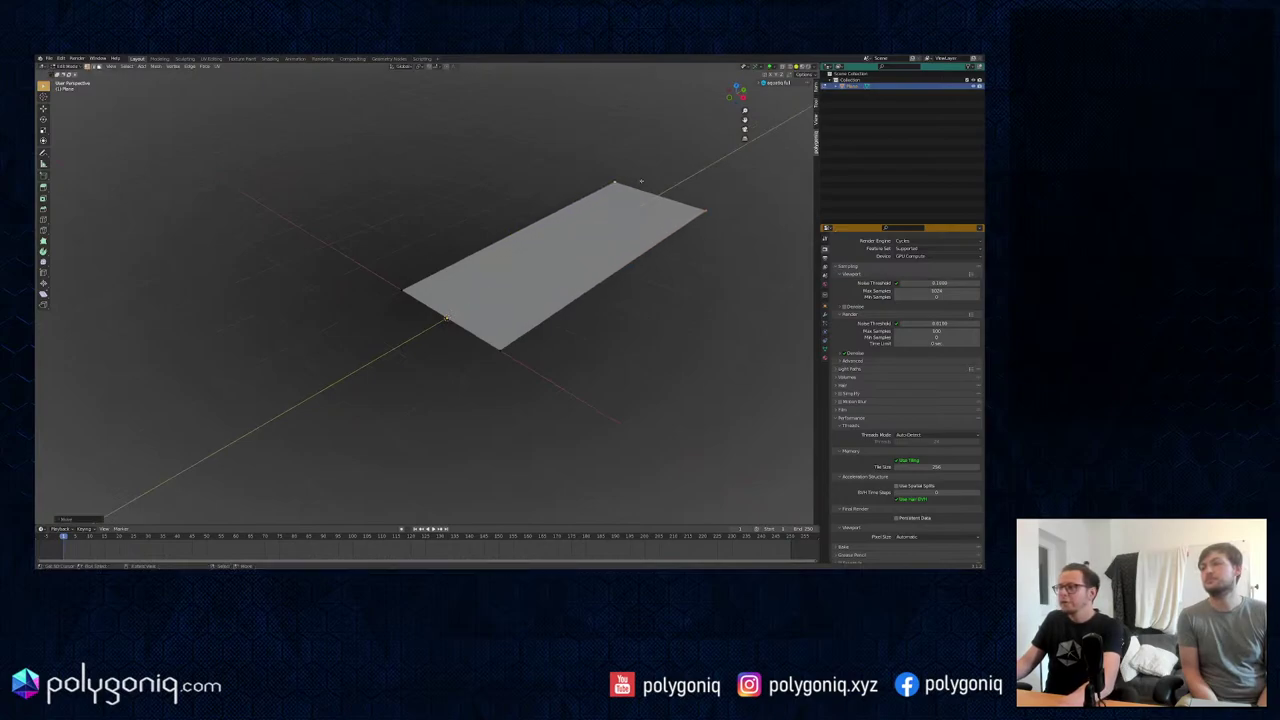
Step: Rotate the strip about the X axis in Object Mode to give it a downhill slope
key(Tab)
middle_drag(641, 181, 589, 202)
key(r)
key(x)
click(543, 139)
Step: Add two lengthwise loop cuts to the strip and lower its middle section along Z to form a channel
key(Tab)
key(ctrl+r)
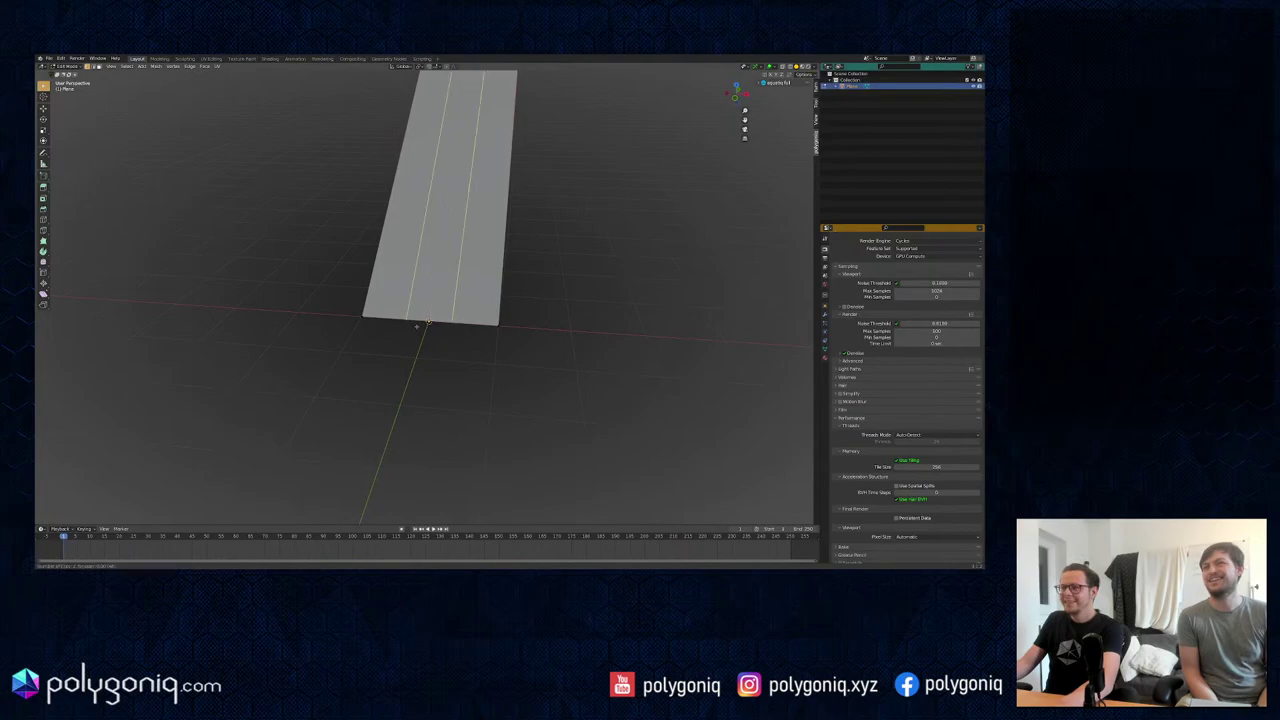
click(429, 322)
right_click(429, 322)
middle_drag(429, 322, 429, 268)
key(g)
key(z)
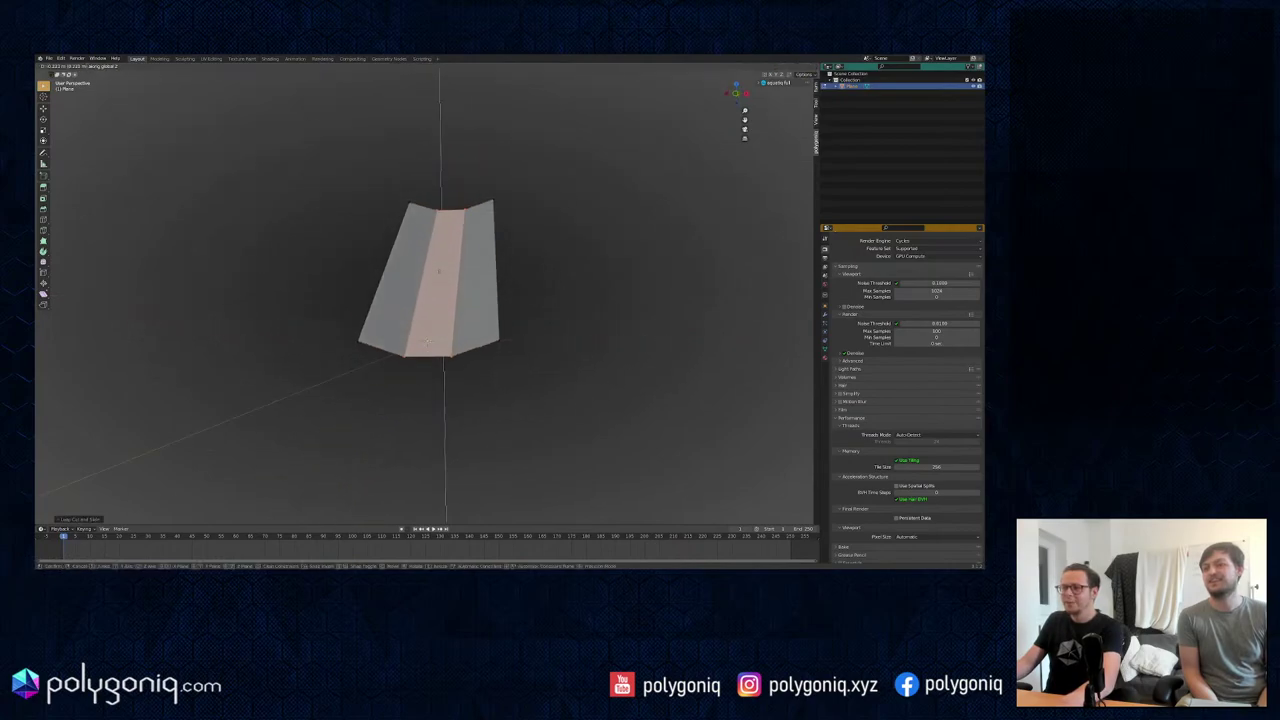
click(489, 348)
Step: Add a lengthwise loop cut to each side wall of the channel and raise both loops along Z
key(ctrl+r)
click(489, 348)
right_click(489, 348)
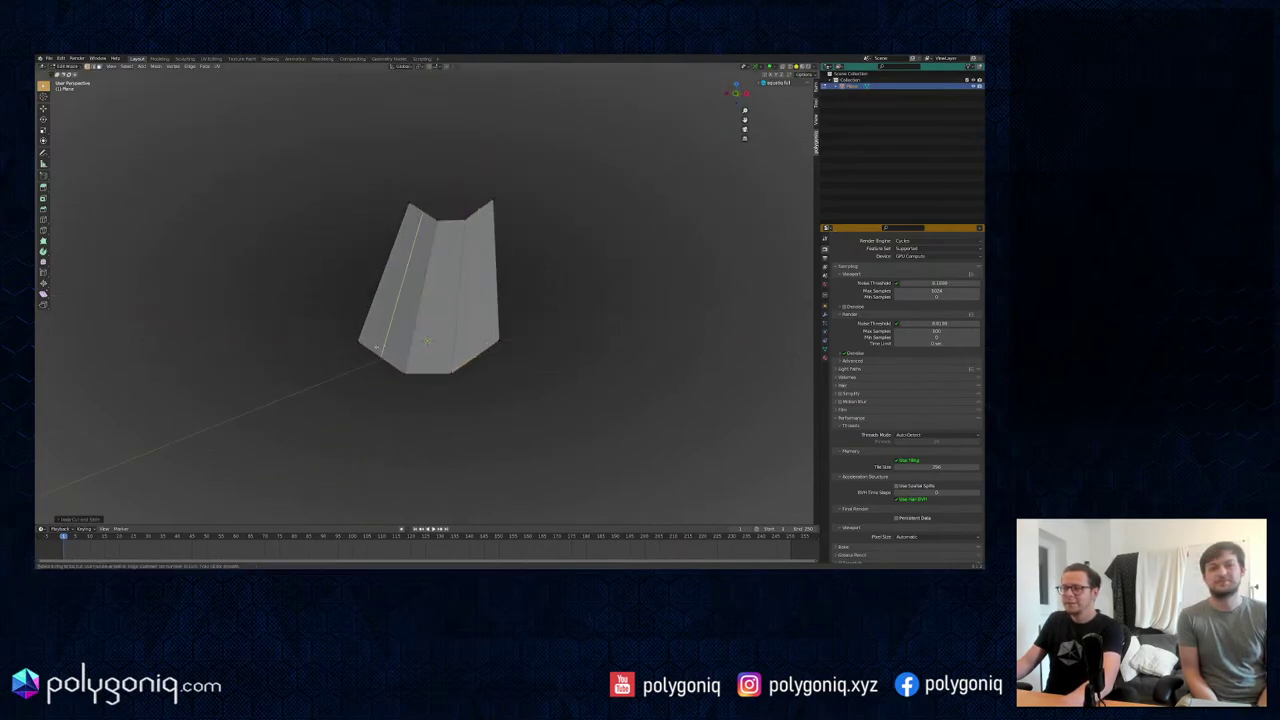
click(496, 280)
alt+shift+click(376, 279)
middle_drag(376, 279, 380, 258)
key(g)
key(z)
click(528, 256)
Step: Place a crosswise loop cut near the channel's upper end and raise it along Z to level that end
middle_drag(528, 256, 494, 276)
middle_drag(438, 336, 555, 259)
scroll(514, 300, down, 2)
key(g)
key(g)
click(634, 212)
middle_drag(634, 212, 594, 232)
key(g)
key(z)
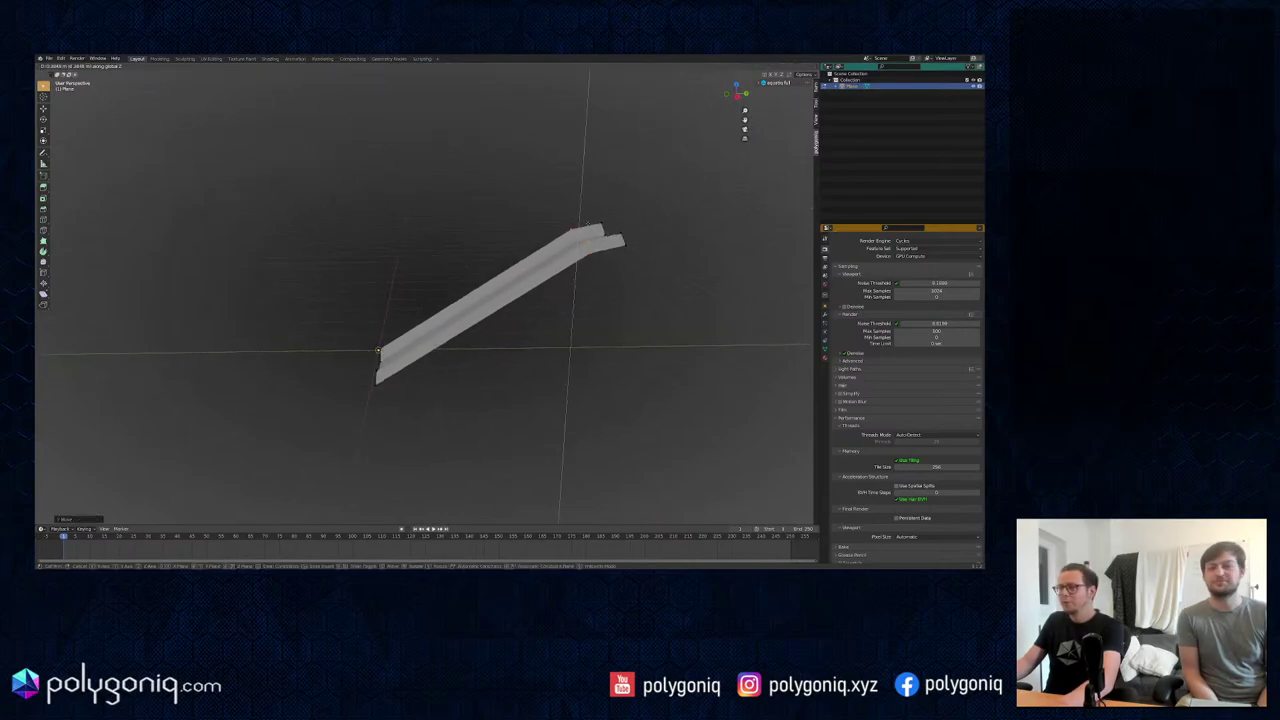
click(588, 220)
Step: Add a crosswise loop cut near the channel's lower end and lower it along Z to level the outlet
key(ctrl+r)
click(424, 335)
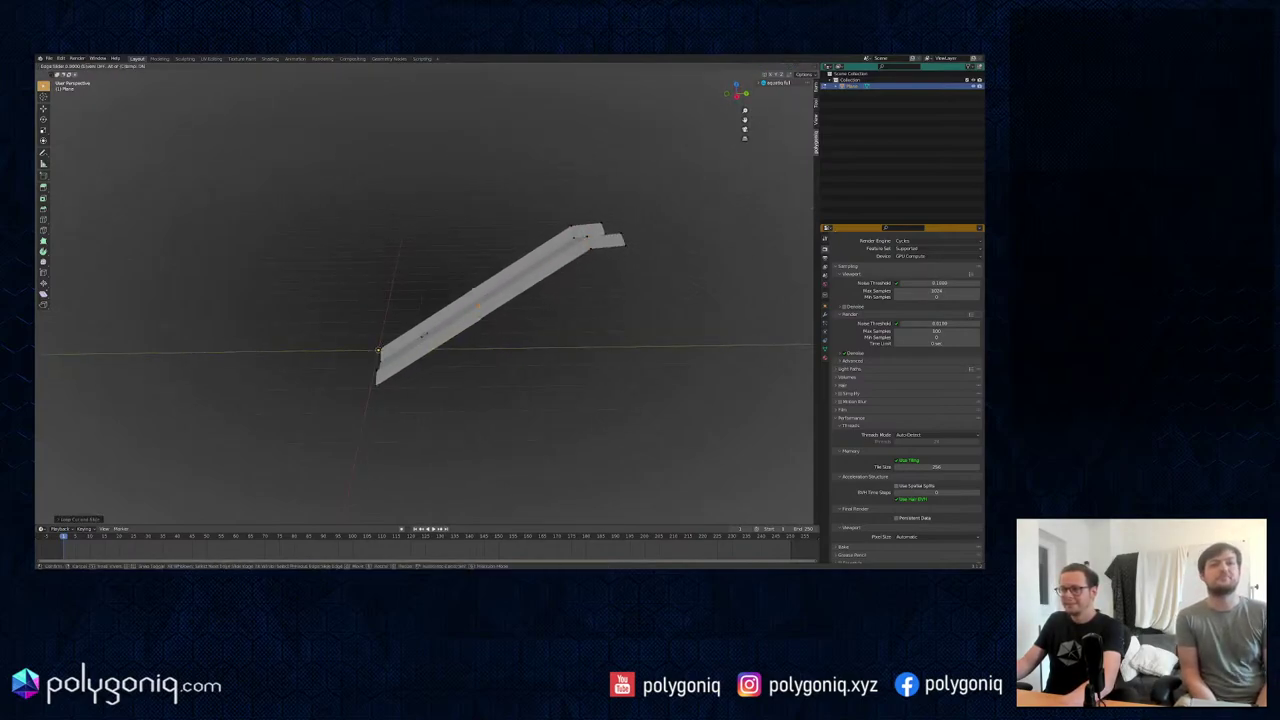
click(374, 366)
key(g)
key(z)
click(376, 381)
key(Tab)
Step: Shade the channel object smooth
middle_drag(412, 297, 511, 216)
key(Tab)
key(Tab)
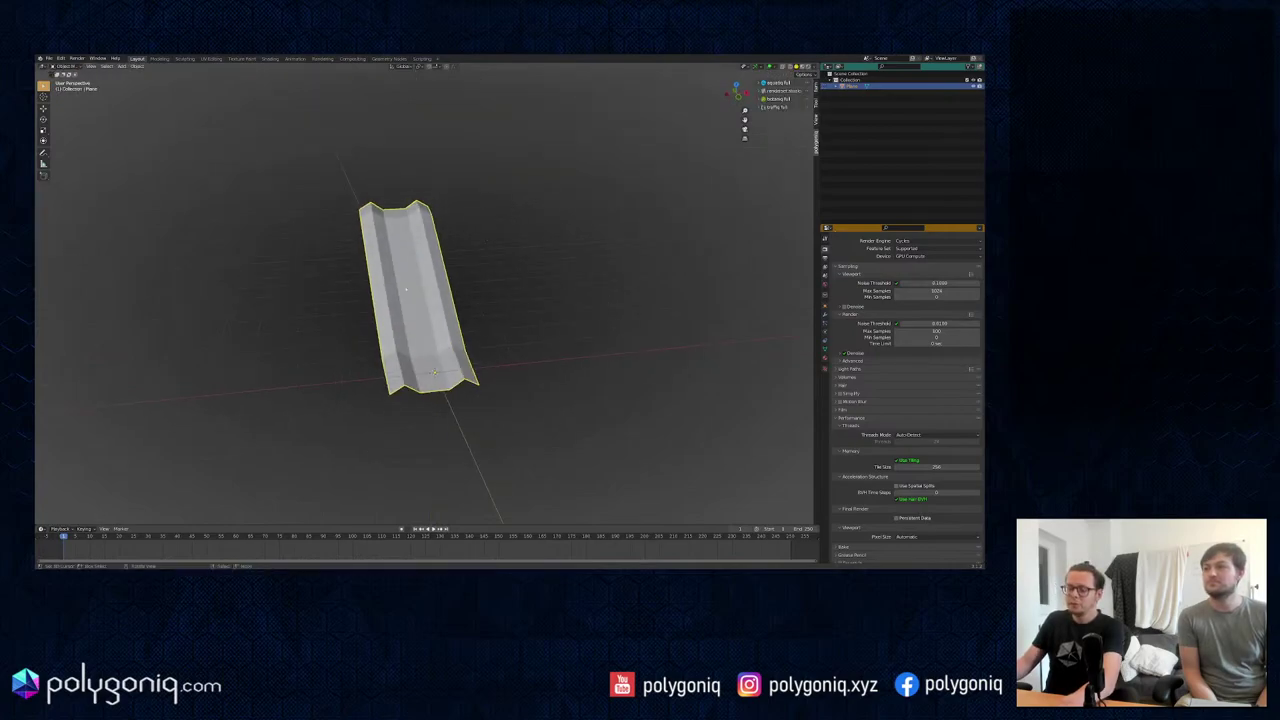
right_click(440, 293)
click(440, 293)
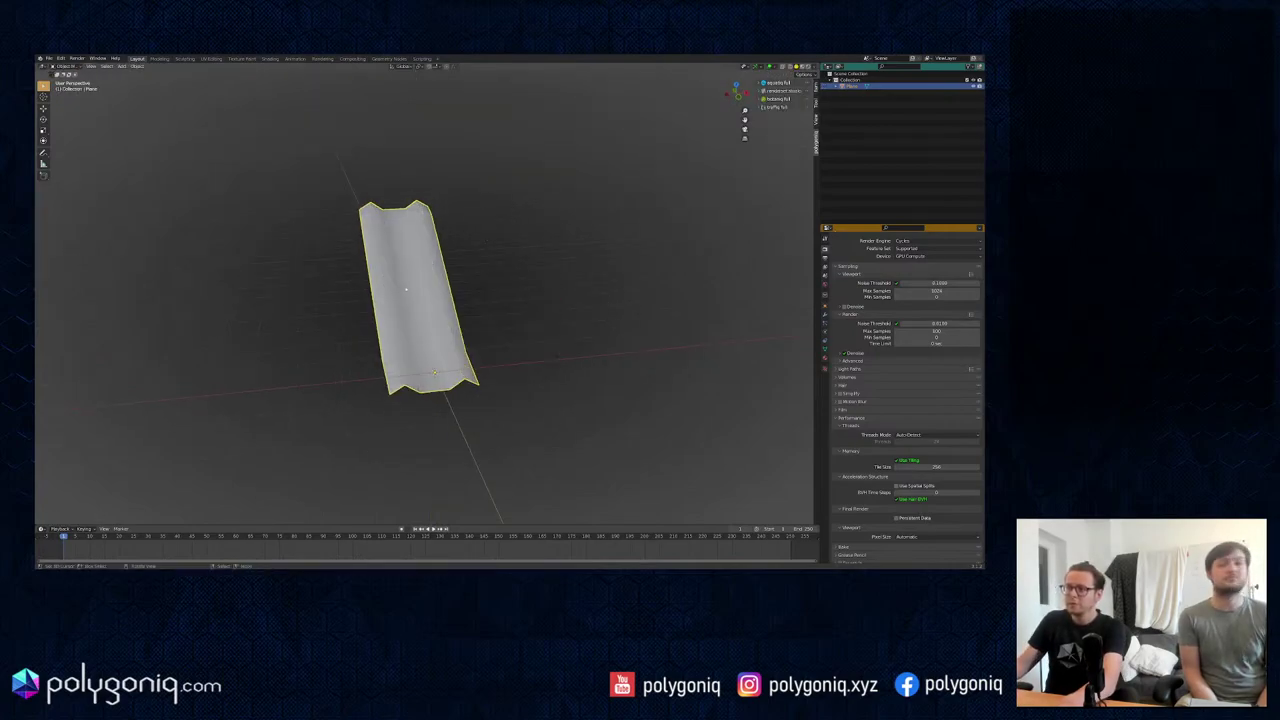
Step: Spawn the downward stream asset from the effects category of the aquatiq library
click(777, 82)
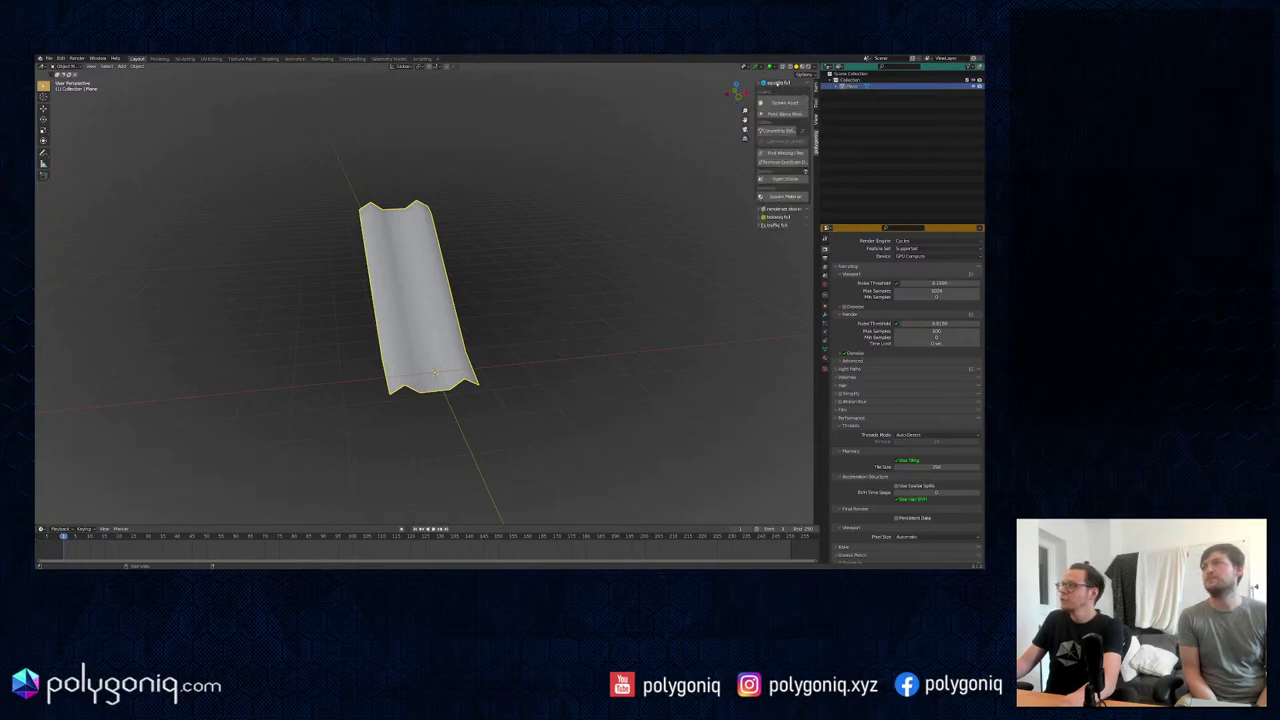
click(783, 101)
click(775, 109)
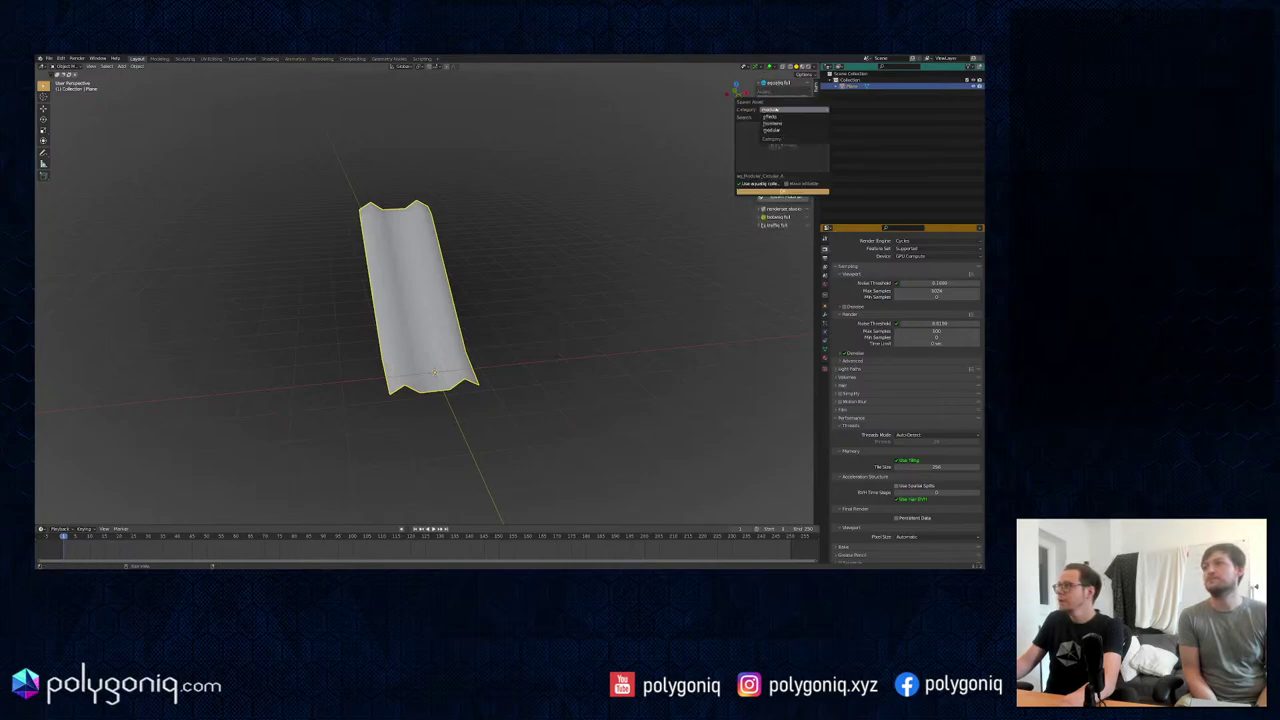
click(772, 118)
click(782, 145)
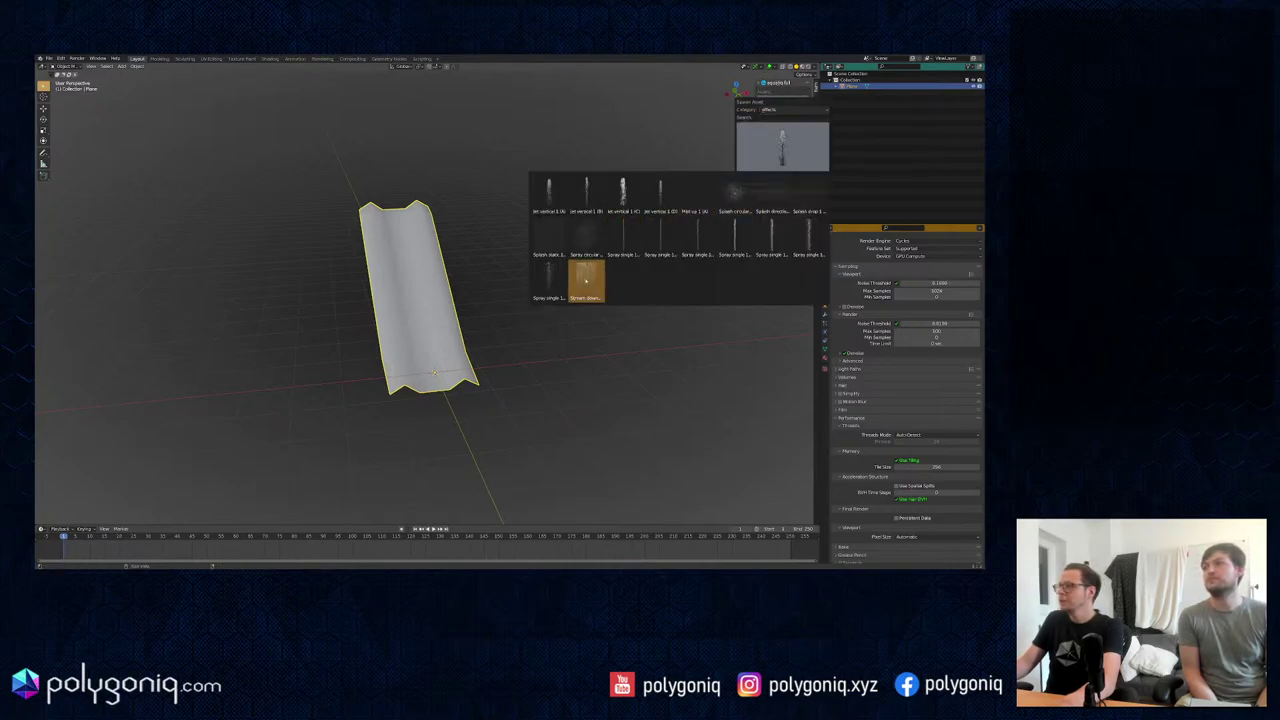
click(782, 191)
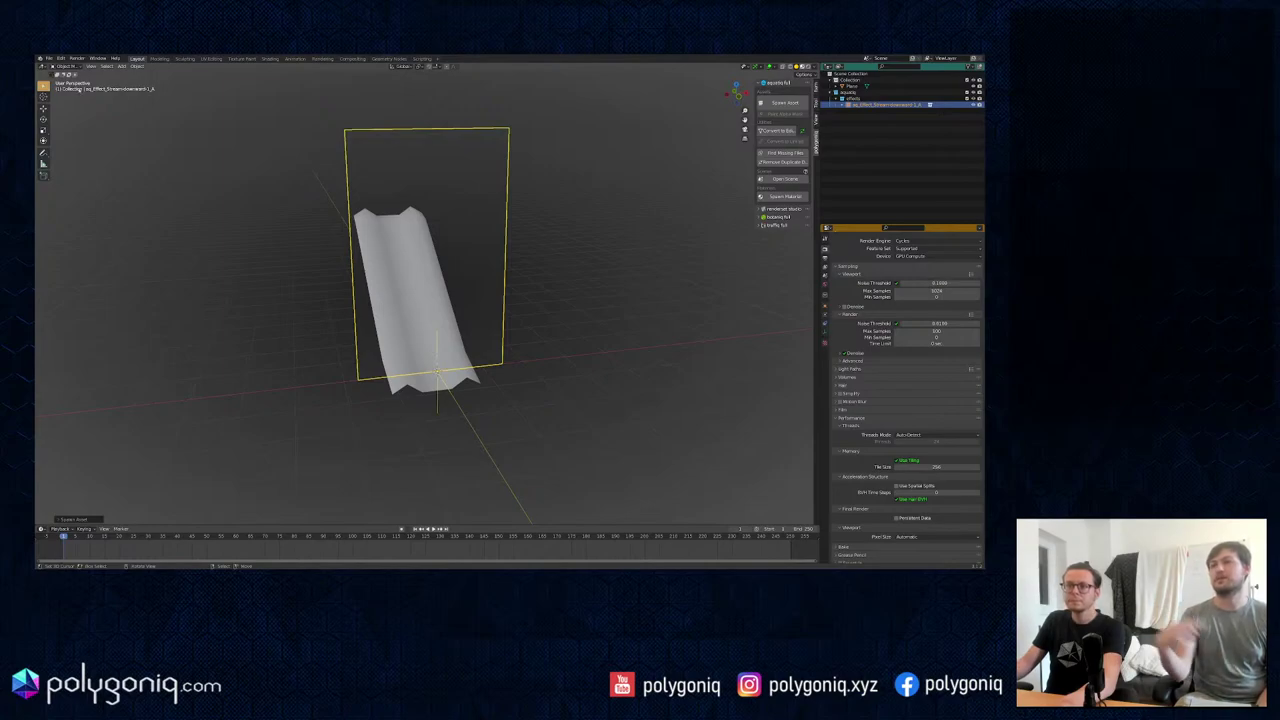
Step: Increase the interface resolution scale in the preferences
click(60, 58)
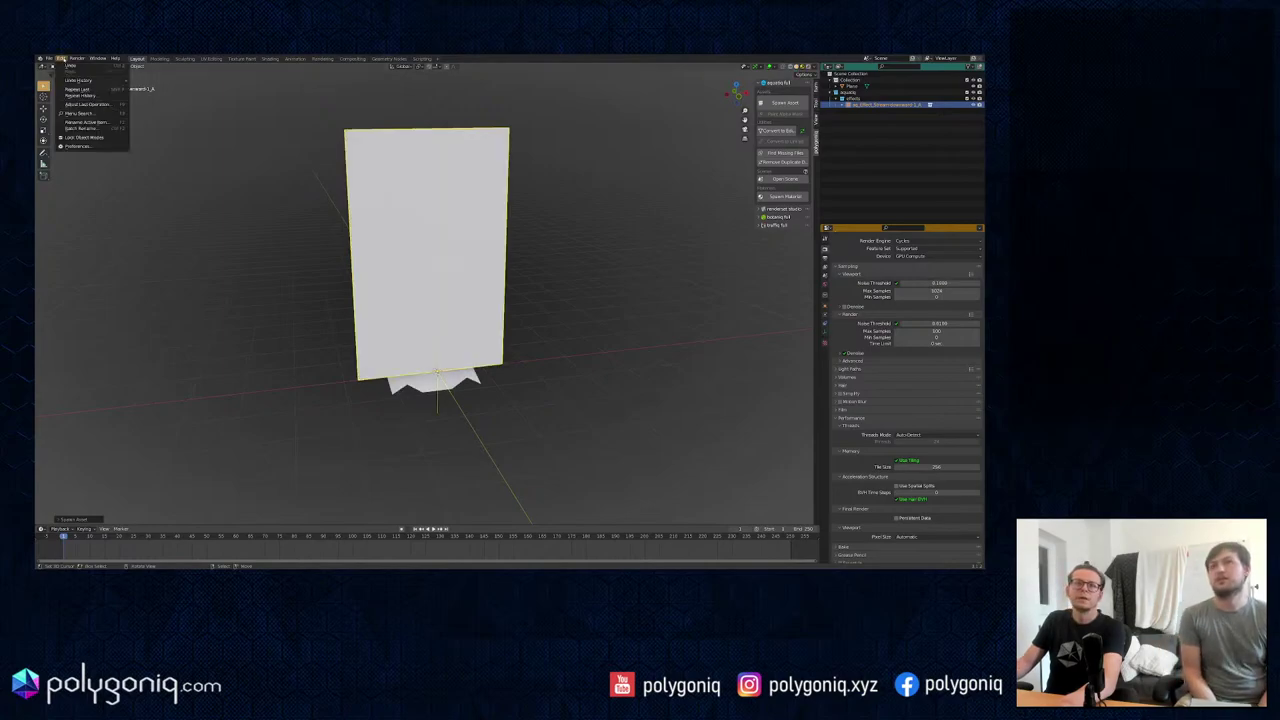
click(77, 146)
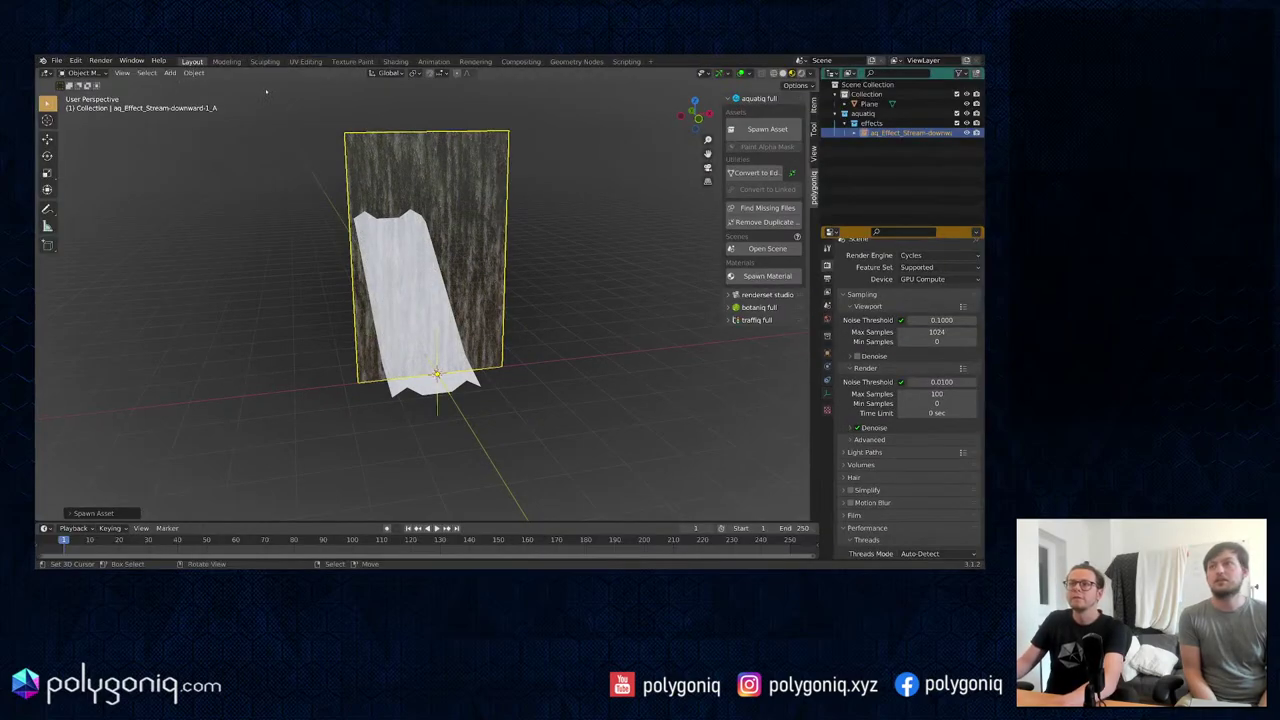
Step: Convert the spawned stream effect into an editable object
mouse_move(411, 287)
middle_down()
mouse_move(446, 266)
mouse_move(414, 260)
mouse_move(486, 266)
mouse_move(414, 280)
middle_up()
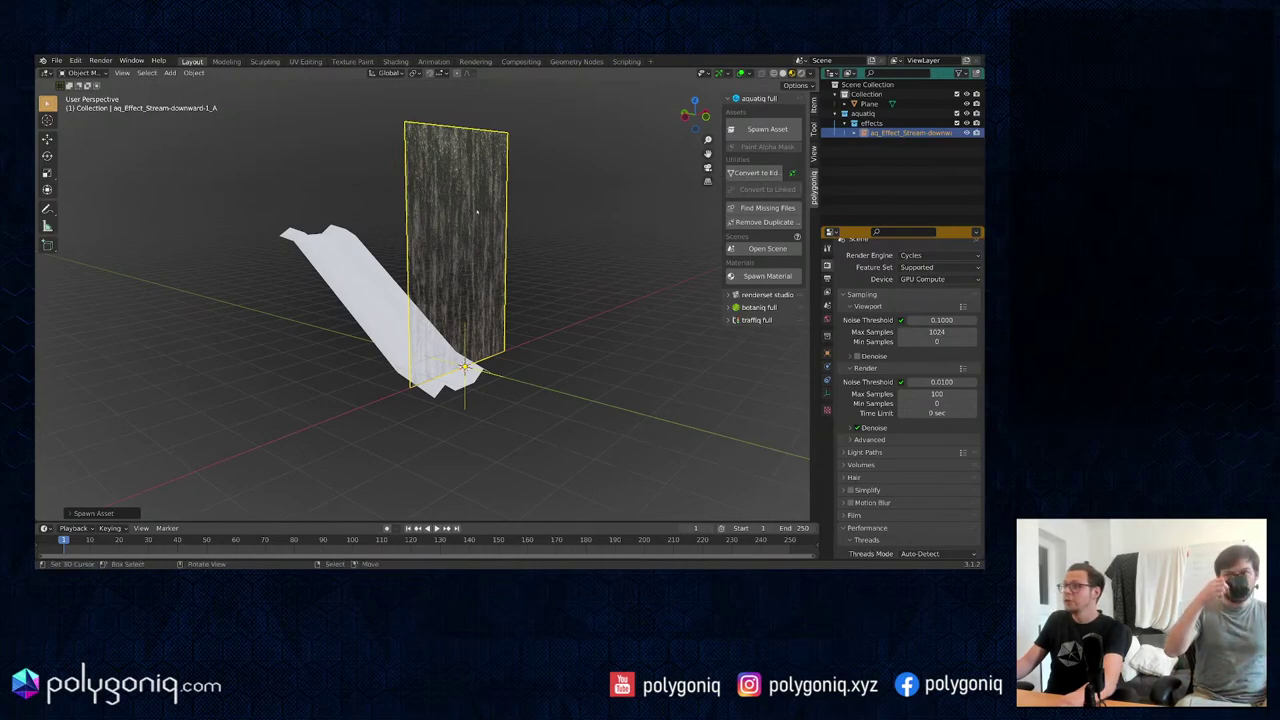
middle_drag(477, 211, 467, 213)
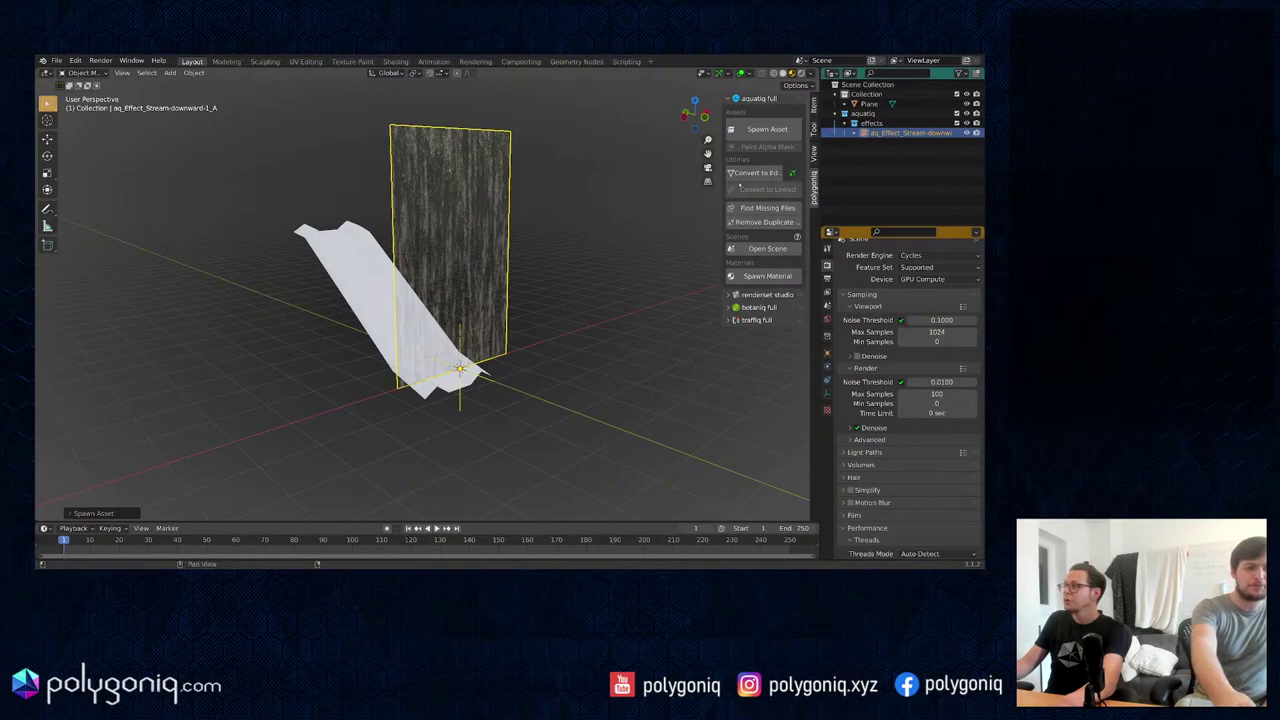
click(750, 178)
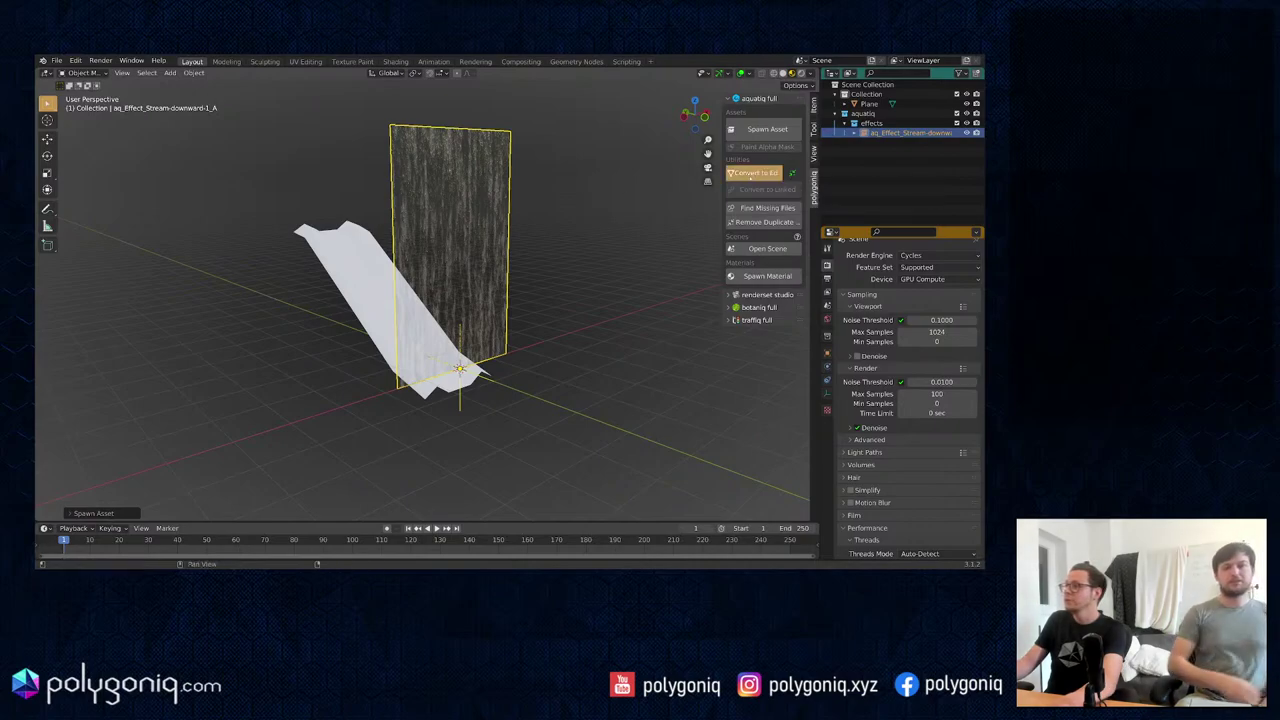
key(Tab)
mouse_move(505, 222)
middle_down()
mouse_move(438, 225)
mouse_move(519, 222)
middle_up()
key(Tab)
Step: Rotate the stream plane about the global X axis to match the channel's slope
key(r)
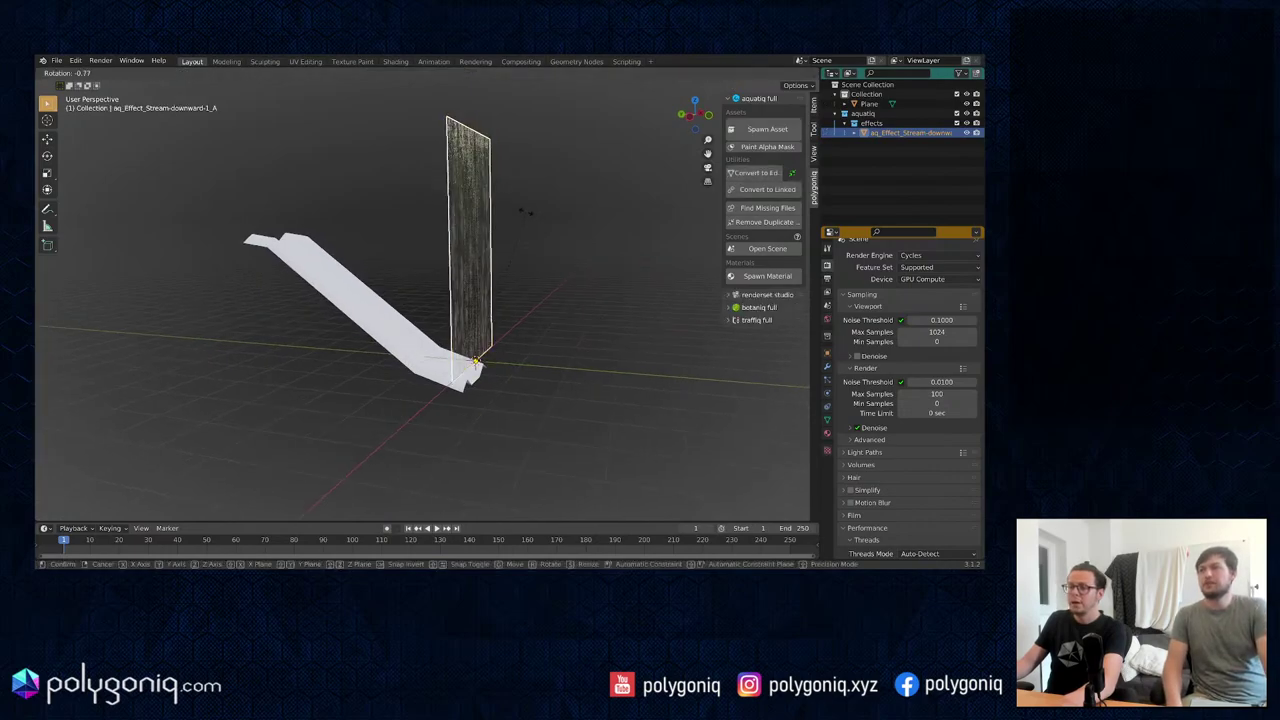
key(z)
key(y)
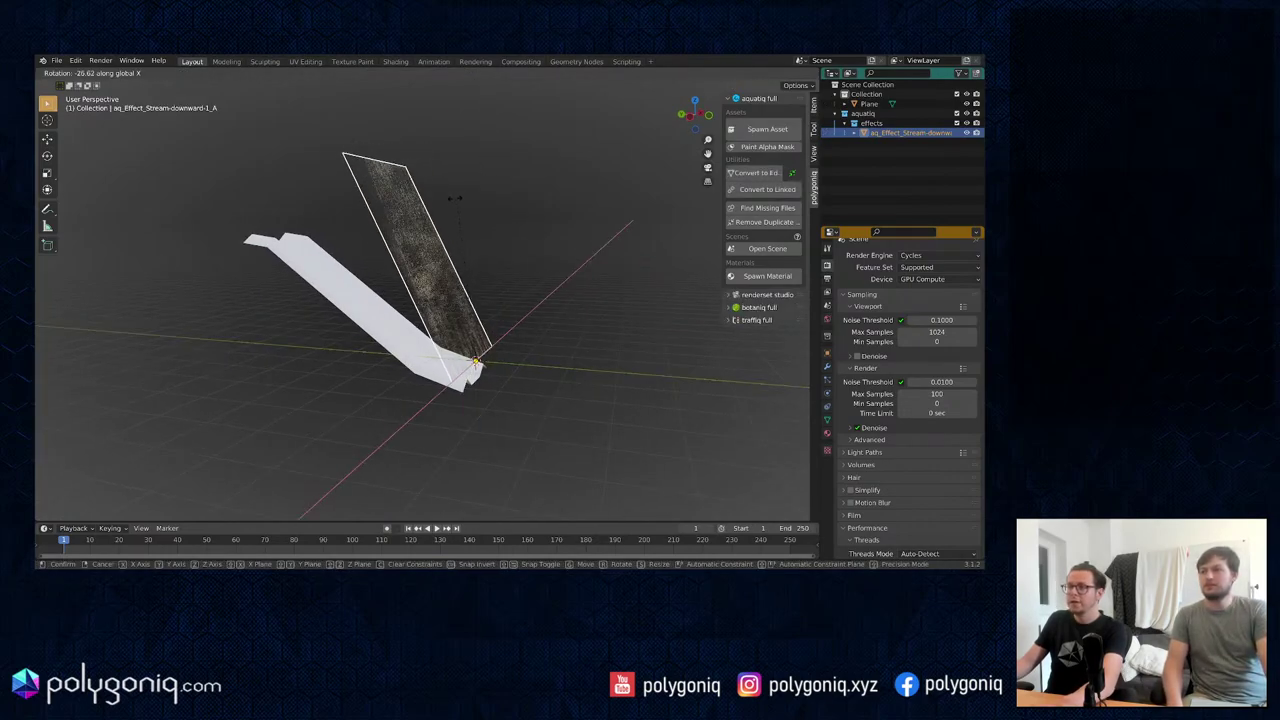
click(411, 233)
Step: Scale up the stream plane and move it so it covers the channel from end to end
key(s)
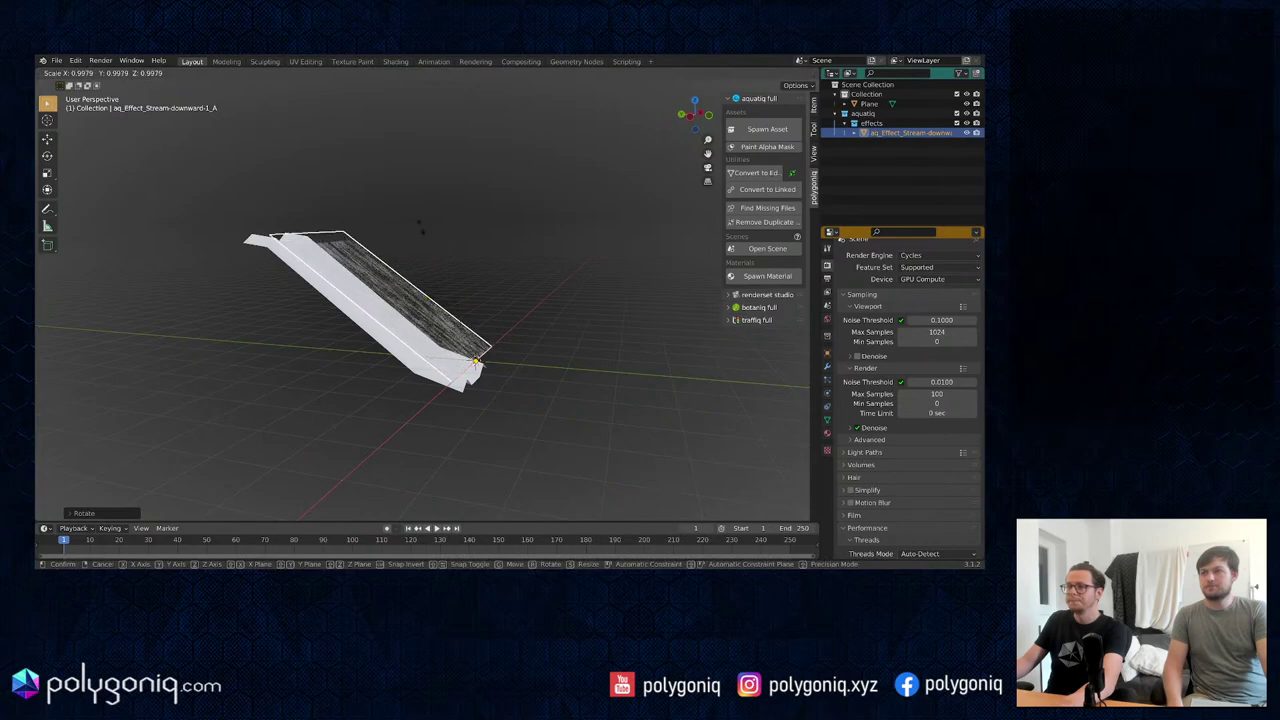
click(391, 206)
key(g)
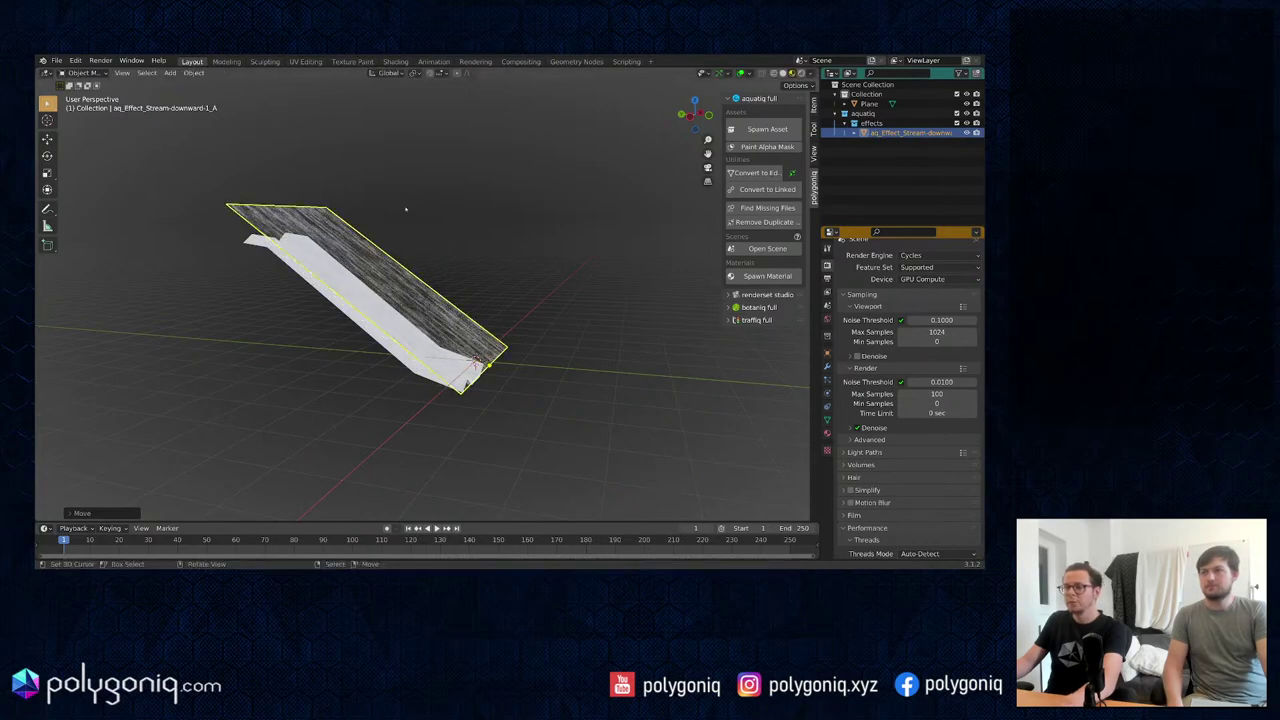
click(415, 199)
middle_drag(415, 199, 386, 199)
Step: Subdivide the whole stream mesh and repeat the subdivision twice, returning to Object Mode
key(Tab)
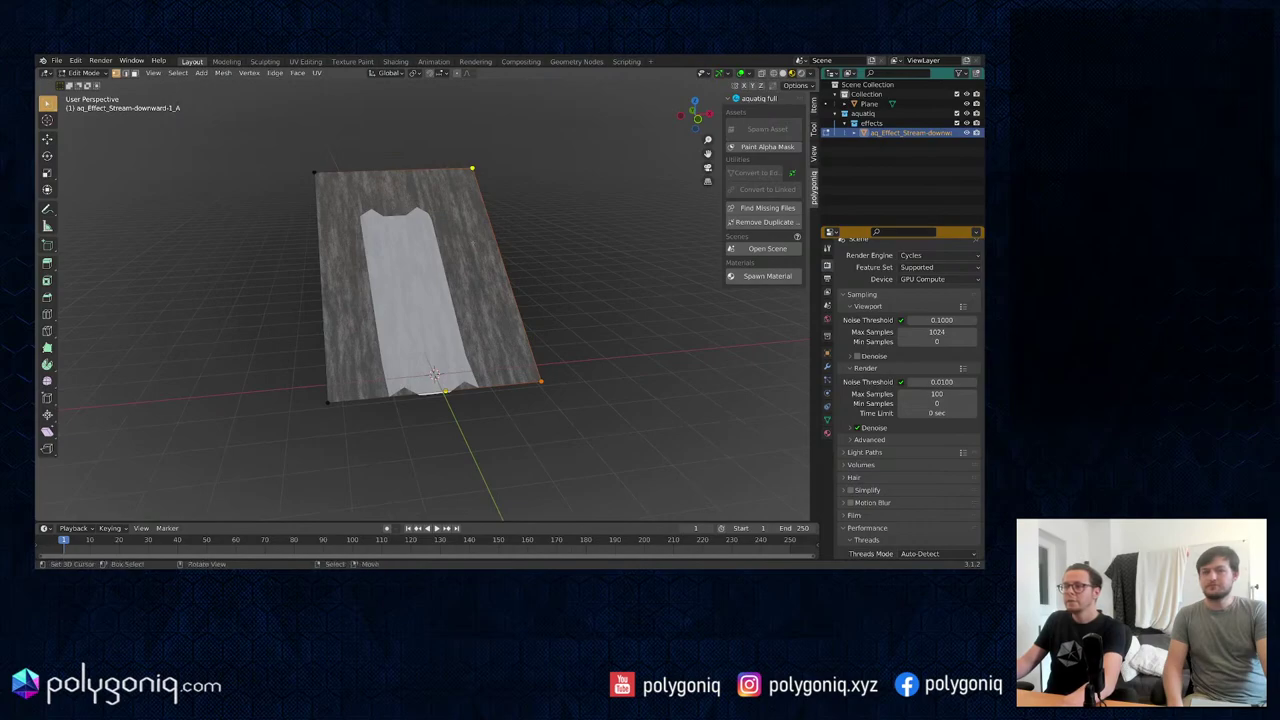
key(a)
right_click(470, 245)
click(505, 249)
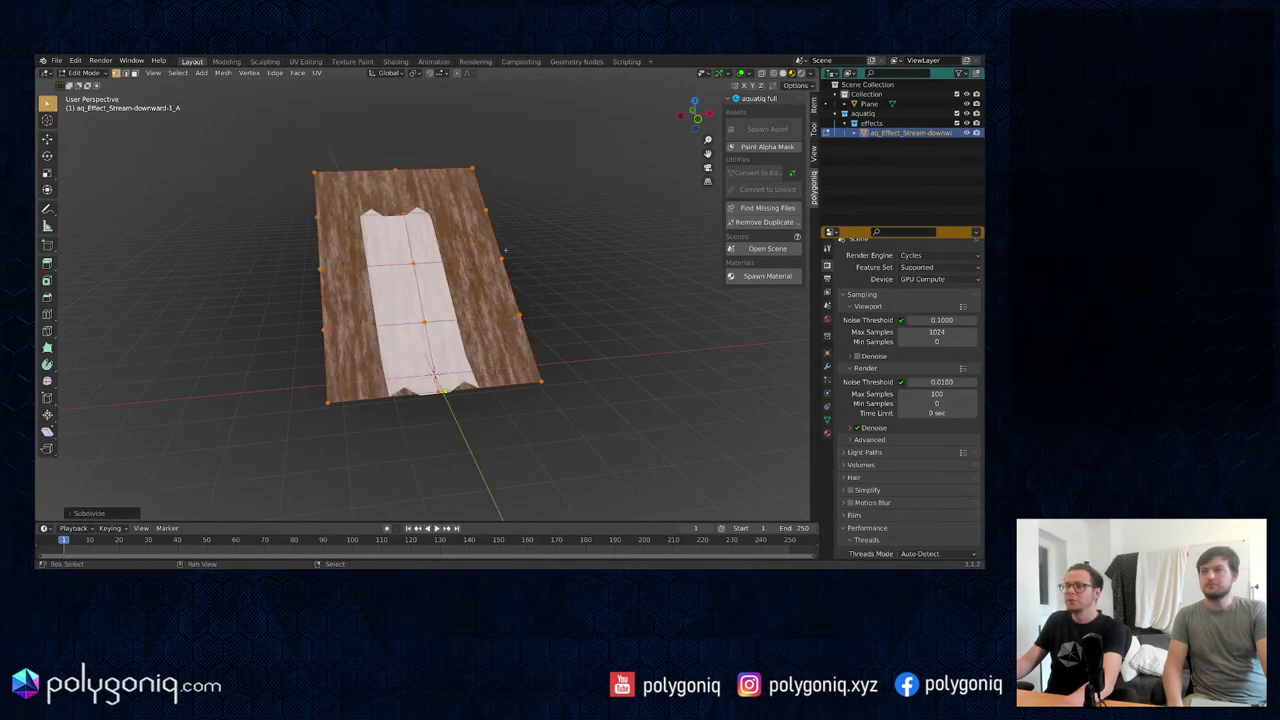
key(shift+r)
key(shift+r)
middle_drag(435, 372, 351, 300)
key(Tab)
Step: Add a Shrinkwrap modifier to the stream plane
click(310, 315)
click(362, 290)
click(826, 354)
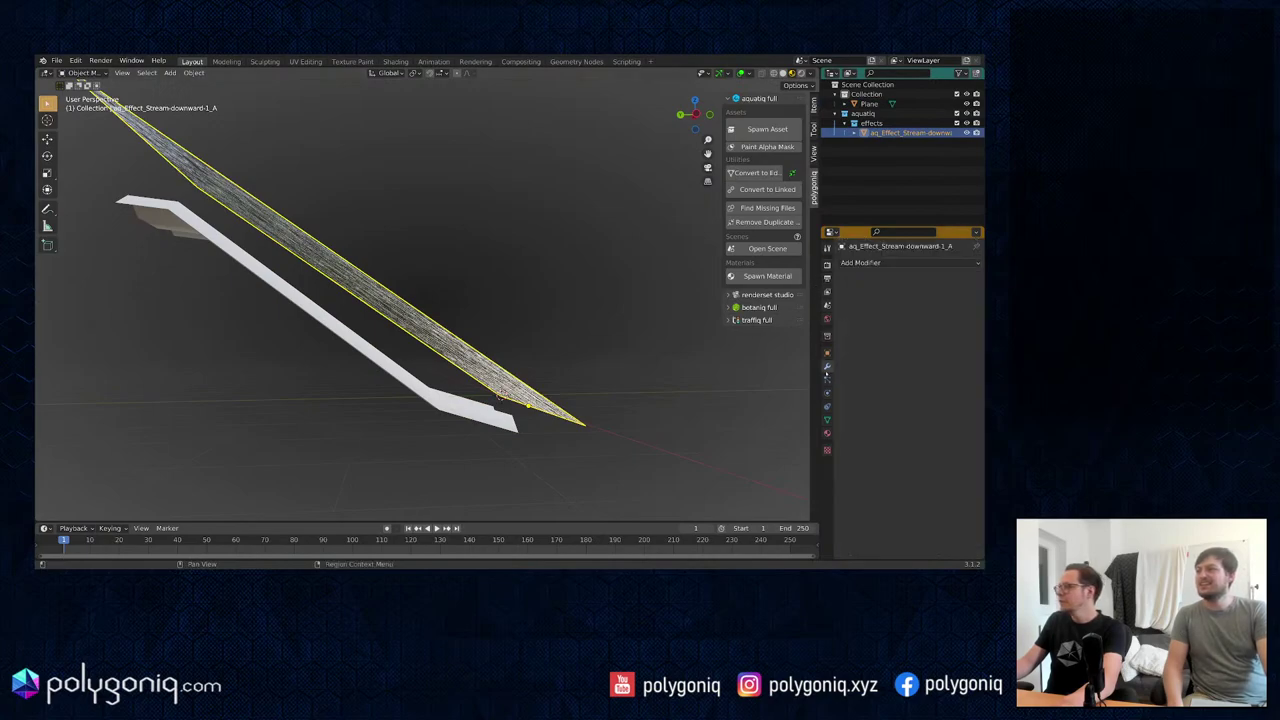
click(870, 262)
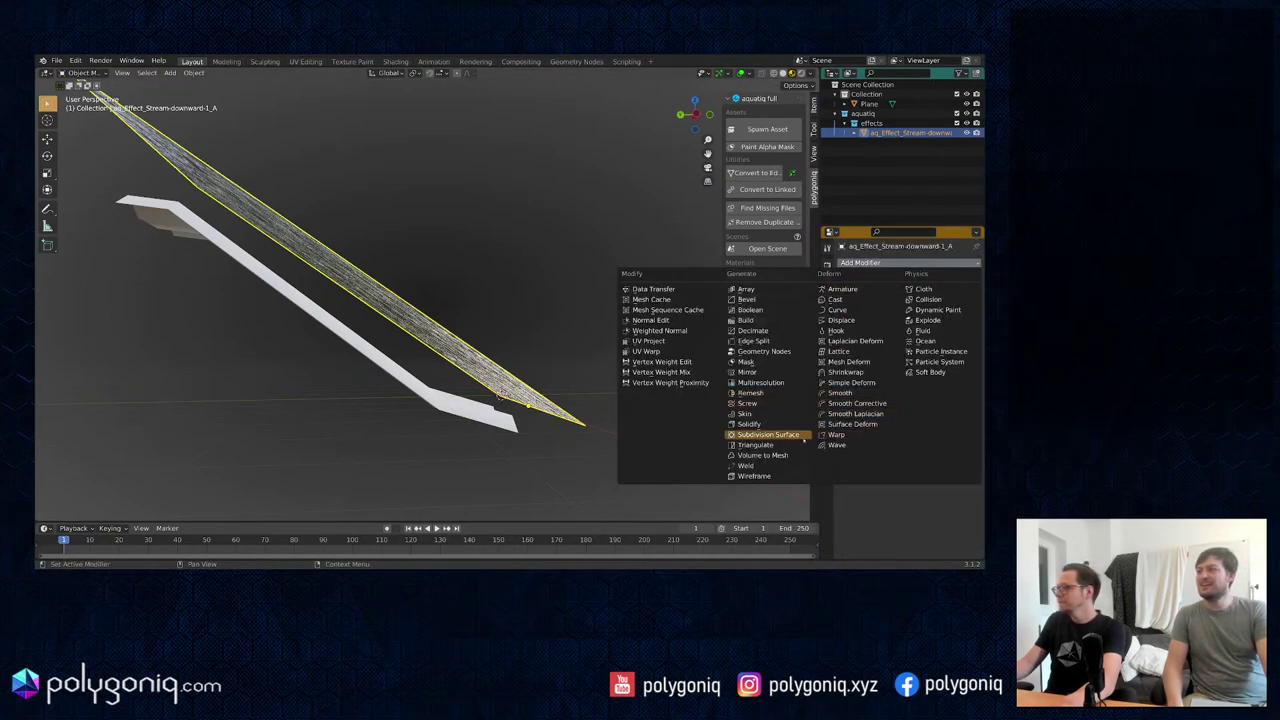
click(846, 372)
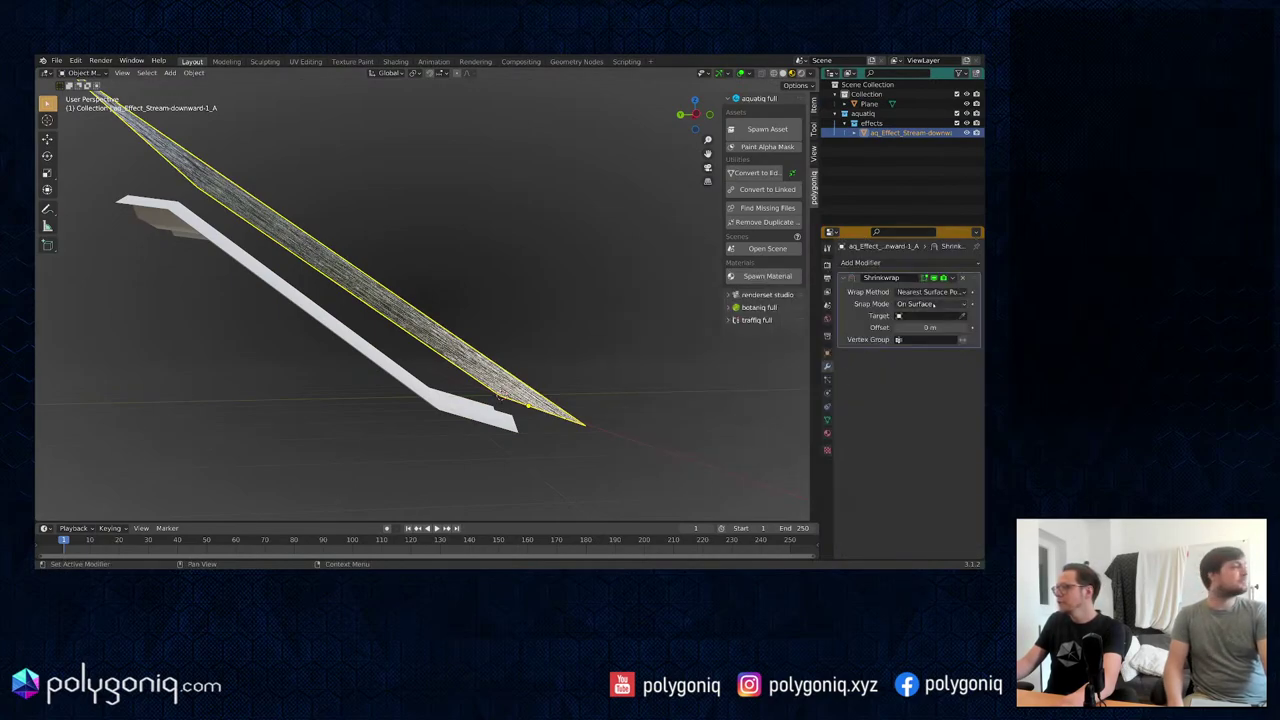
Step: Target the Shrinkwrap modifier at the channel Plane and set its offset to 0.054 m
click(375, 354)
middle_drag(375, 354, 280, 380)
drag(903, 327, 957, 327)
middle_drag(420, 290, 356, 267)
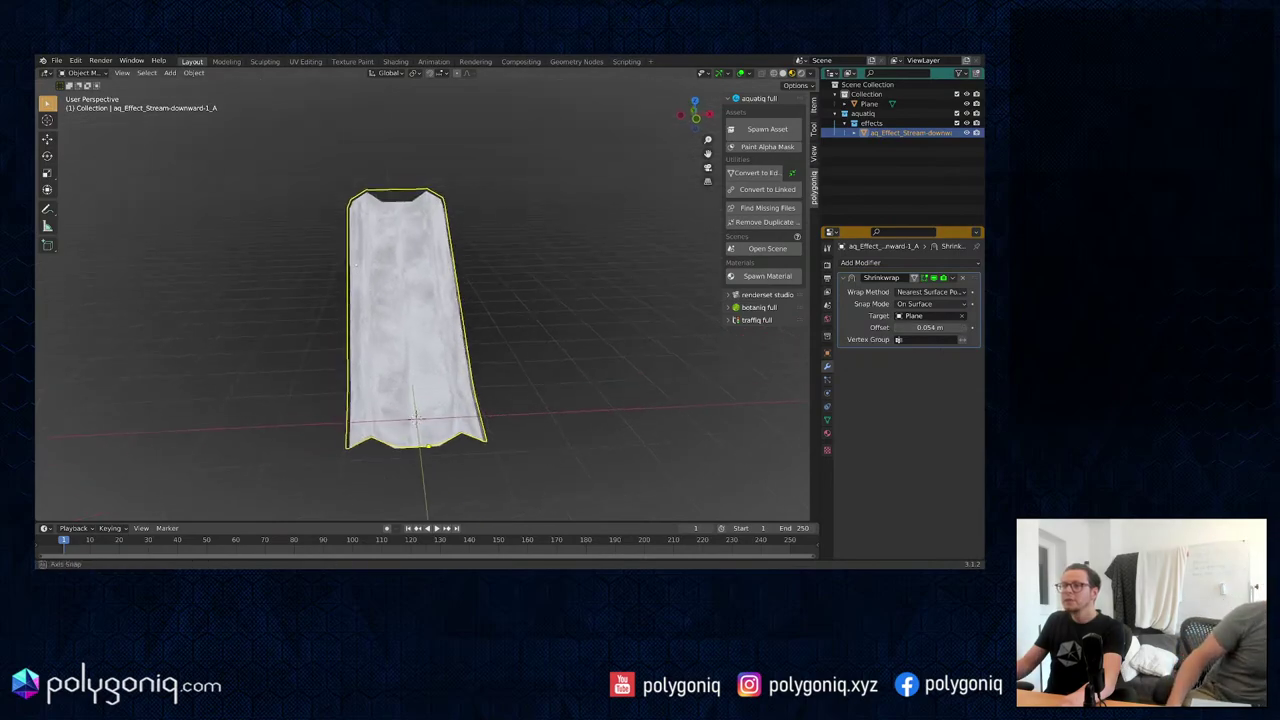
scroll(437, 284, up, 3)
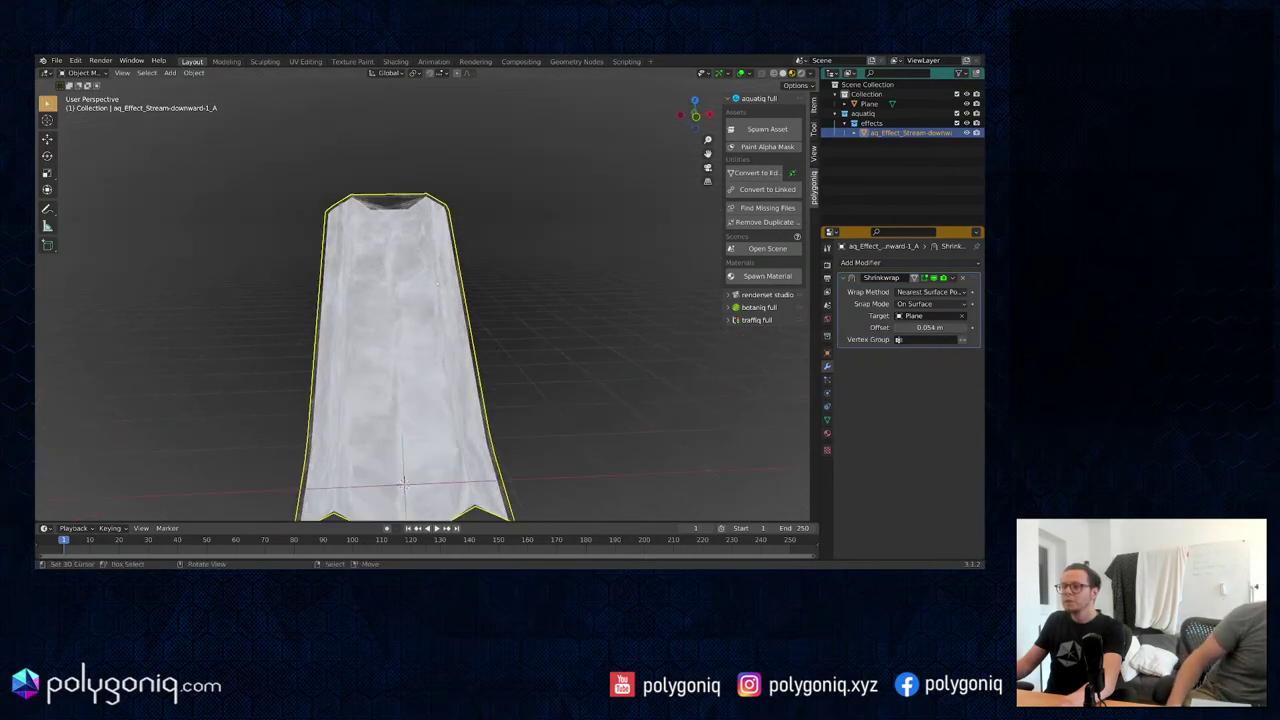
Step: Set the Shrinkwrap wrap method to Project with the Positive direction off, trying Back and Front face culling
click(930, 291)
click(915, 304)
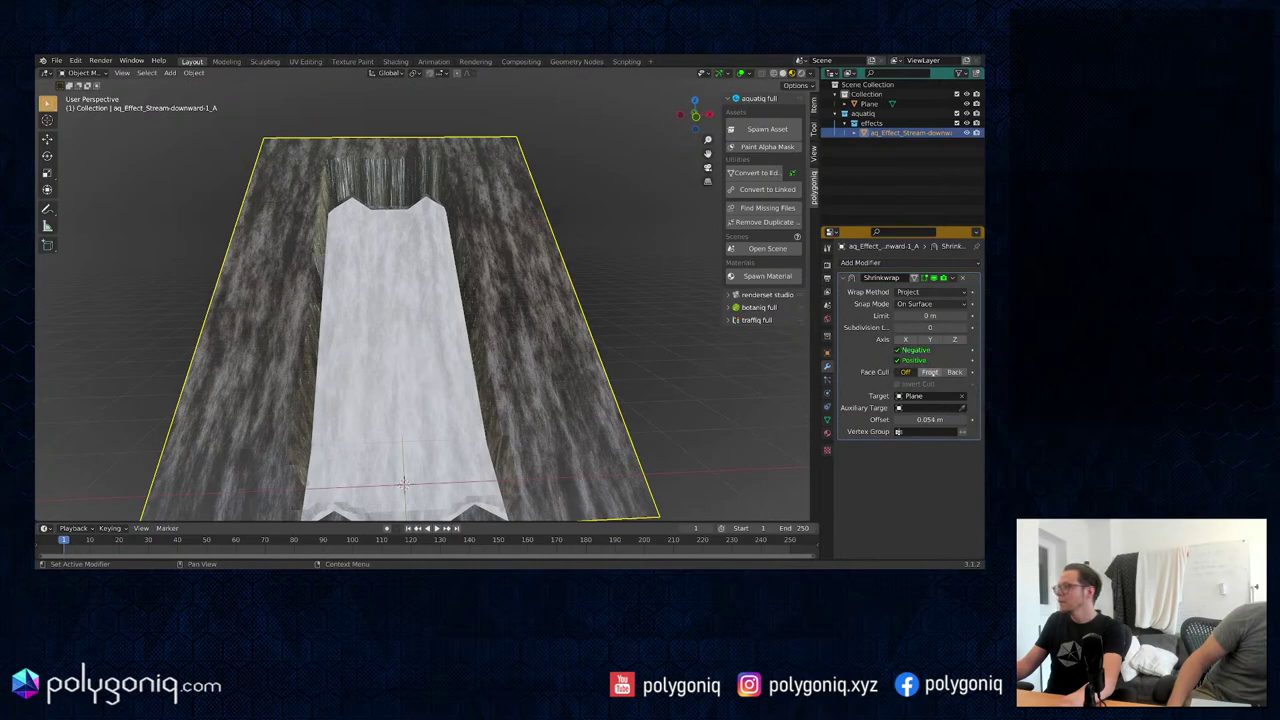
click(897, 360)
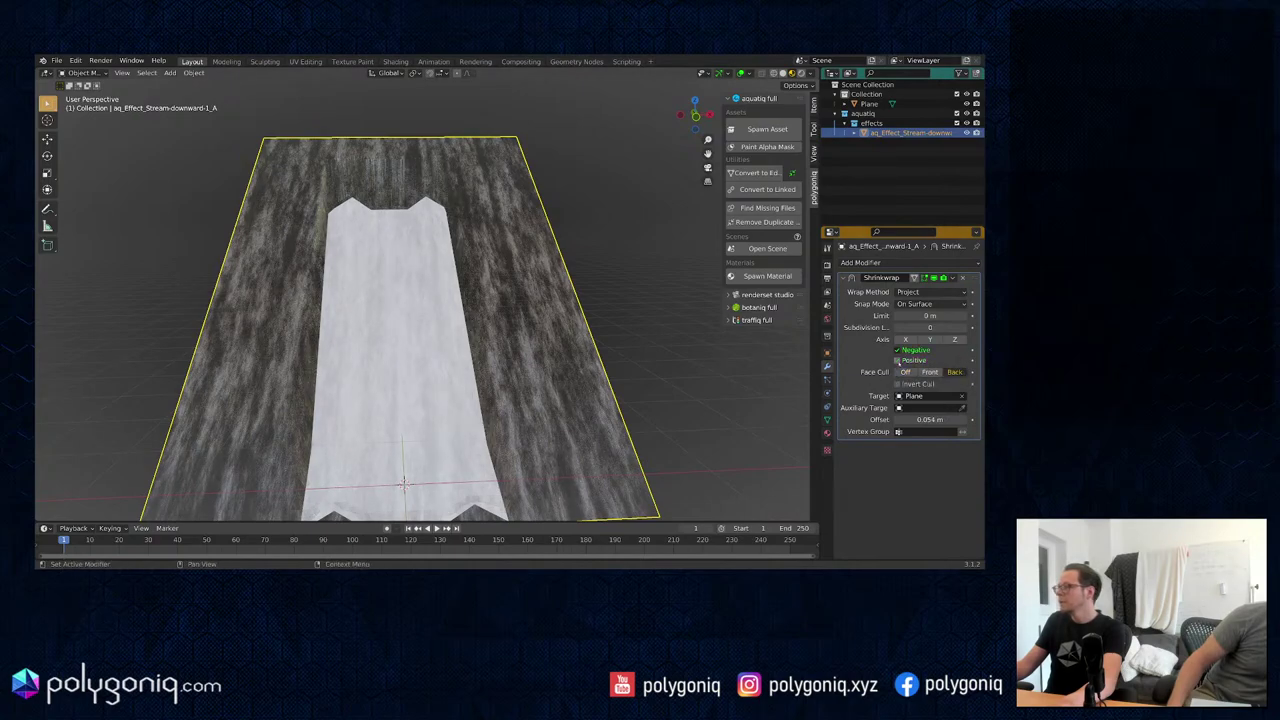
middle_drag(430, 300, 500, 302)
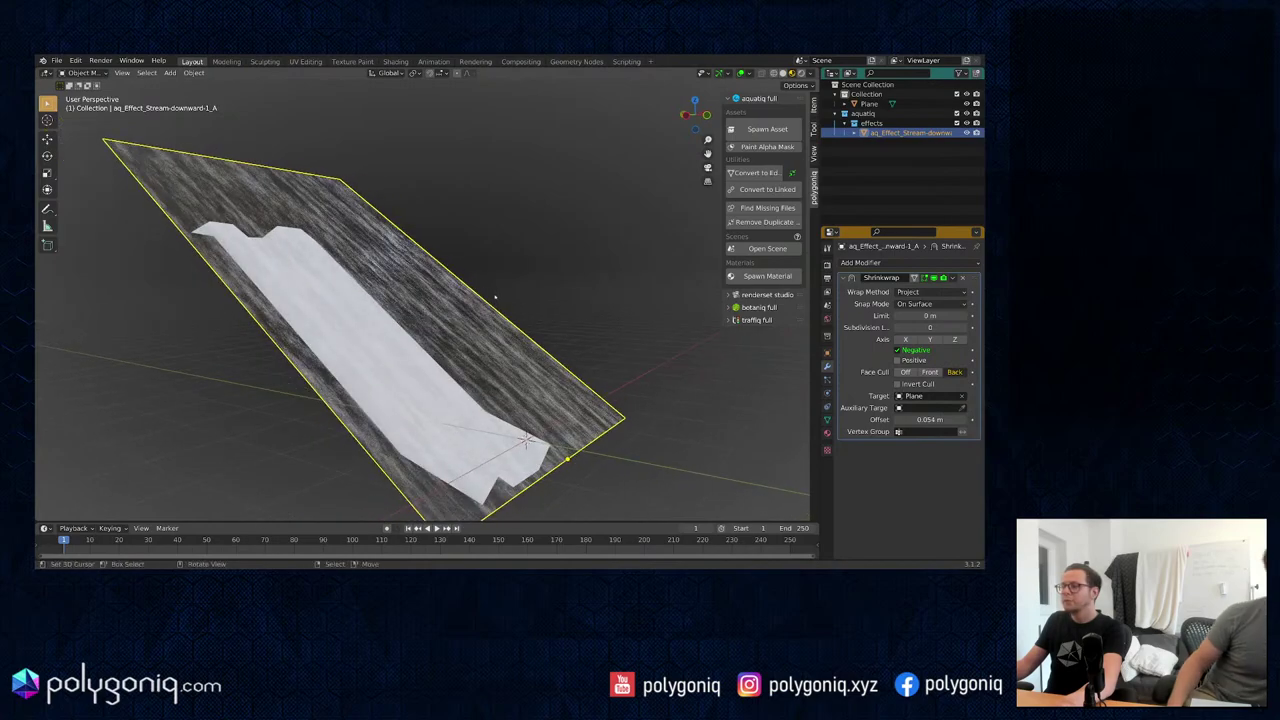
click(908, 373)
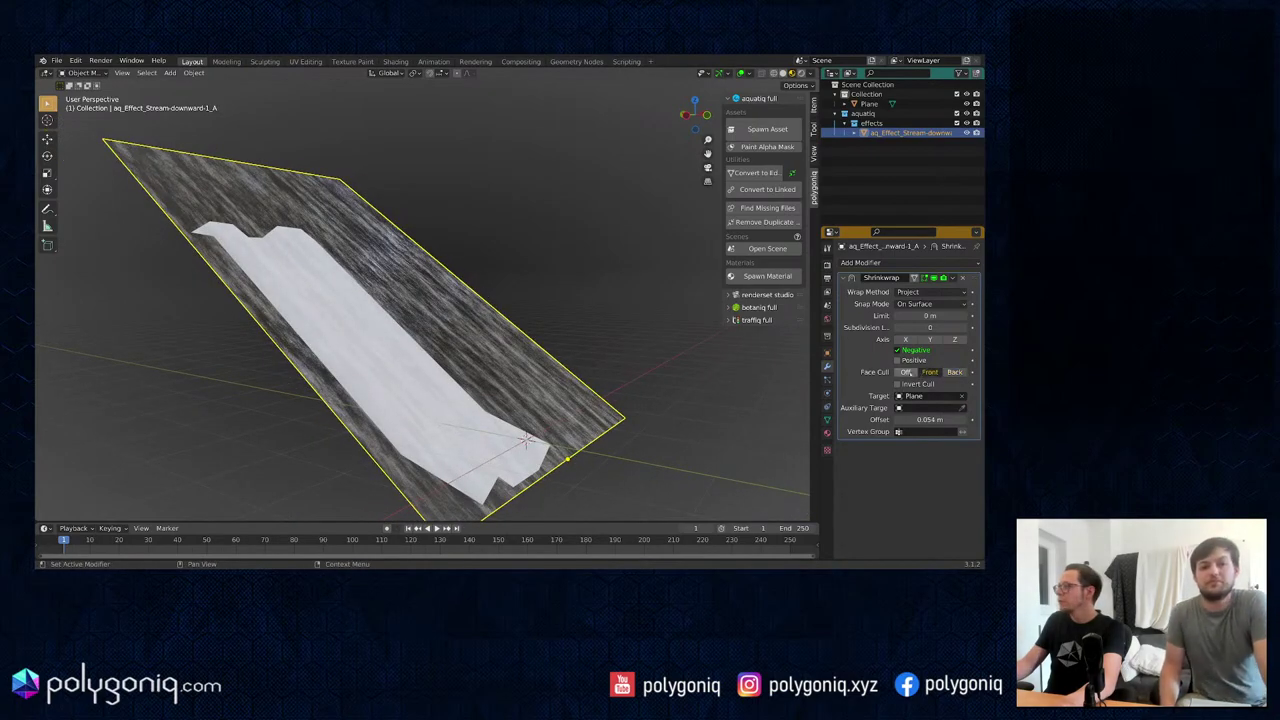
click(911, 305)
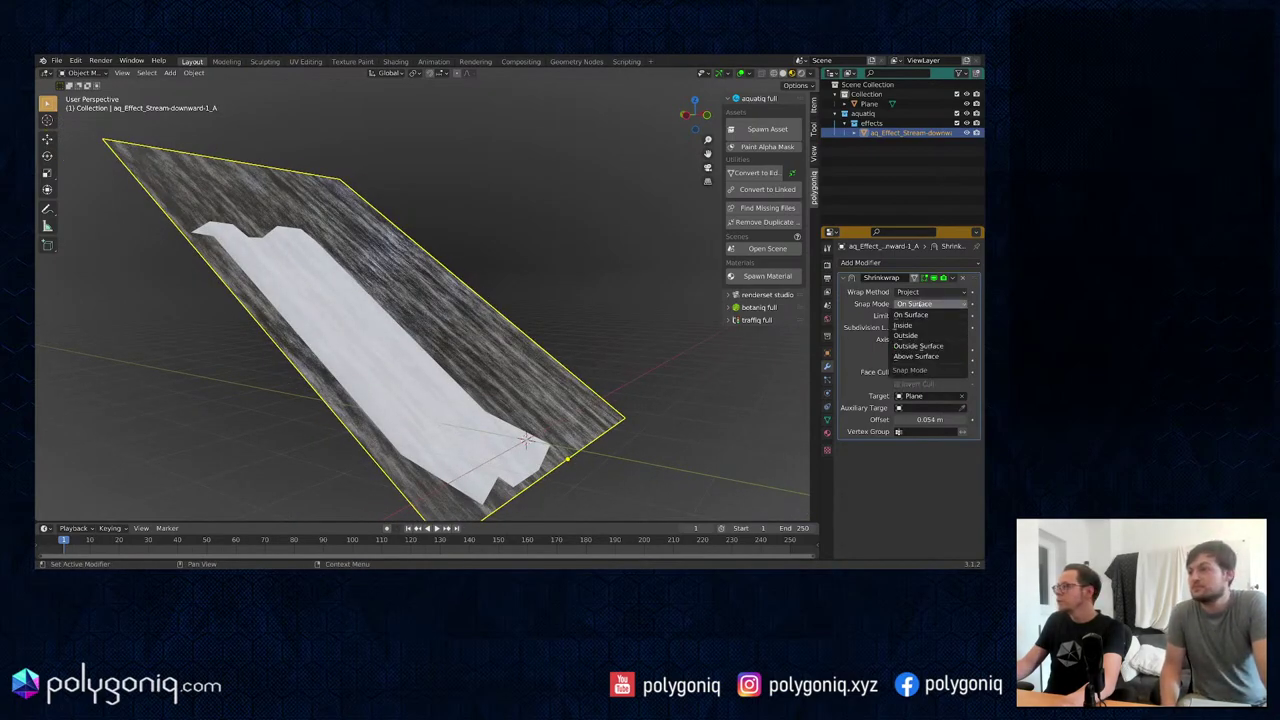
Step: Try the Nearest Vertex wrap method, viewing the stream with the channel temporarily hidden, and return to Project
click(915, 291)
click(899, 323)
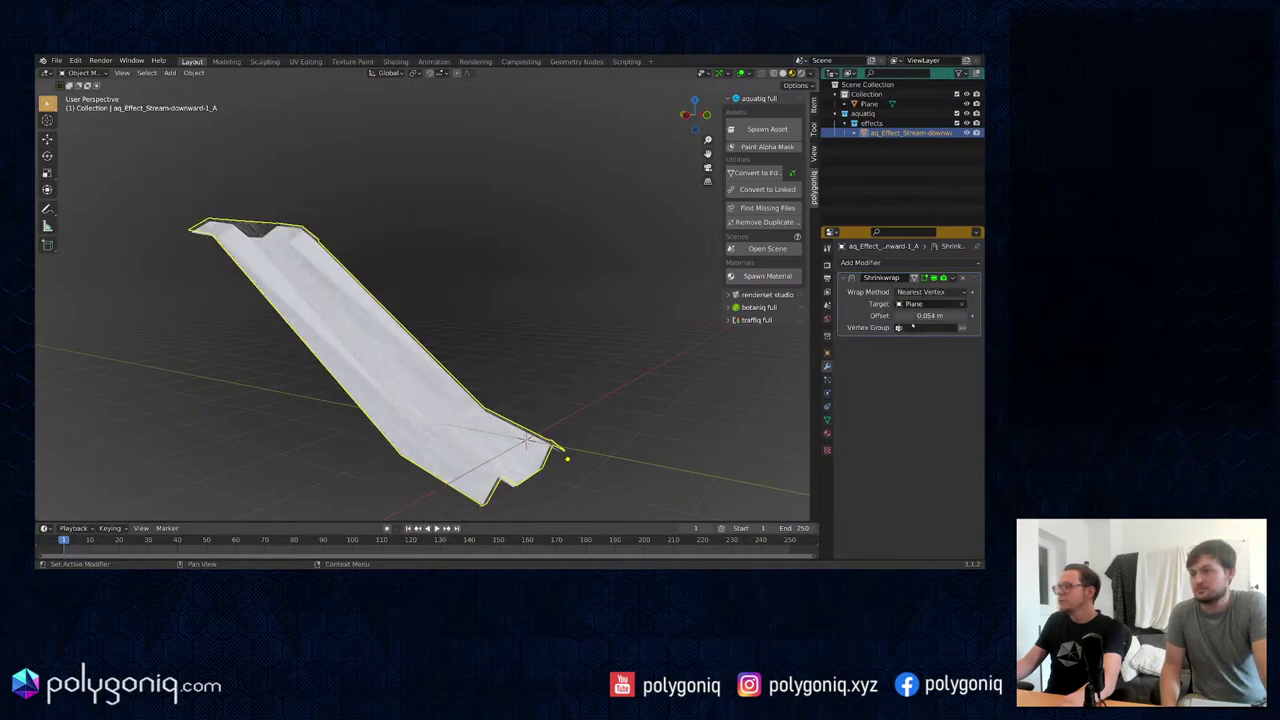
middle_drag(531, 309, 469, 324)
key(shift+h)
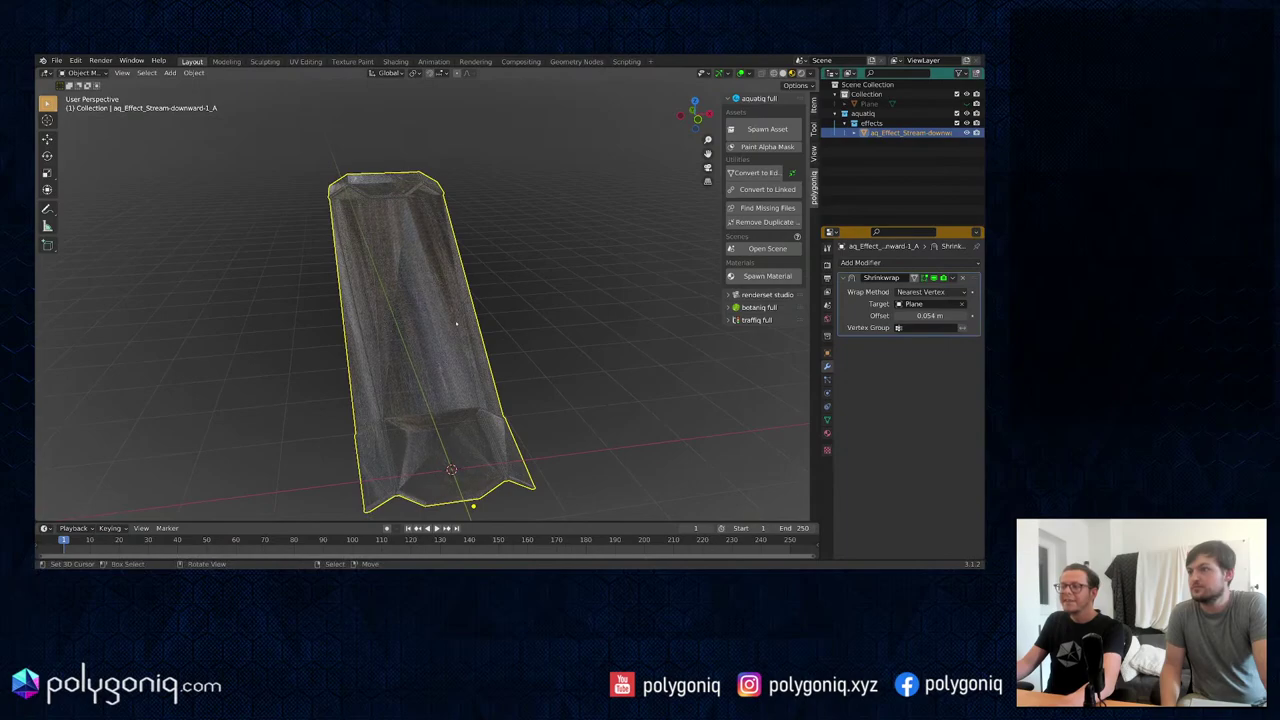
key(ctrl+z)
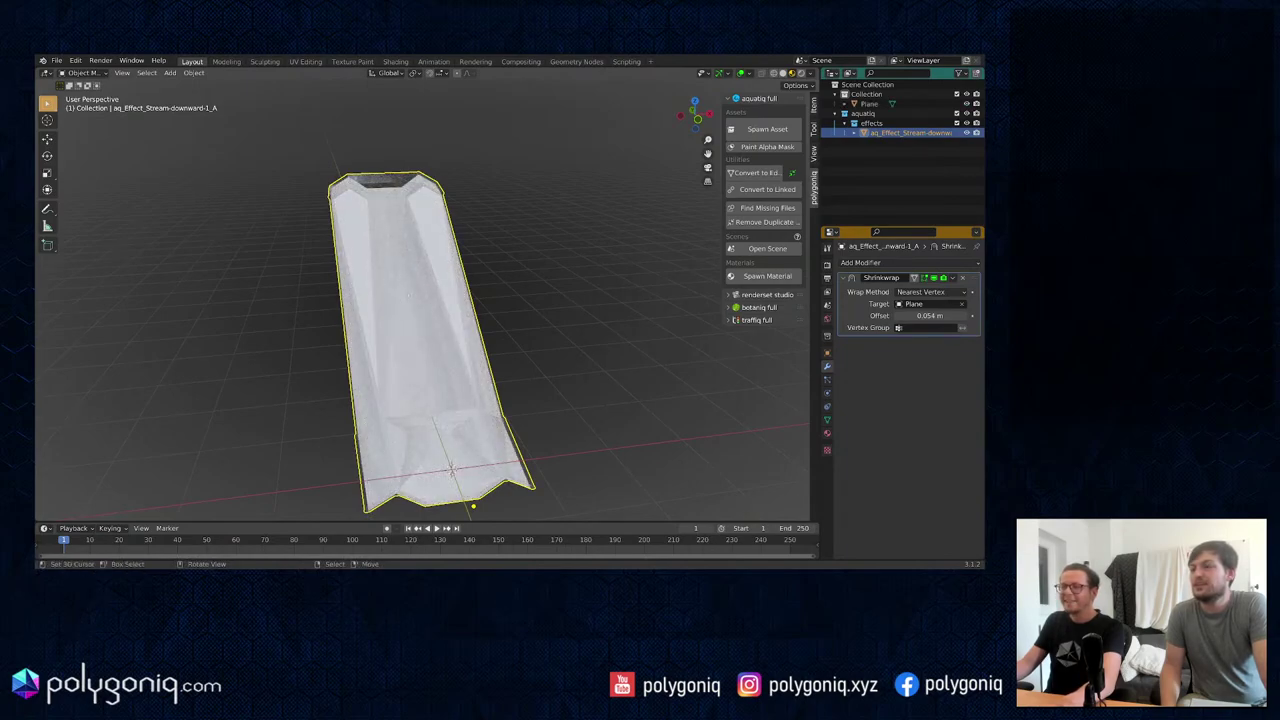
middle_drag(397, 300, 436, 291)
click(934, 292)
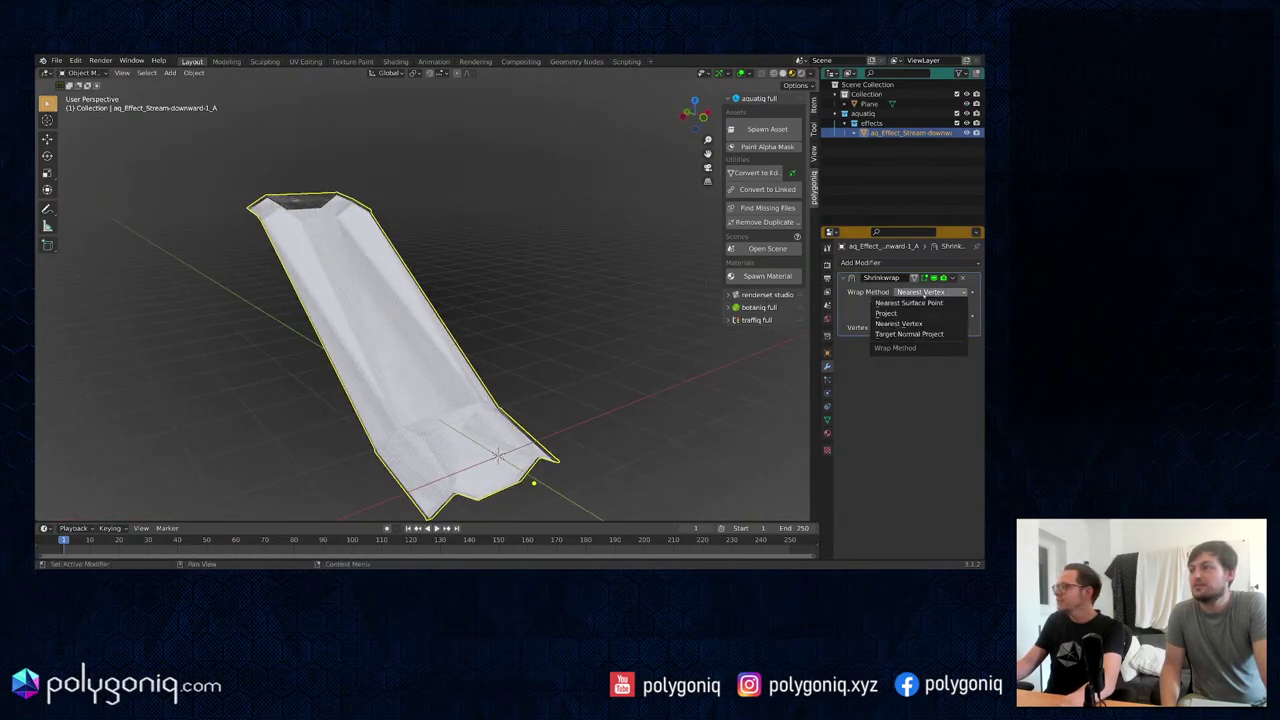
click(886, 313)
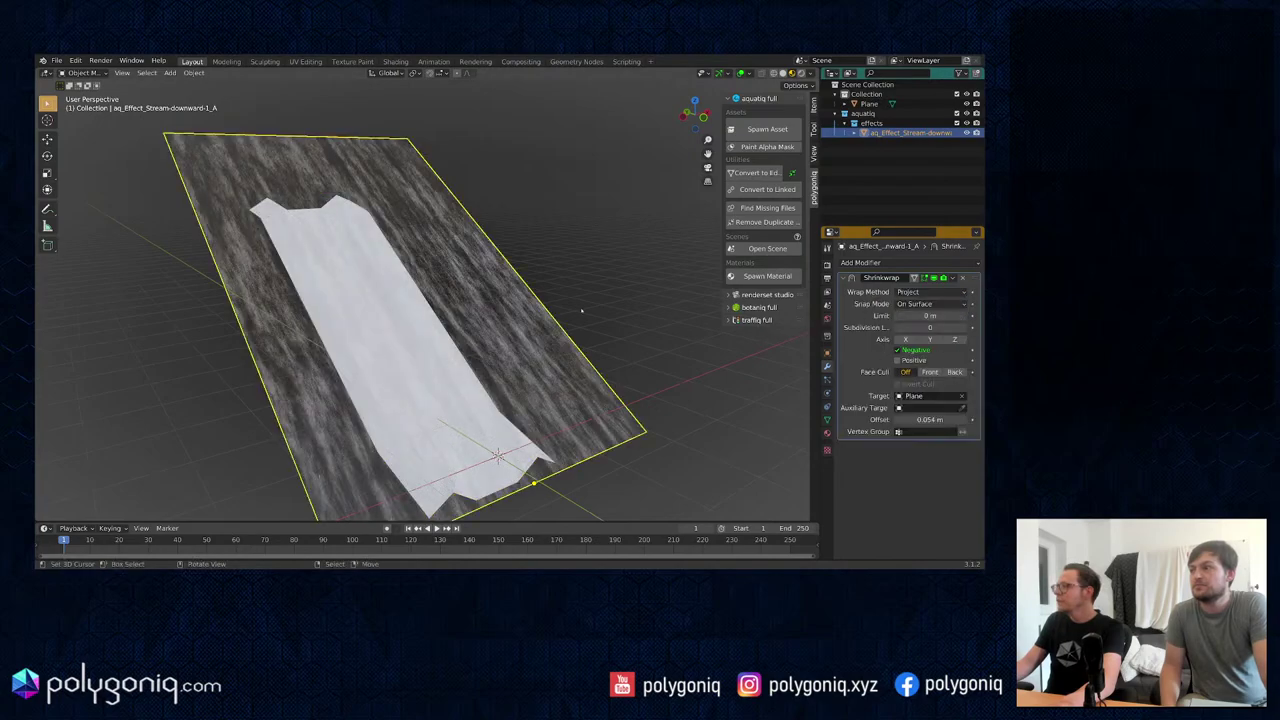
Step: Raise the stream plane along Z and turn the Positive direction on with Back face culling
middle_drag(582, 310, 609, 303)
key(g)
key(z)
click(609, 282)
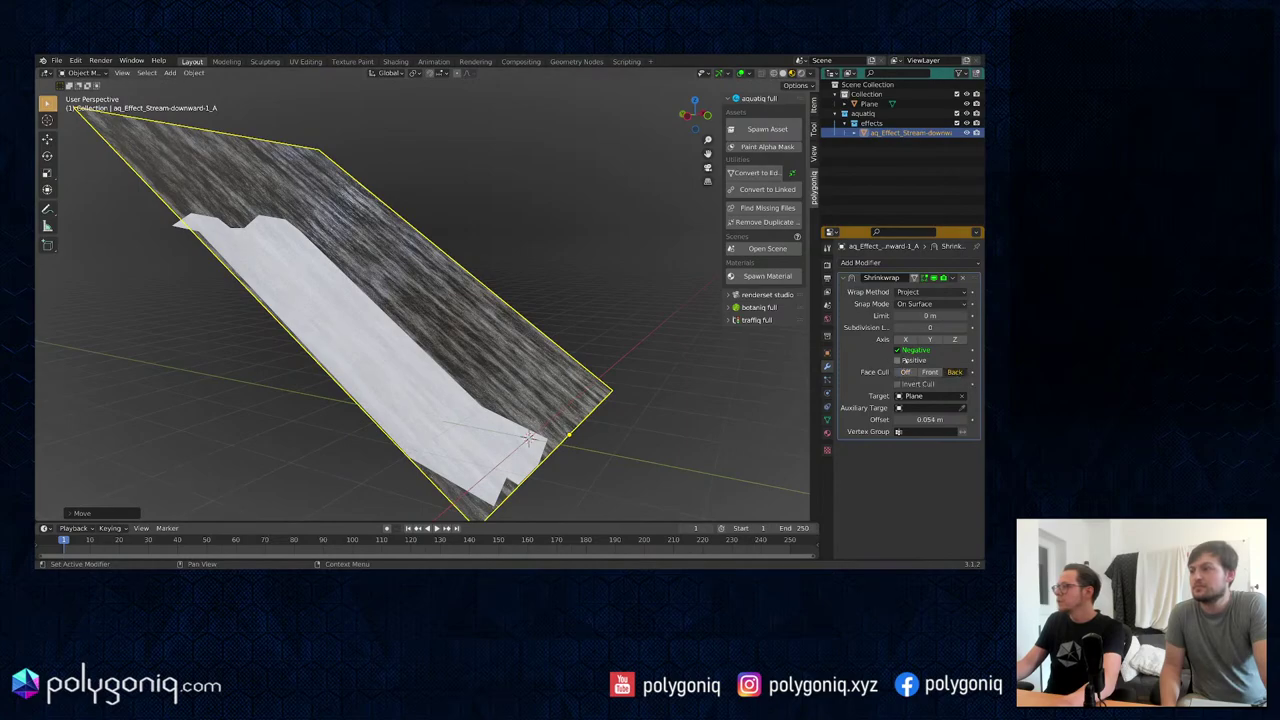
click(910, 361)
middle_drag(503, 302, 453, 298)
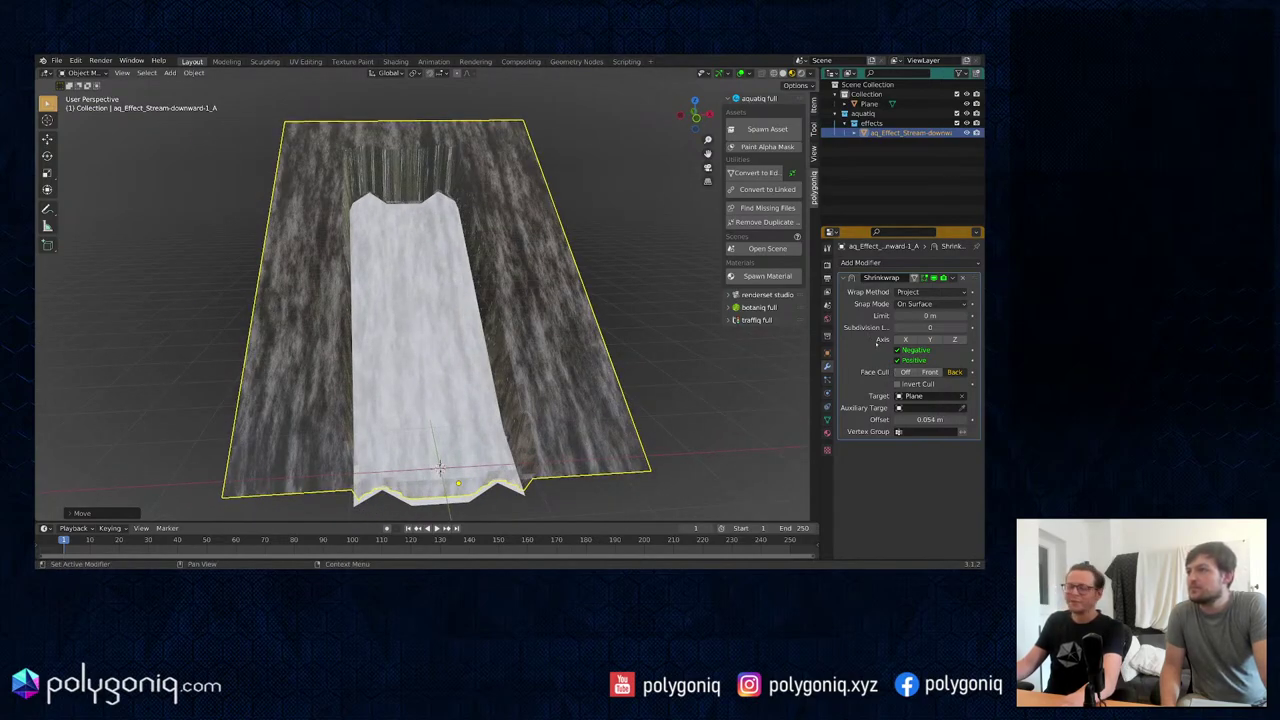
Step: Enter Edit Mode in top view and make the edit cage follow the Shrinkwrap result
key(Tab)
key(Tab)
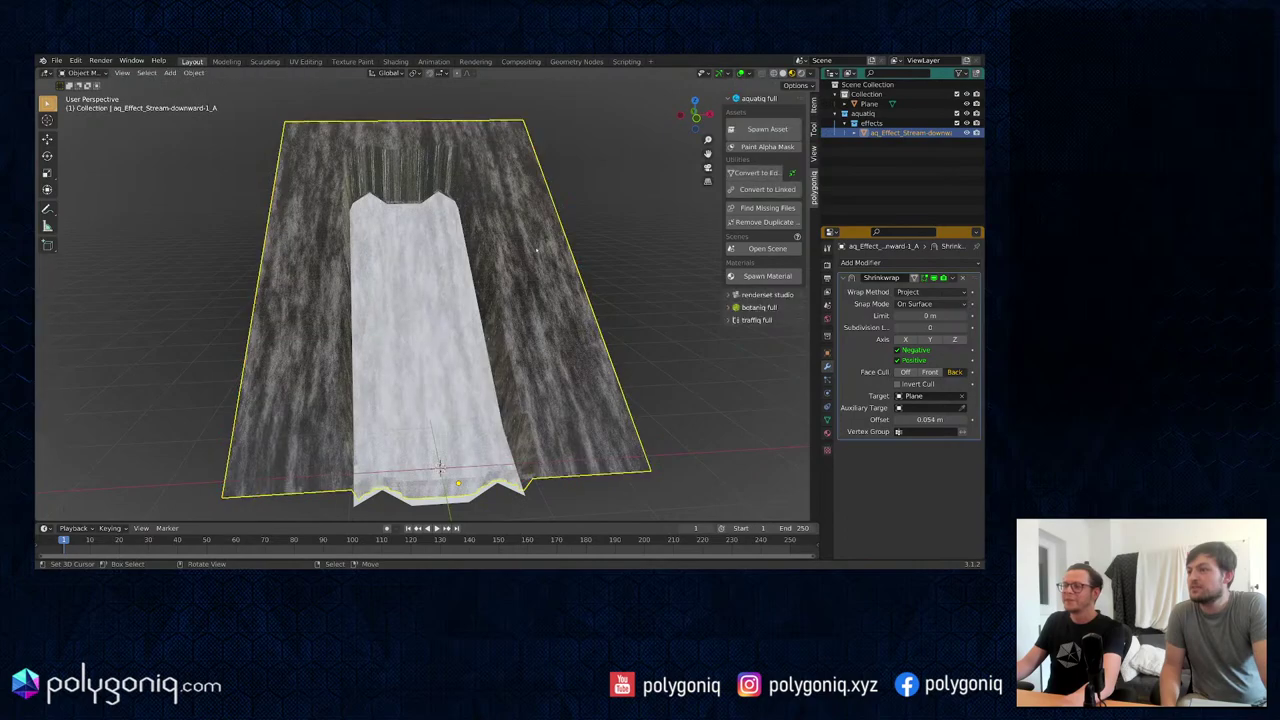
key(KP_7)
key(Tab)
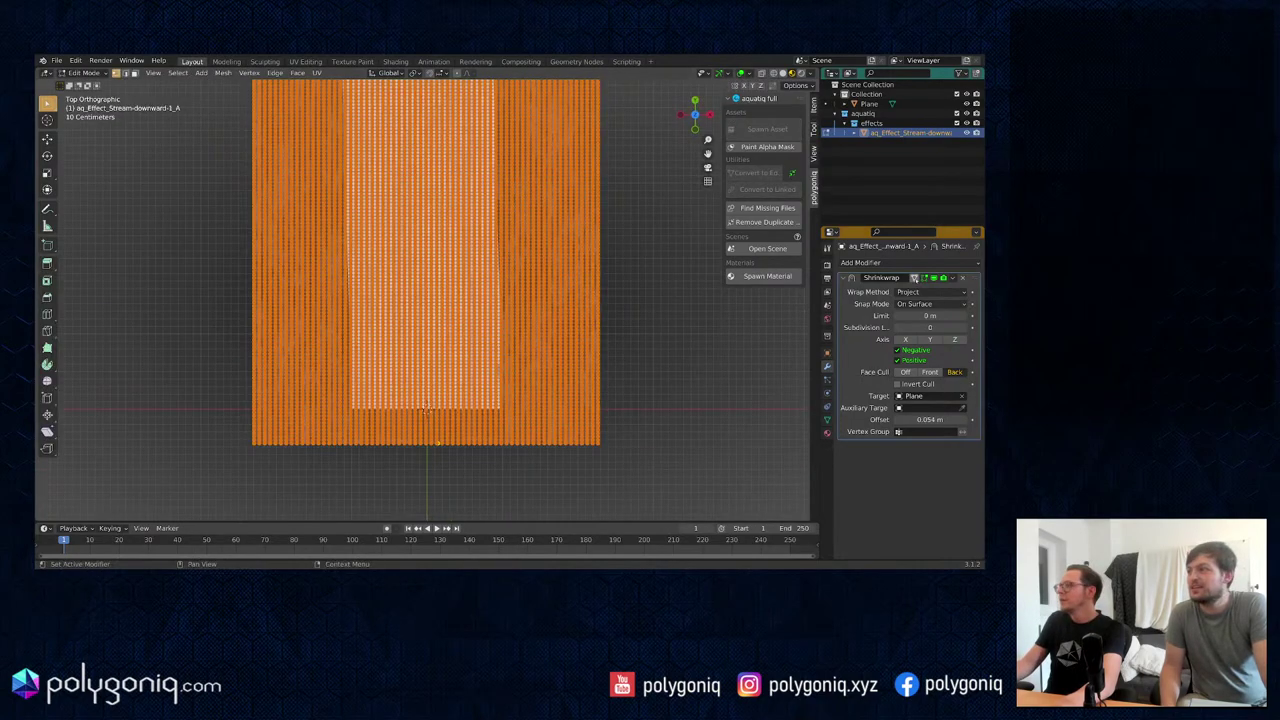
click(914, 278)
scroll(505, 282, down, 3)
scroll(469, 266, up, 2)
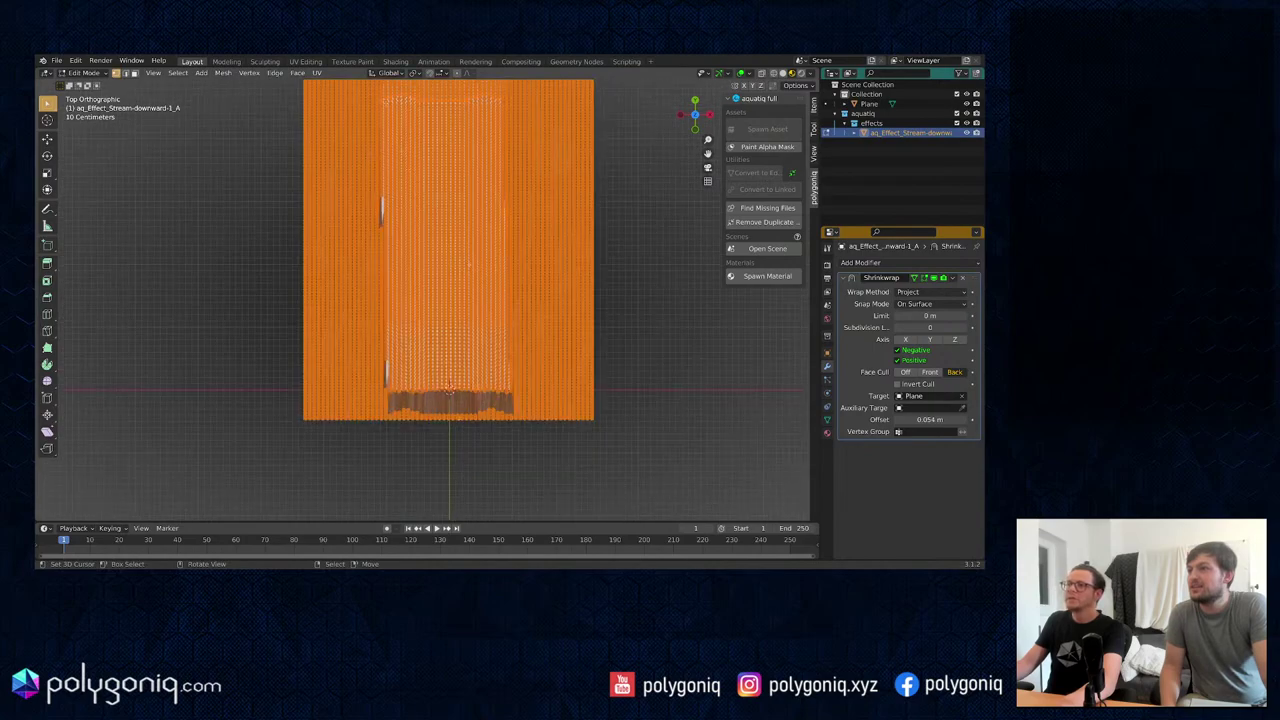
Step: Box-select the stream vertices over the channel, invert the selection and delete everything outside it
key(alt+a)
drag(383, 97, 517, 402)
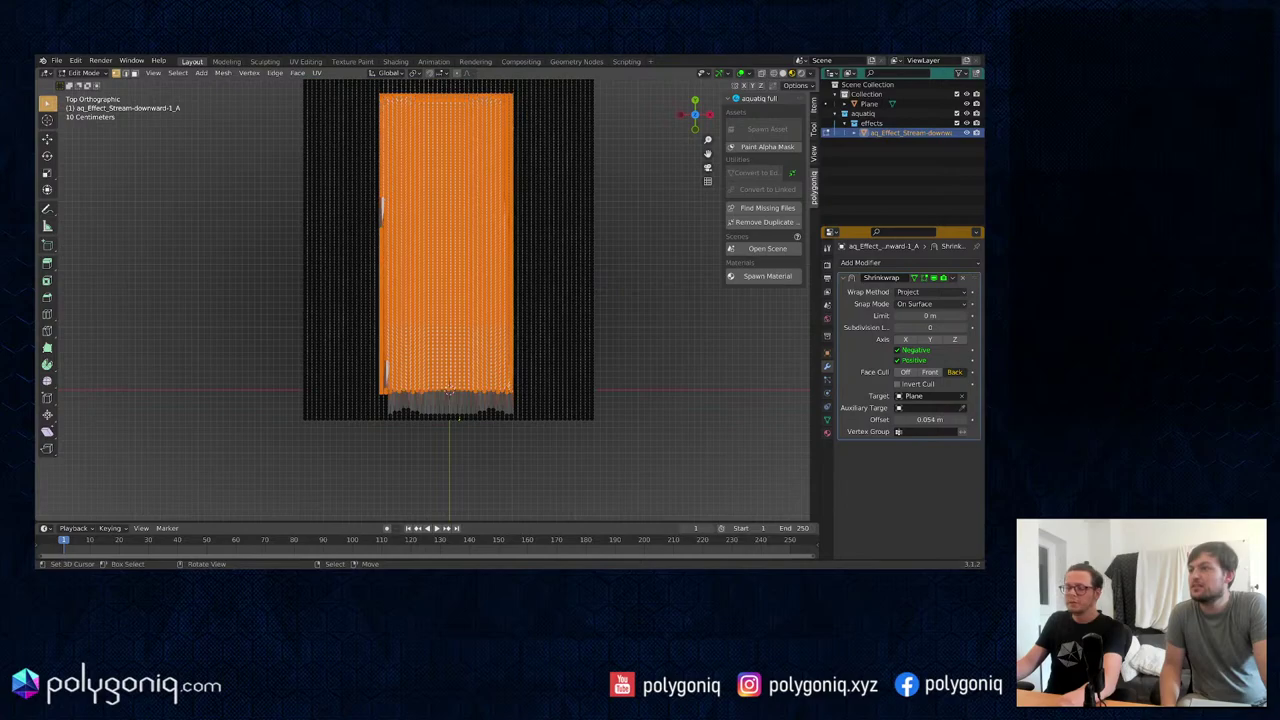
key(ctrl+i)
key(x)
click(506, 381)
Step: Circle-select the stray stream vertices left above the channel edge, delete them and return to Object Mode
middle_drag(506, 381, 546, 288)
key(Tab)
key(alt+a)
key(Tab)
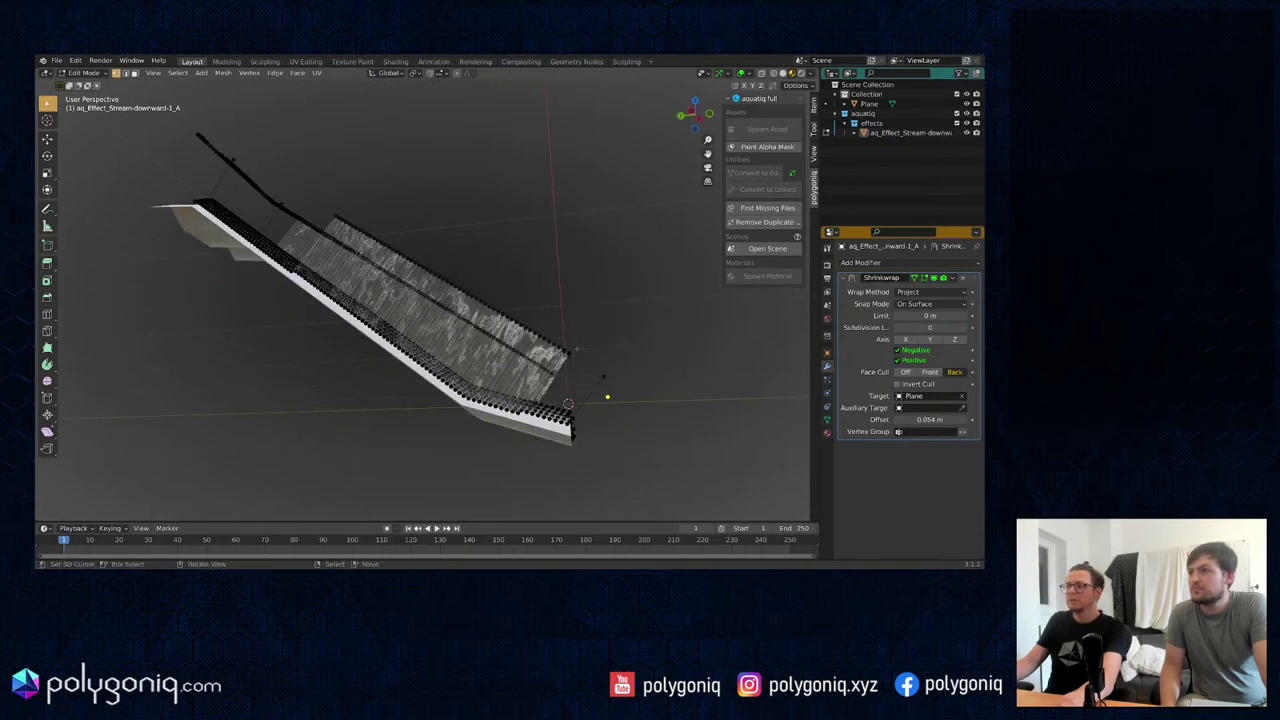
middle_drag(603, 377, 526, 297)
key(c)
mouse_move(574, 351)
mouse_down()
mouse_move(434, 278)
mouse_move(239, 147)
mouse_up()
right_click(246, 146)
key(x)
click(264, 142)
middle_drag(378, 163, 427, 218)
key(Tab)
scroll(547, 250, up, 3)
middle_drag(547, 250, 533, 285)
right_click(420, 279)
key(g)
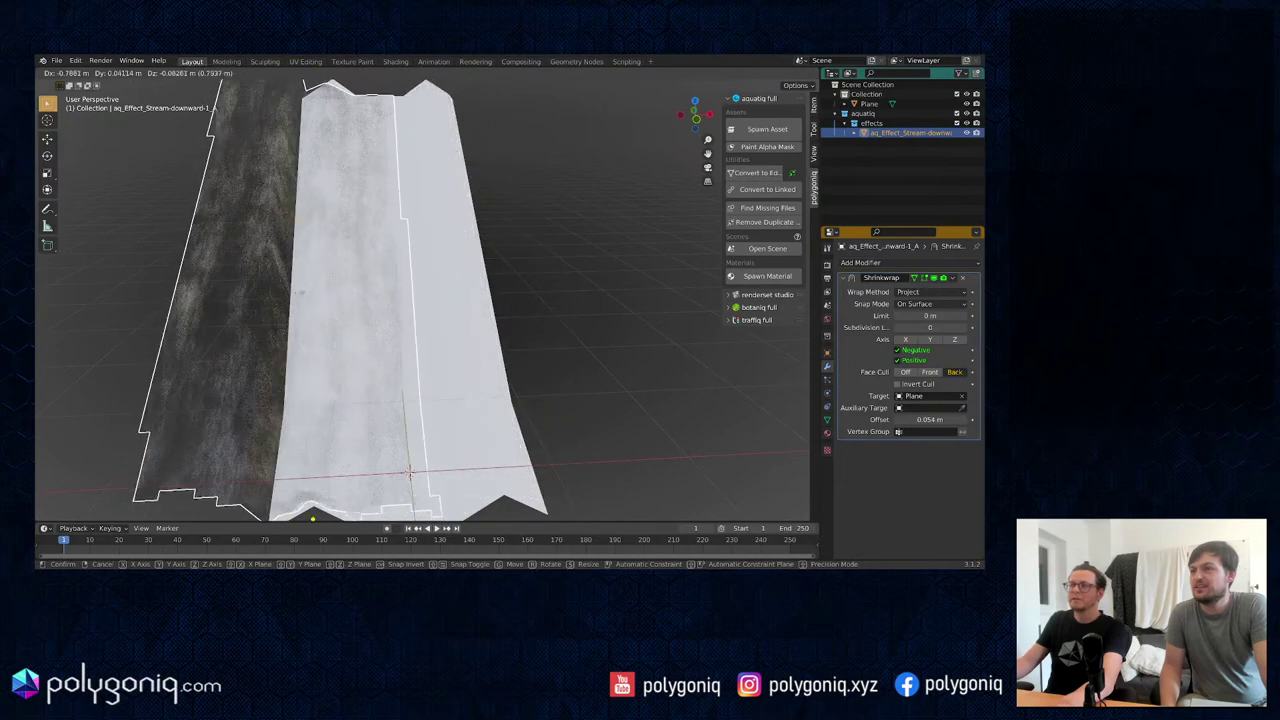
key(Escape)
Step: Play the stream animation on the channel, view it with the channel plane hidden, and unhide the plane
middle_drag(393, 293, 416, 270)
click(437, 528)
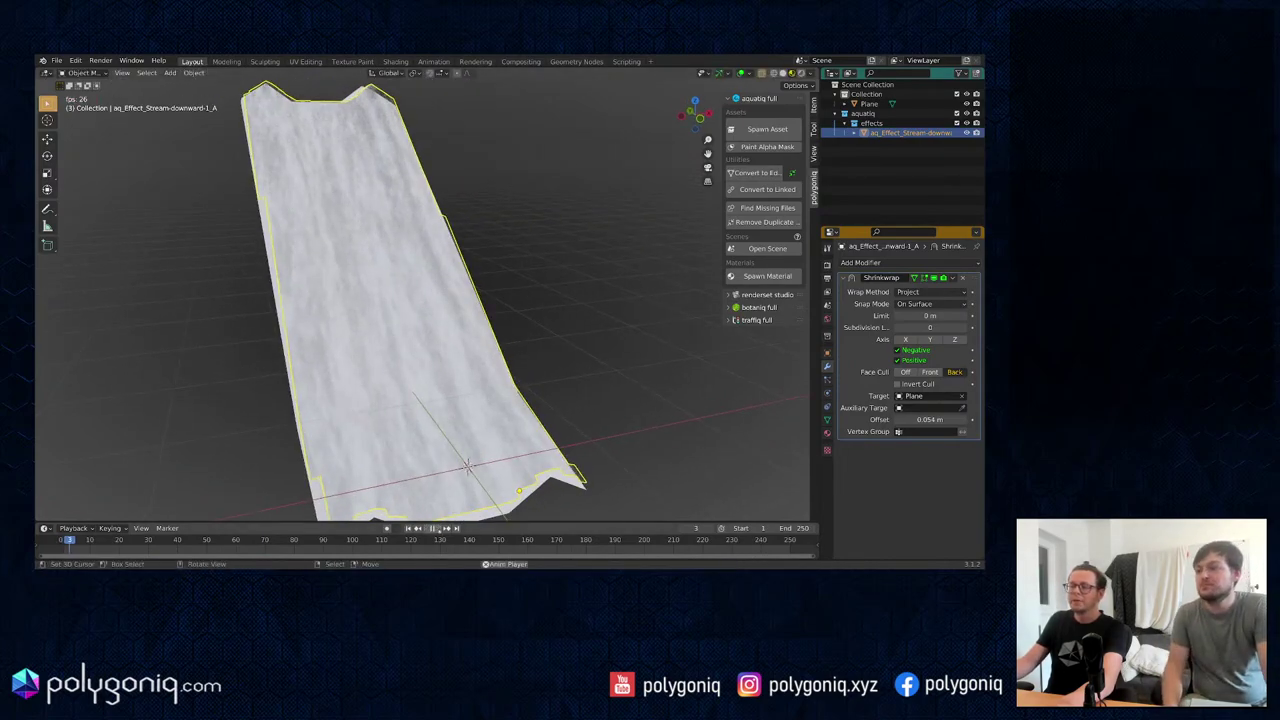
middle_drag(468, 345, 457, 334)
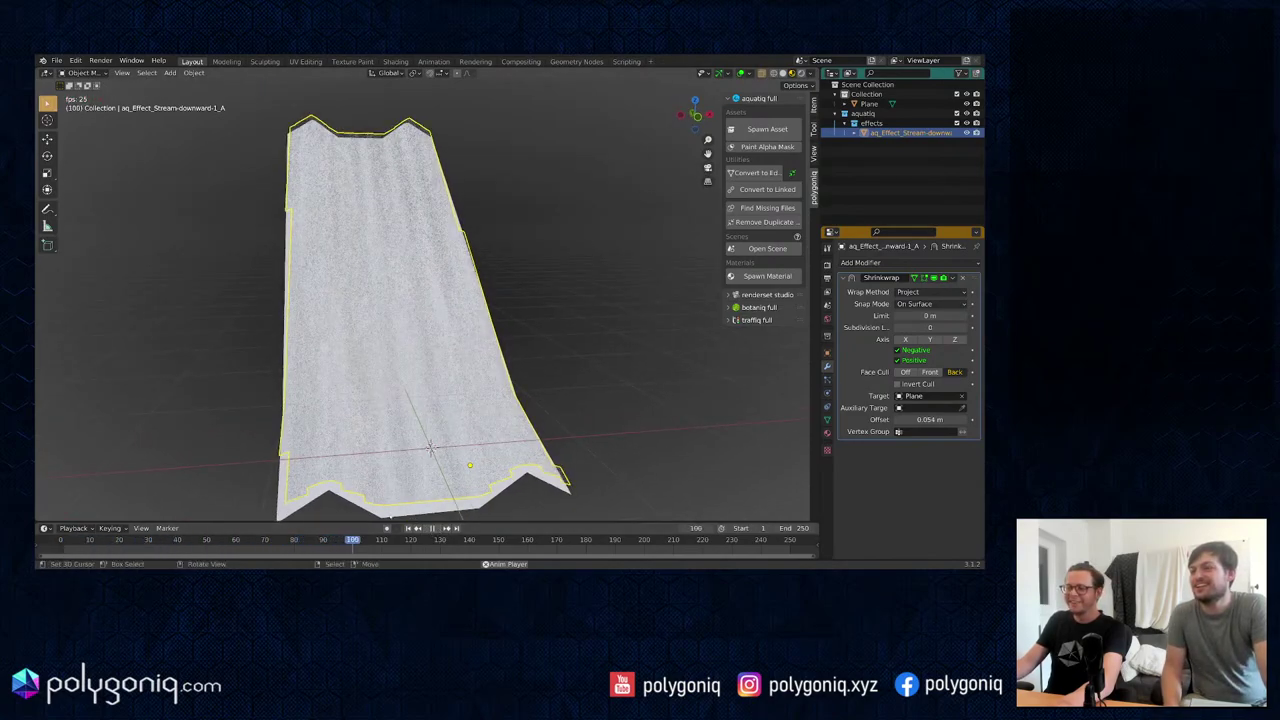
click(391, 516)
key(h)
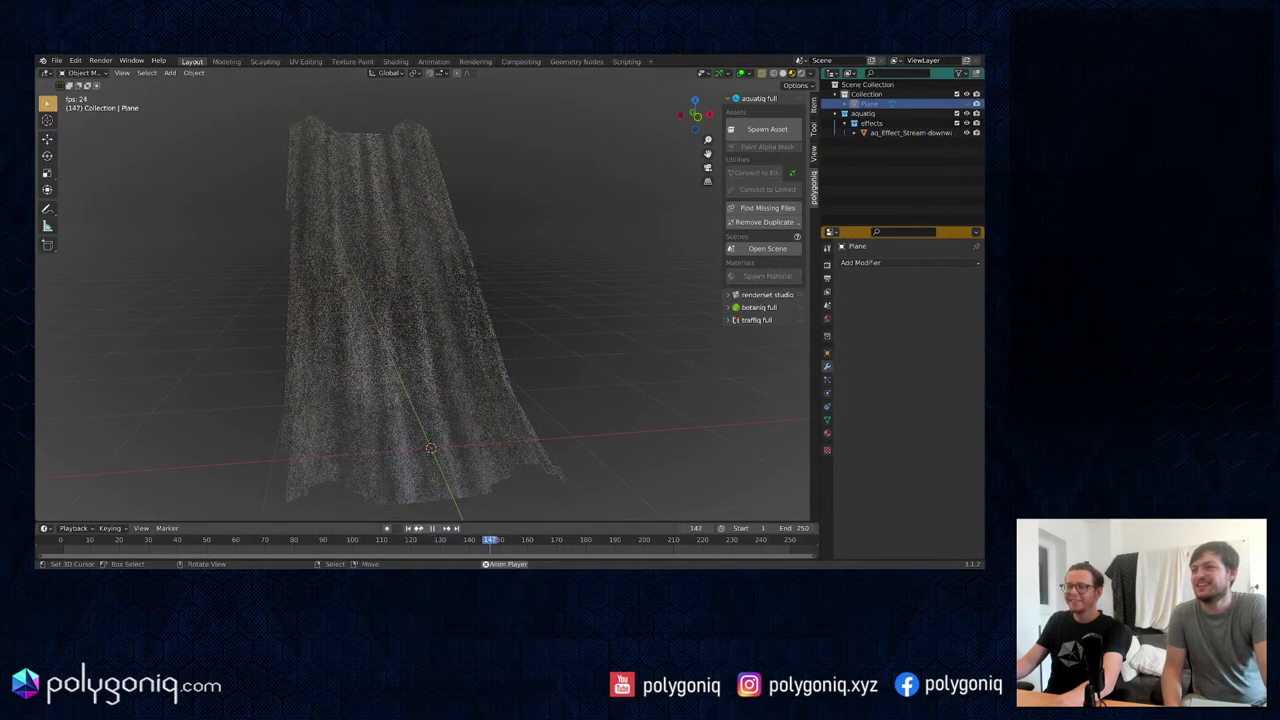
key(space)
key(alt+h)
Step: Split off an image editor beside the viewport and try rotating the whole stream's UV layout over the texture
click(408, 297)
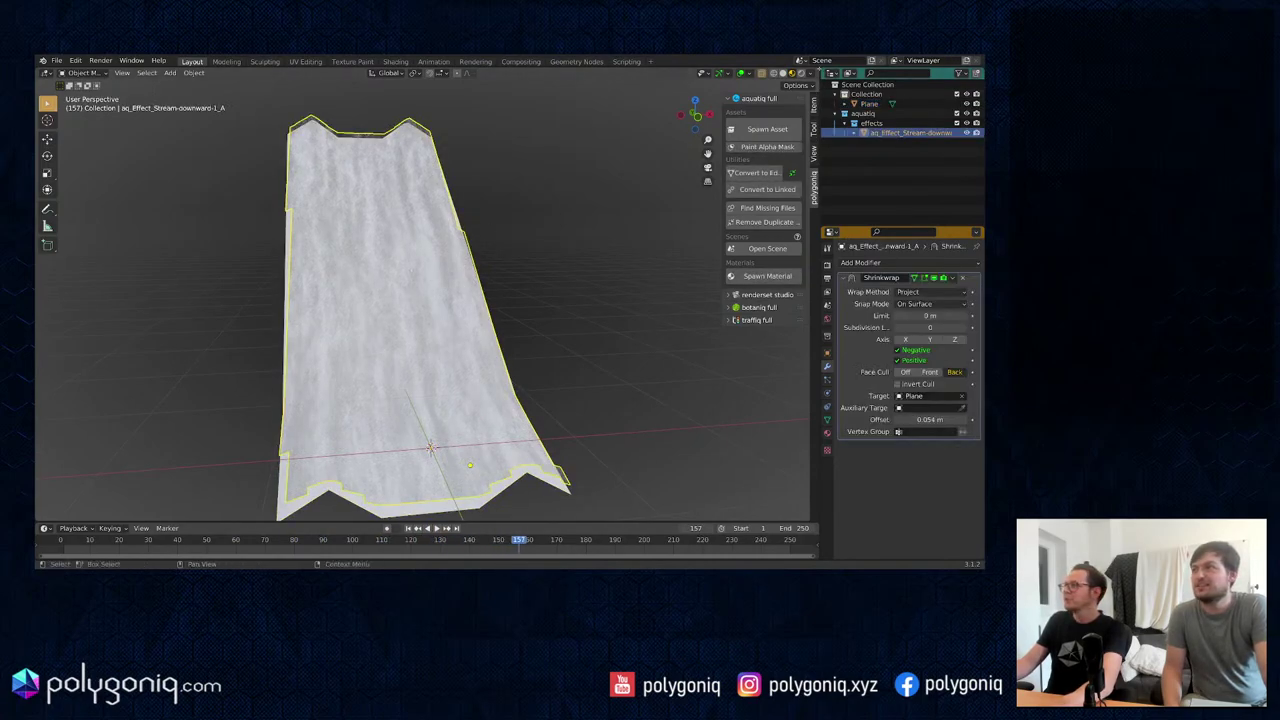
drag(806, 70, 560, 130)
key(shift+F10)
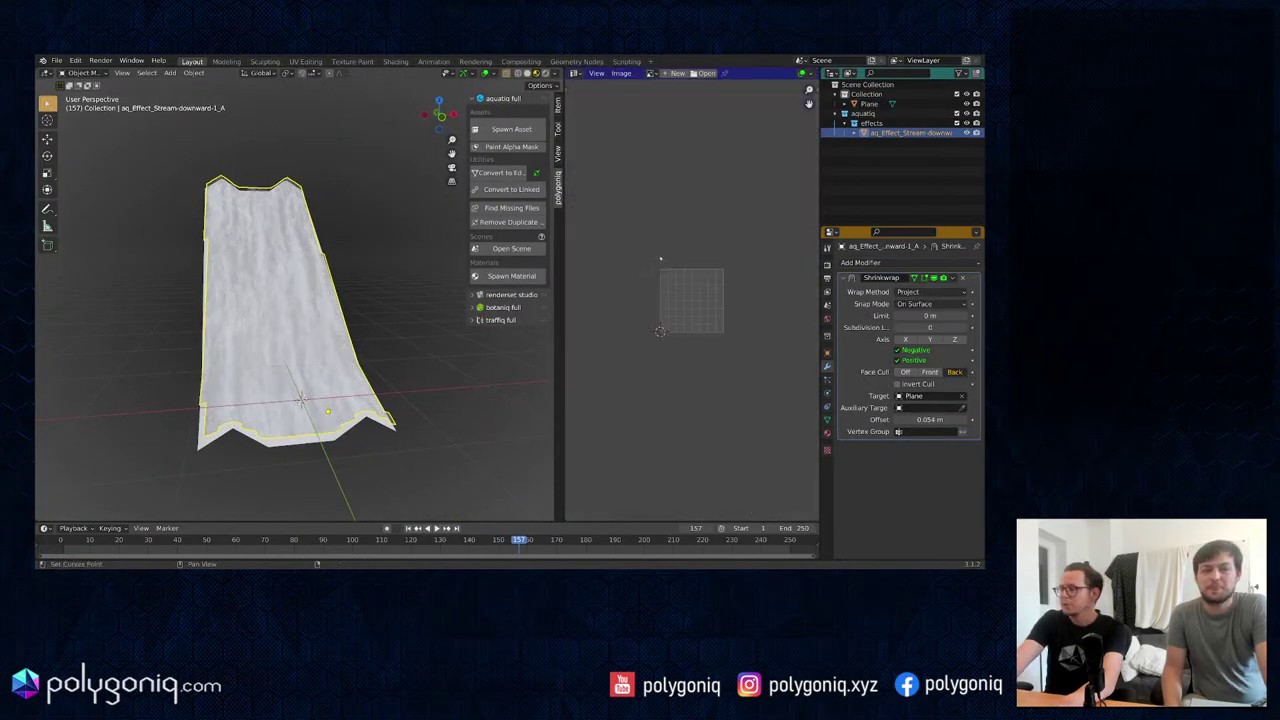
key(Tab)
key(a)
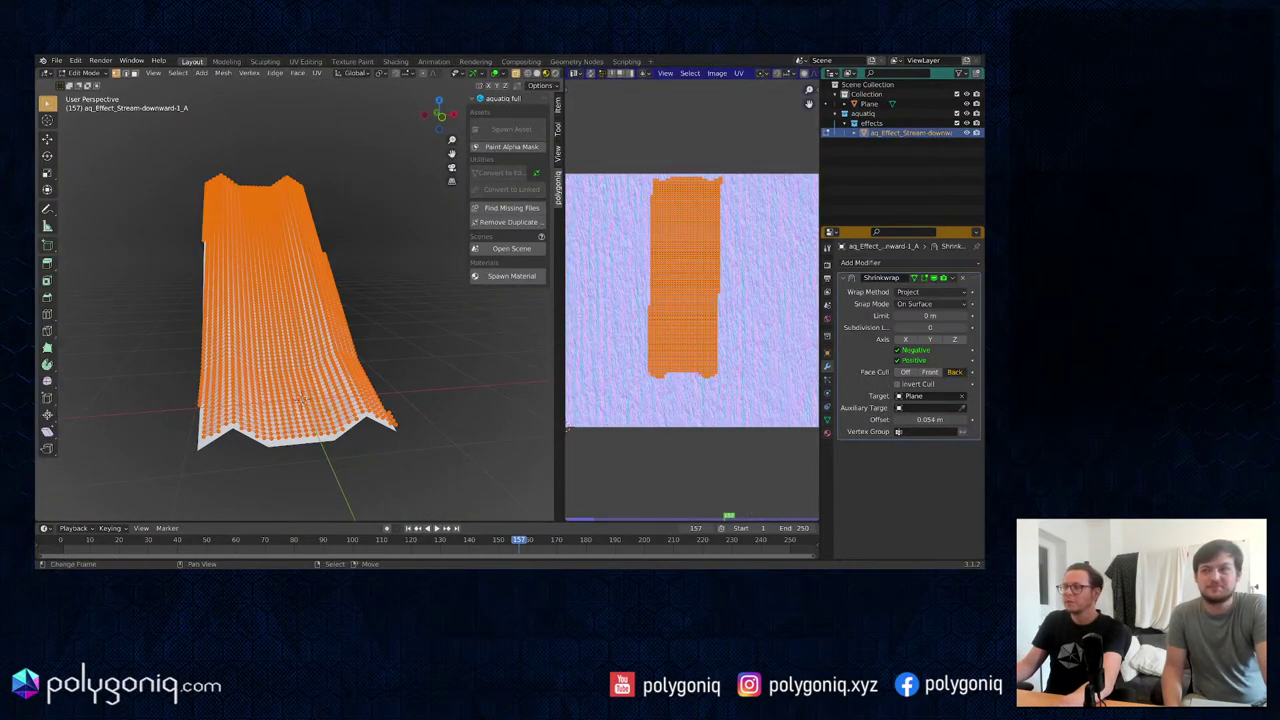
scroll(597, 311, down, 6)
key(r)
key(Return)
key(Tab)
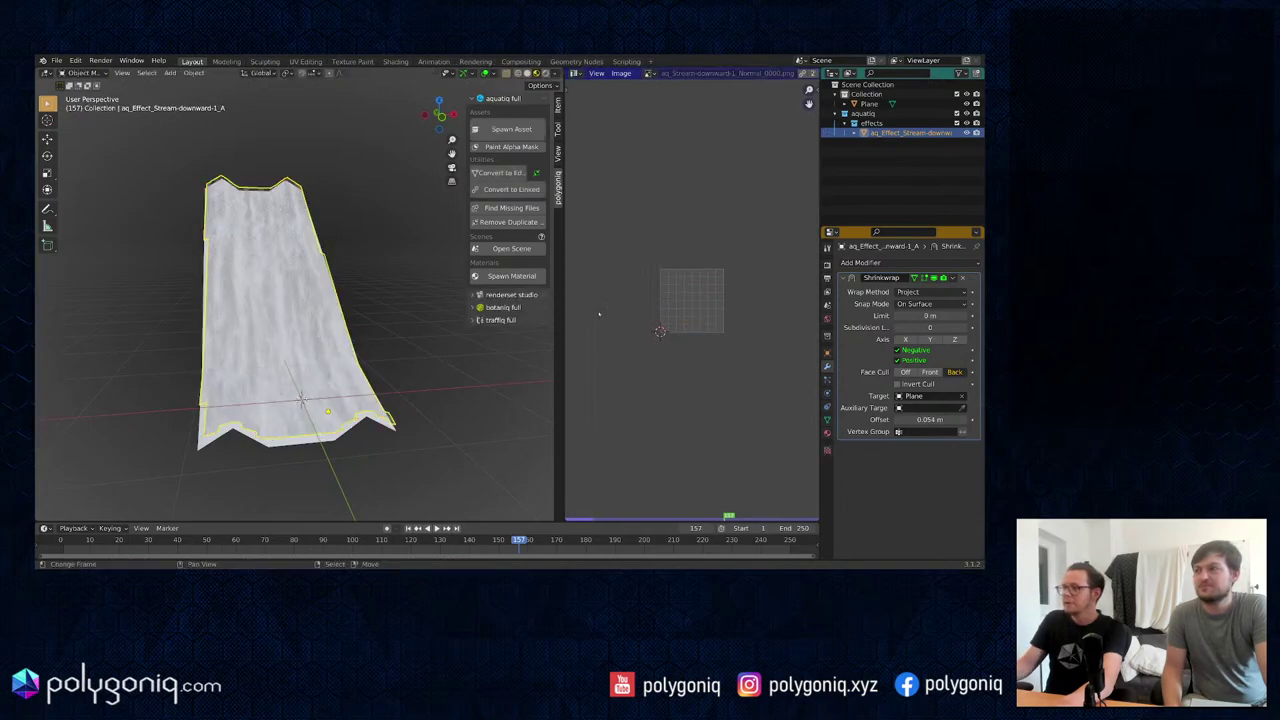
Step: Deselect everything and play the stream animation briefly to check the flow on the channel
key(alt+a)
key(space)
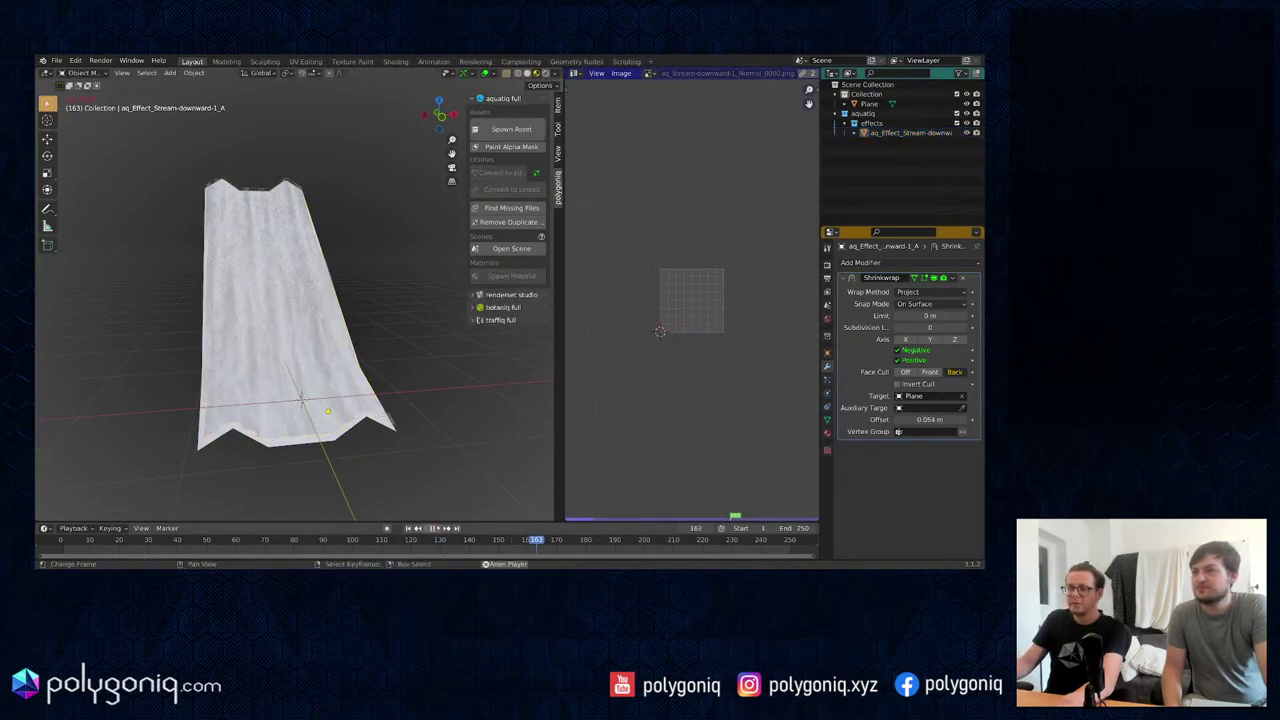
click(432, 528)
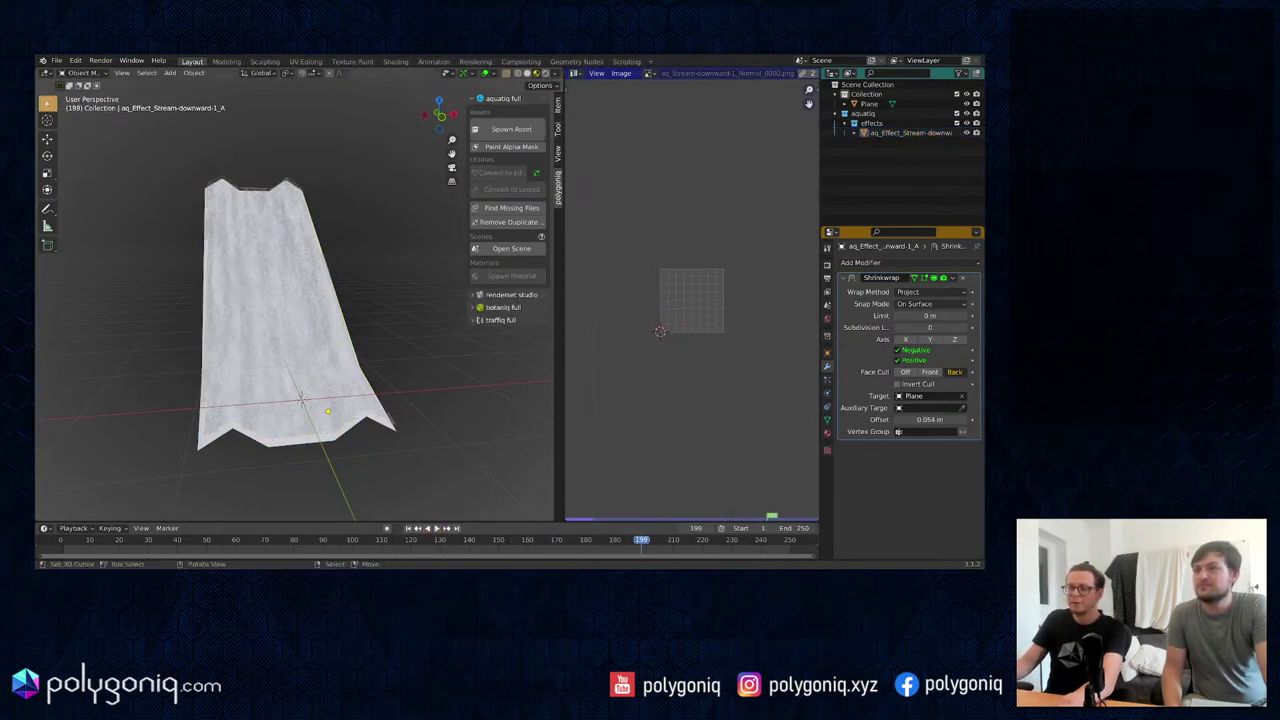
Step: Add a new material to the channel plane and set its base color to black
right_click(394, 418)
click(827, 433)
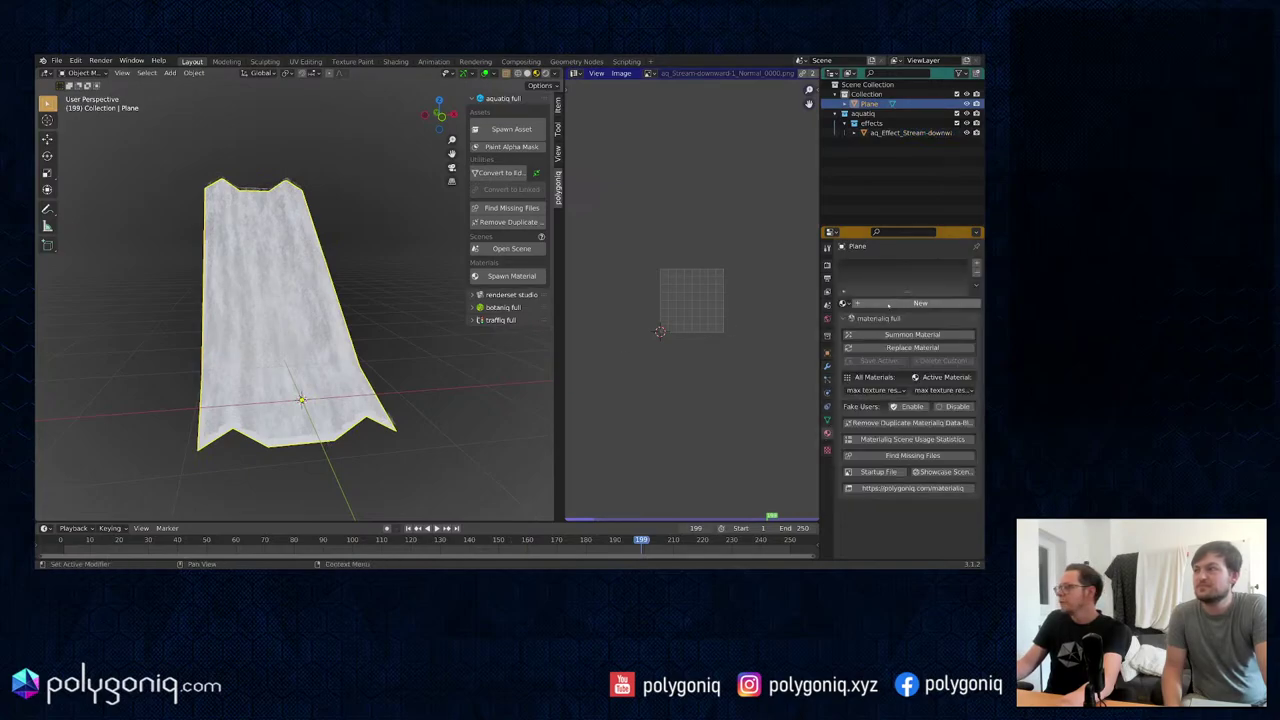
click(923, 385)
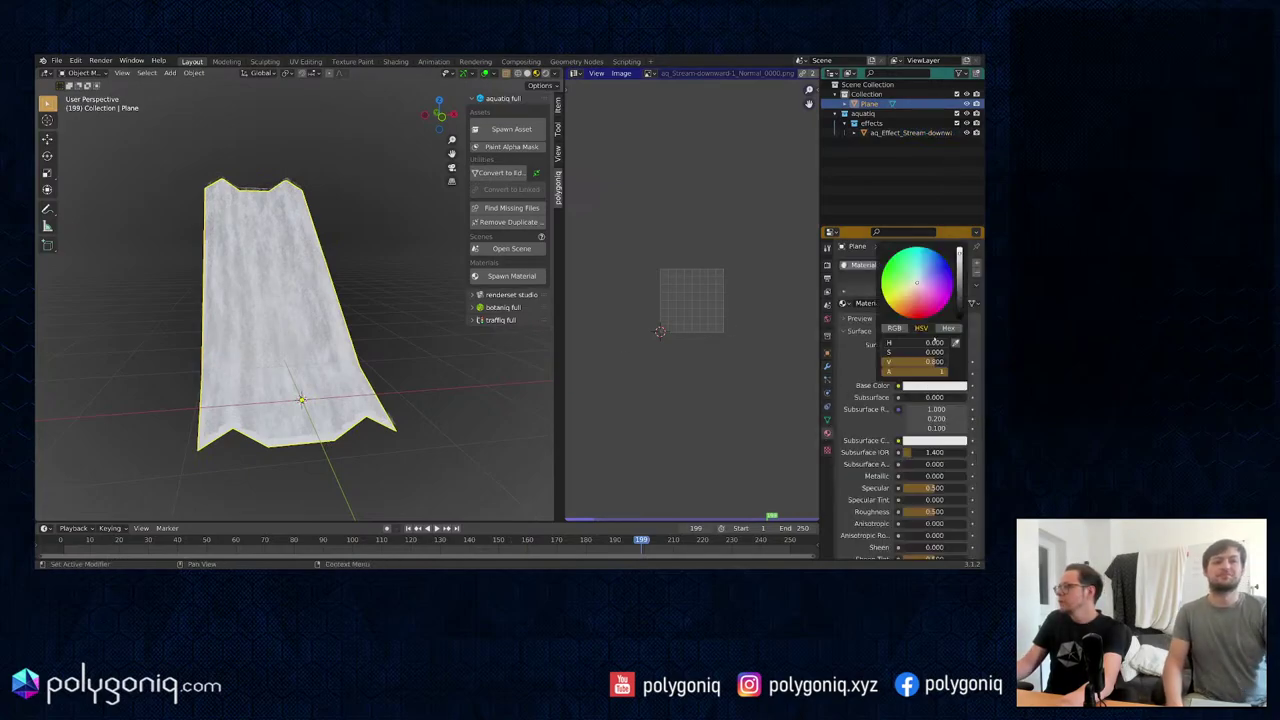
drag(959, 256, 959, 318)
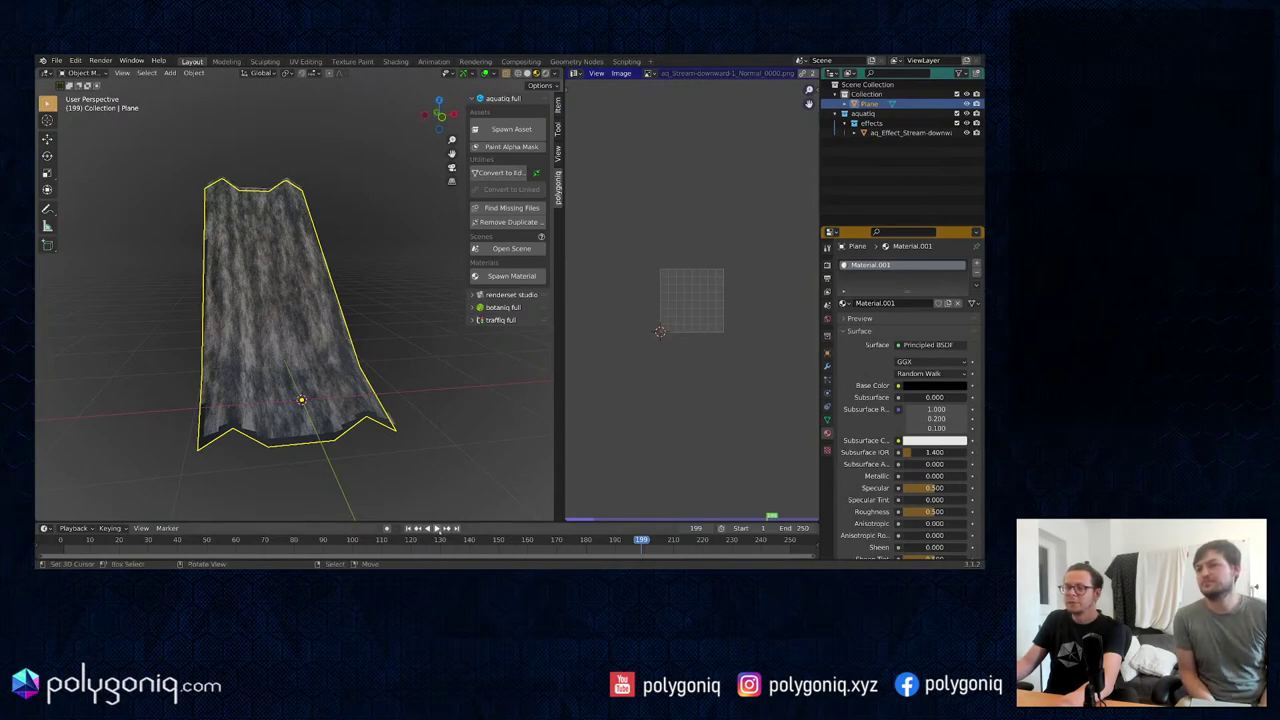
Step: Play back the stream over the black channel with nothing selected, stop it and open the render settings
key(space)
click(387, 269)
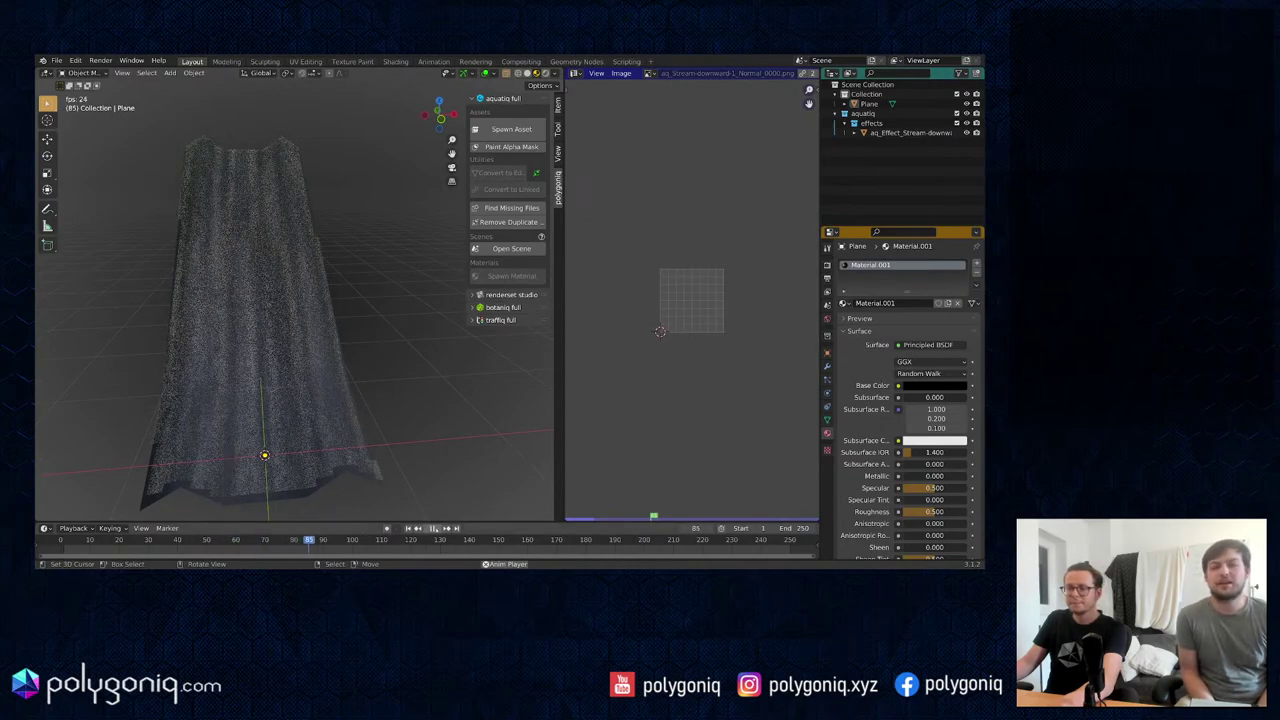
key(space)
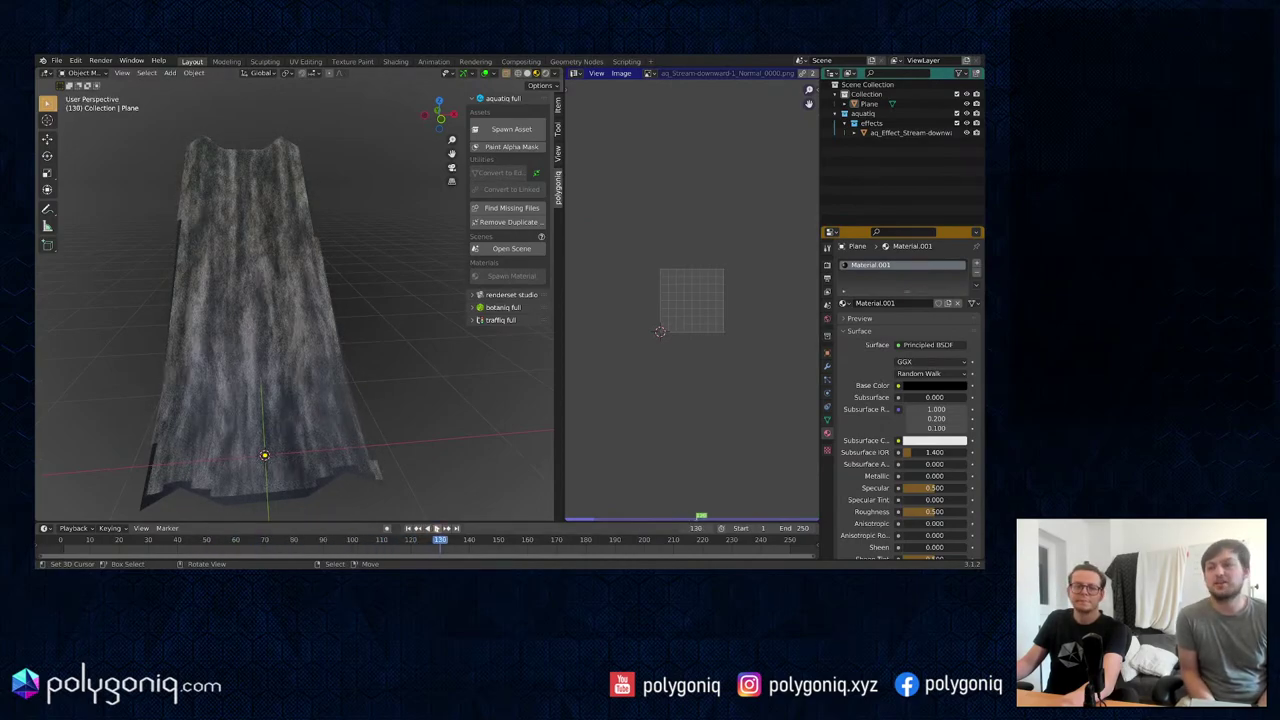
click(826, 264)
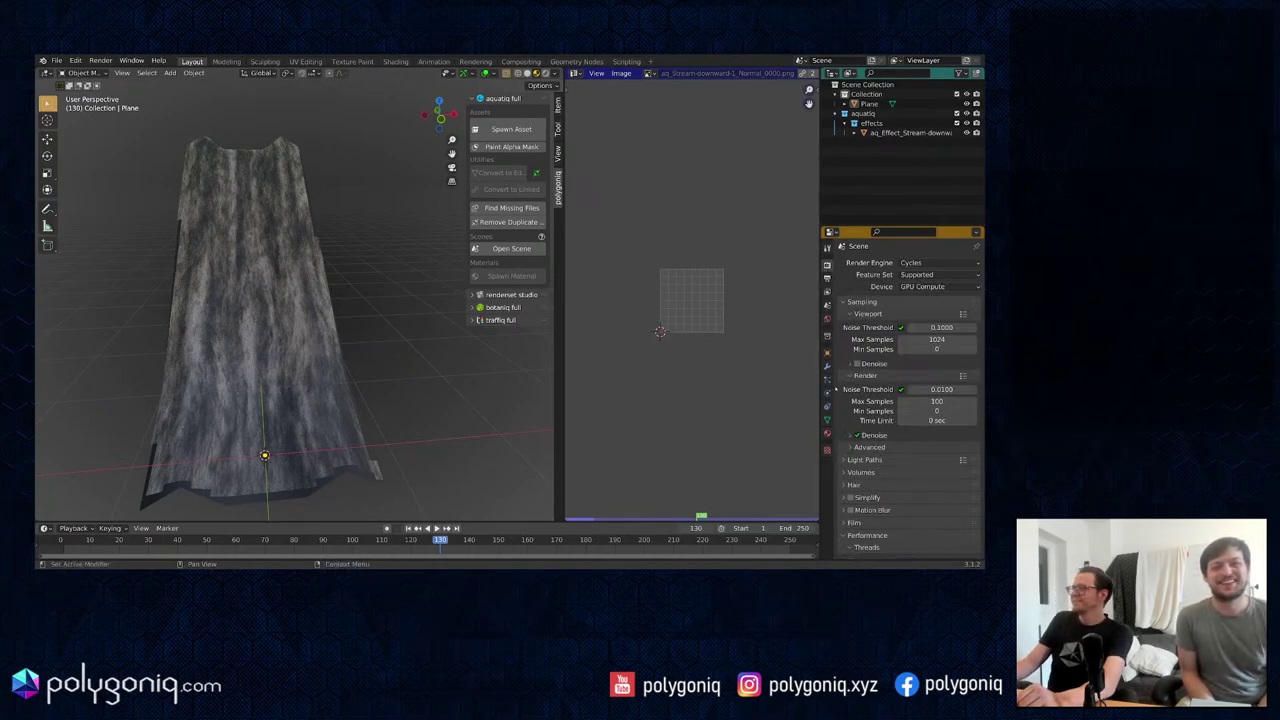
Step: Jump to the last frame, play the stream animation briefly from there and inspect the flow from several angles
scroll(420, 330, down, 3)
middle_drag(414, 330, 397, 323)
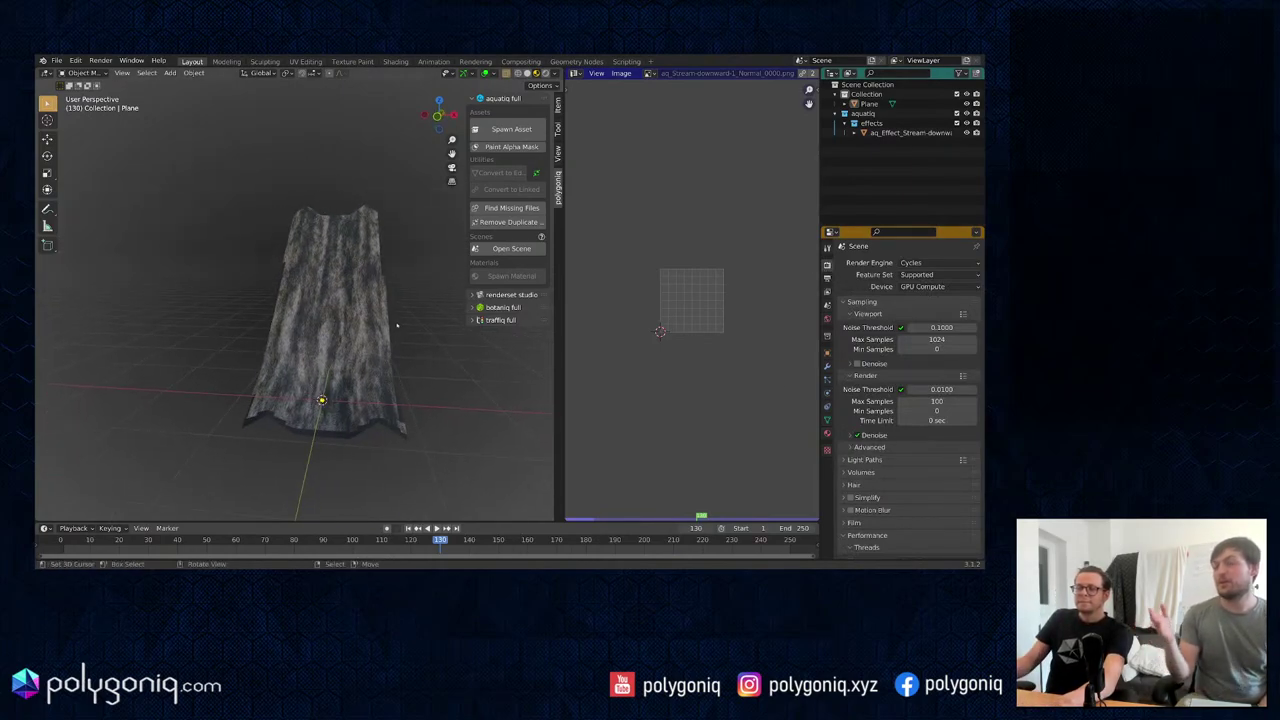
click(456, 528)
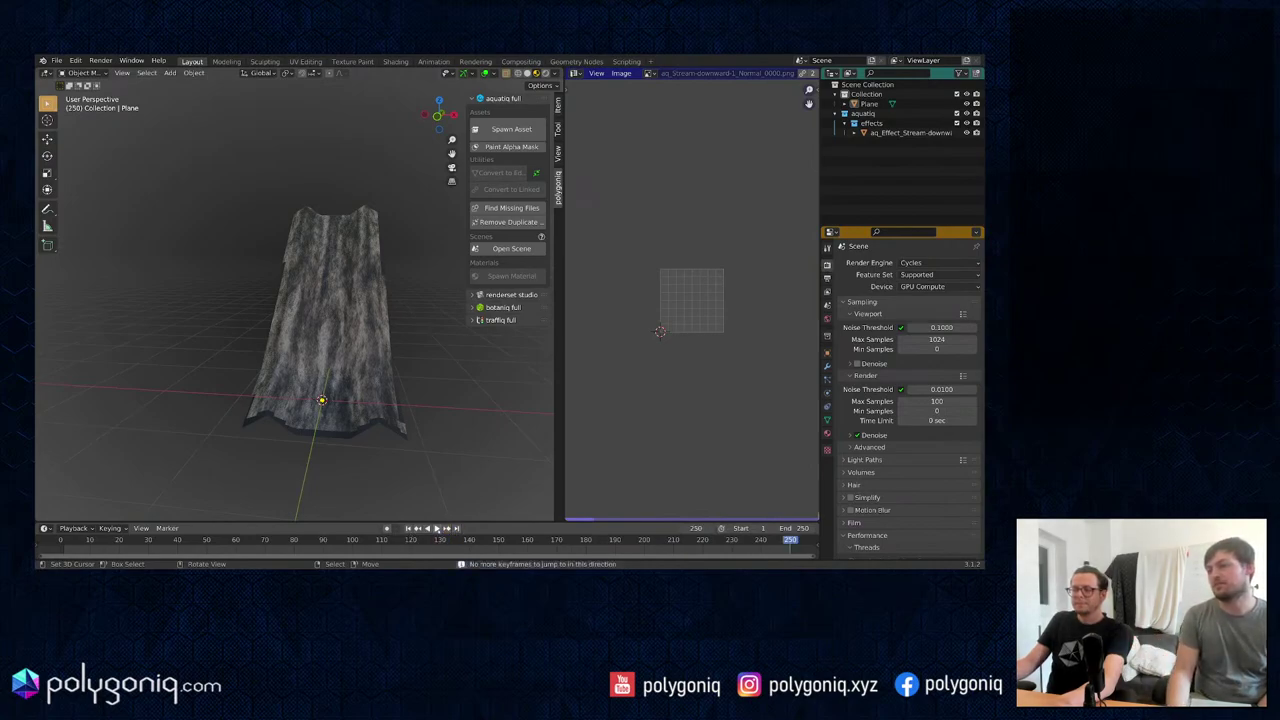
key(space)
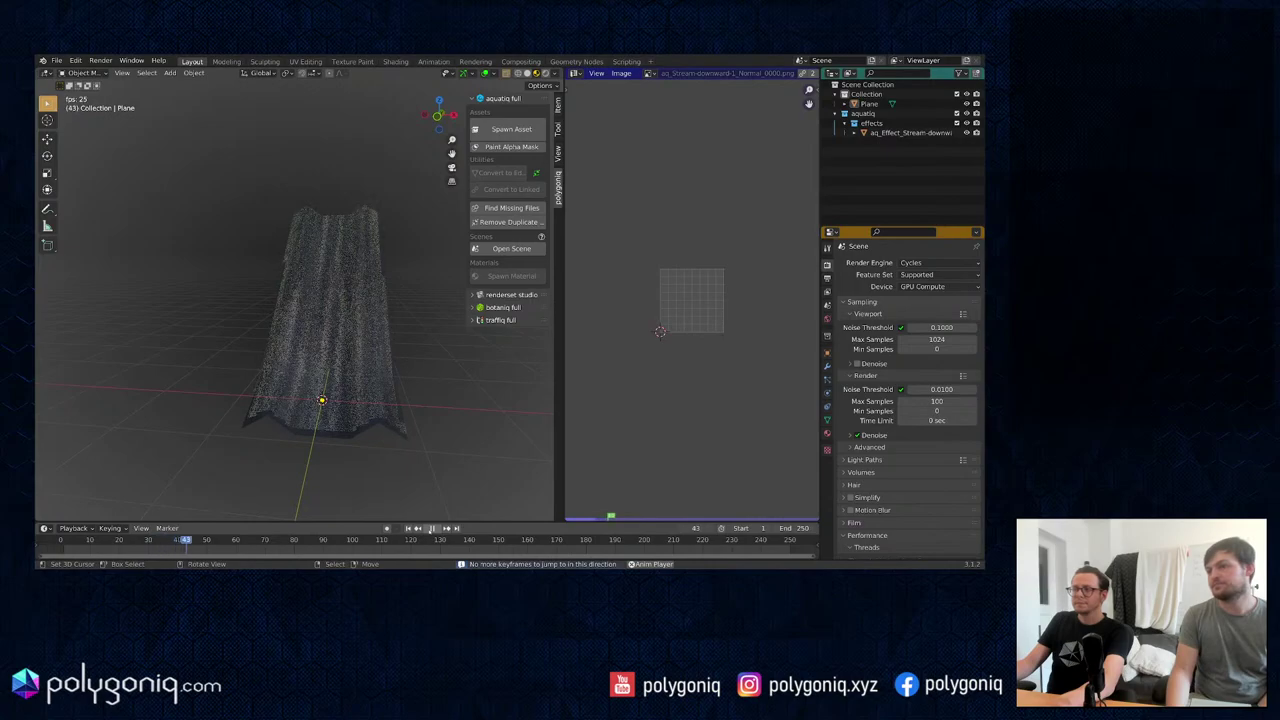
click(431, 529)
middle_drag(345, 421, 376, 421)
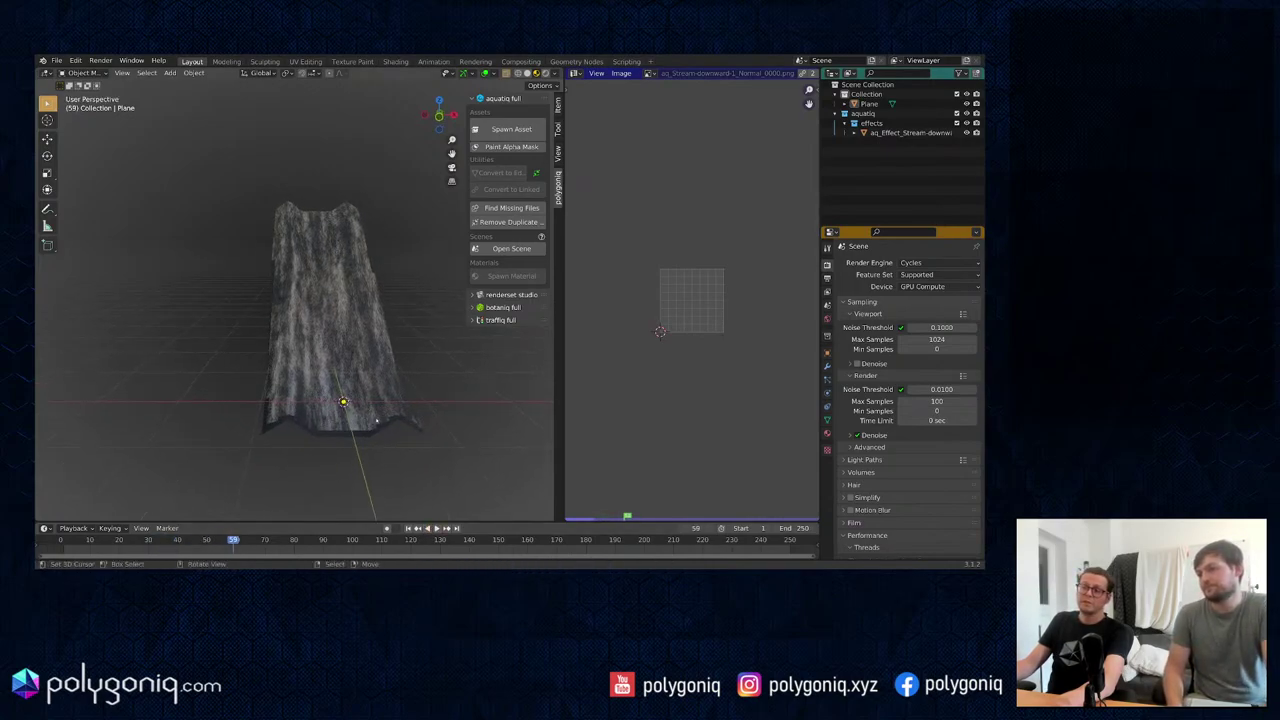
middle_drag(394, 400, 376, 382)
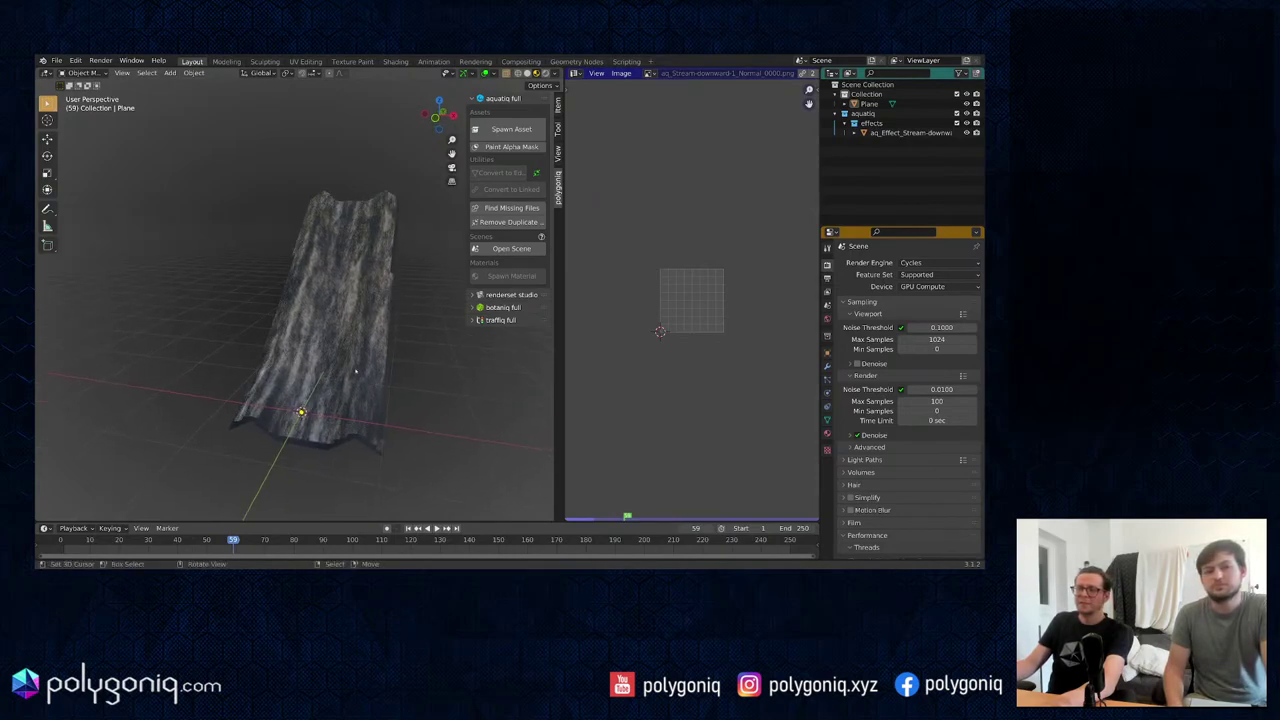
middle_drag(350, 365, 358, 350)
Step: Select the downward stream effect and show its Shrinkwrap modifier settings with the channel seen from the side
click(349, 347)
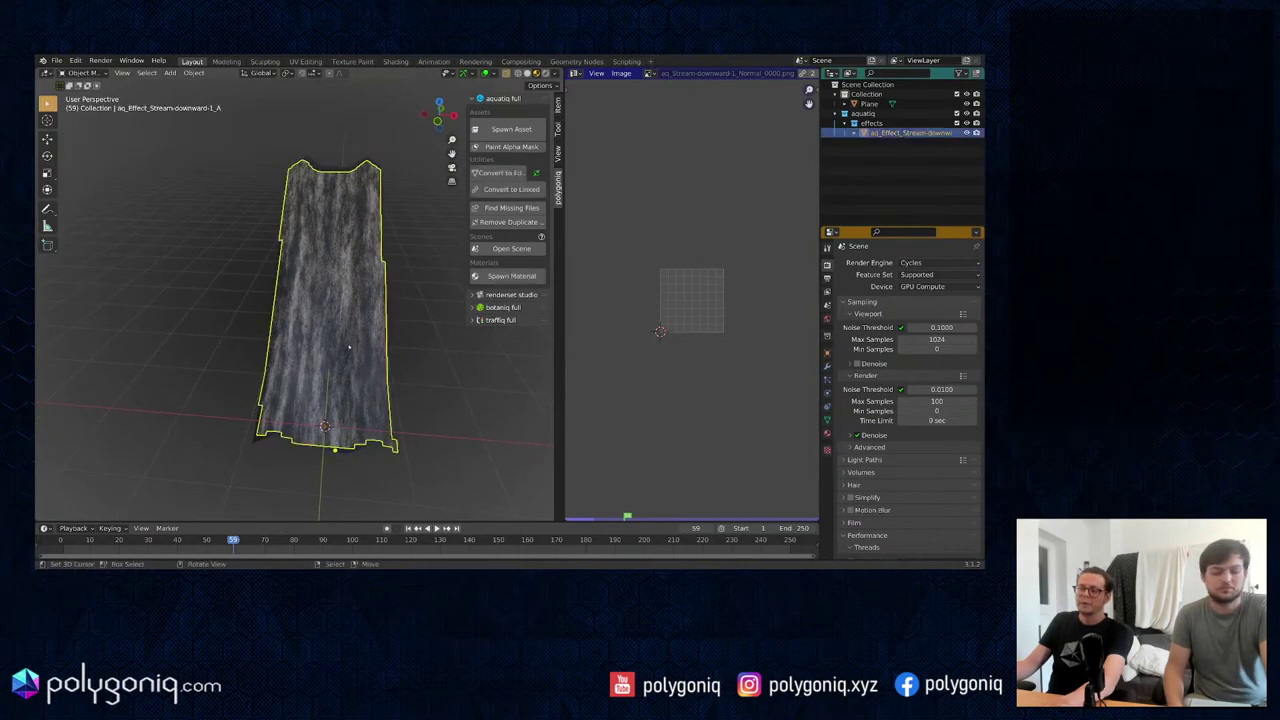
click(827, 366)
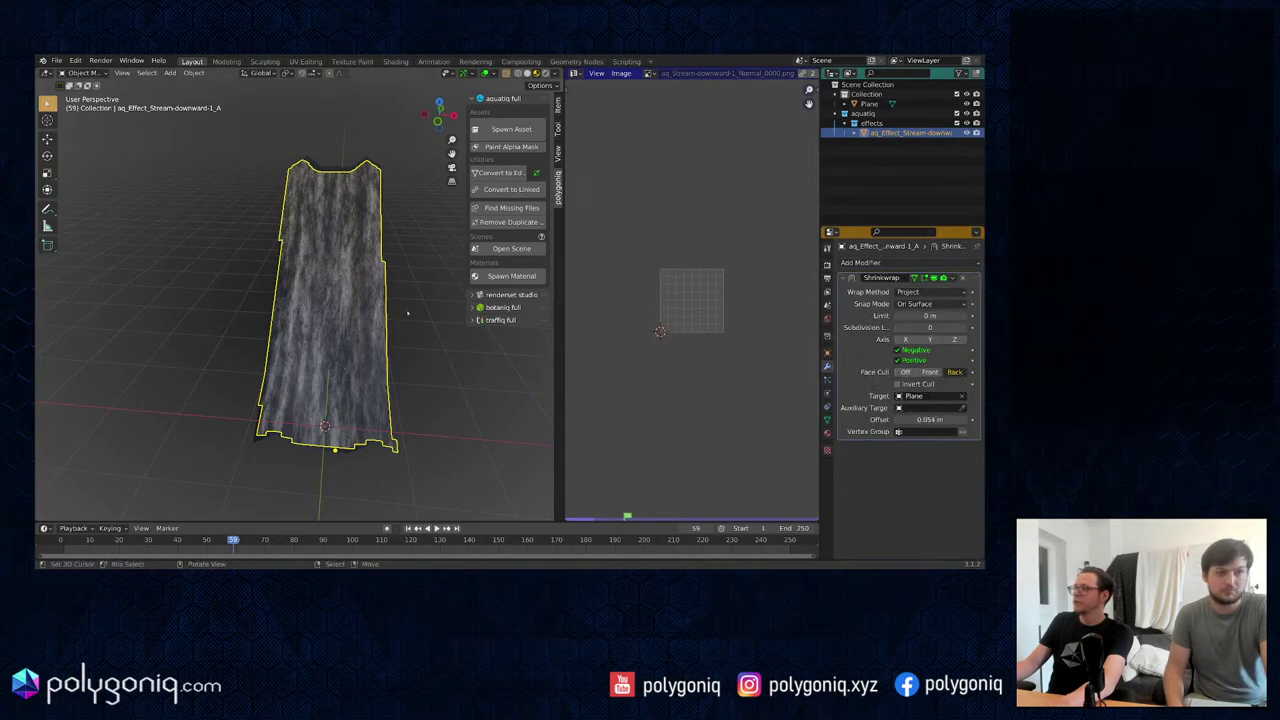
middle_drag(357, 314, 431, 346)
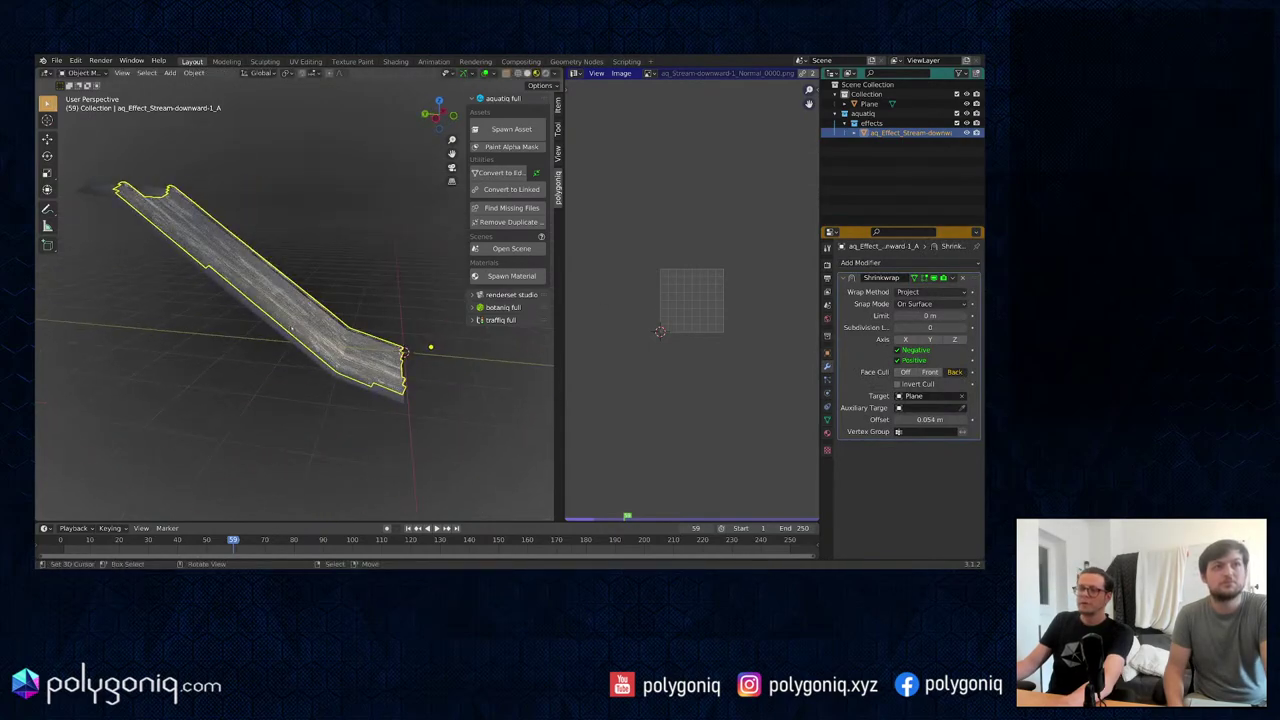
Step: Add a centred loop cut across the channel plane's slope and raise it along Z into a hump
click(280, 333)
key(Tab)
key(ctrl+r)
click(280, 333)
right_click(280, 333)
key(g)
key(z)
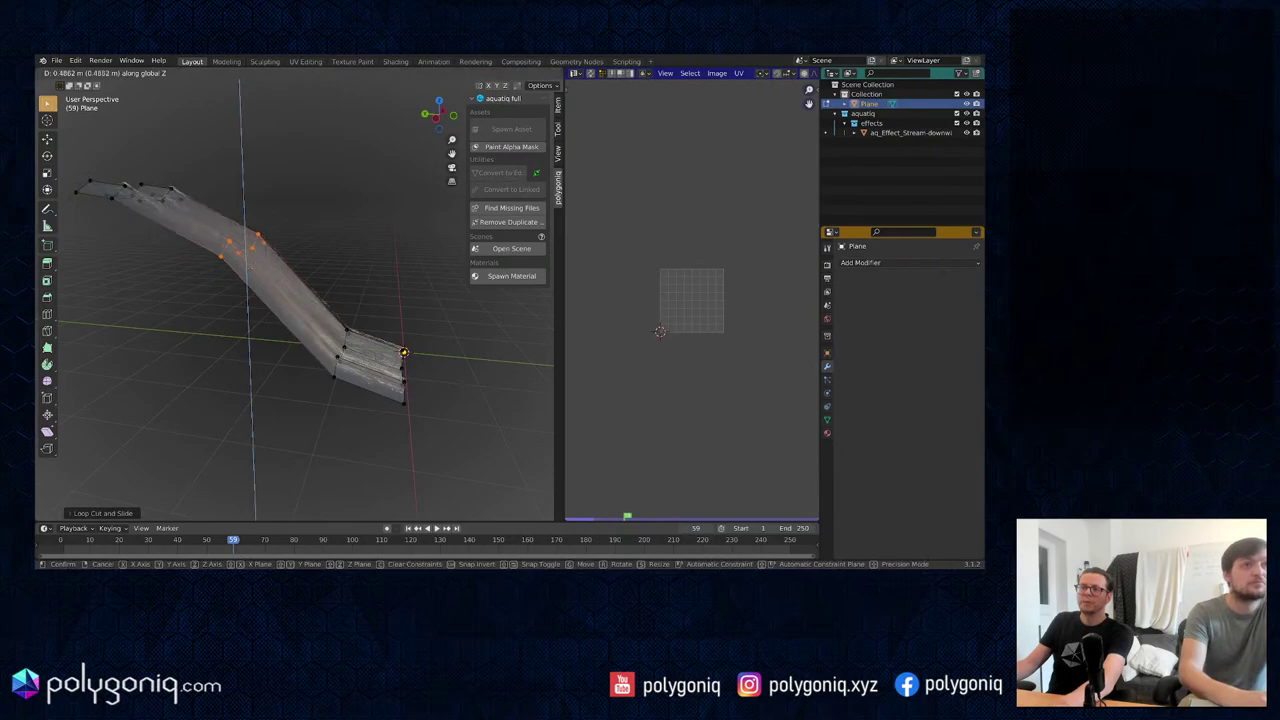
click(283, 298)
Step: Add another centred loop cut across the channel plane and raise it along Z to reshape the slope
key(ctrl+t)
key(ctrl+r)
click(291, 297)
right_click(291, 297)
key(g)
key(z)
click(296, 276)
Step: Leave mesh editing, deselect everything and play the stream animation over the reshaped channel, stopping it after a while
key(Tab)
click(380, 228)
middle_drag(380, 228, 357, 508)
click(433, 528)
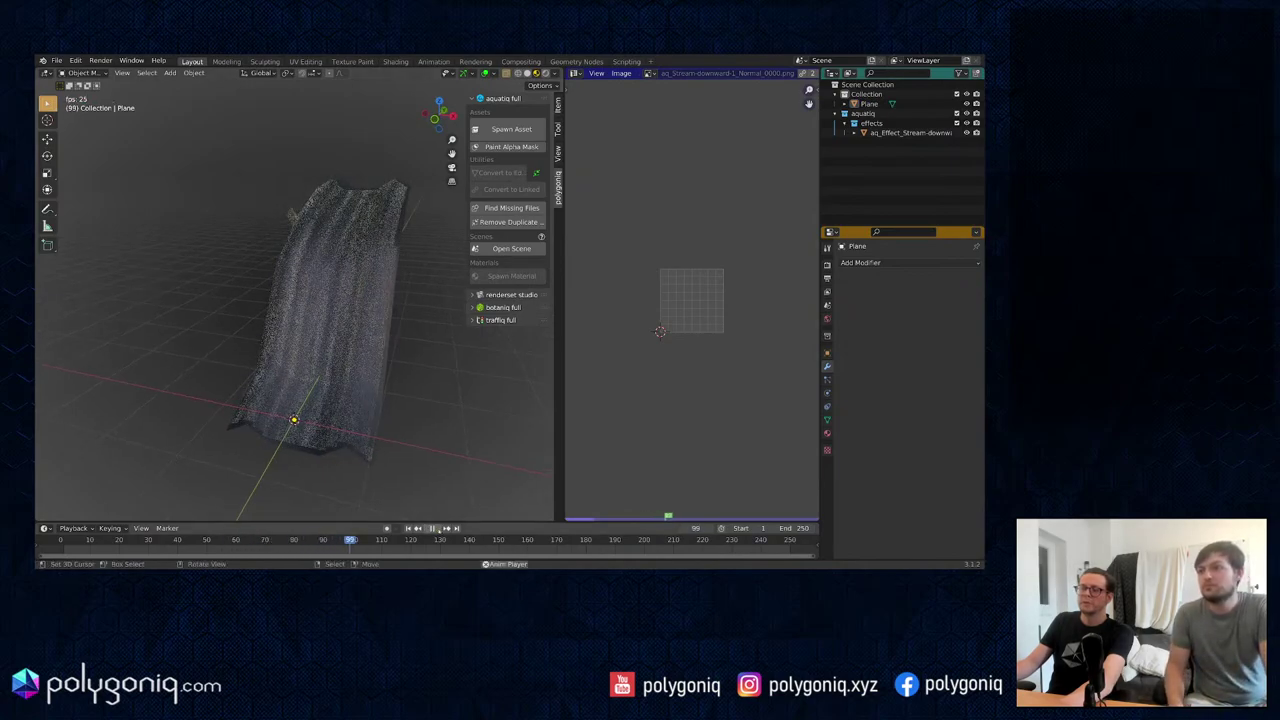
key(space)
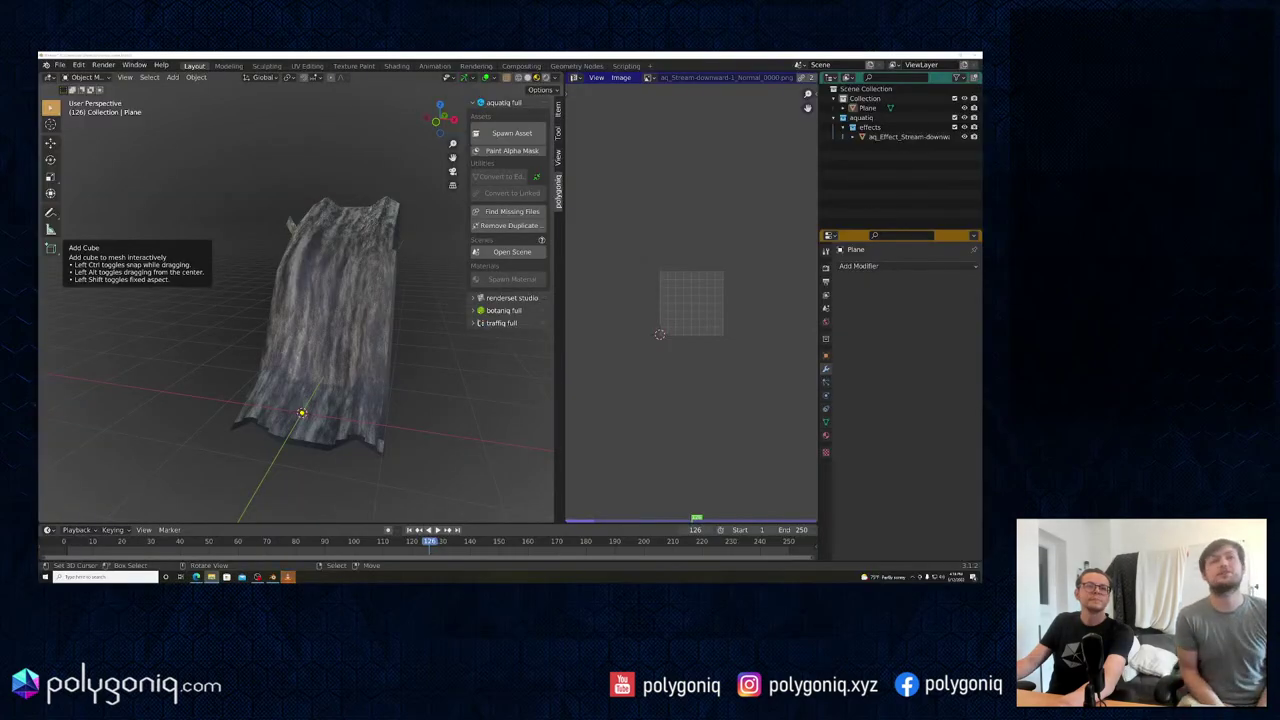
Step: Switch to the example renders, view the fountains video, the skull image and the cliff video, and return to Blender
click(288, 577)
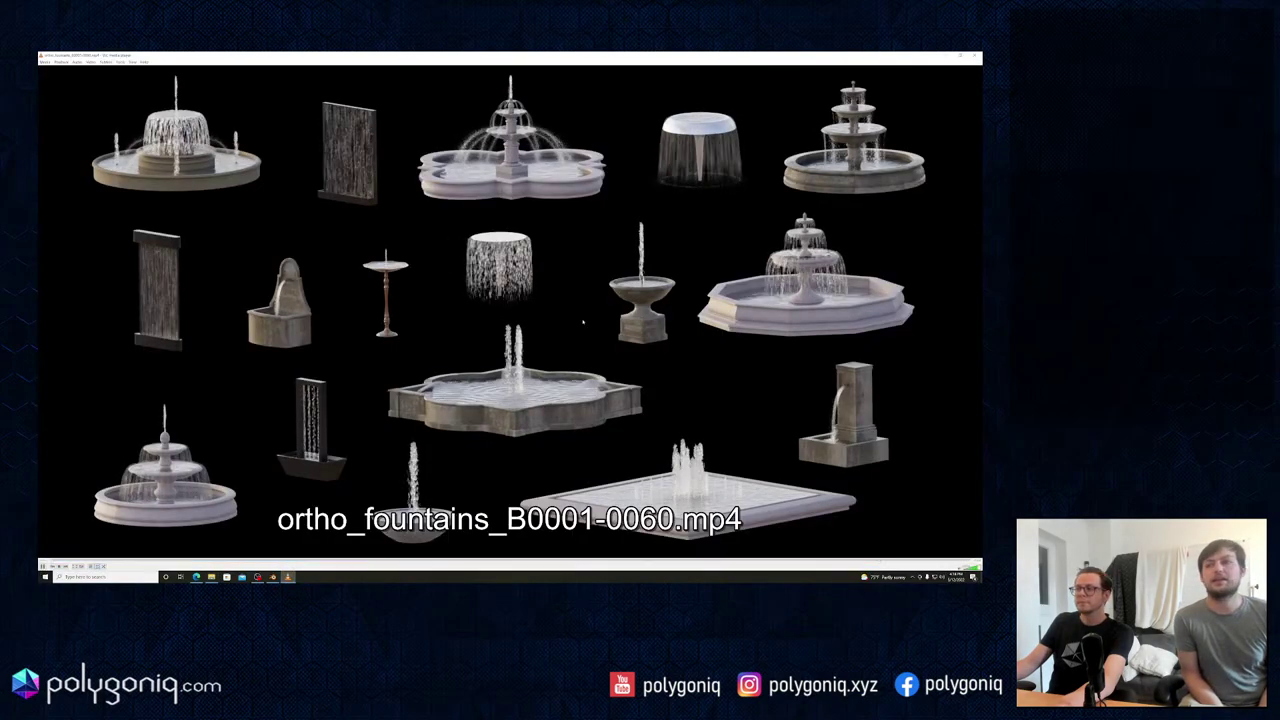
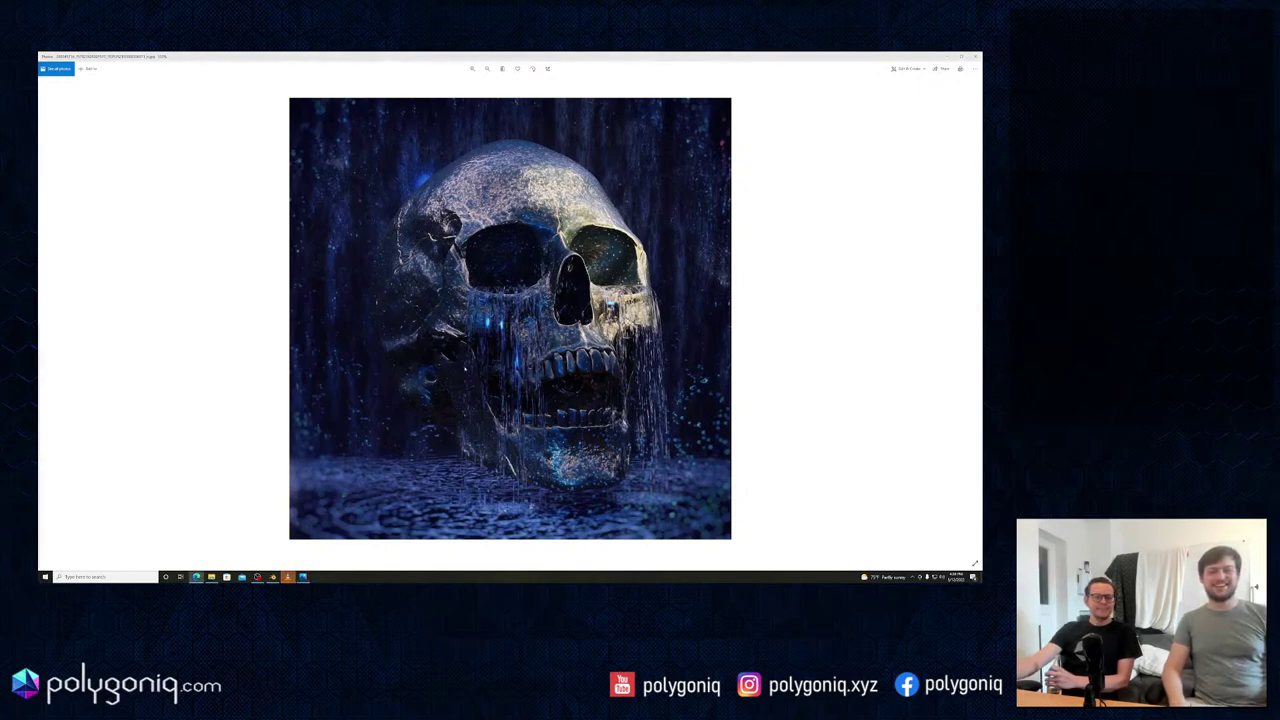
scroll(464, 368, down, 1)
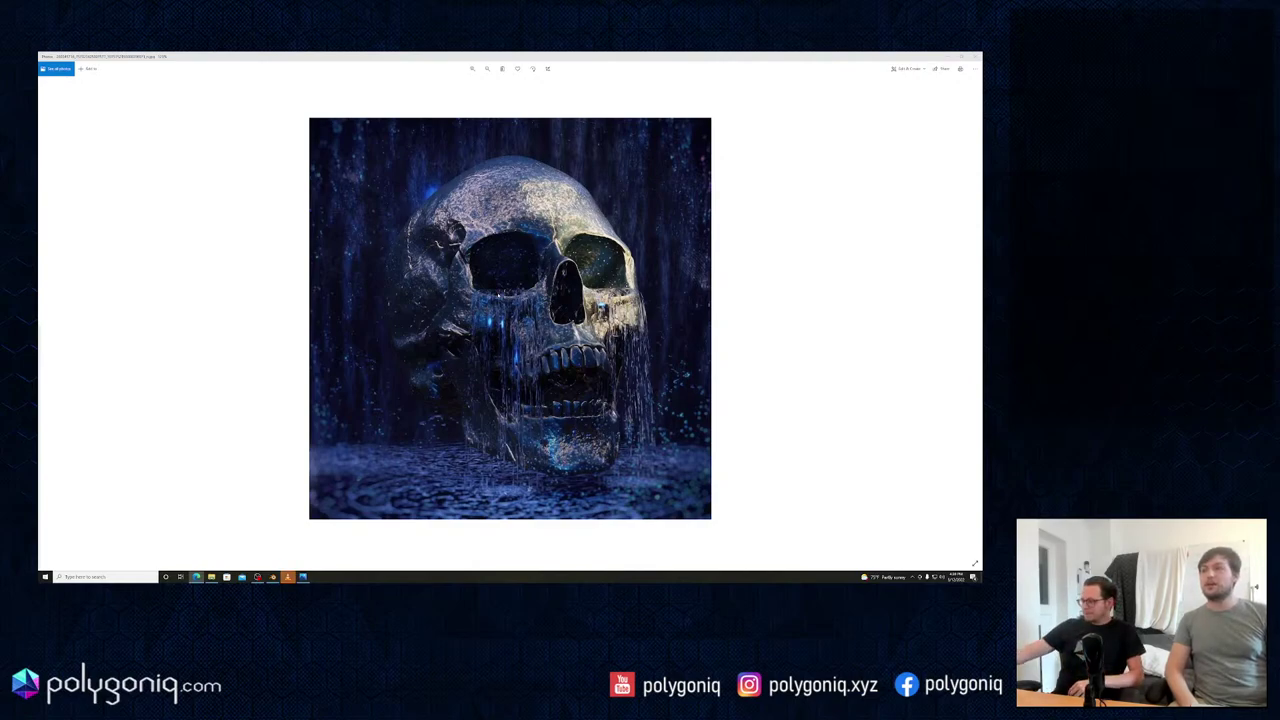
click(975, 56)
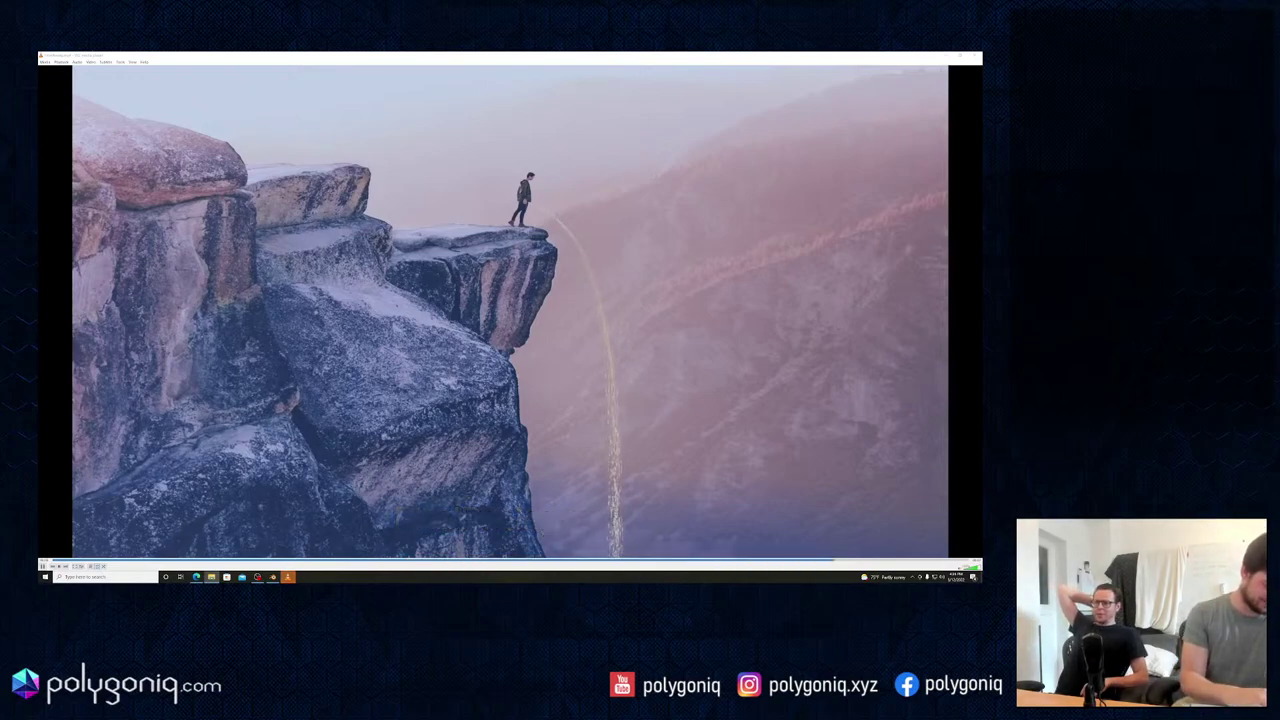
key(alt+Tab)
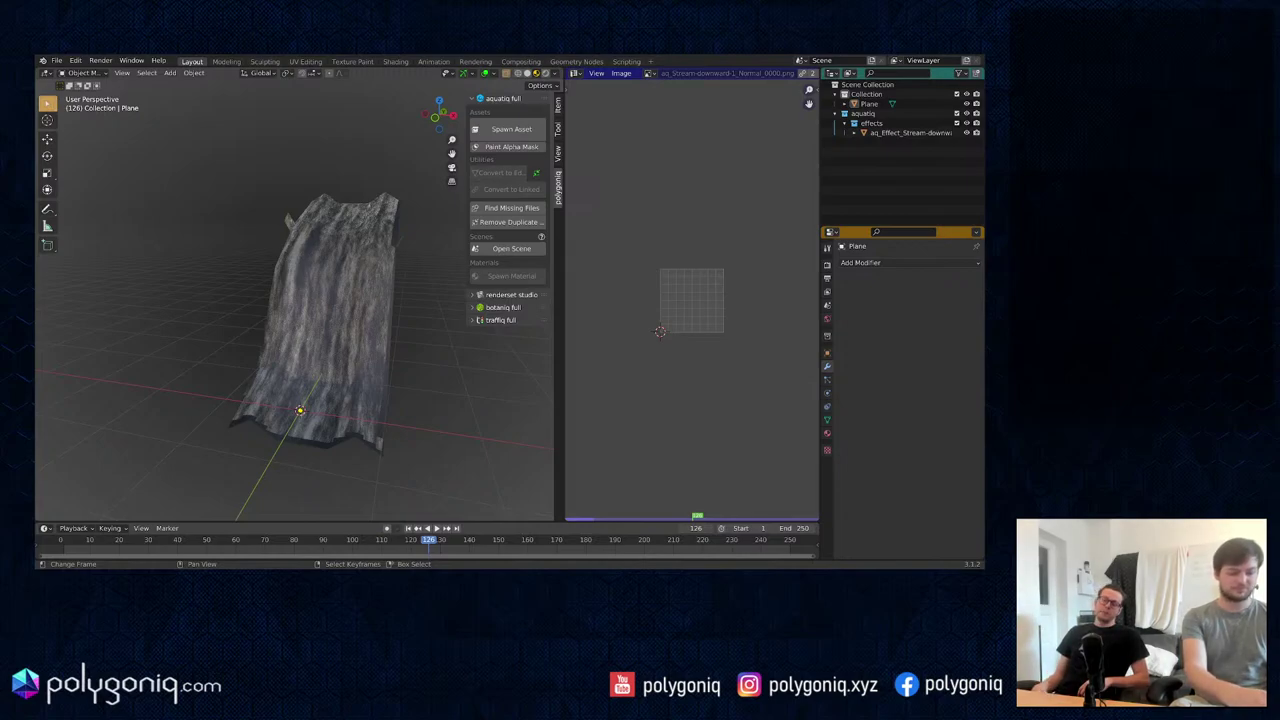
key(alt+Tab)
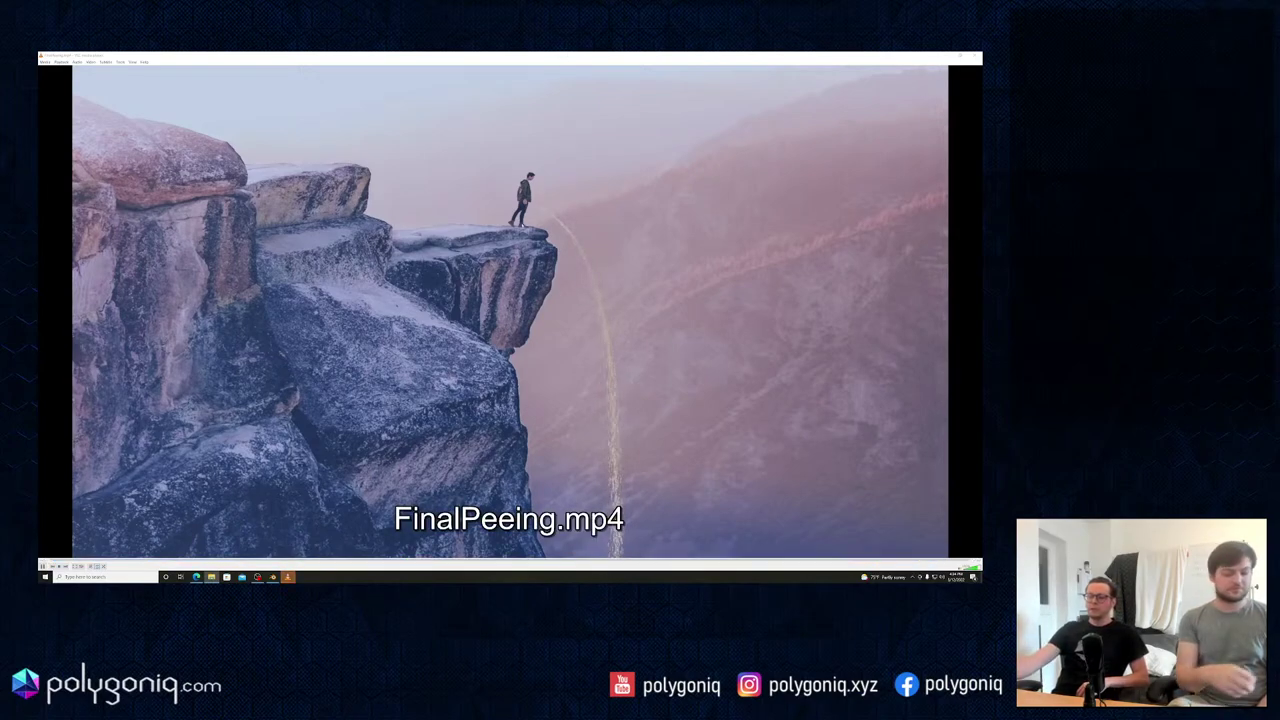
click(271, 578)
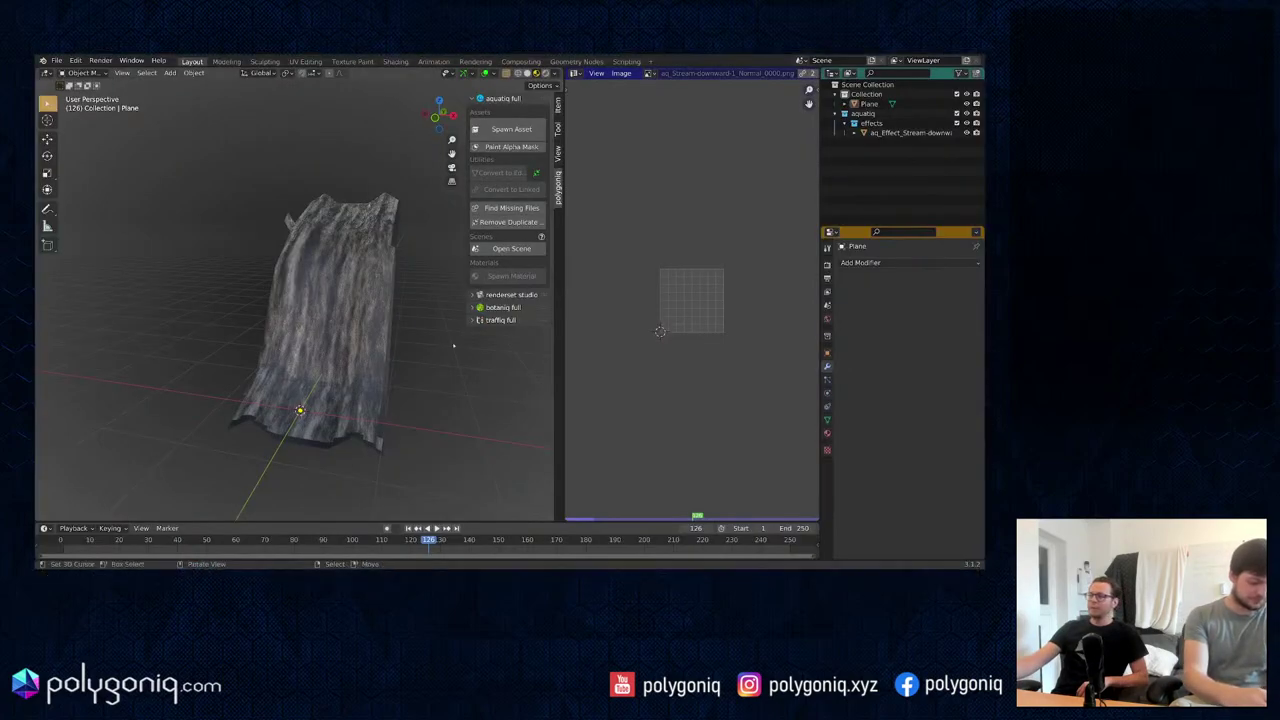
Step: Open the aq_Ocean_Shore scene from the aquatiq asset library with Reuse Loaded enabled
middle_drag(366, 315, 392, 317)
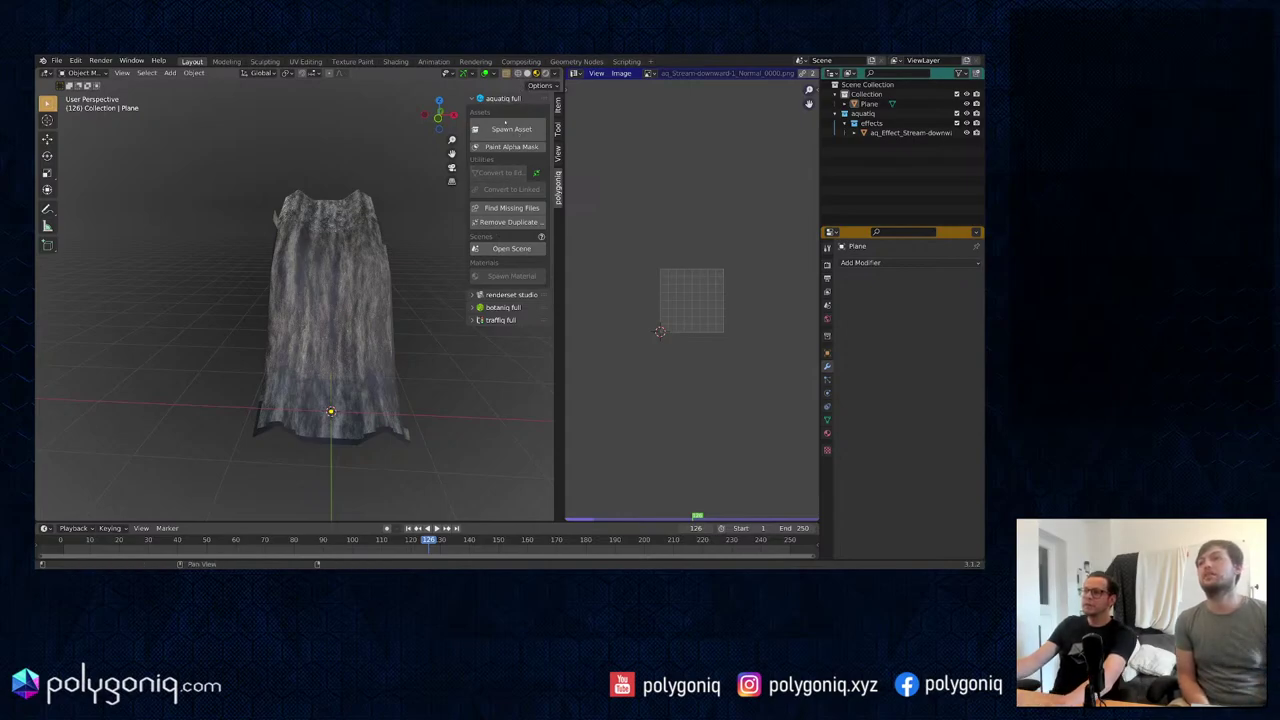
click(512, 248)
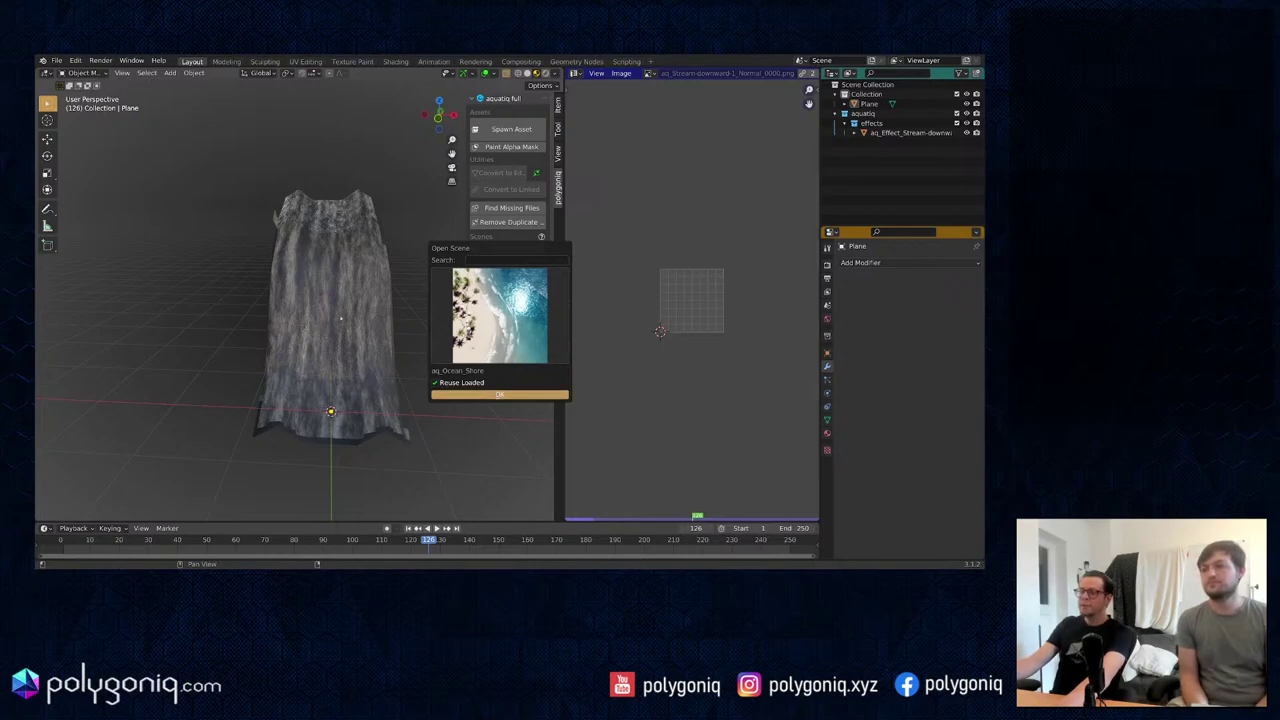
click(499, 394)
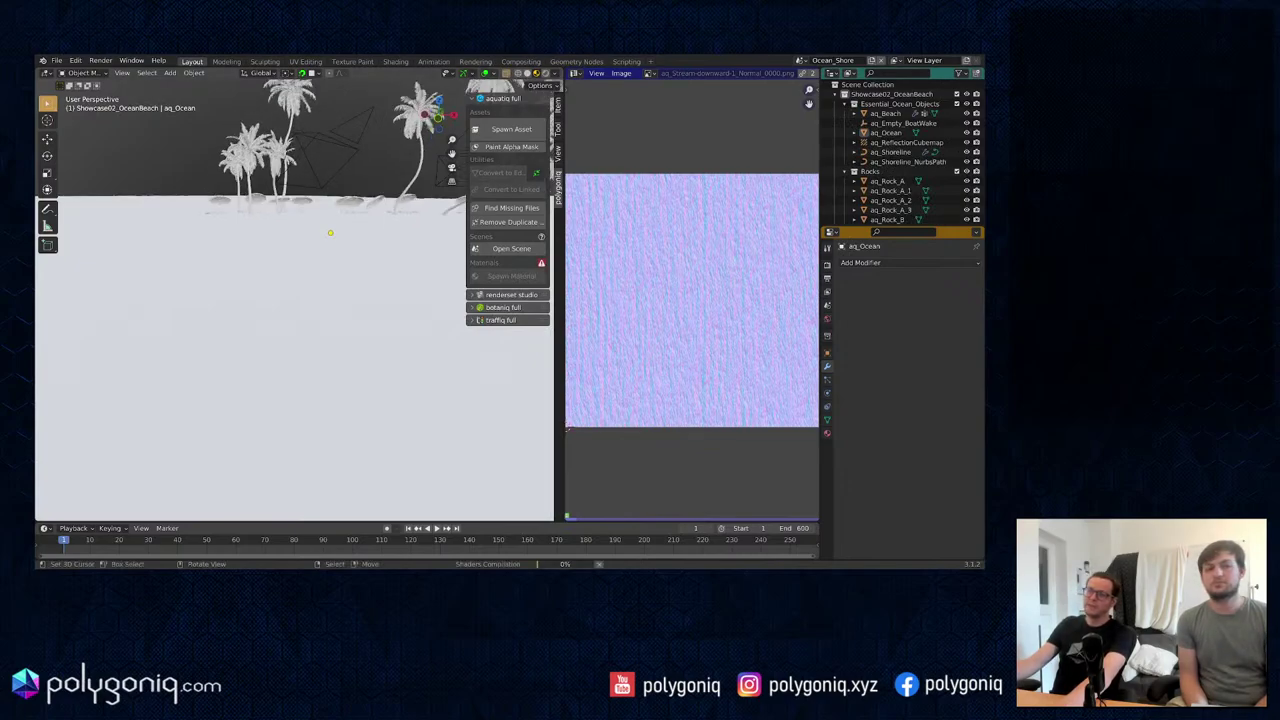
Step: Bring the whole beach into view and select the aq_Shoreline object along the water's edge
scroll(329, 246, down, 6)
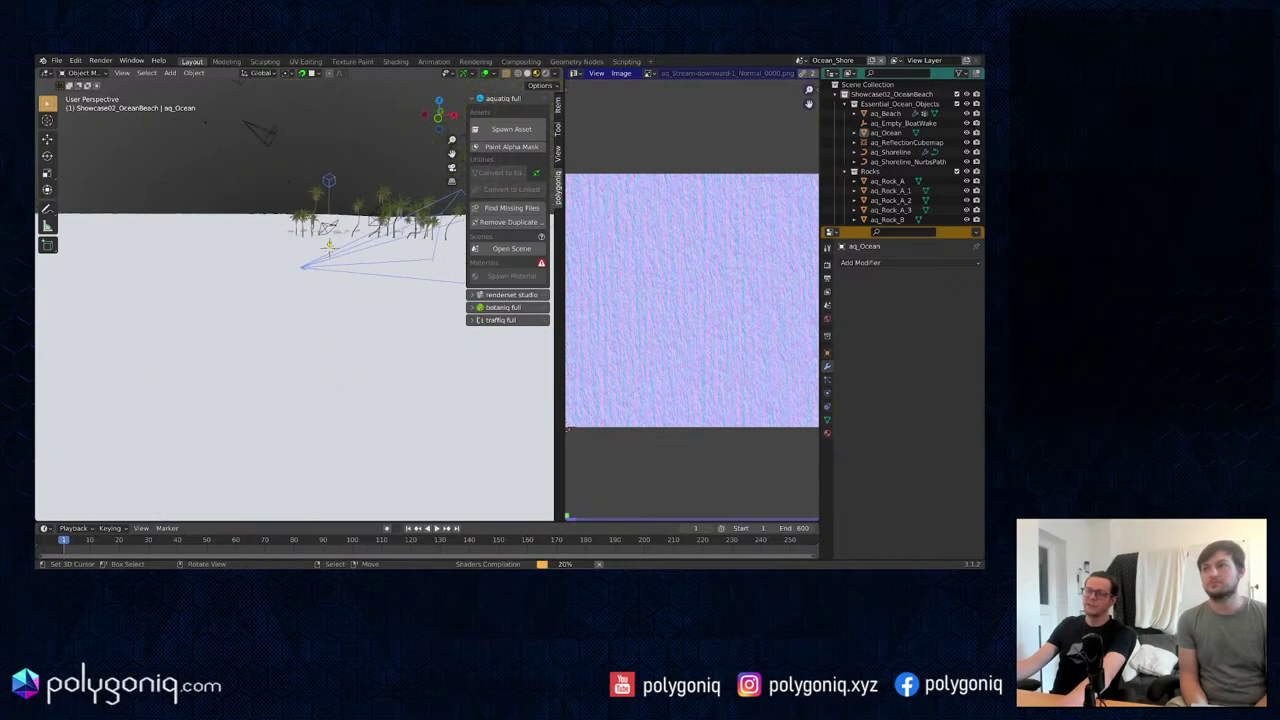
middle_drag(328, 245, 333, 243)
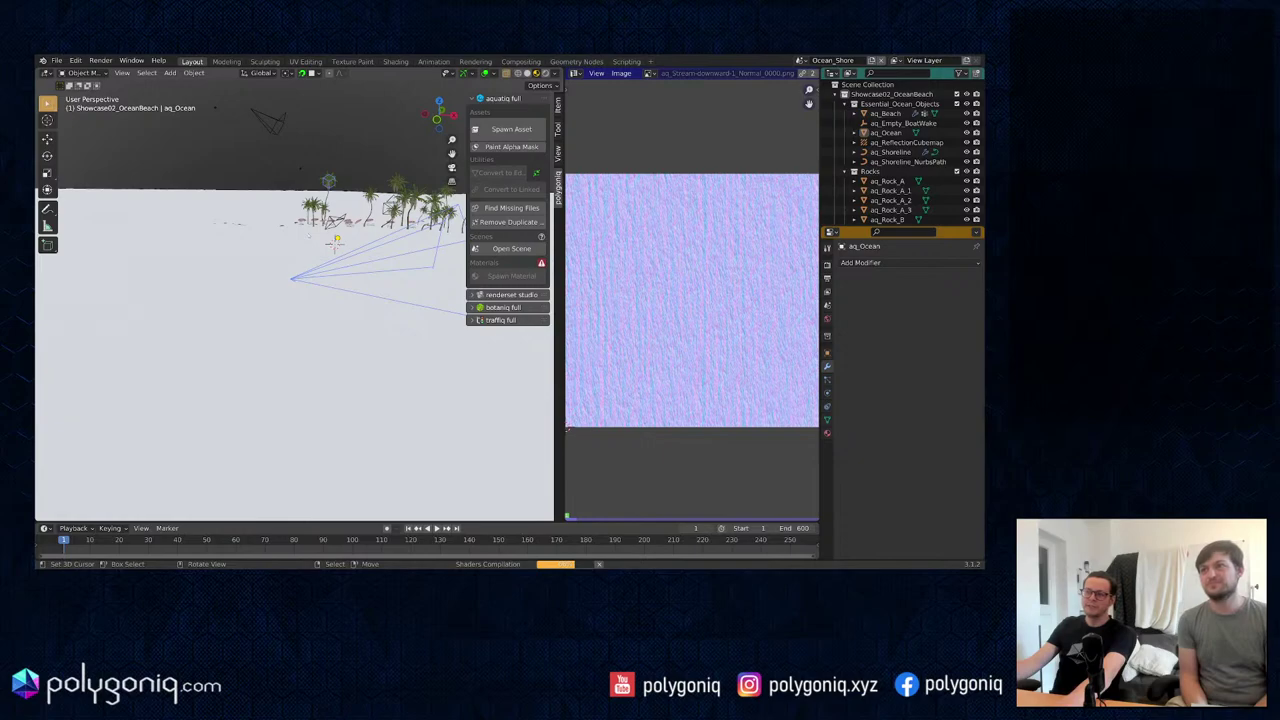
scroll(330, 244, down, 3)
middle_drag(330, 243, 330, 242)
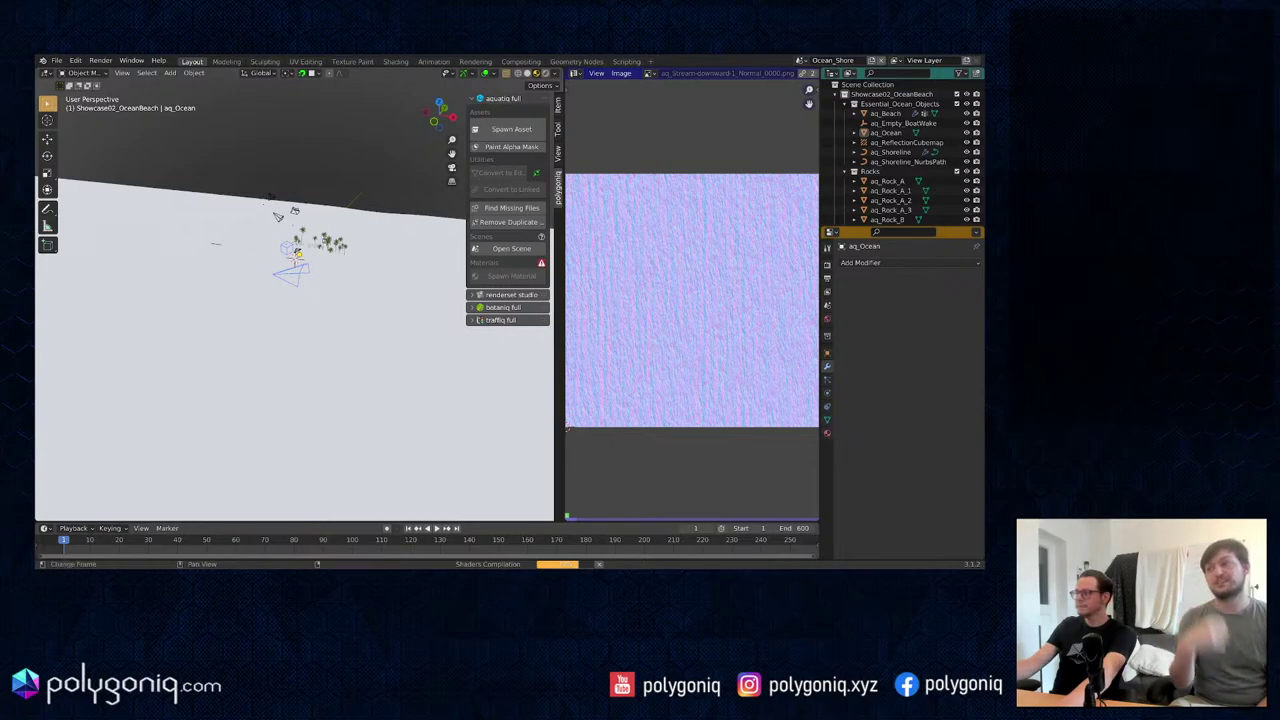
scroll(283, 291, up, 1)
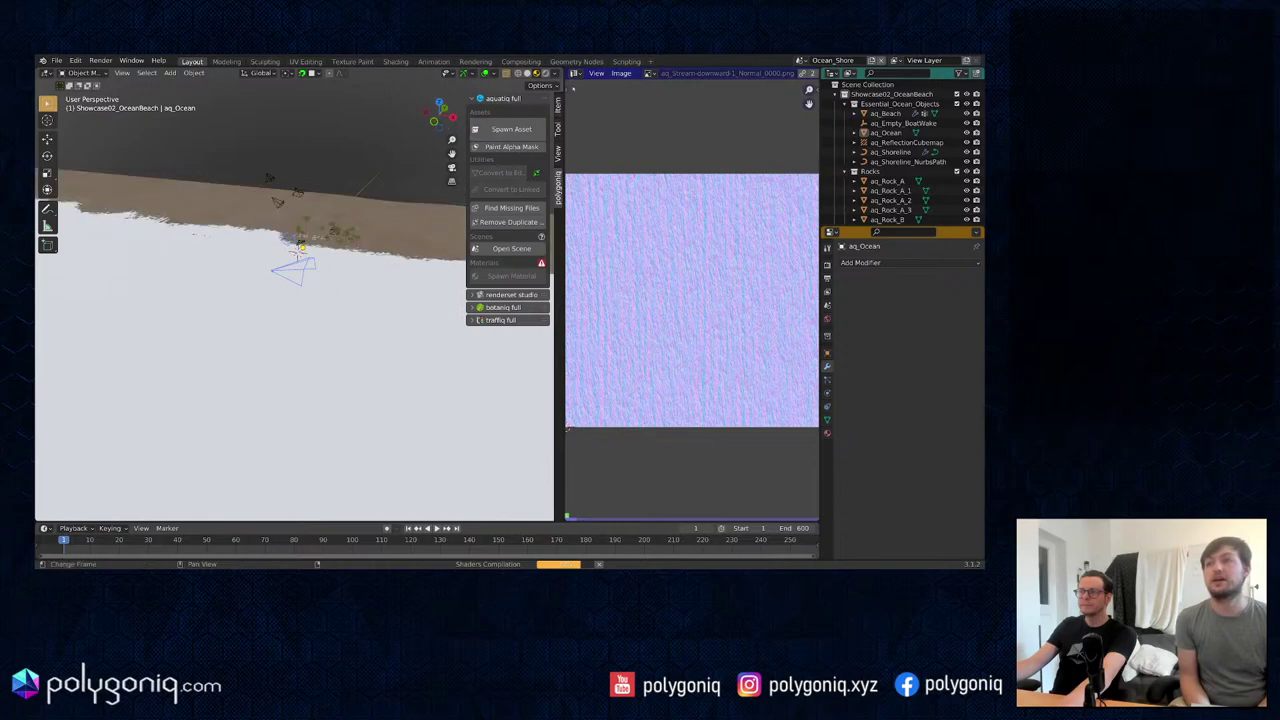
scroll(318, 256, up, 1)
scroll(325, 254, up, 1)
right_click(325, 254)
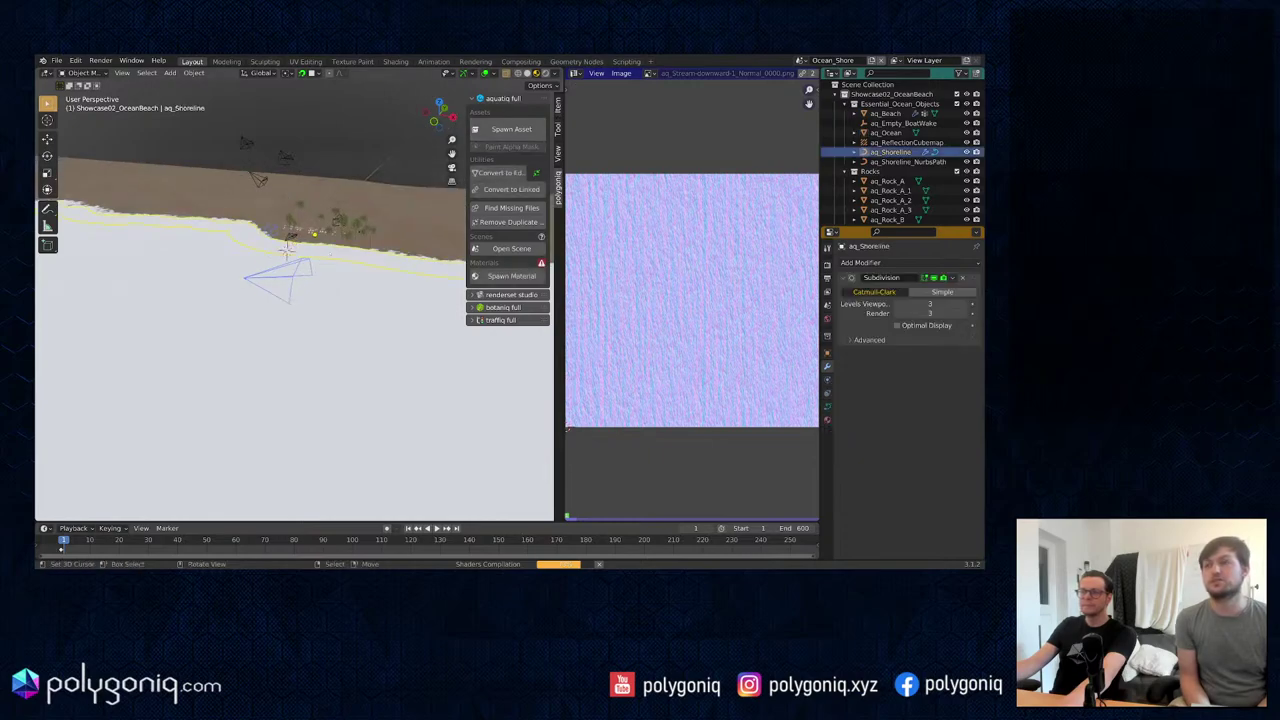
Step: Isolate the shoreline strip by hiding every other object, and clear the selection
middle_drag(287, 250, 262, 238)
scroll(282, 244, up, 2)
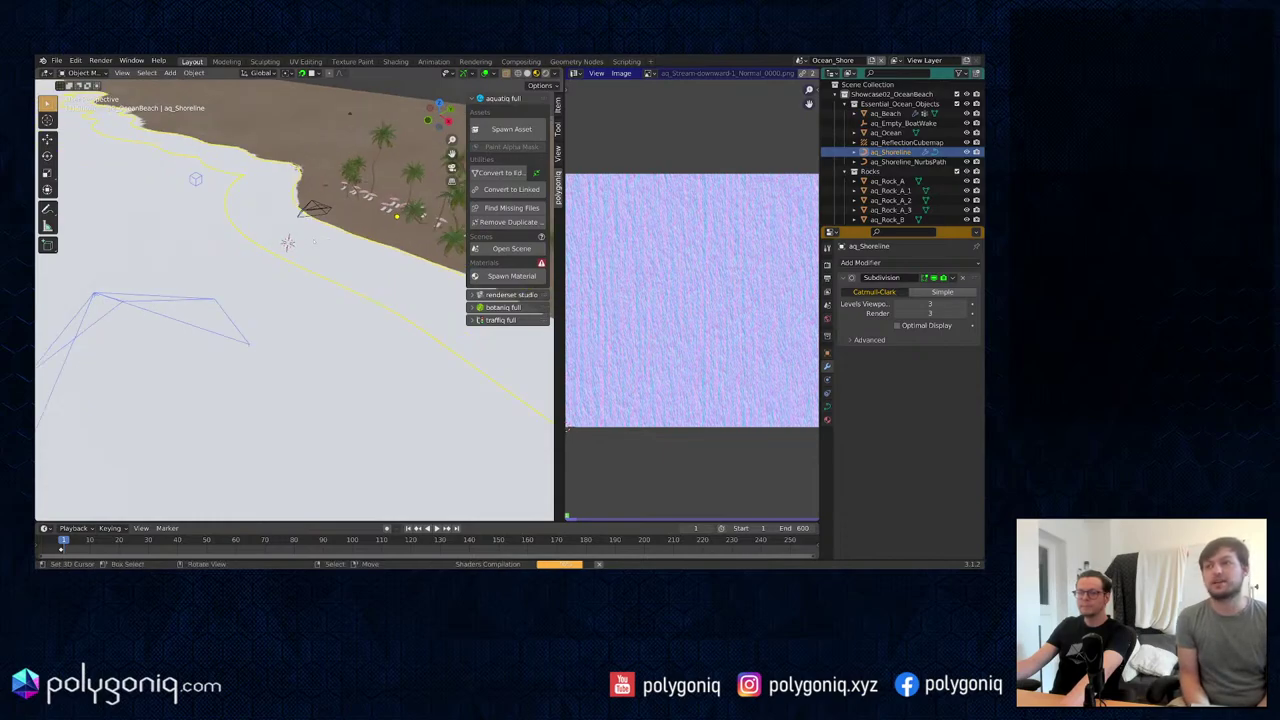
key(shift+h)
key(alt+a)
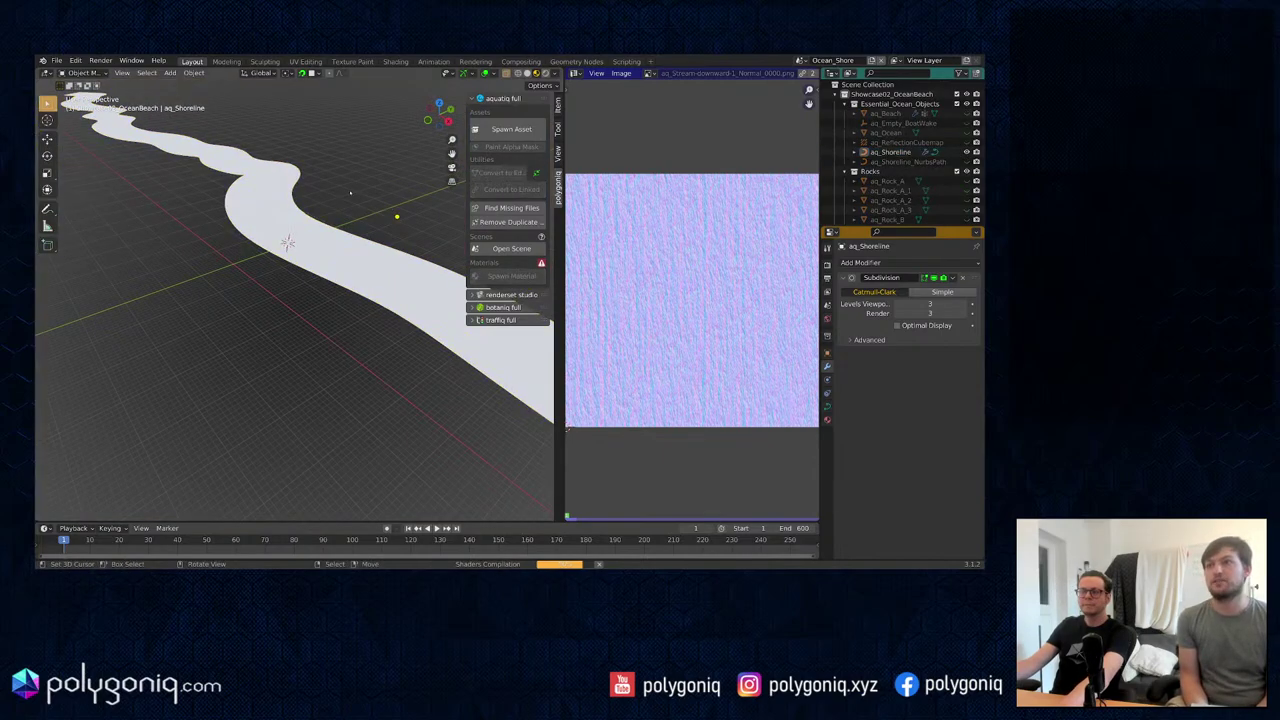
shift+middle_drag(336, 201, 276, 250)
scroll(276, 250, up, 1)
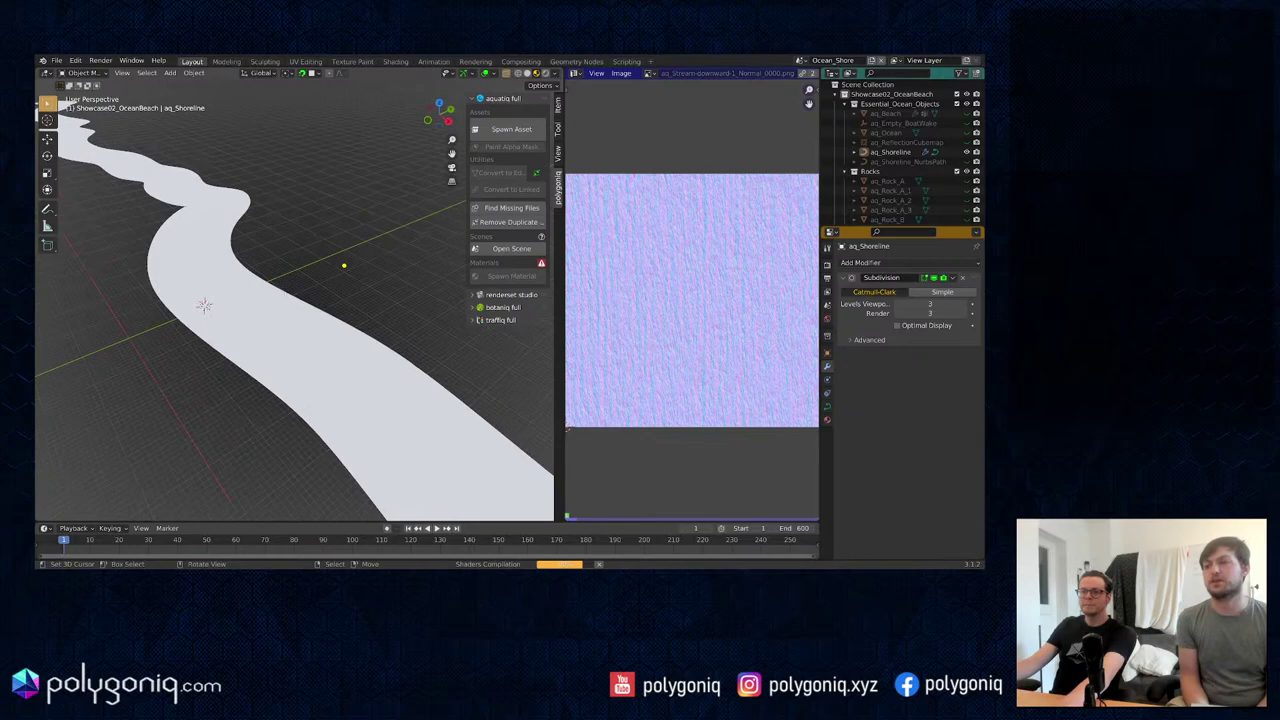
Step: Select the shoreline strip, examine its curve control points in Edit Mode and return to Object Mode
click(262, 300)
key(Tab)
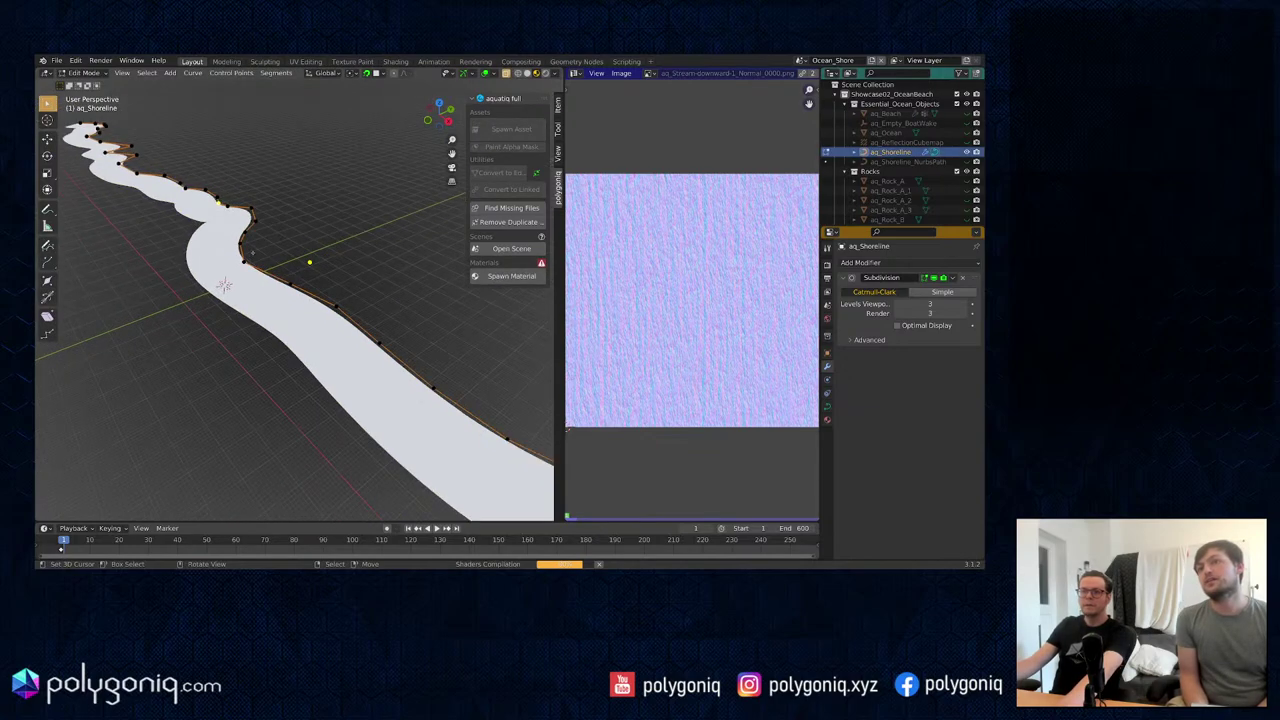
middle_drag(259, 228, 239, 231)
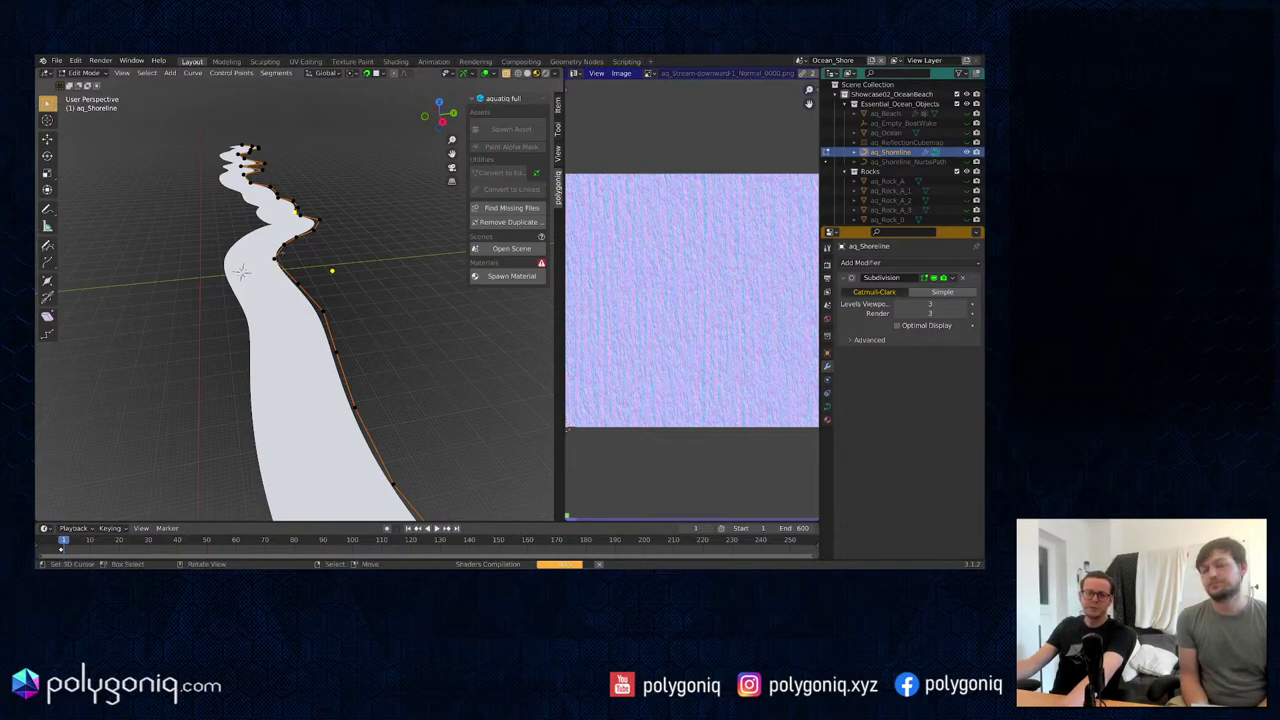
key(Tab)
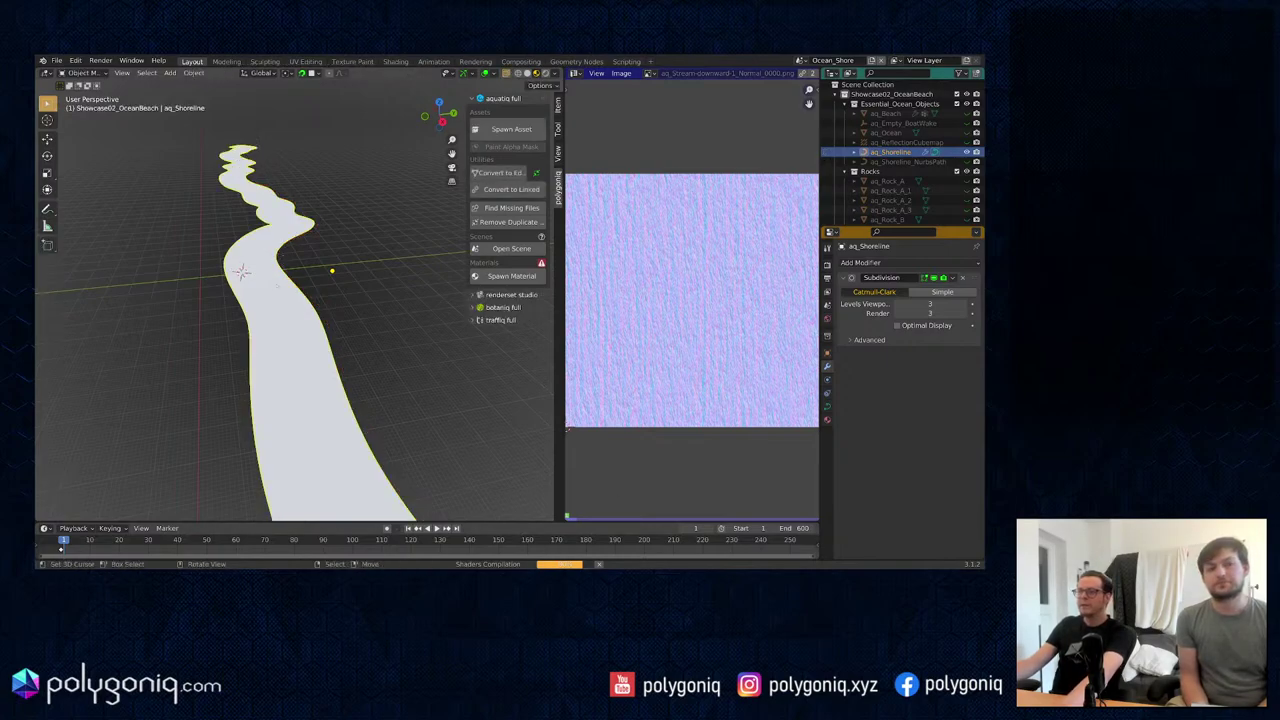
Step: Look through the shoreline's material, modifier and constraint properties, and open its curve data settings
click(827, 420)
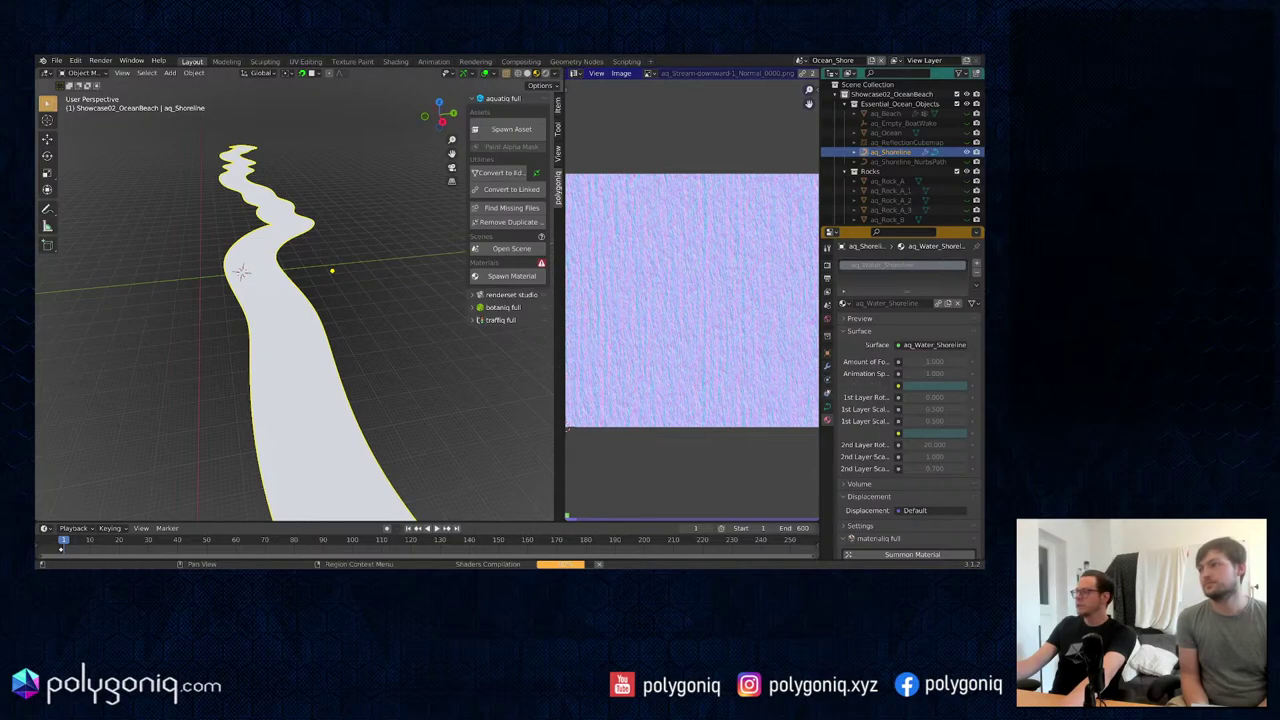
click(826, 367)
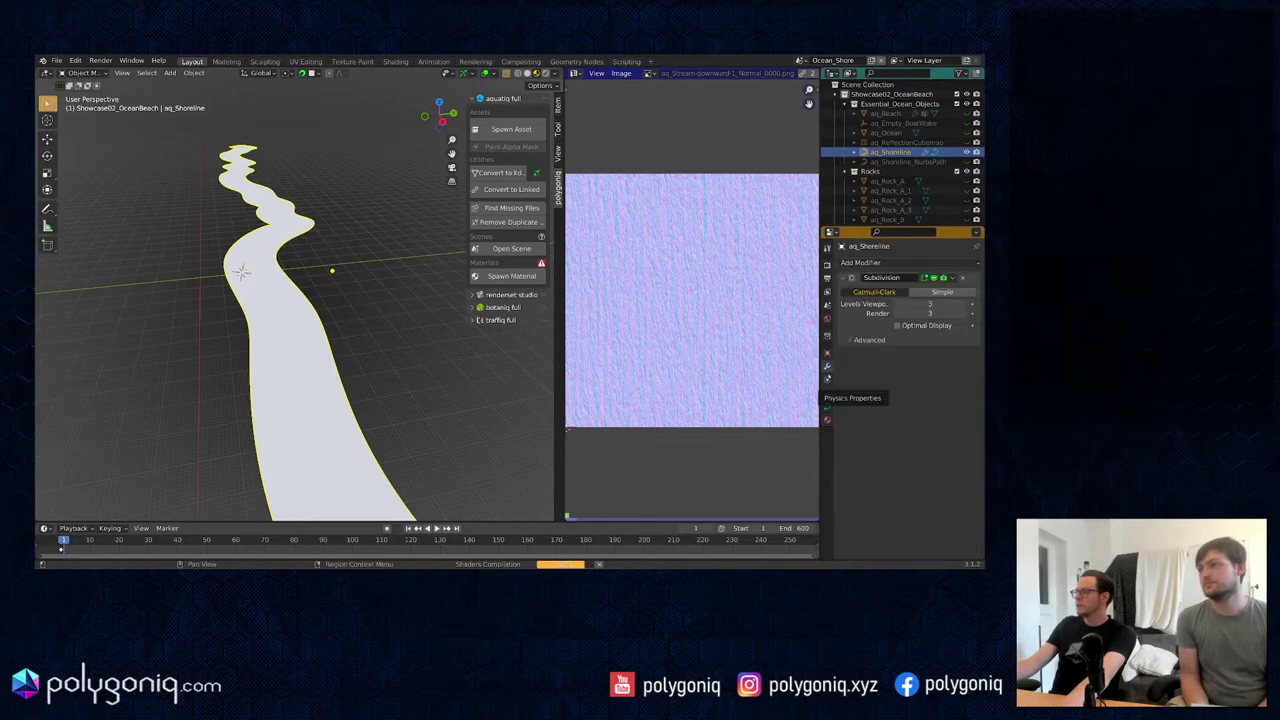
click(827, 394)
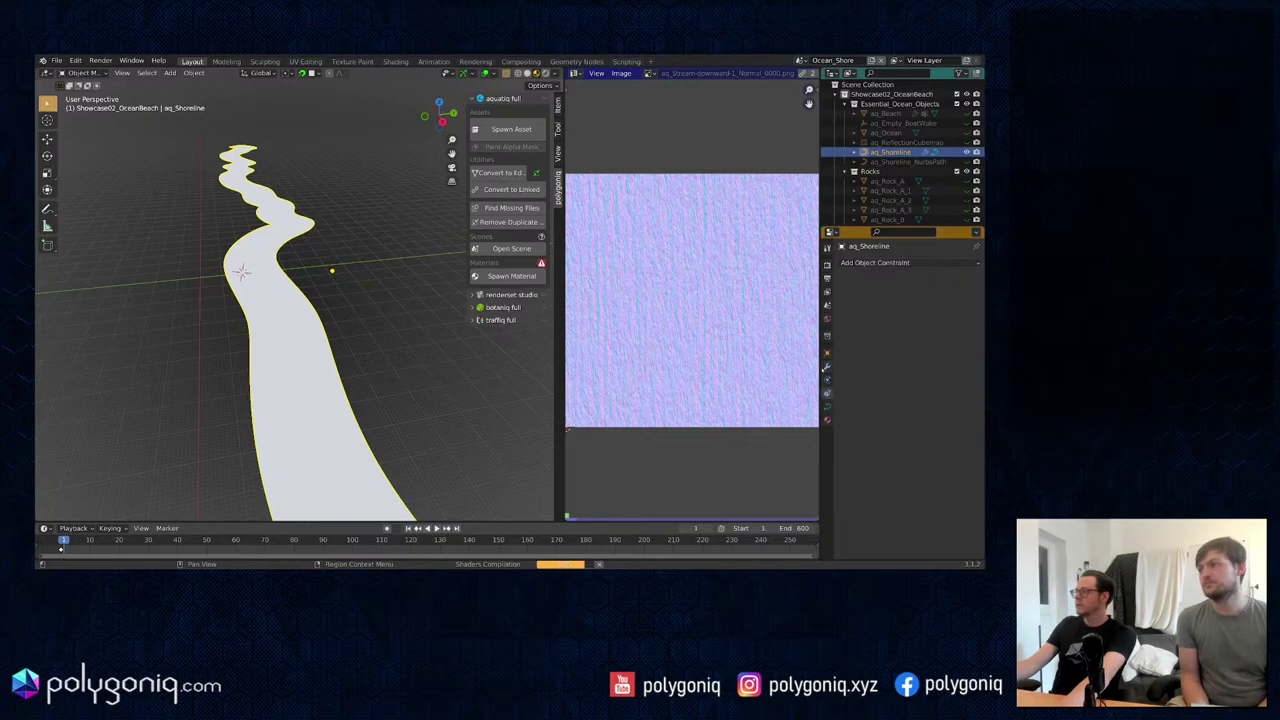
click(827, 405)
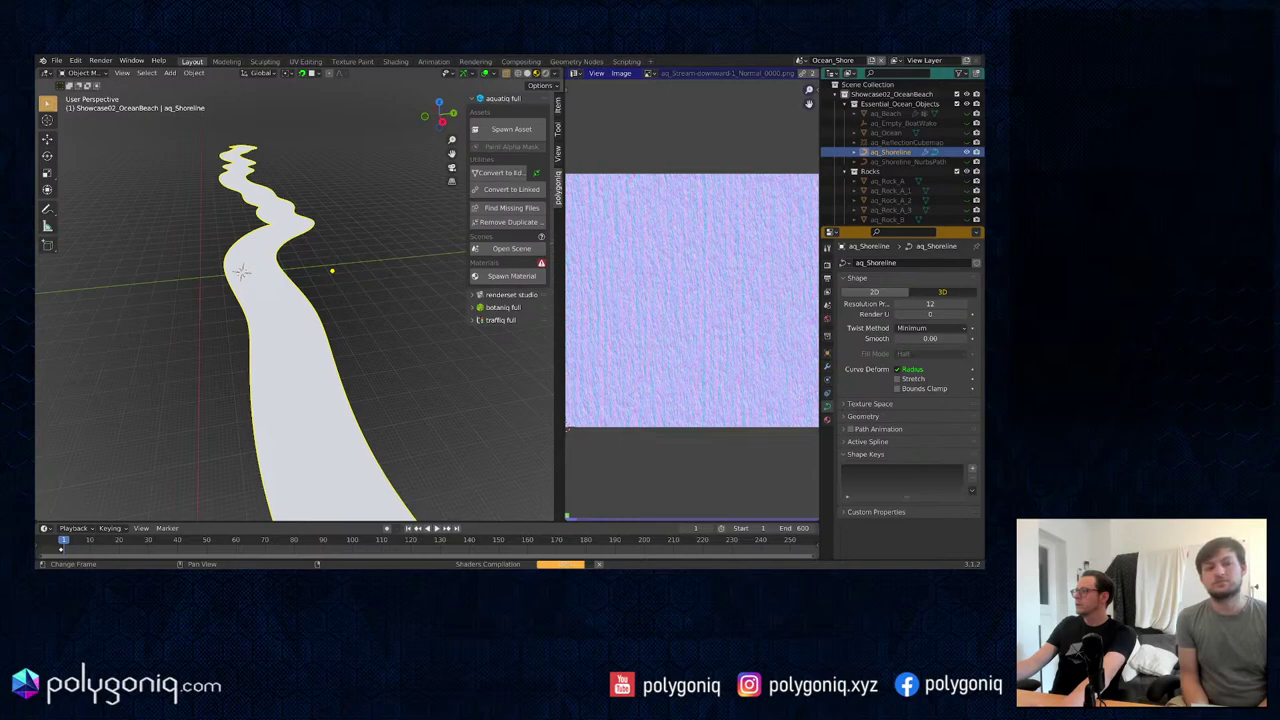
Step: Close the image editor so the 3D viewport takes over its space
middle_drag(343, 314, 277, 279)
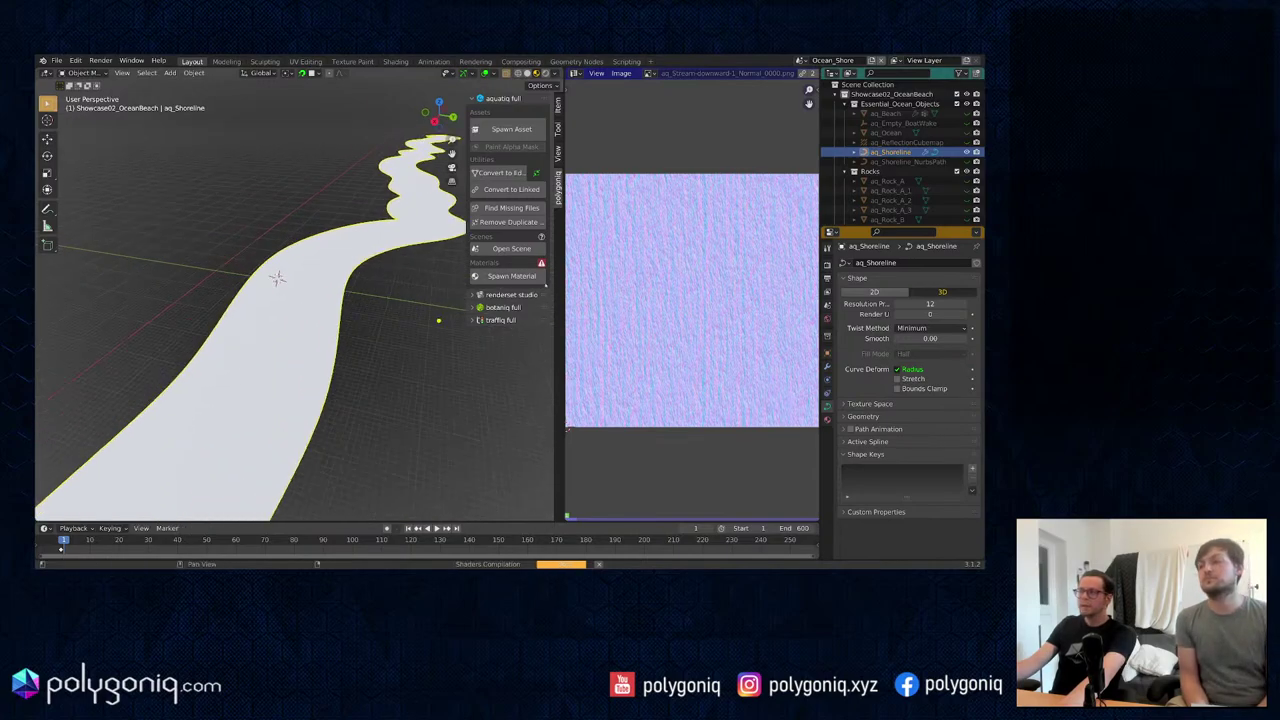
scroll(605, 368, down, 2)
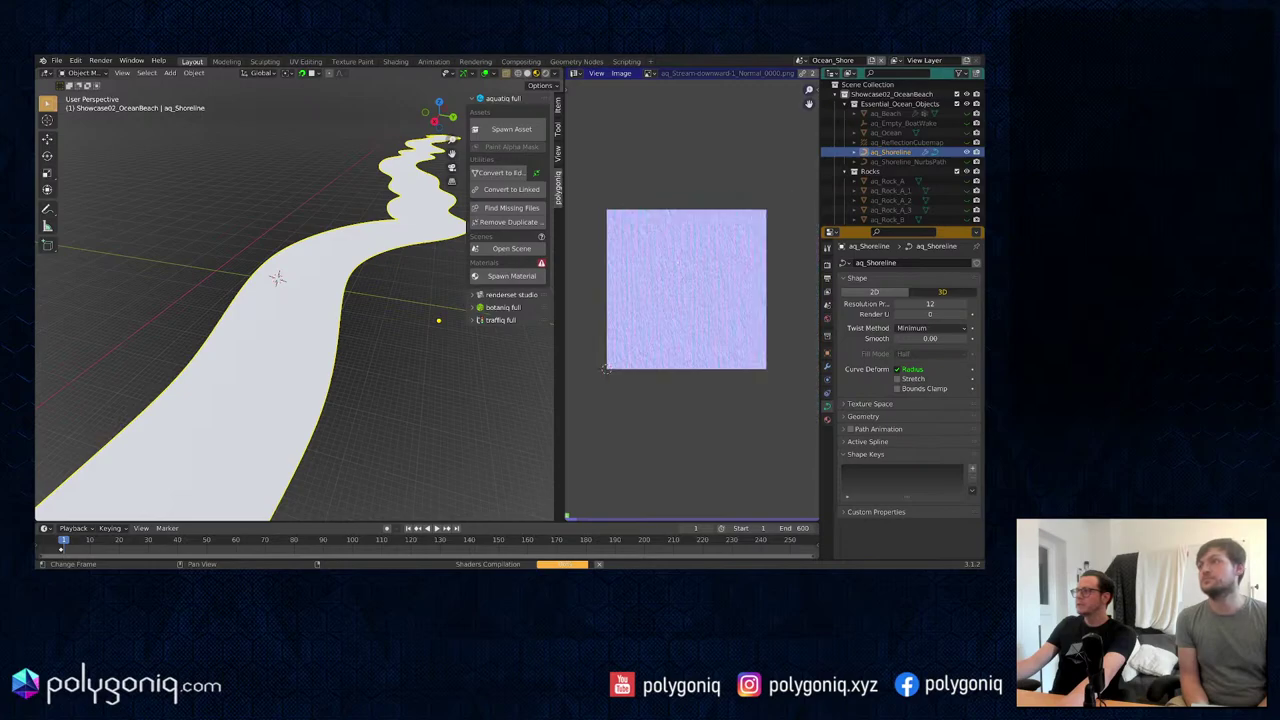
drag(558, 72, 610, 120)
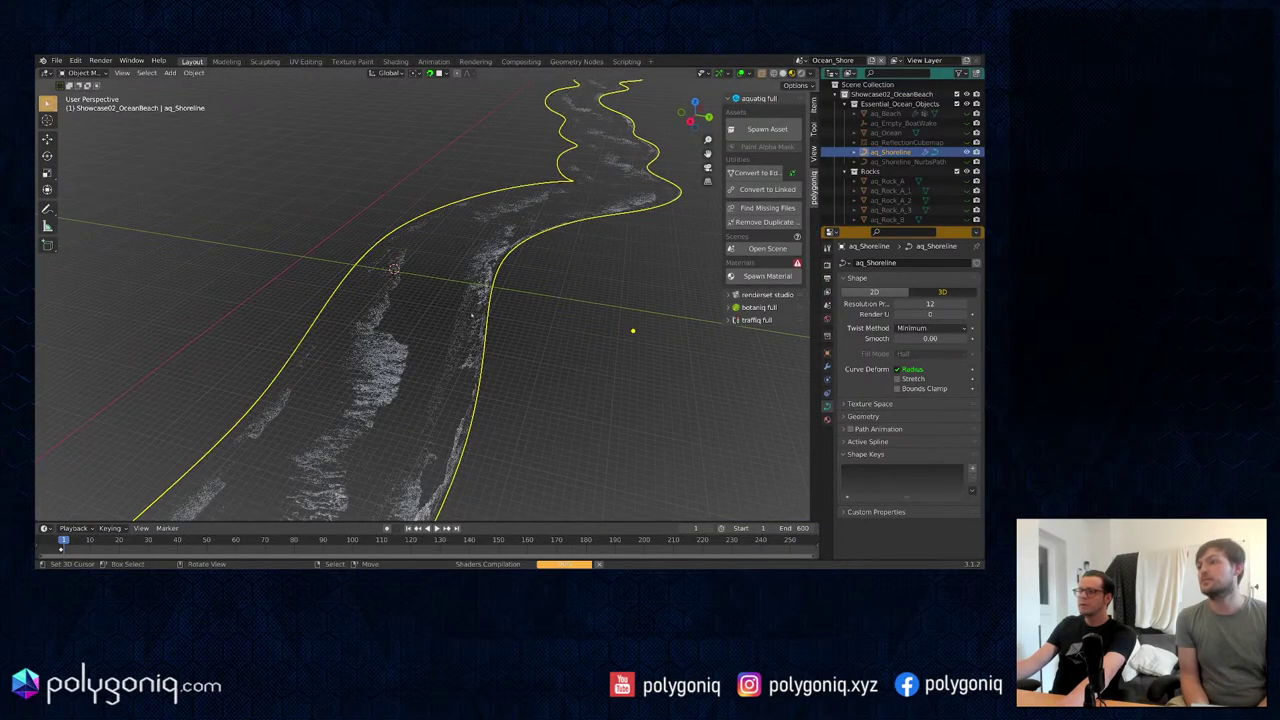
Step: Try to reshape the shoreline by moving individual control points of its curve in Edit Mode
key(Tab)
key(g)
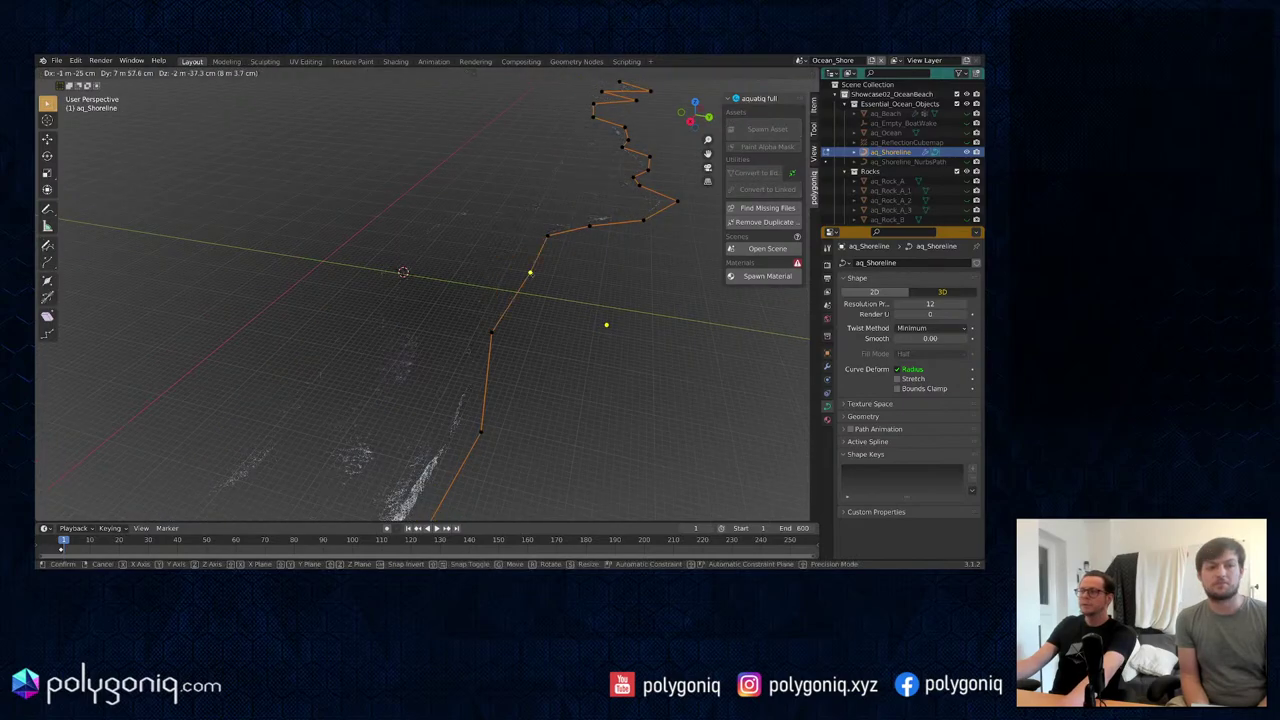
click(496, 264)
scroll(496, 264, down, 2)
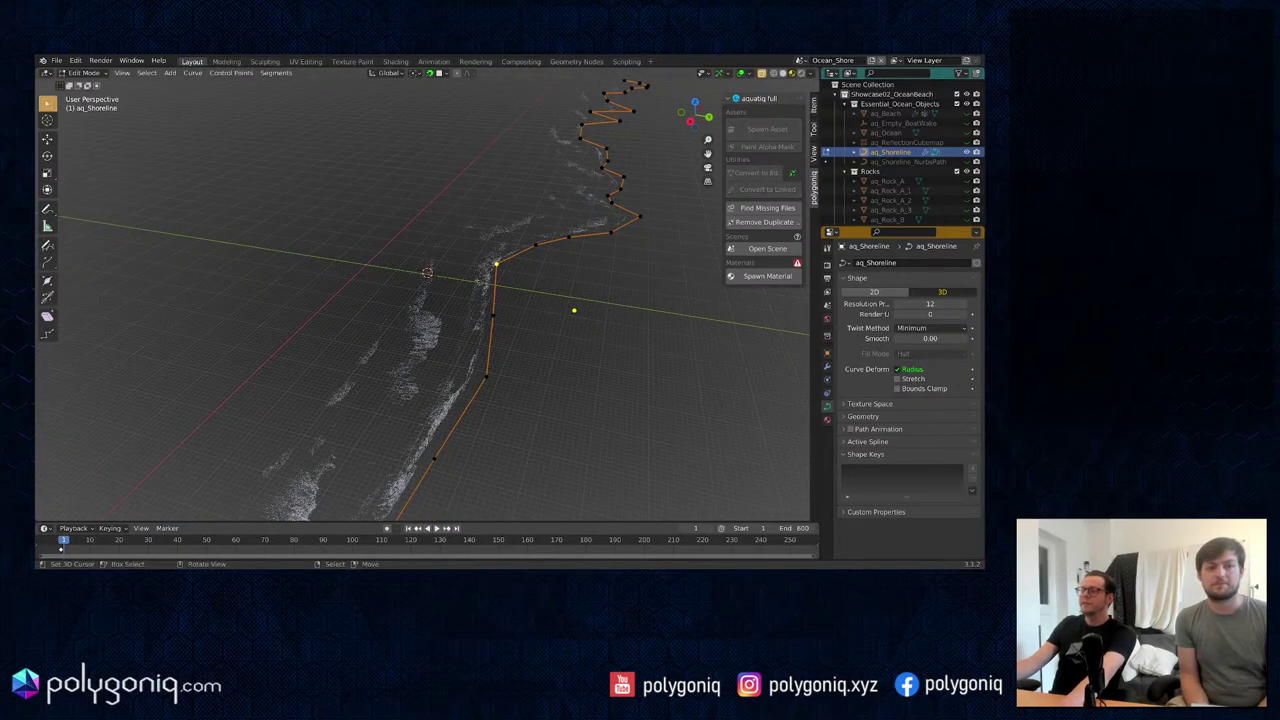
middle_drag(480, 300, 510, 295)
key(g)
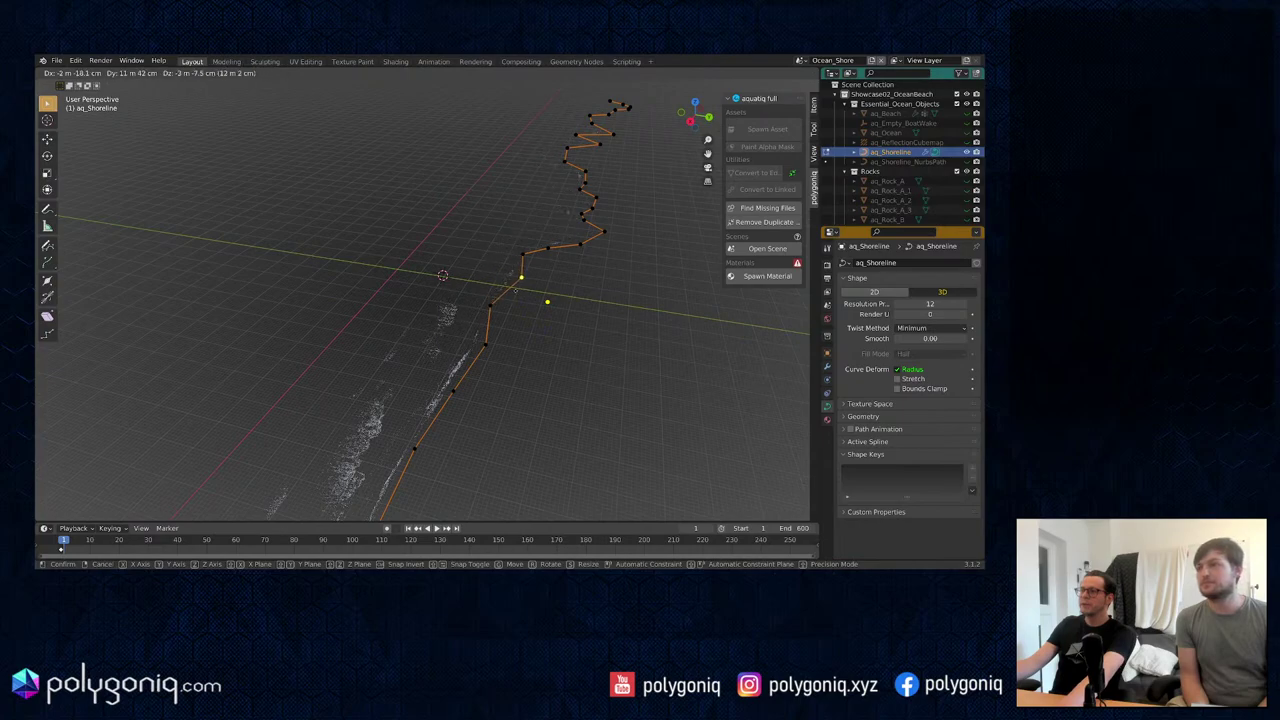
right_drag(515, 290, 533, 295)
right_drag(490, 305, 535, 349)
Step: Undo the control point moves on the shoreline curve and return to Object Mode
key(ctrl+z)
key(ctrl+z)
key(ctrl+z)
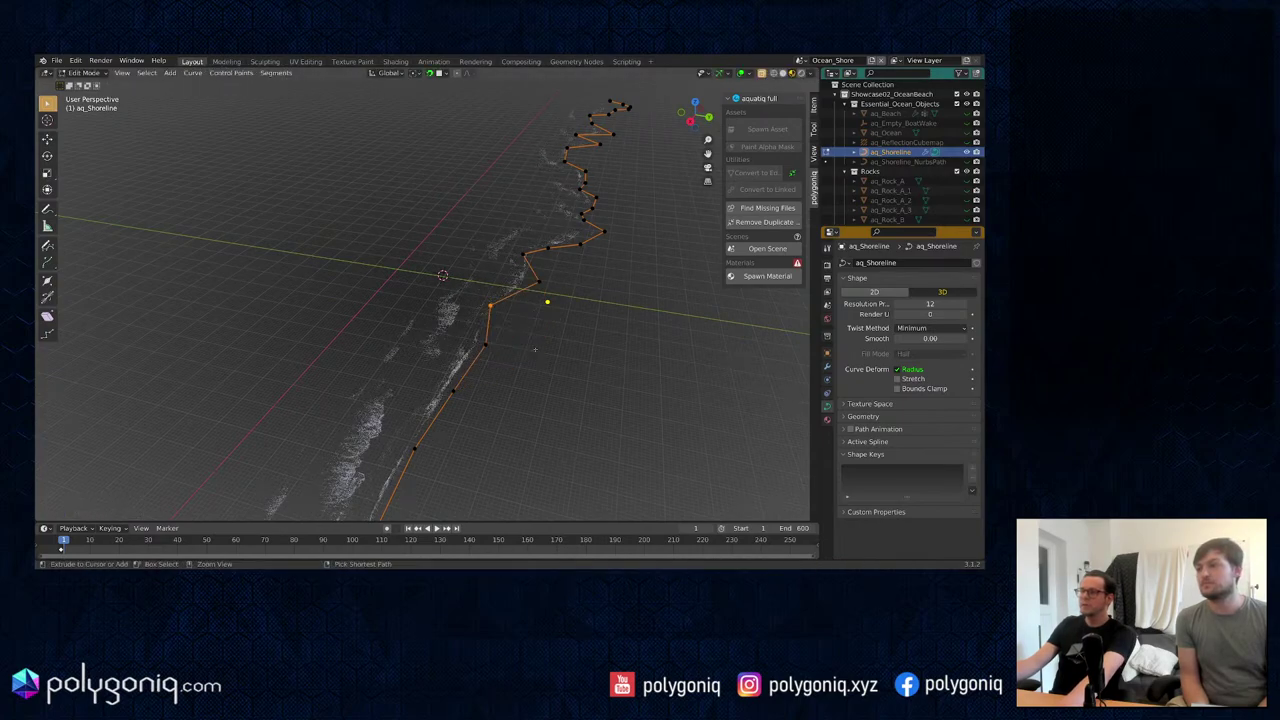
key(Tab)
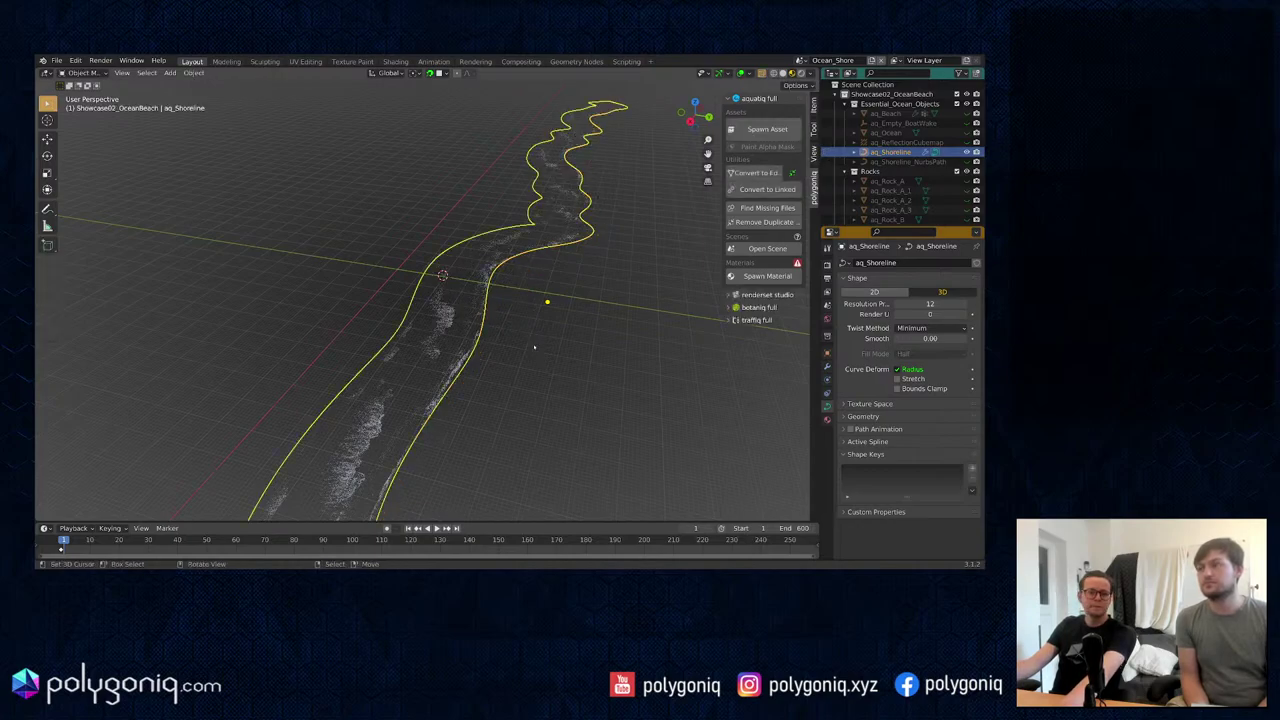
Step: Check the shoreline strip from a lower angle together with its curve's Radius deform option
middle_drag(534, 344, 400, 267)
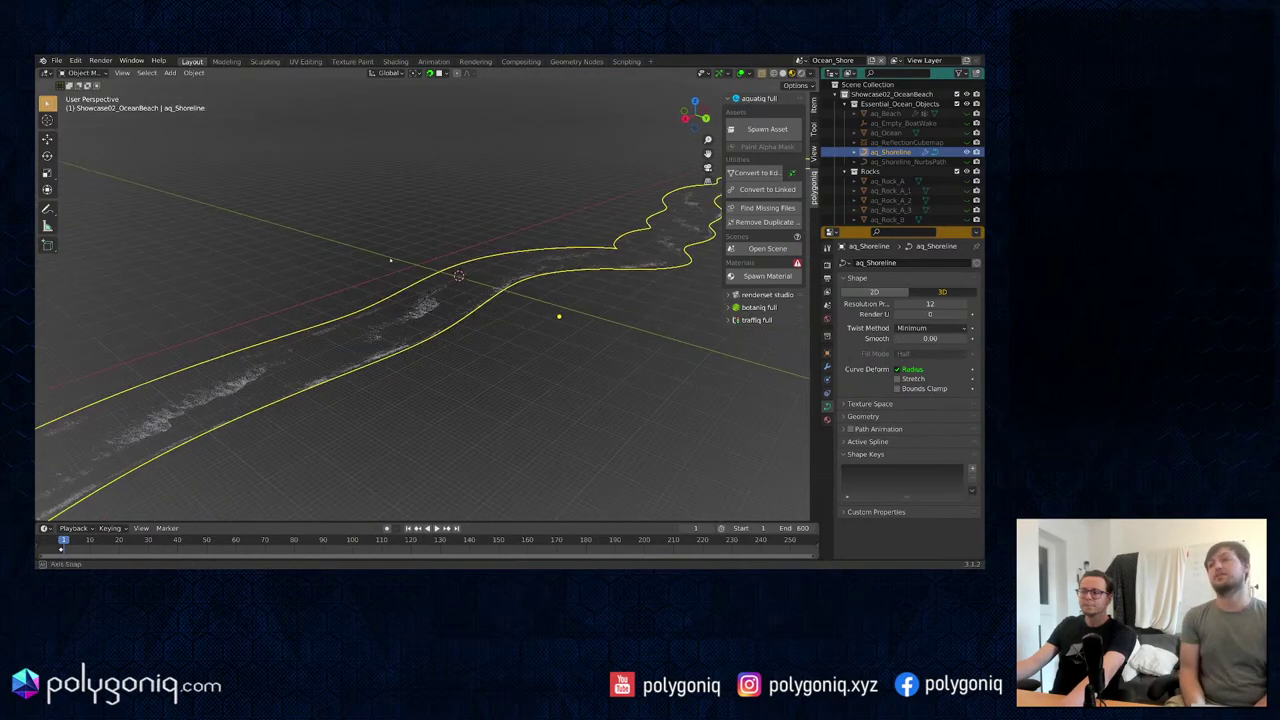
click(400, 267)
click(400, 267)
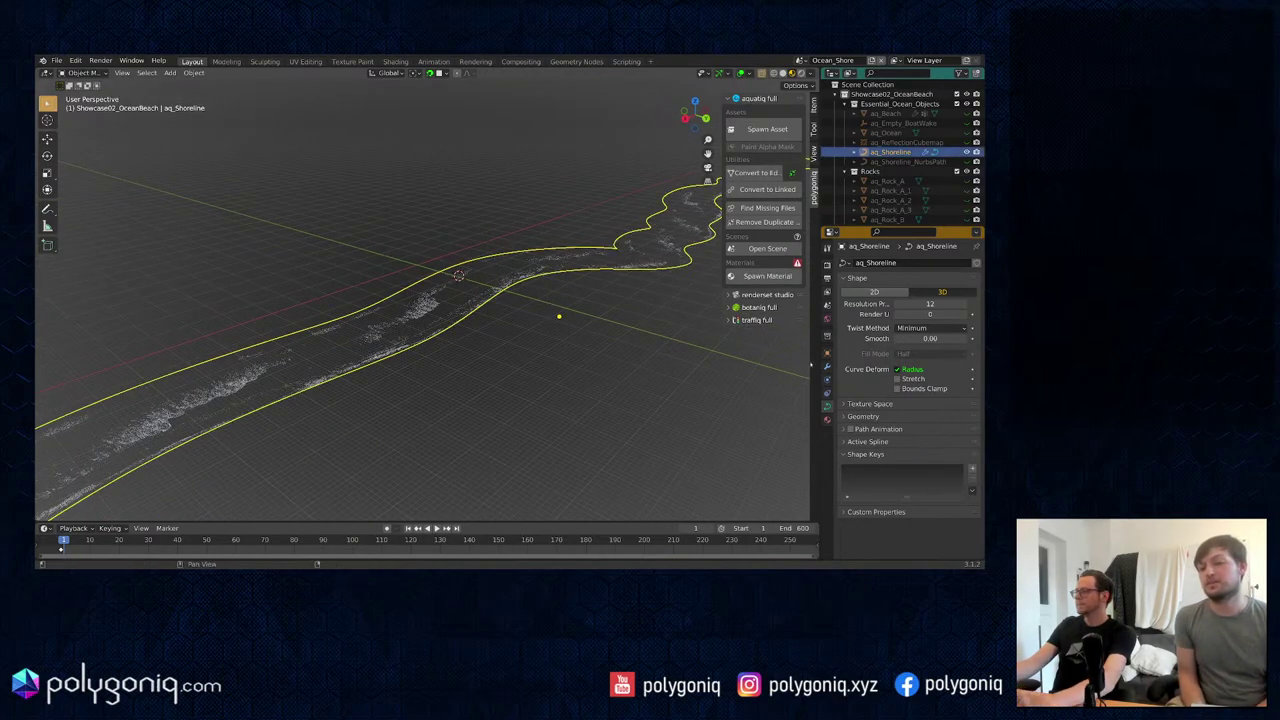
click(897, 369)
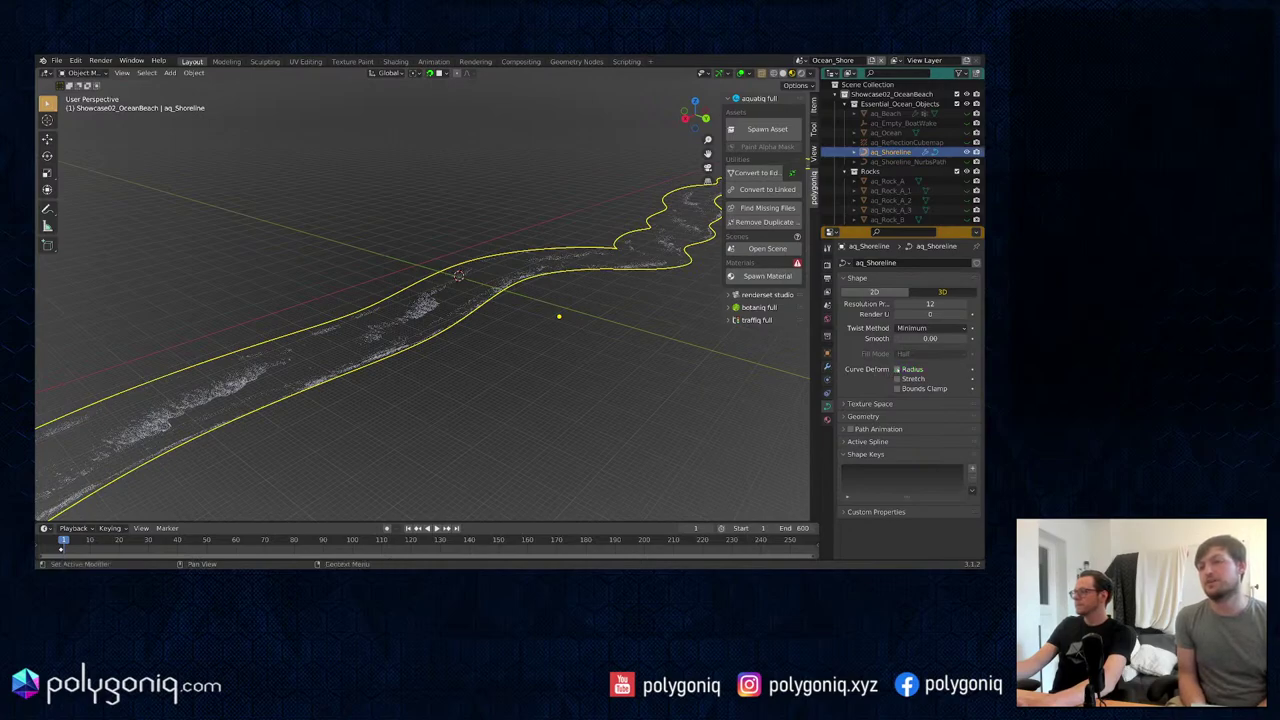
click(897, 369)
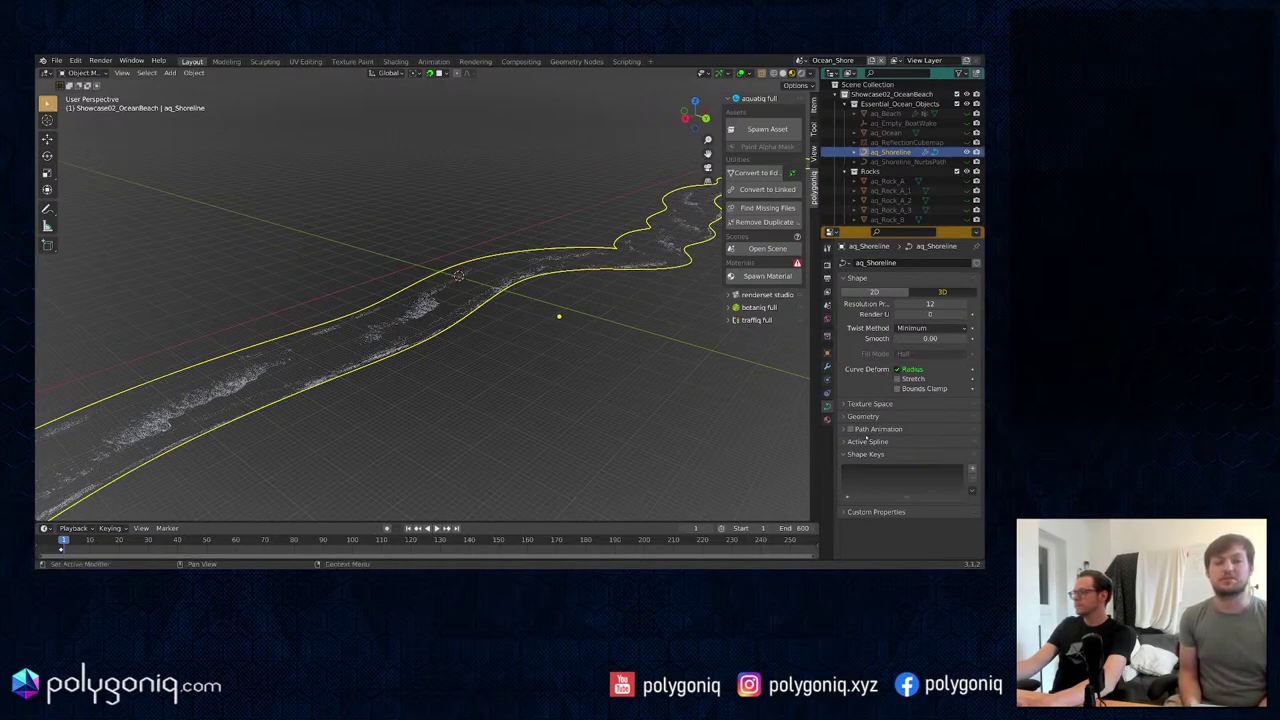
Step: Expand the curve's Geometry settings, keep the bevel type on Object, and widen the Properties editor to read the bevel object's full name
click(862, 416)
scroll(862, 418, down, 1)
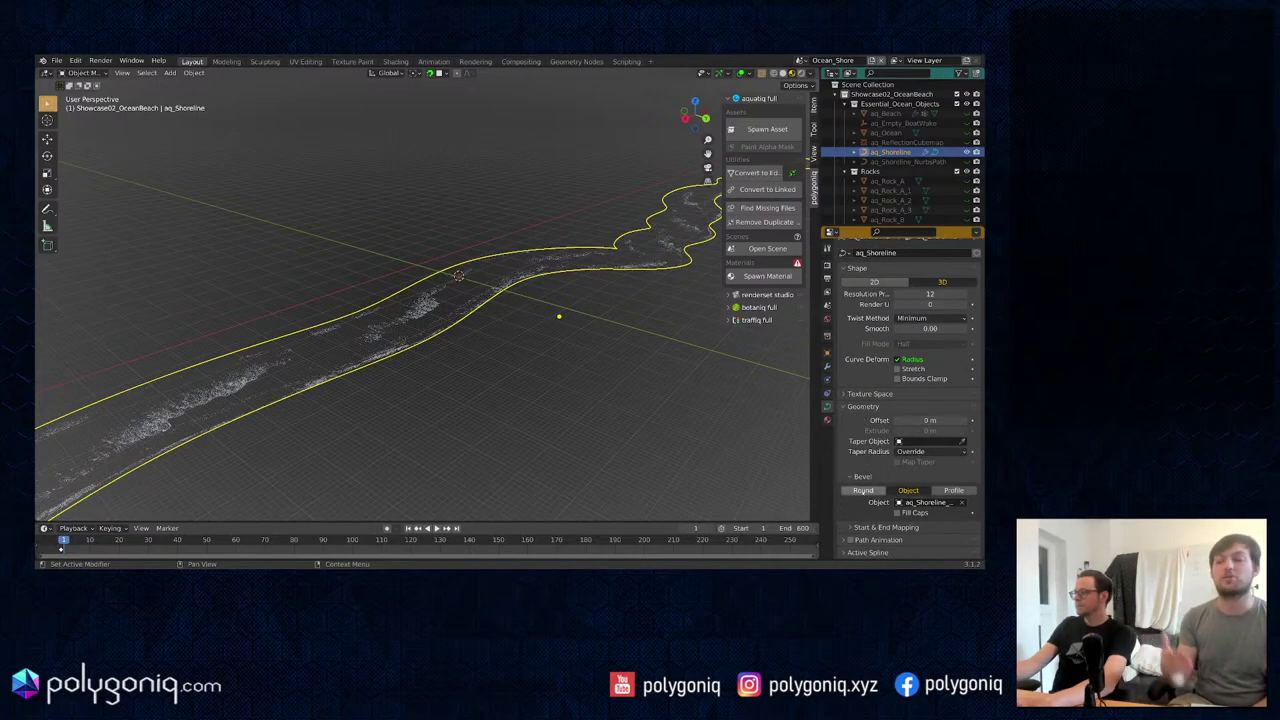
click(862, 490)
click(908, 490)
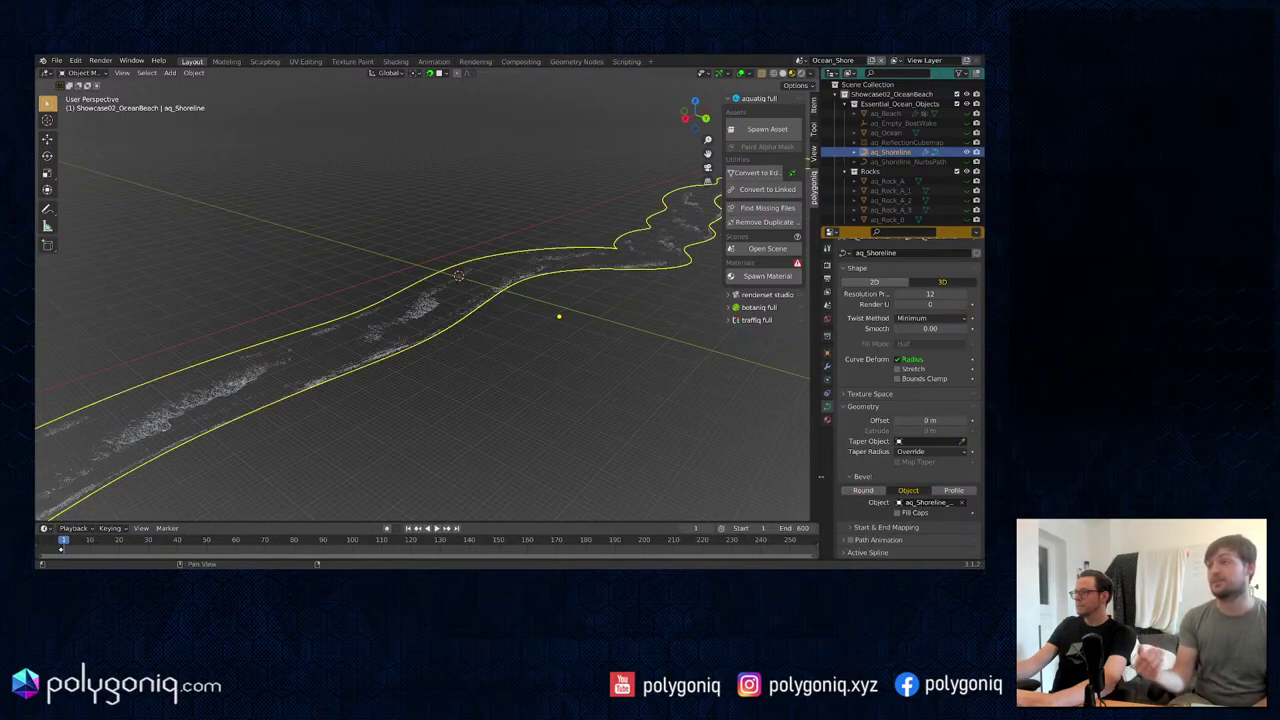
drag(819, 479, 715, 476)
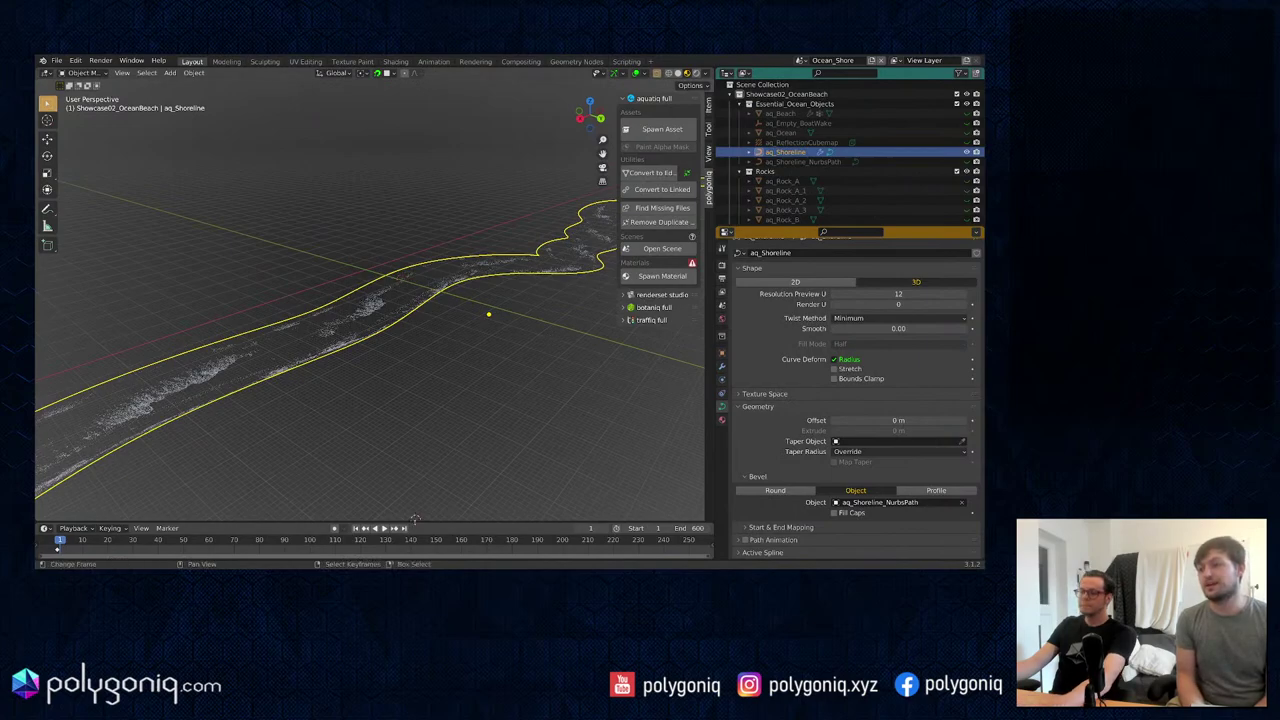
Step: Enlarge the timeline area, turn it into a Shader Editor and bring the aq_Water_Shoreline material nodes into view
drag(415, 521, 410, 336)
click(377, 464)
key(shift+F3)
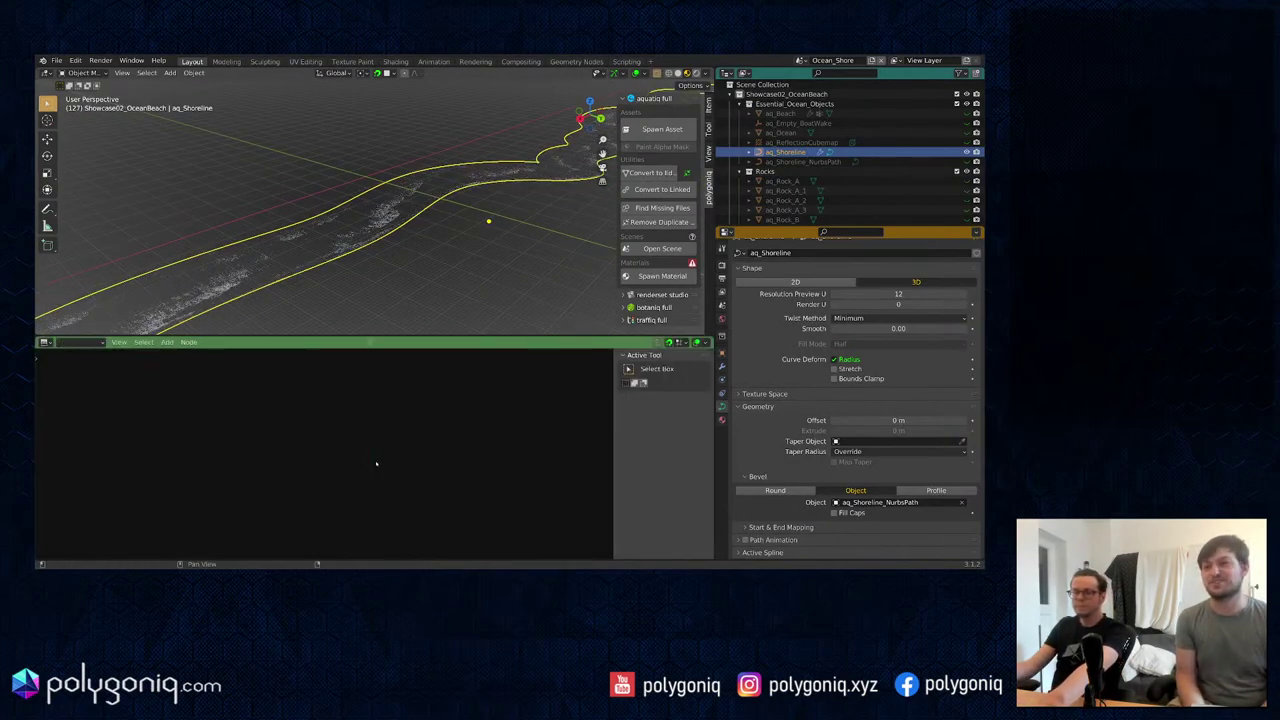
key(shift+F3)
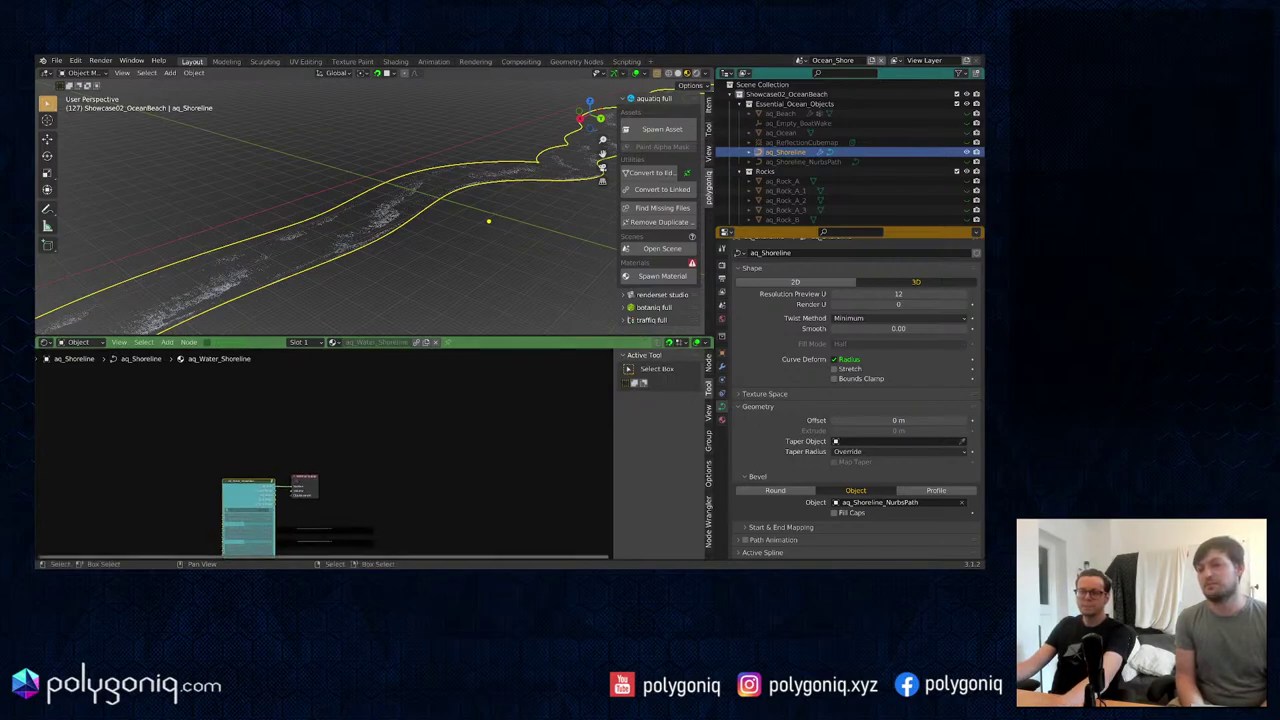
middle_drag(354, 457, 386, 352)
scroll(353, 378, up, 7)
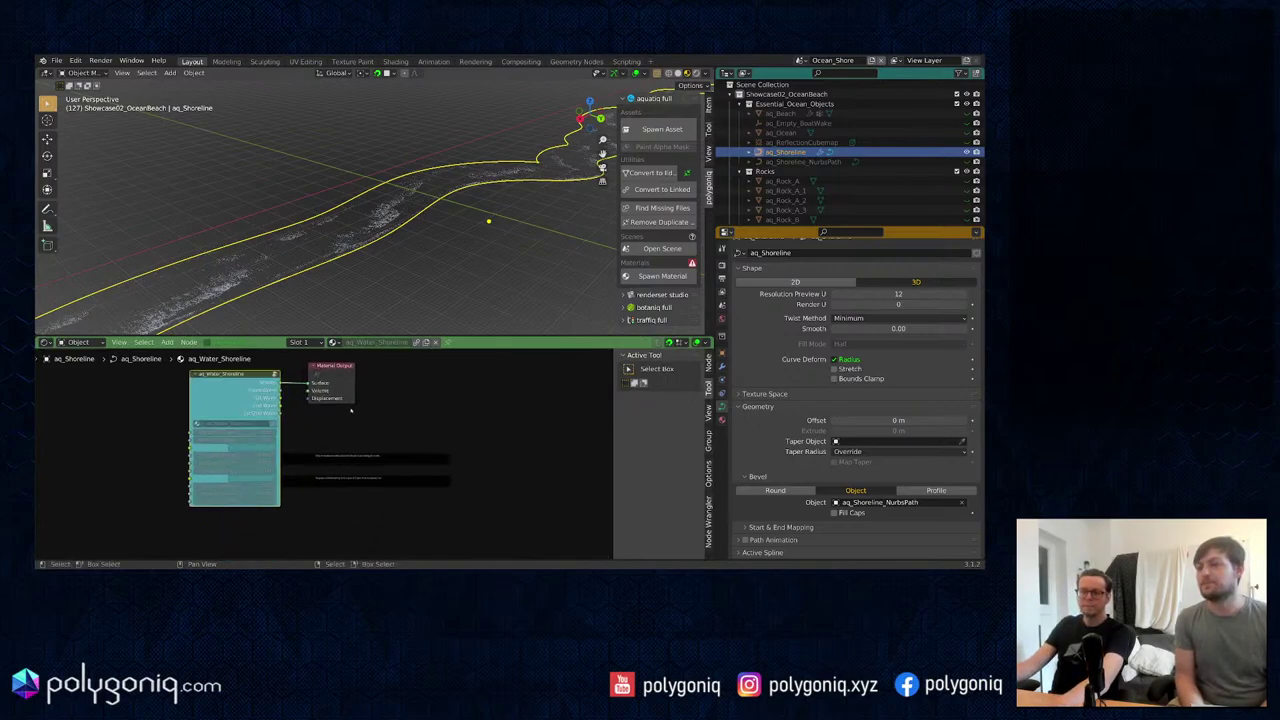
middle_drag(369, 419, 369, 430)
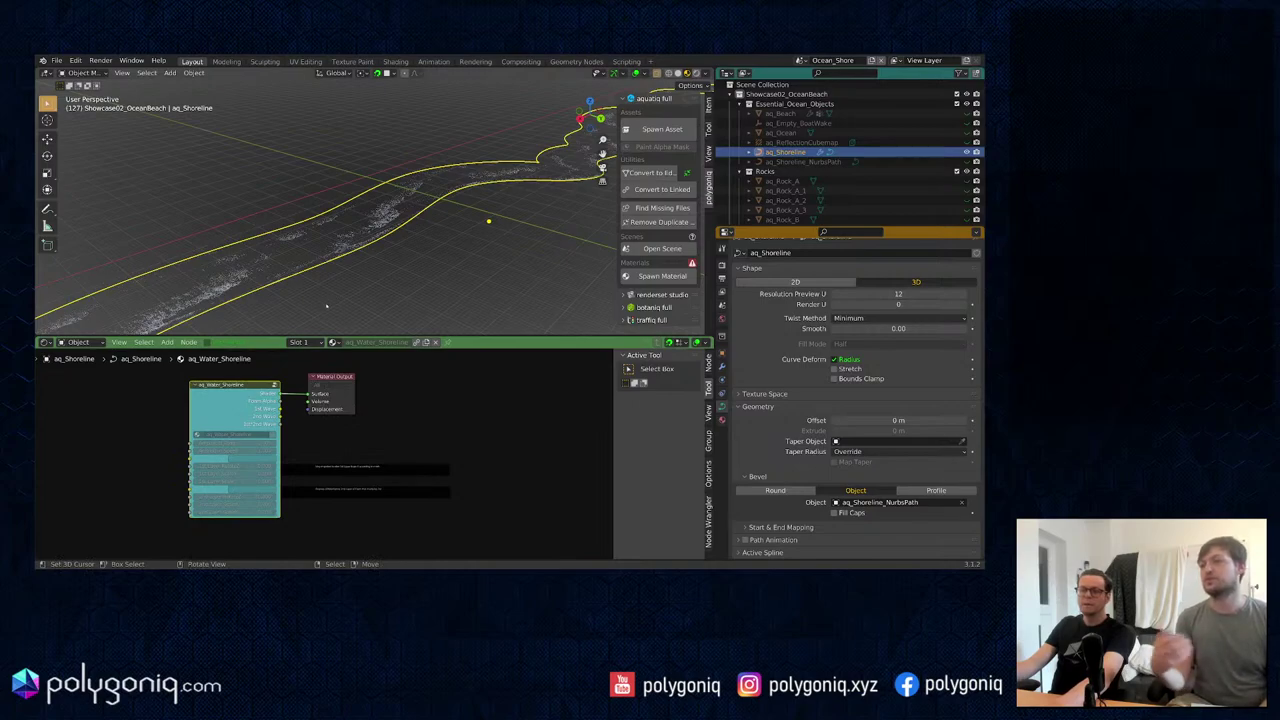
Step: Clear the selection, reveal all hidden objects of the beach scene and select the aq_Ocean surface
key(alt+a)
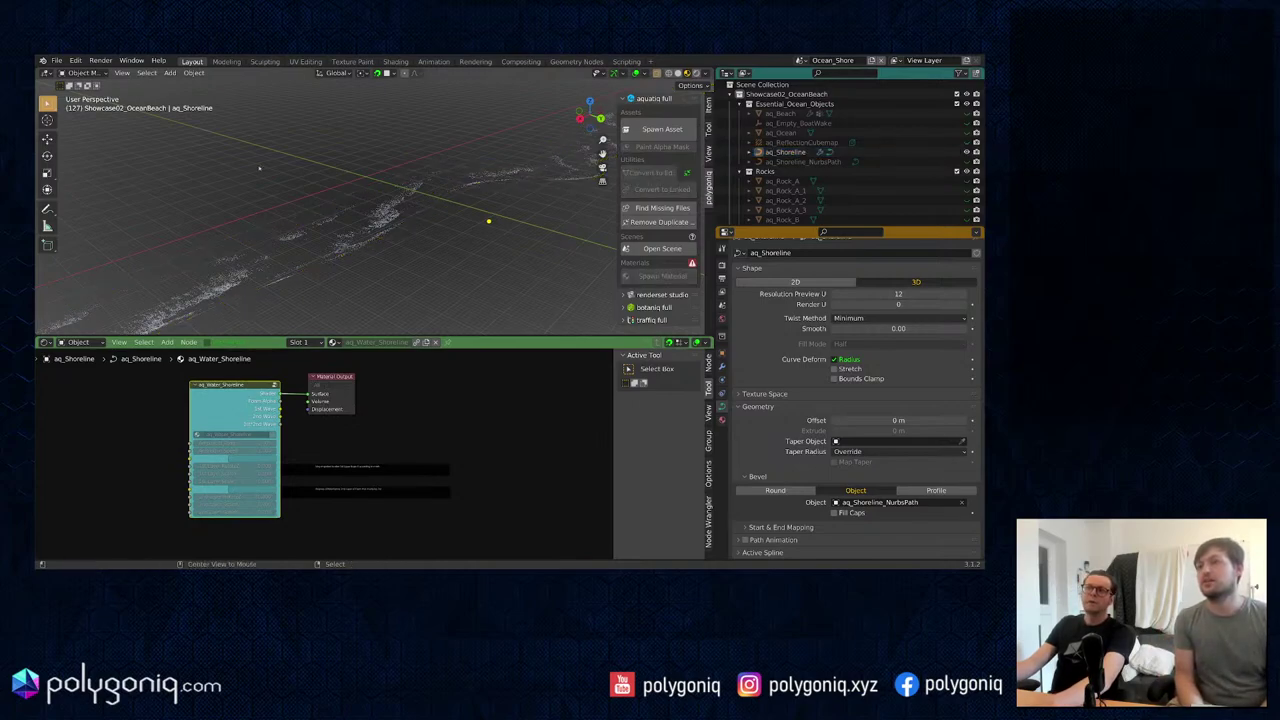
key(alt+h)
click(263, 158)
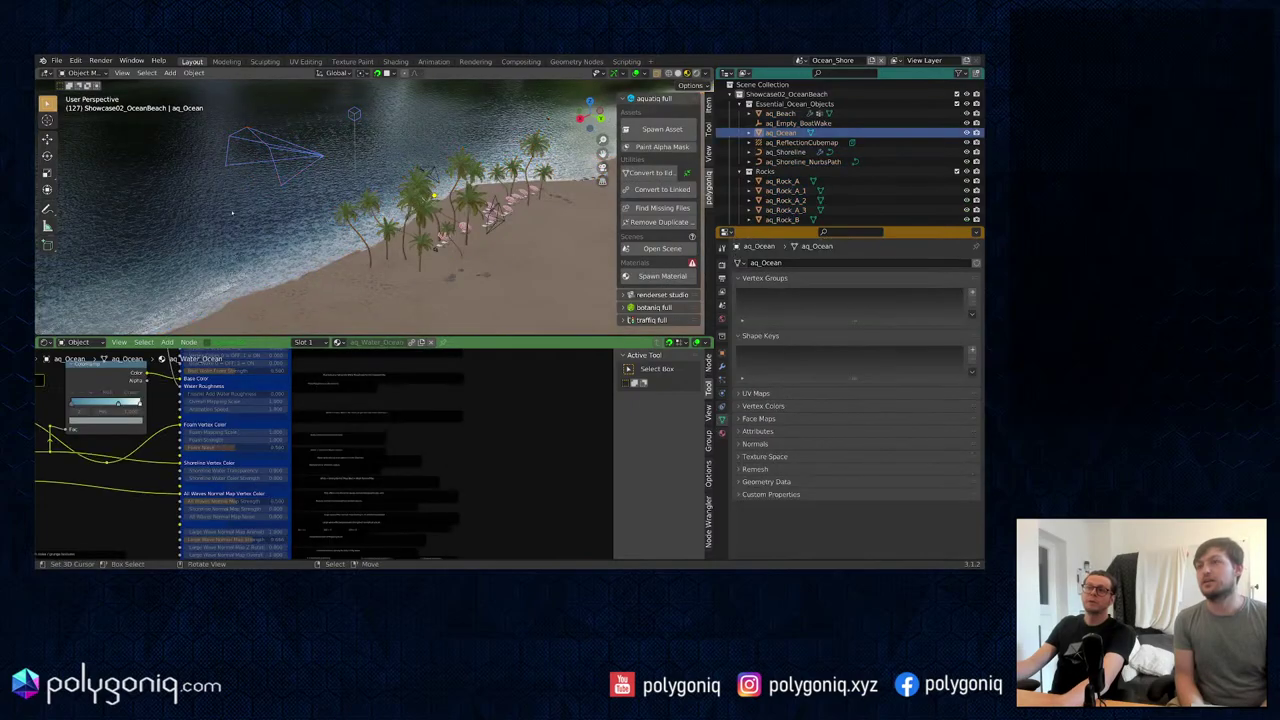
Step: Make the aq_Water_Ocean material local and set the Boat Wake input of its aq_Waterial node group to 1
middle_drag(257, 460, 273, 506)
scroll(255, 478, up, 5)
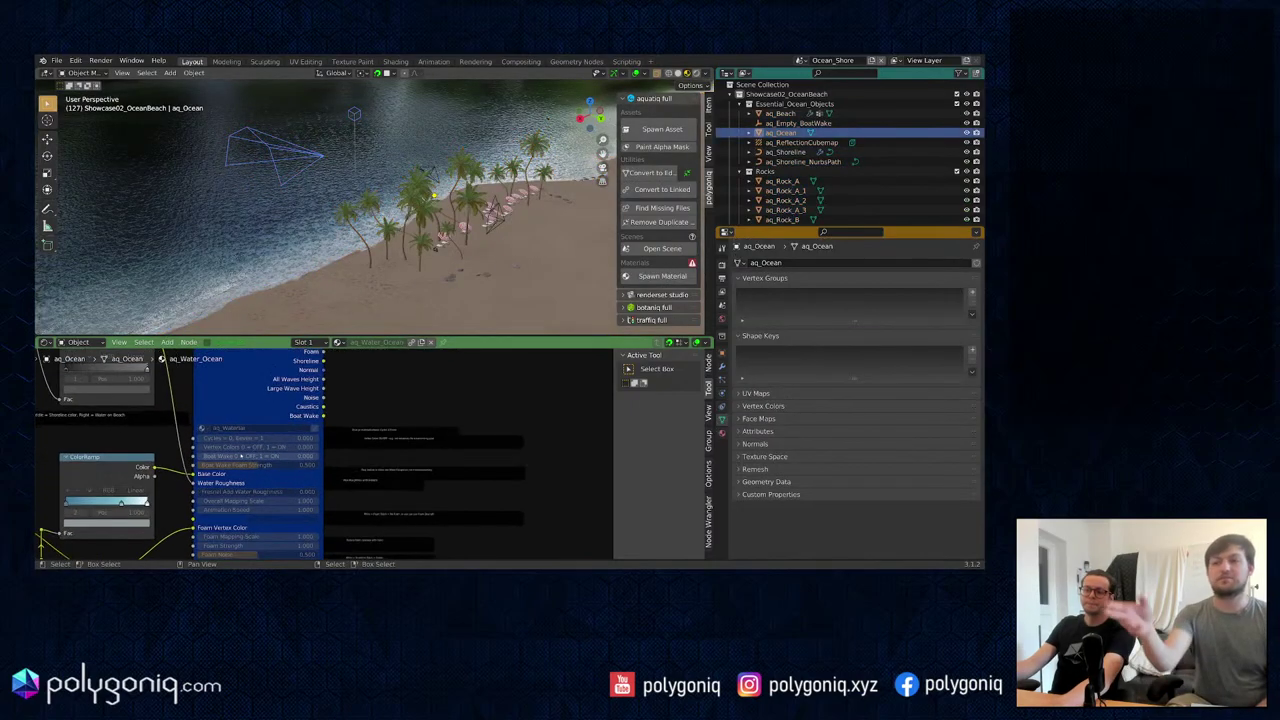
scroll(252, 478, down, 6)
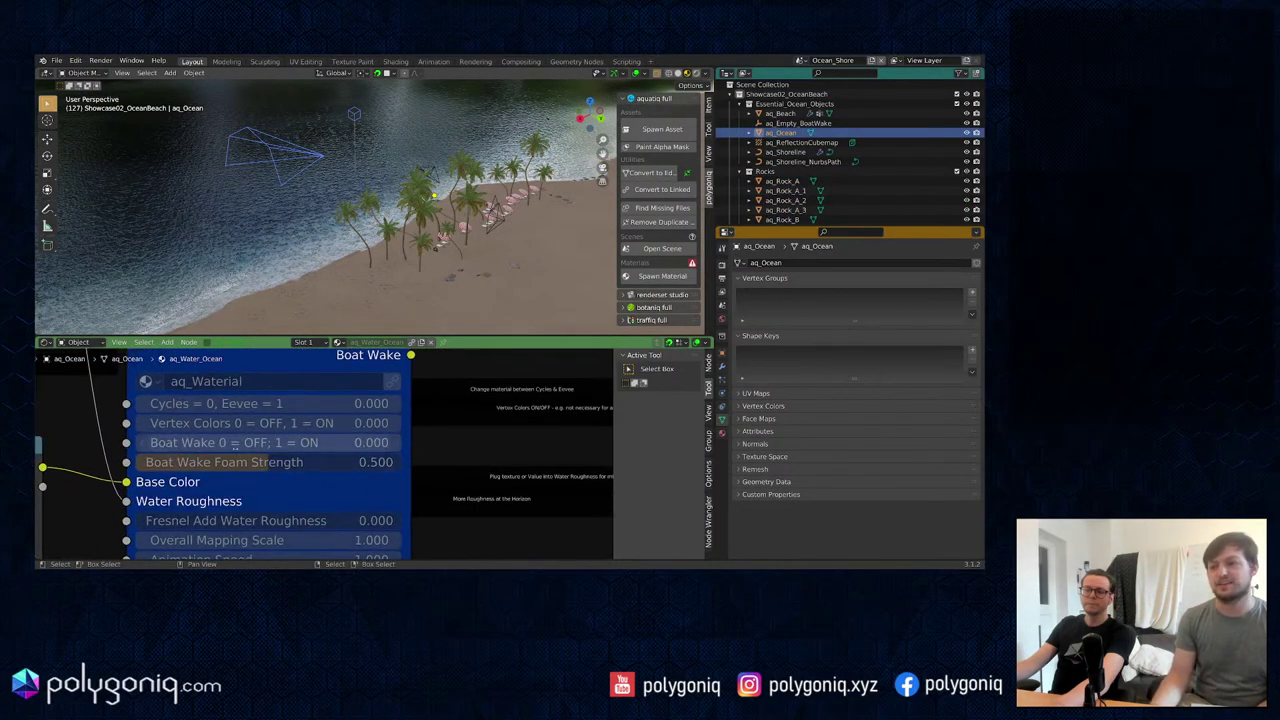
scroll(300, 468, up, 5)
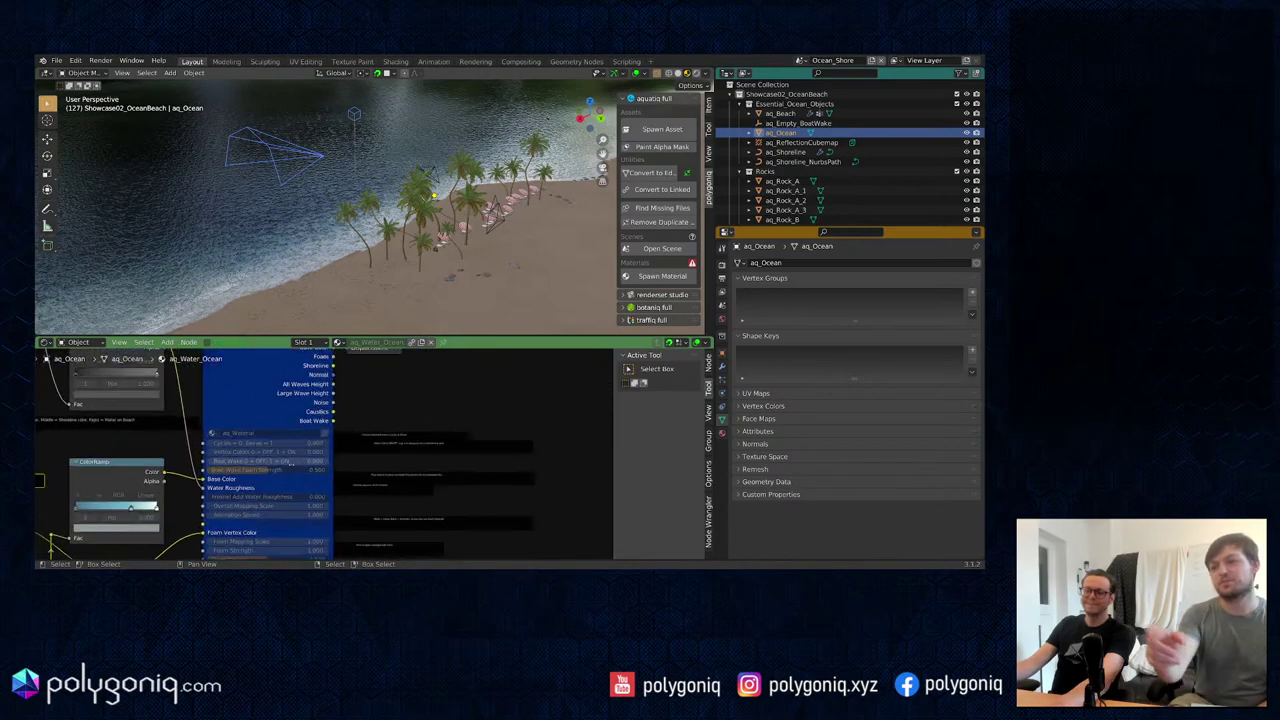
scroll(242, 458, up, 3)
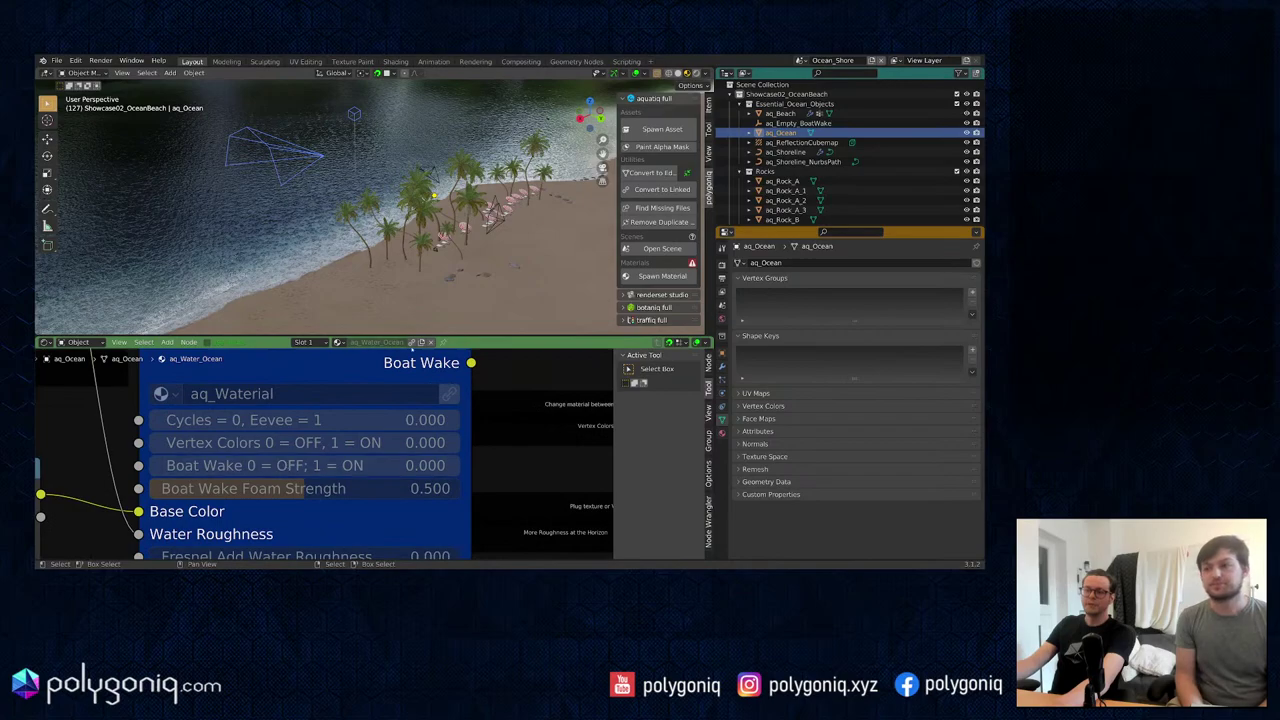
click(411, 343)
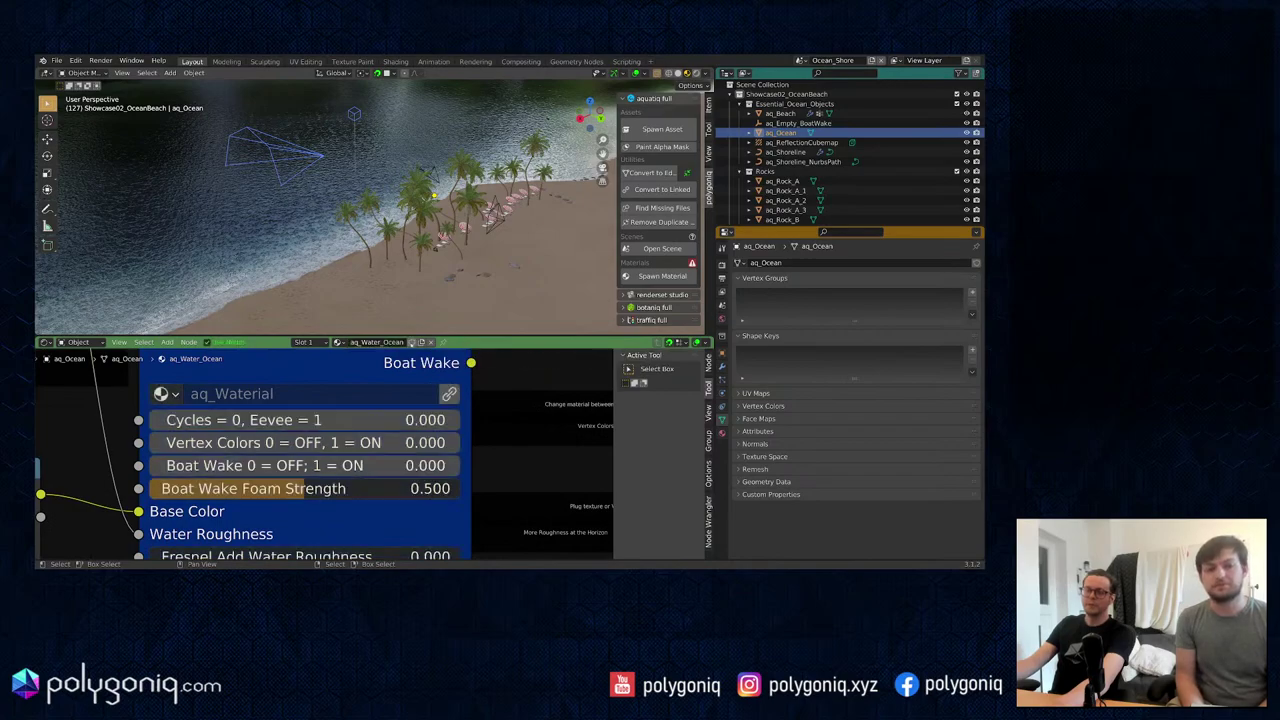
drag(385, 465, 450, 465)
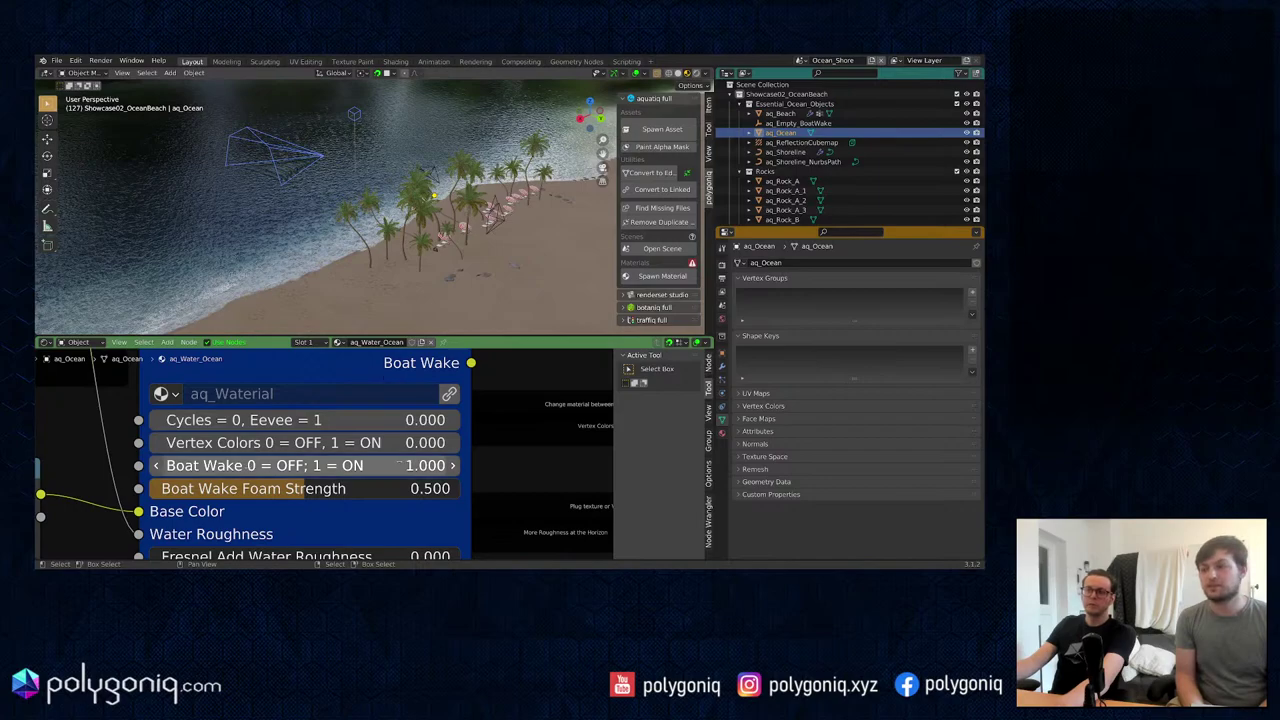
Step: Examine the boat wake on the ocean surface up close and from farther away
scroll(254, 118, up, 5)
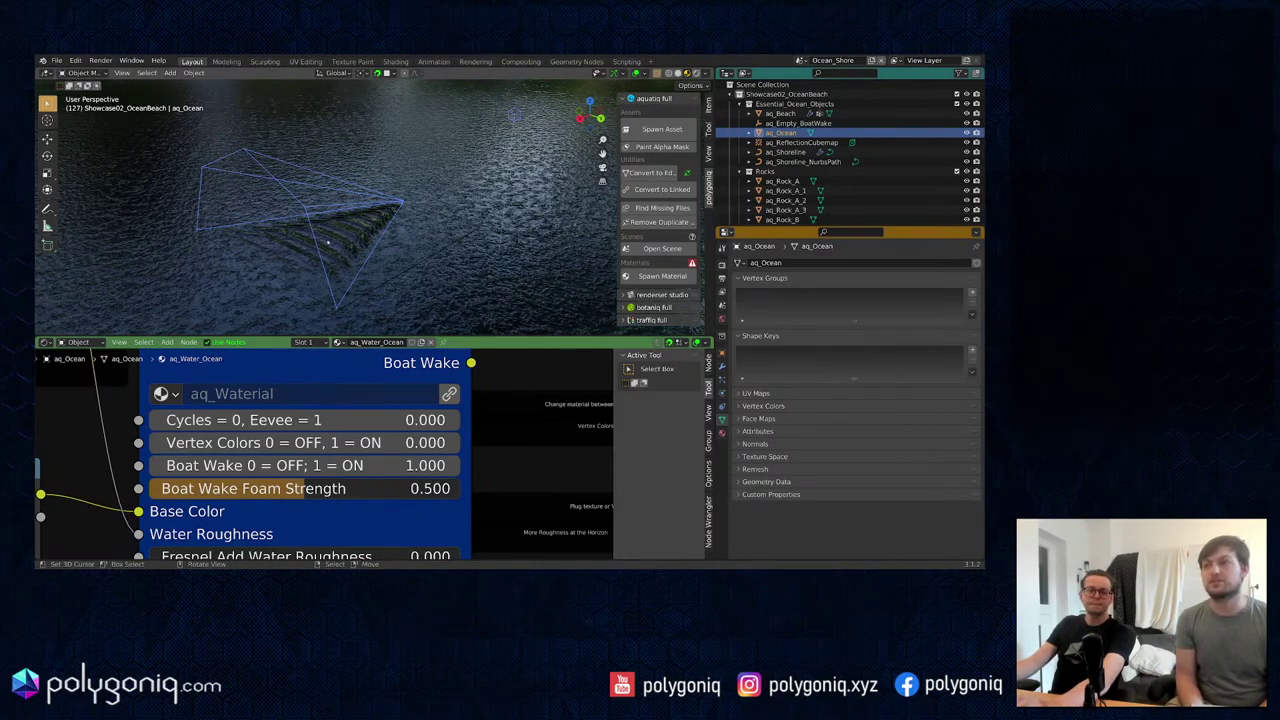
scroll(328, 242, down, 5)
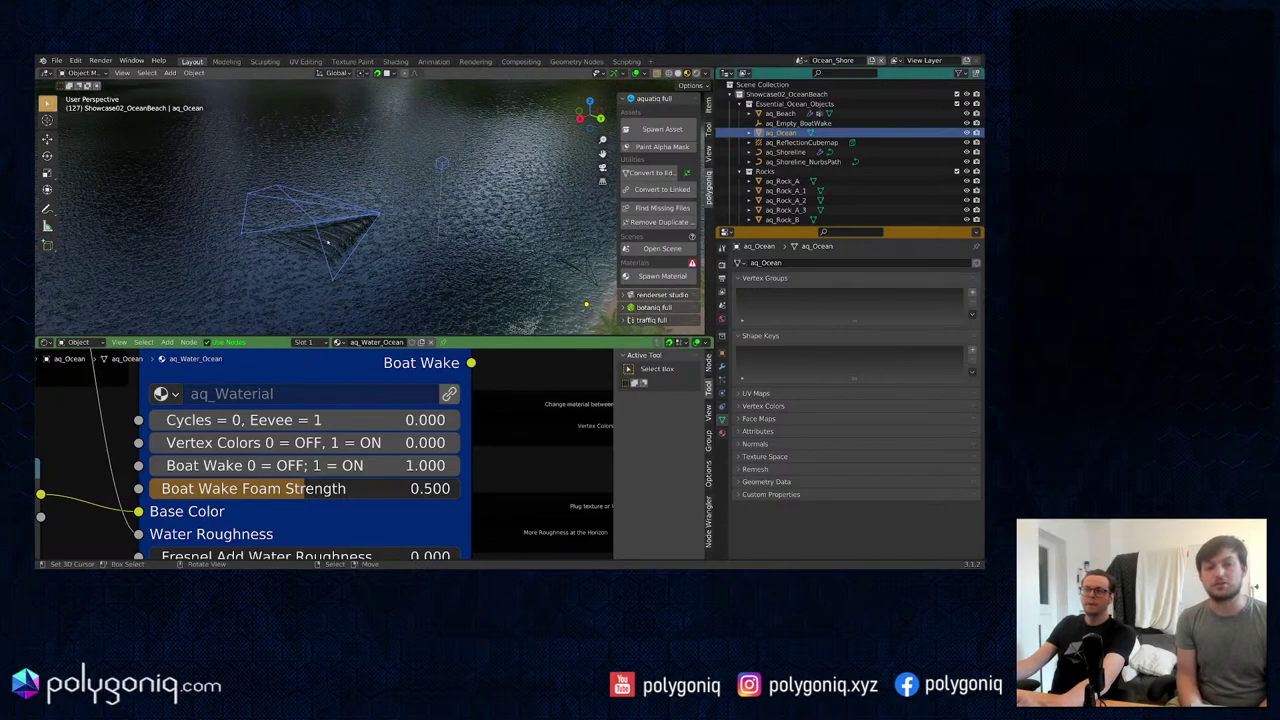
middle_drag(327, 242, 313, 240)
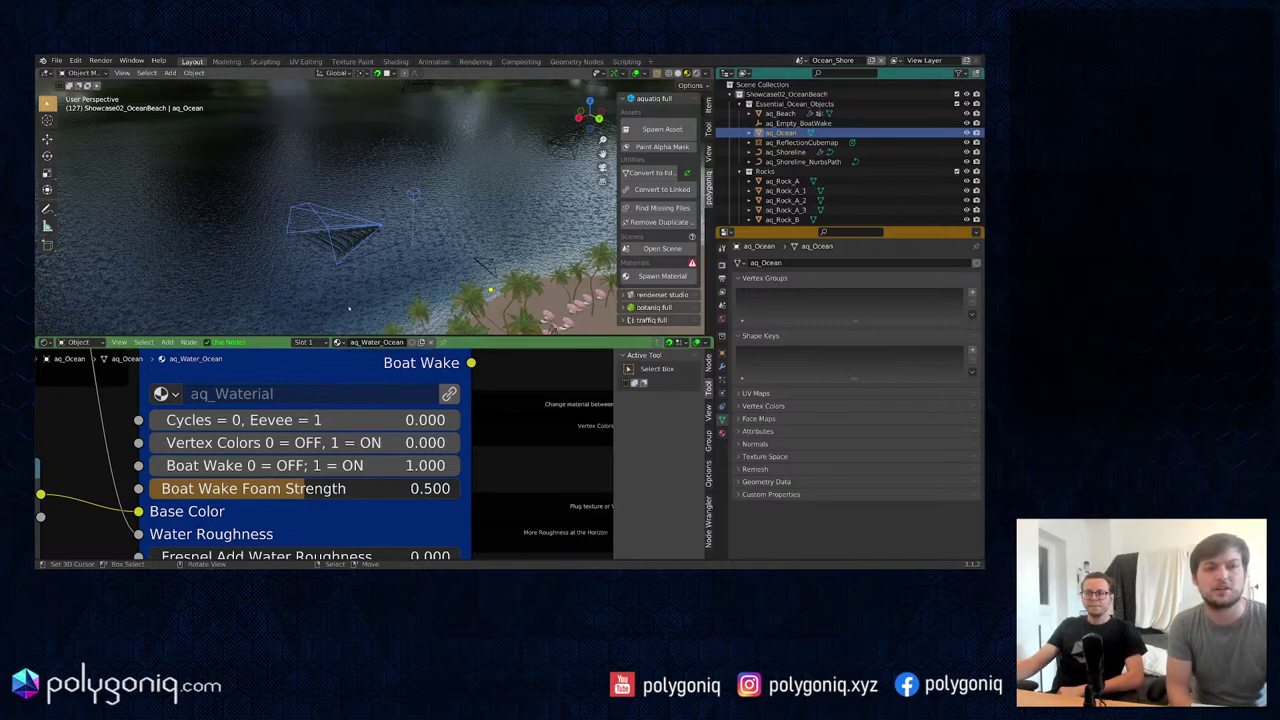
middle_drag(349, 308, 336, 300)
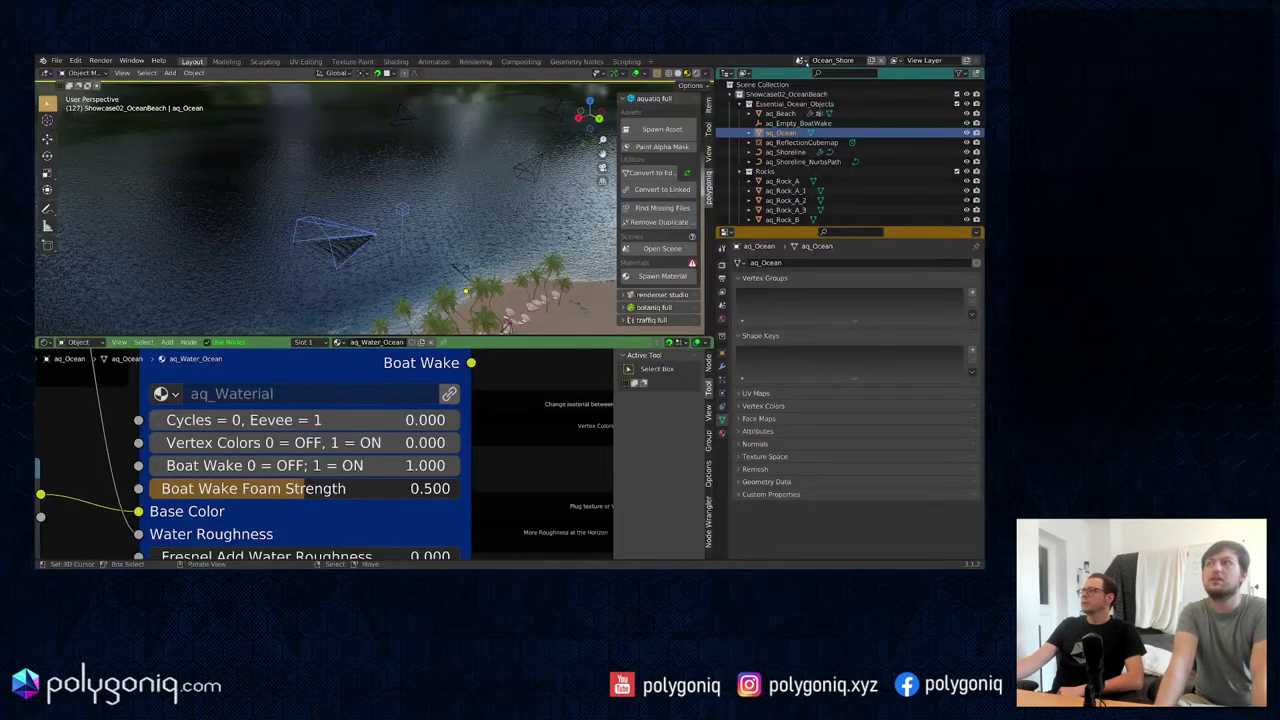
Step: Switch from the Ocean_Shore scene to the scene named Scene
click(801, 60)
click(820, 83)
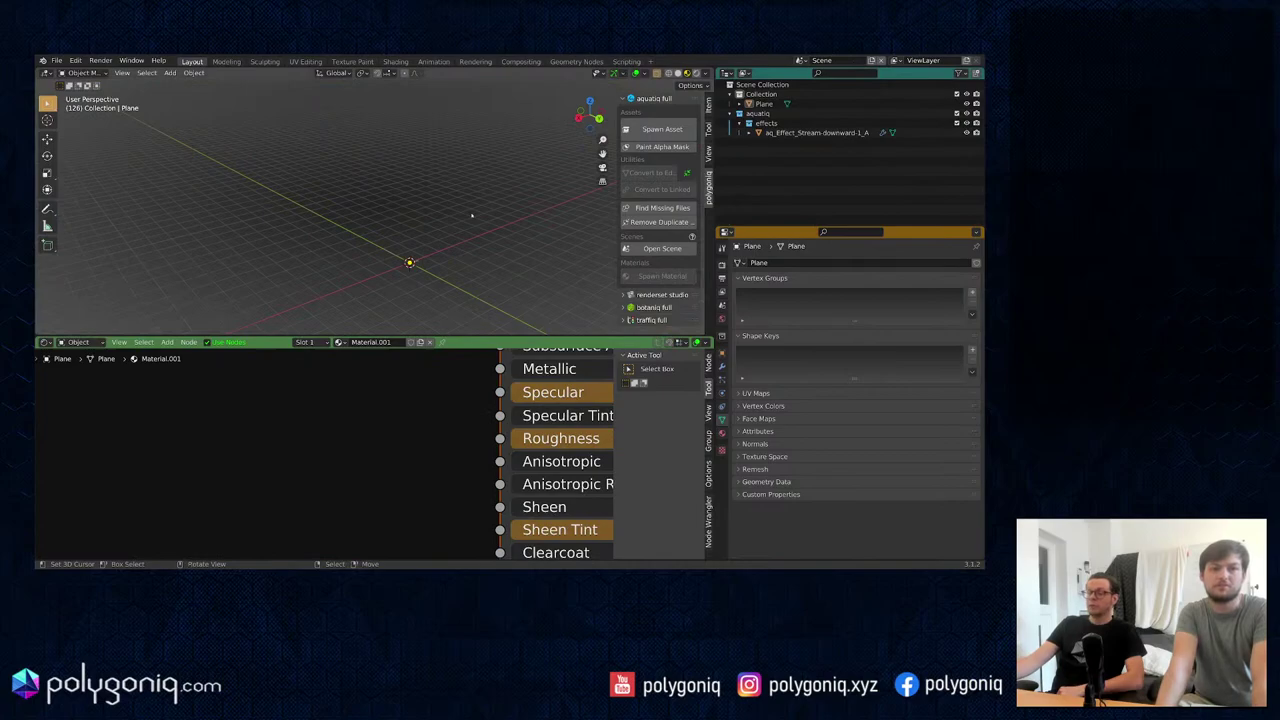
scroll(472, 215, up, 2)
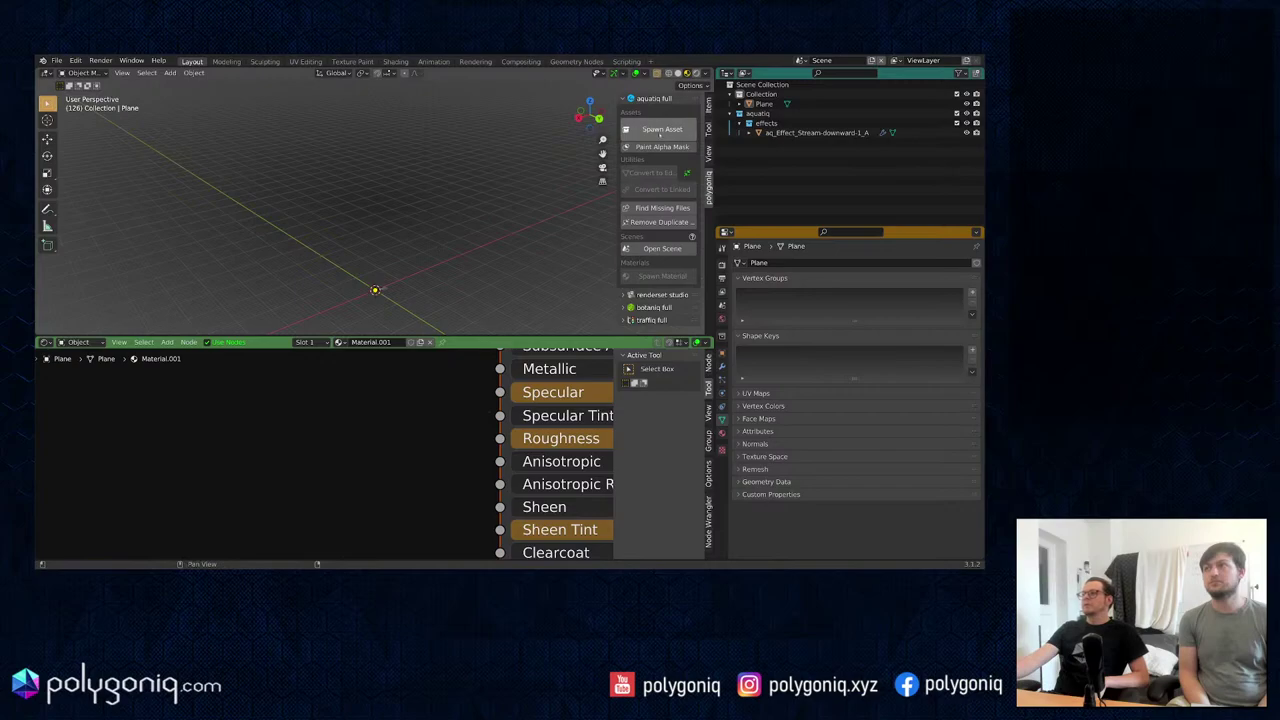
Step: Spawn another aq_Effect_Stream-downward-1_A effect asset and isolate it in local view
click(660, 130)
click(660, 205)
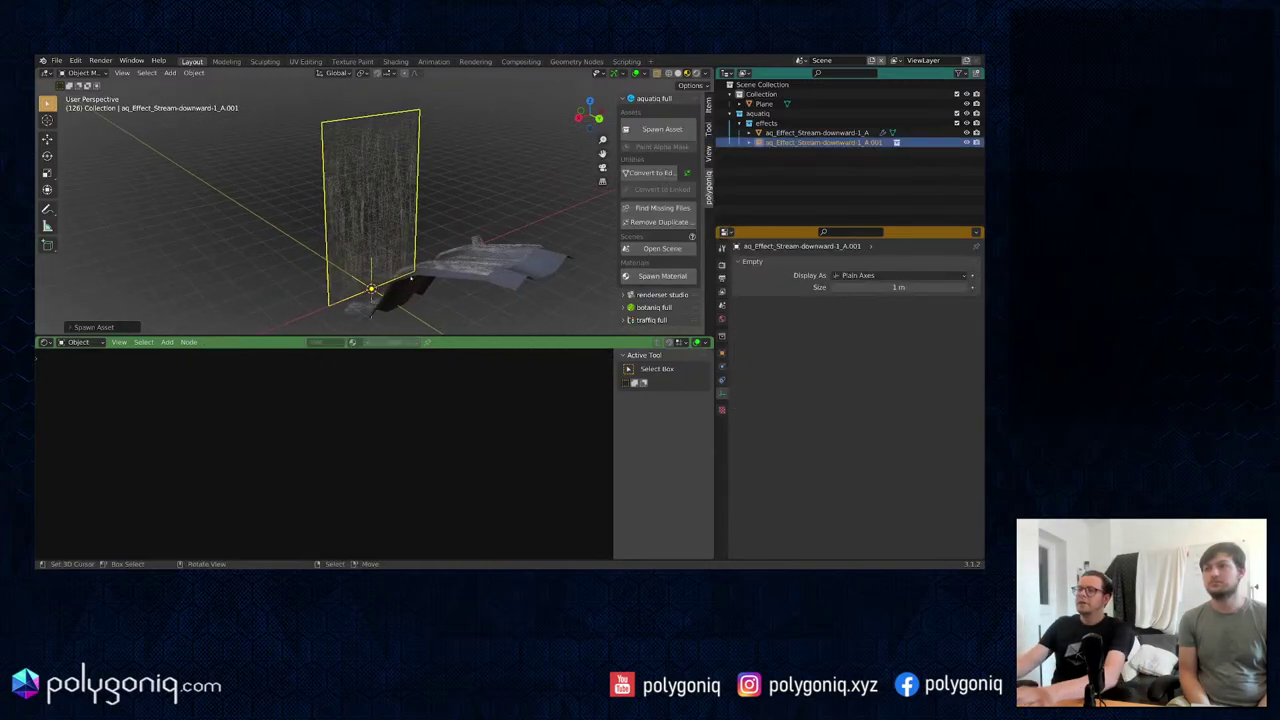
key(KP_Divide)
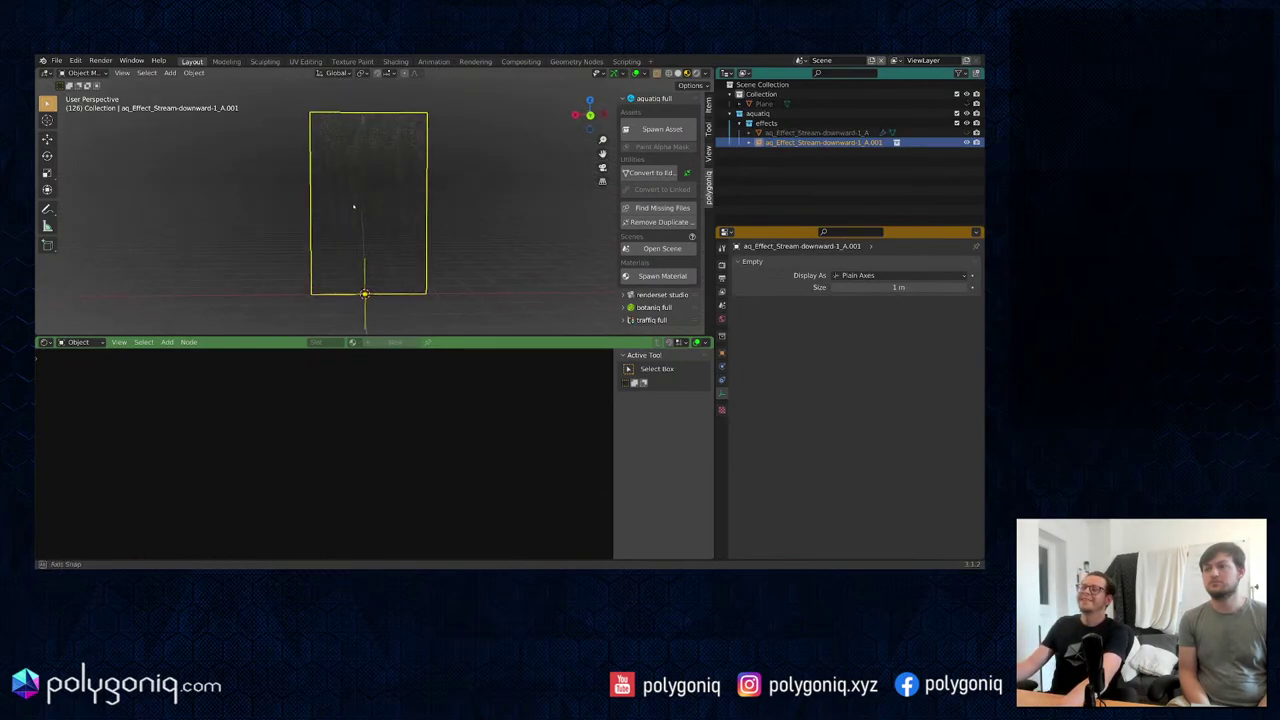
middle_drag(351, 206, 431, 207)
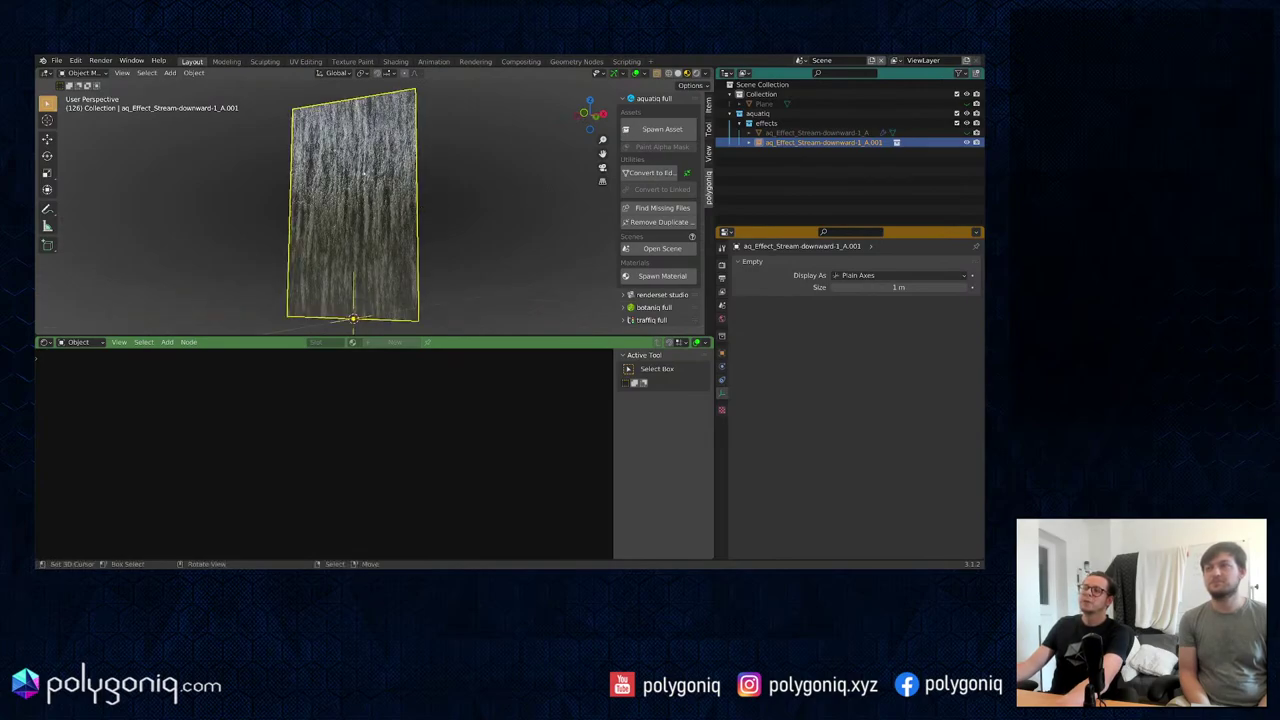
Step: Split the Shader Editor area into two side-by-side areas and turn the new one into an Image Editor
drag(711, 344, 440, 344)
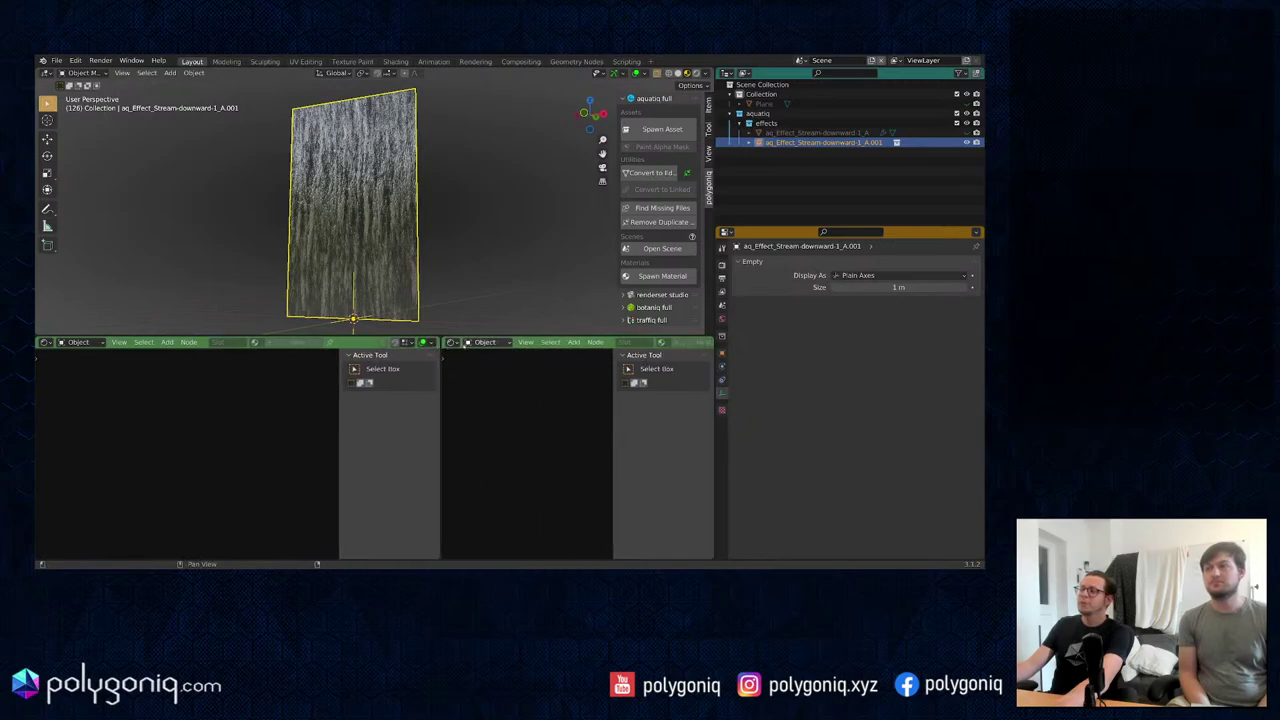
click(452, 342)
click(479, 379)
Step: Find the stream-downward textures and display aq_Stream-downward-1_Mask_0000.png in the Image Editor
click(564, 342)
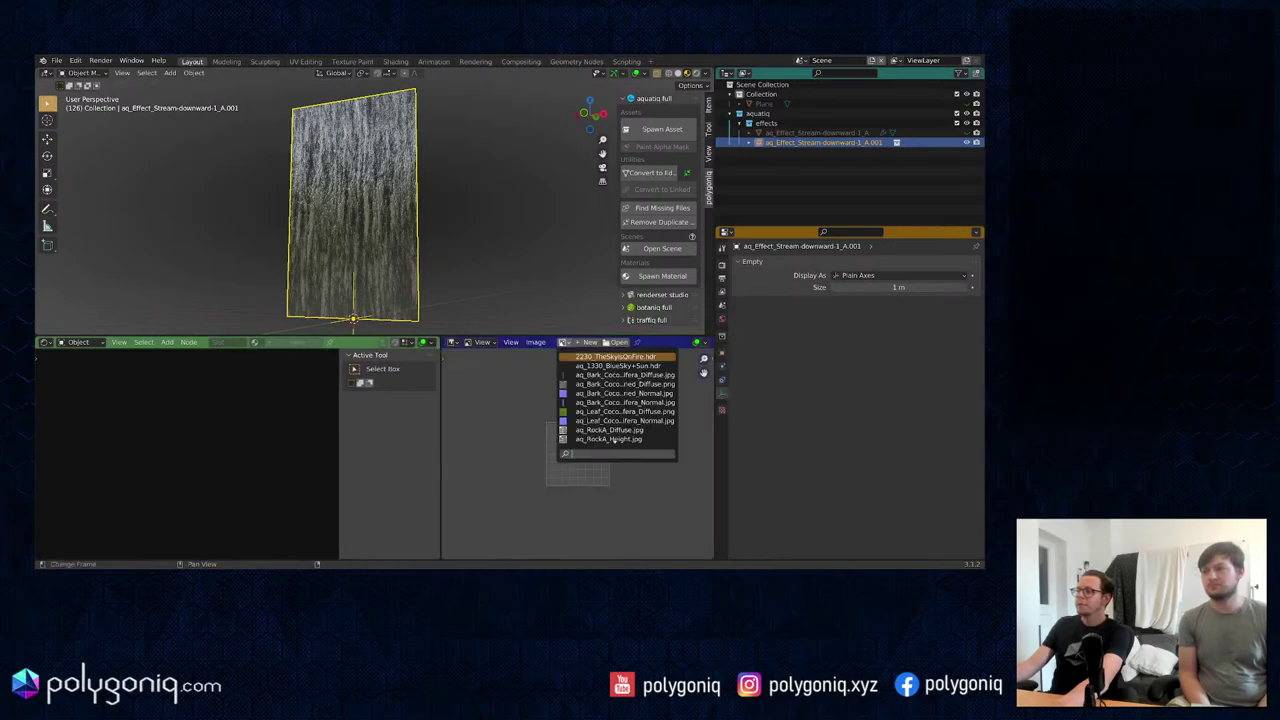
click(620, 393)
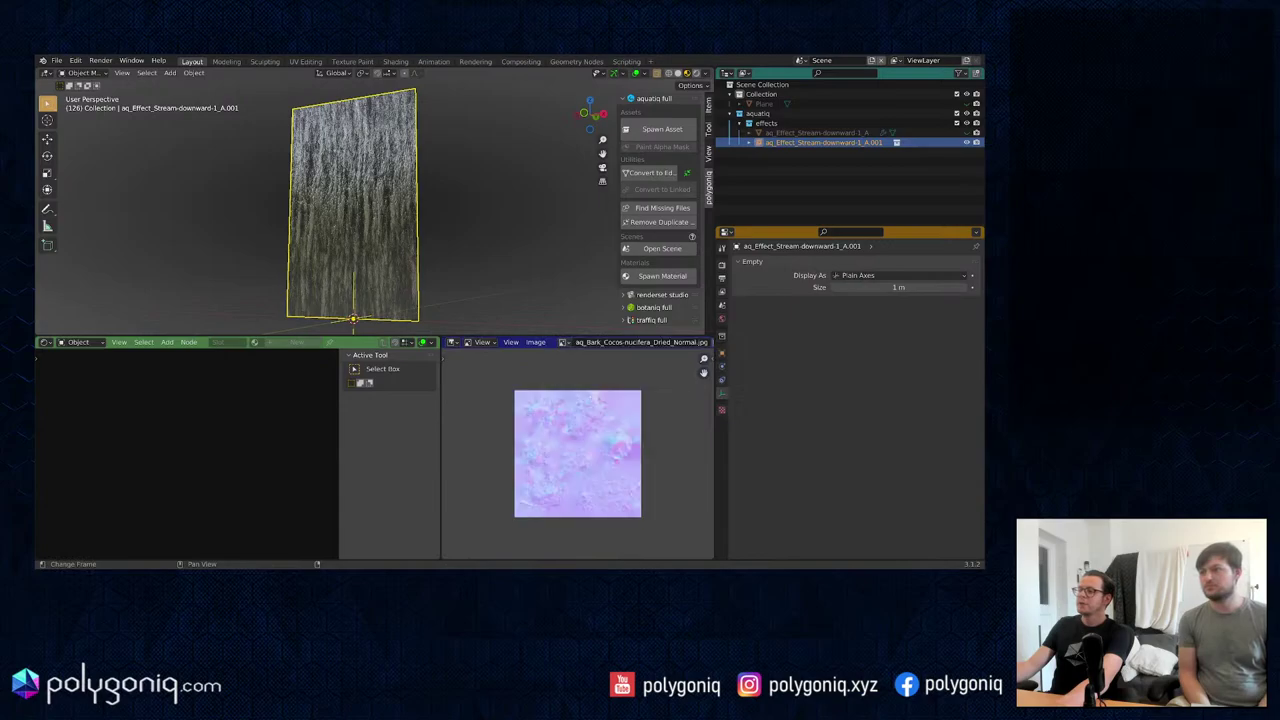
click(564, 342)
scroll(612, 420, down, 5)
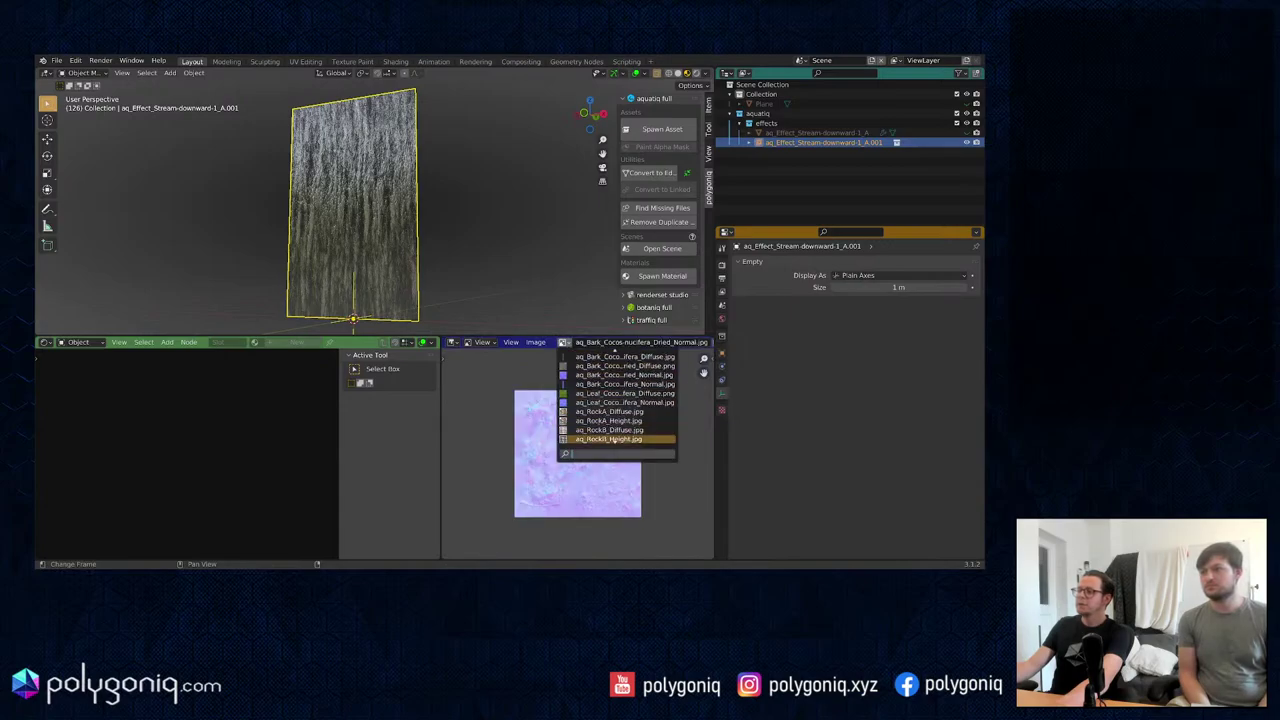
scroll(613, 441, down, 7)
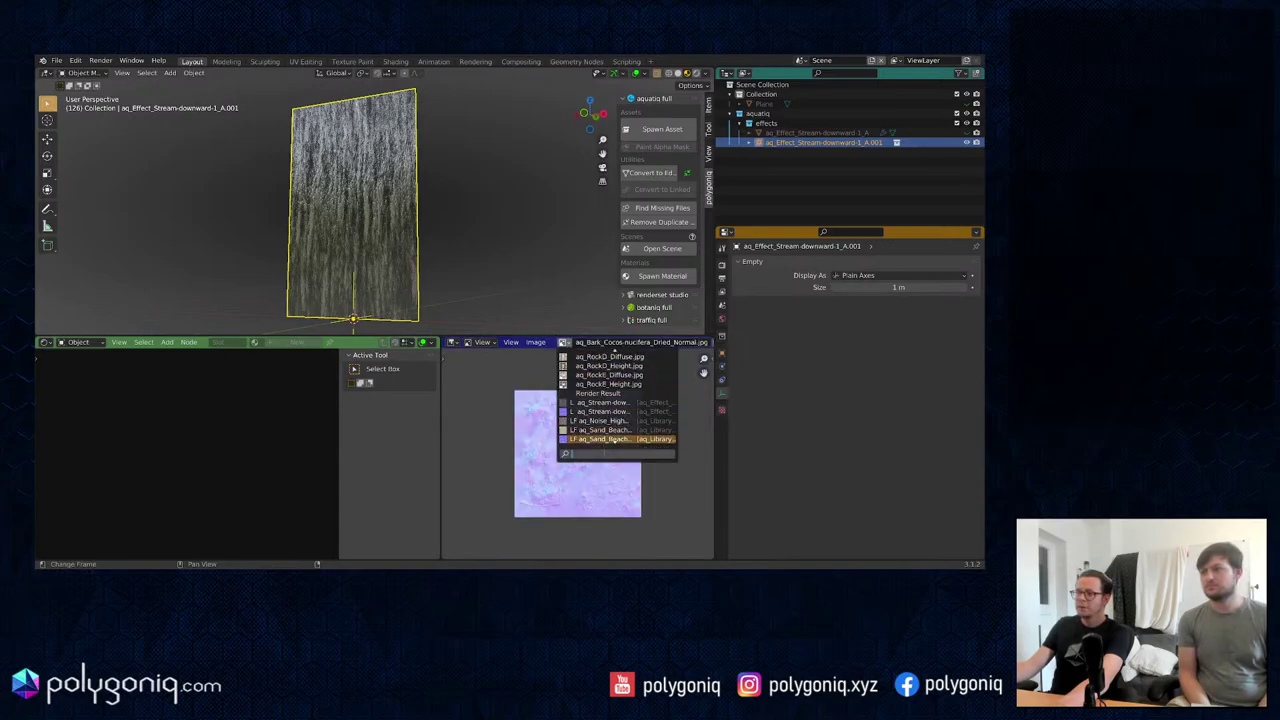
text(w)
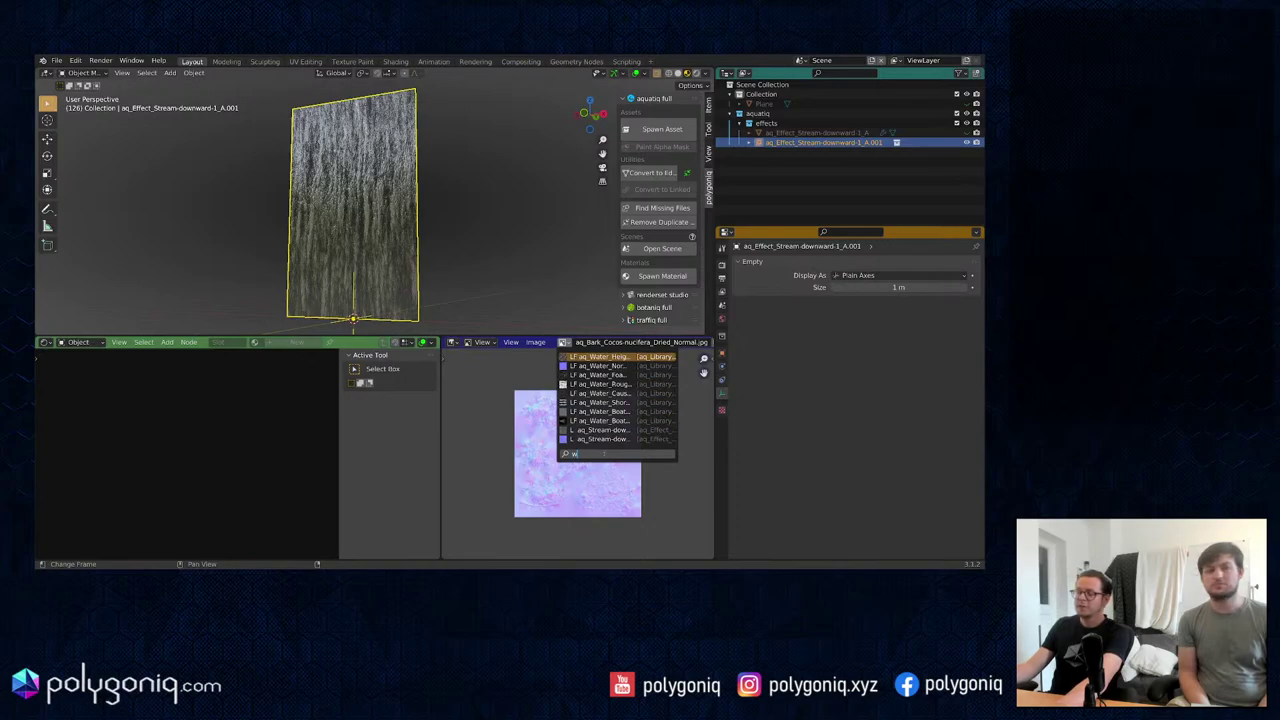
key(BackSpace)
text(stream)
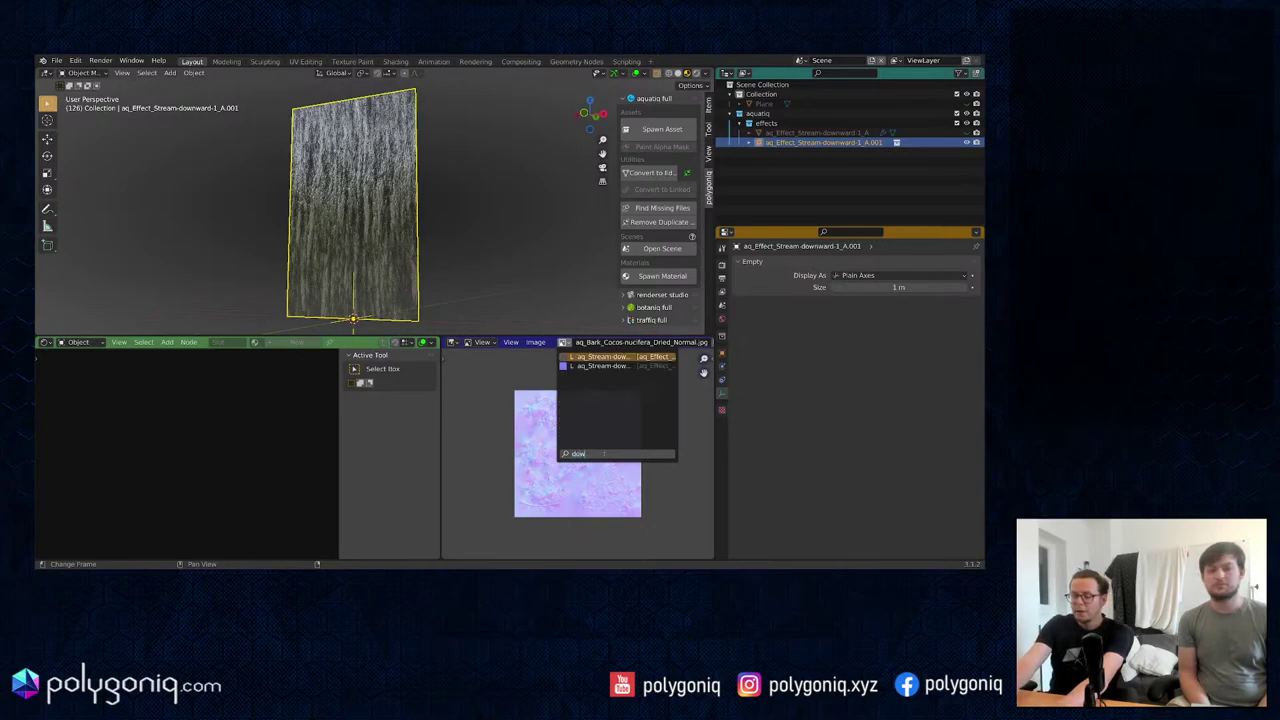
key(Down)
key(Up)
key(Return)
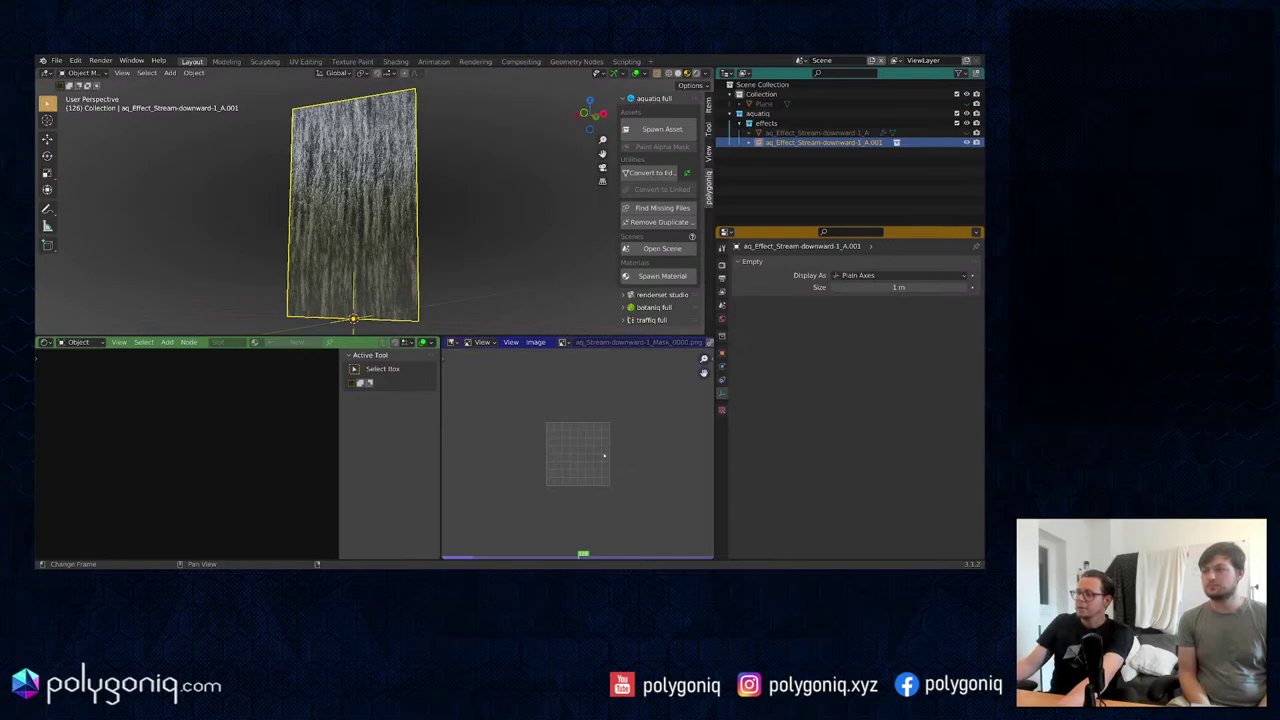
Step: Scrub through the early frames of the stream mask image sequence to frame 14 to inspect its motion
click(460, 555)
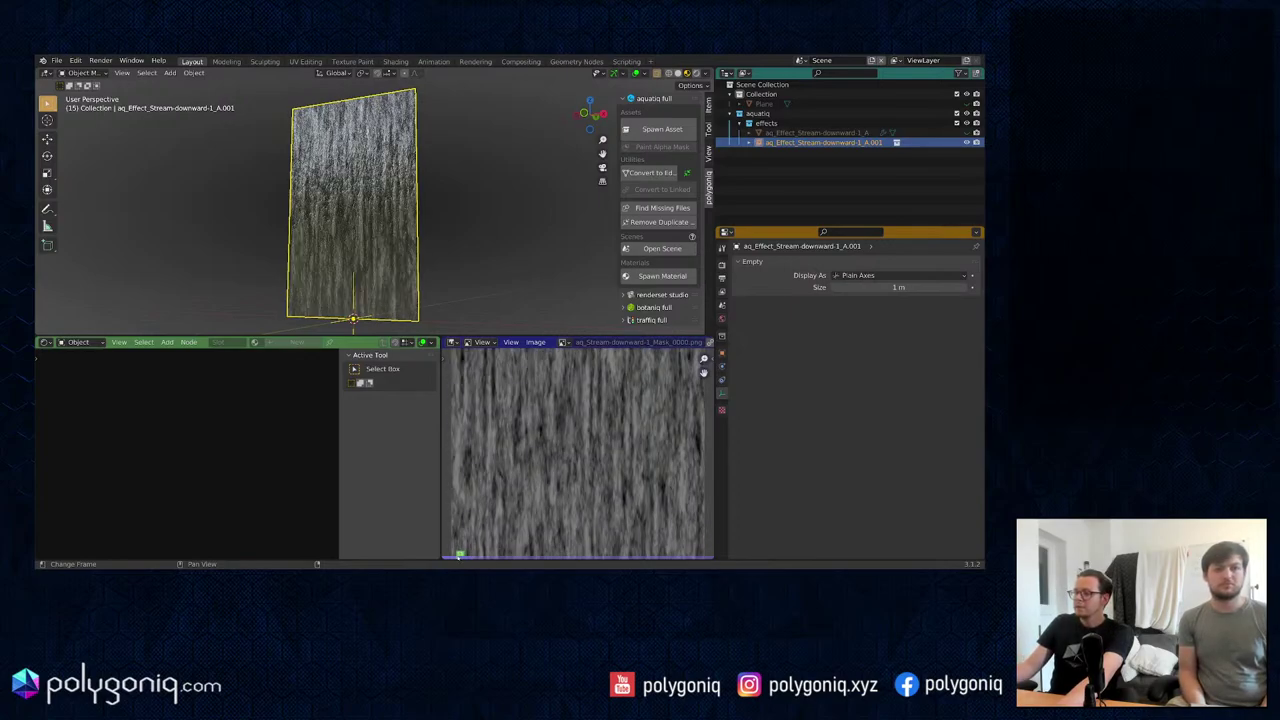
scroll(564, 426, down, 3)
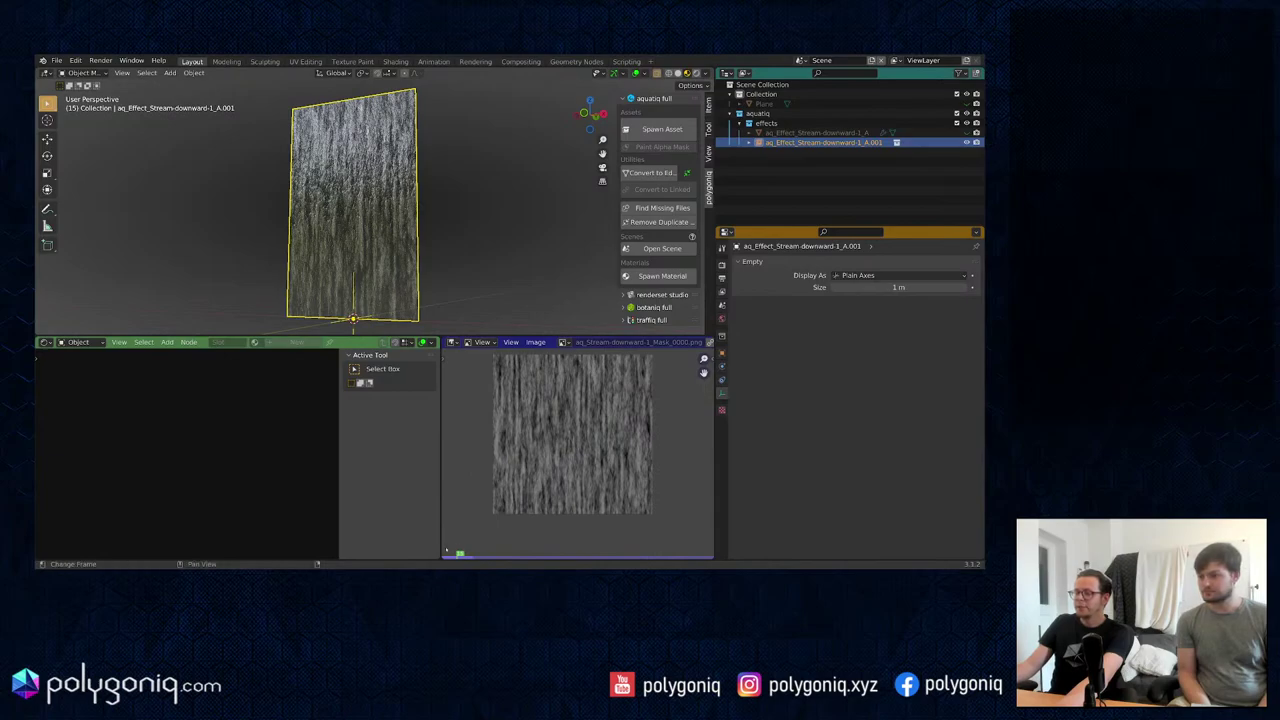
mouse_move(446, 553)
mouse_down()
mouse_move(468, 556)
mouse_move(458, 553)
mouse_up()
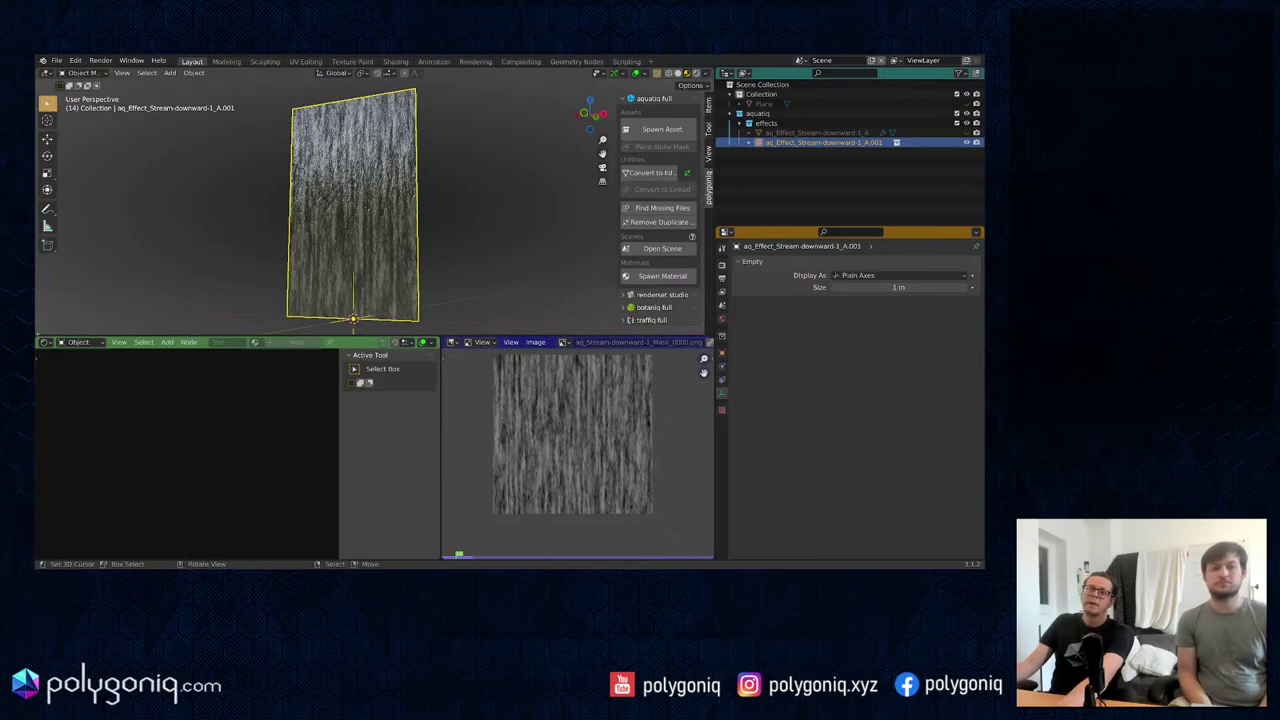
Step: Split off a thin area beneath the 3D viewport and turn it into a Timeline
drag(38, 333, 44, 296)
click(45, 300)
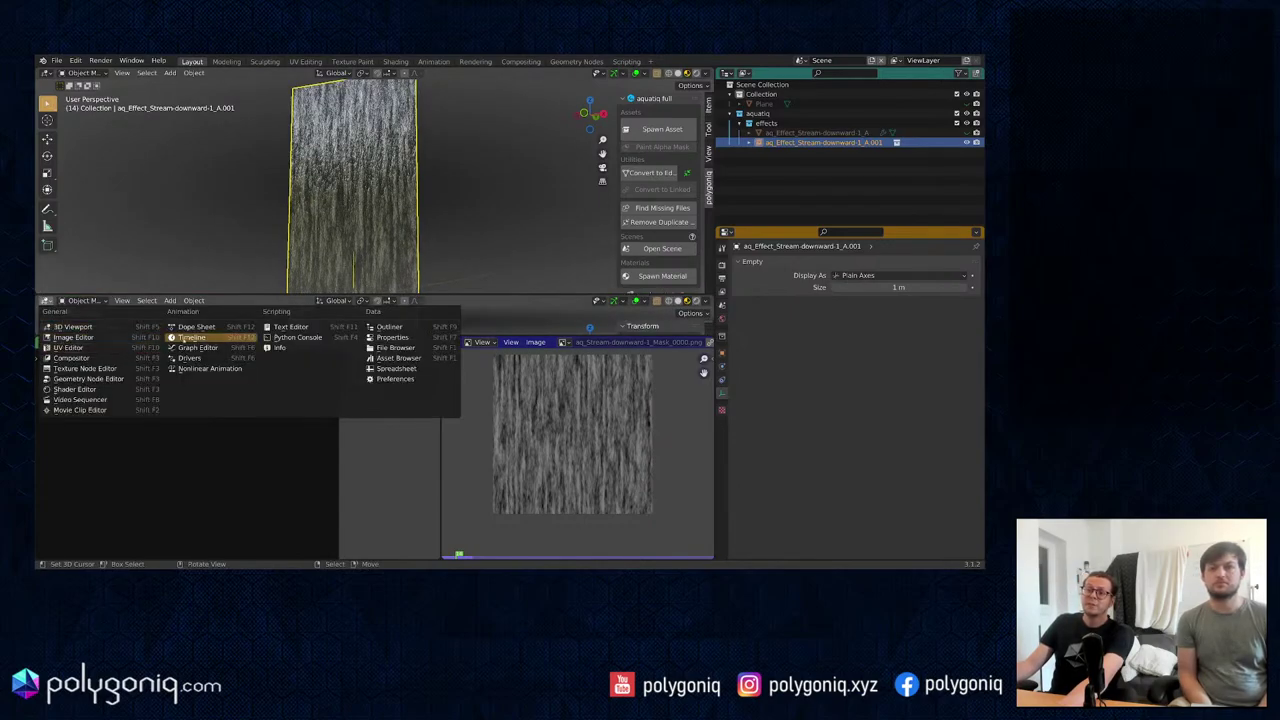
click(210, 338)
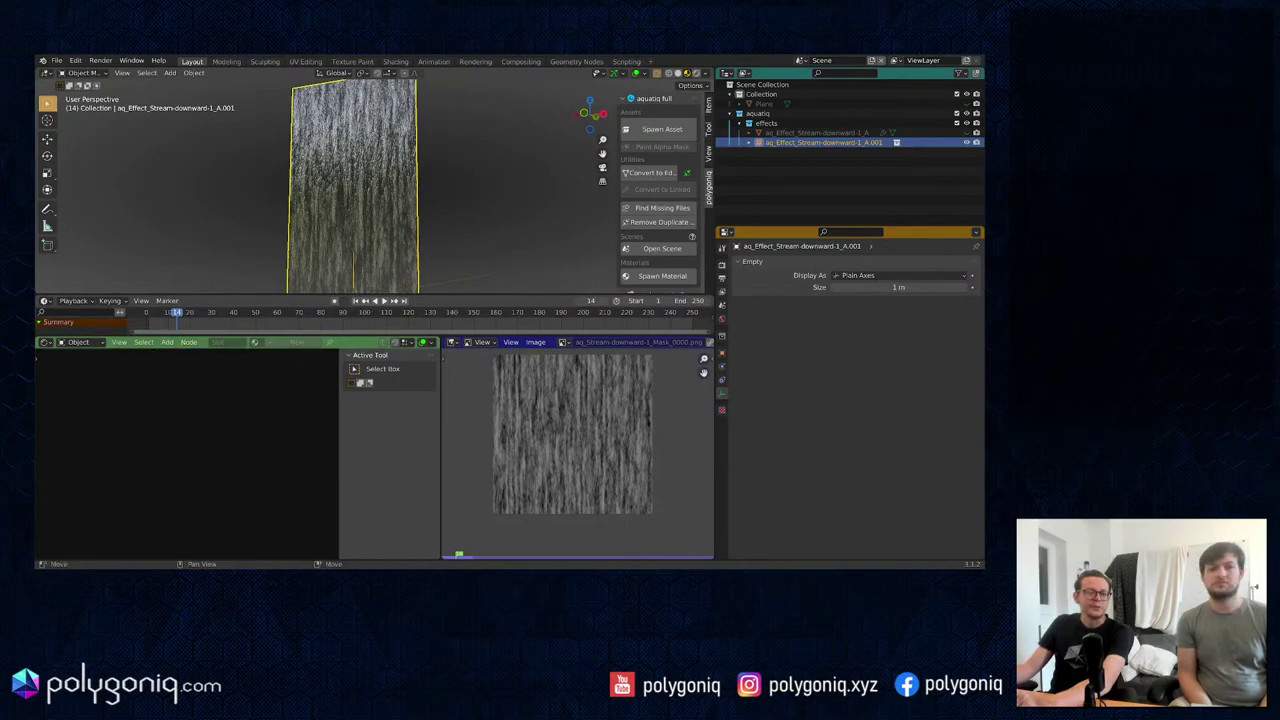
Step: Convert the spawned stream effect to editable and play its animation from frame 1
scroll(431, 254, down, 2)
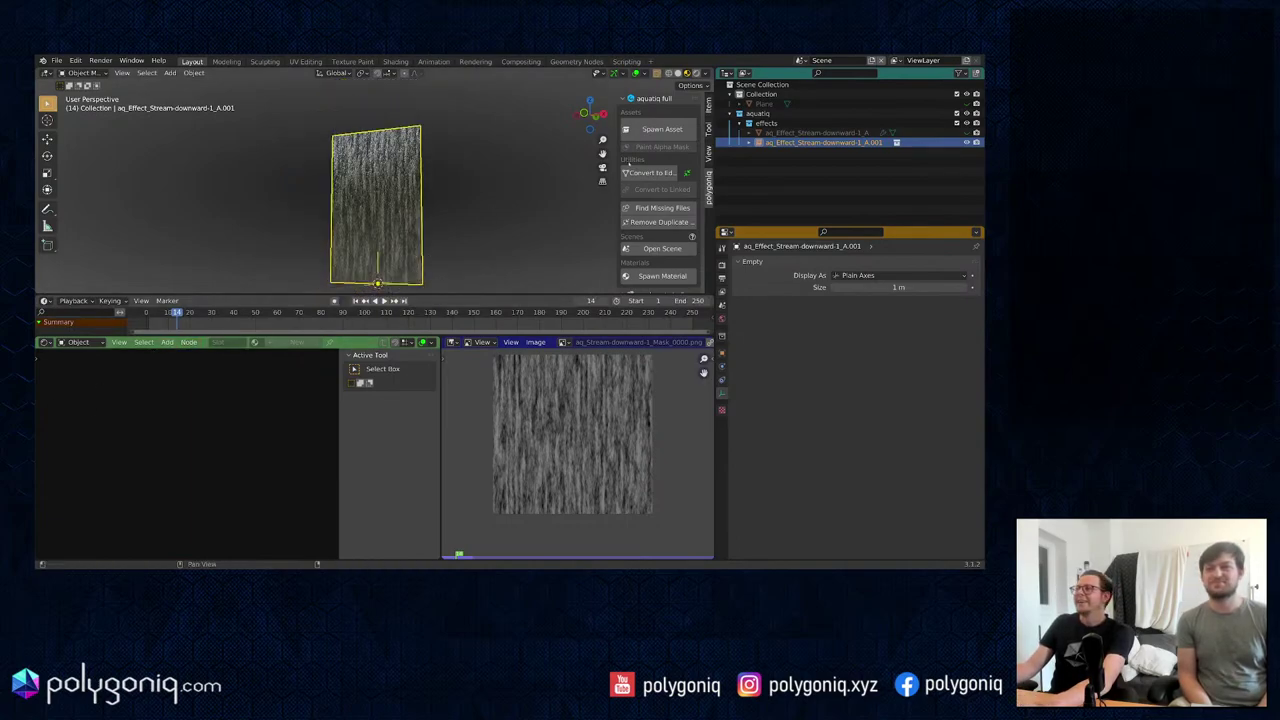
click(650, 173)
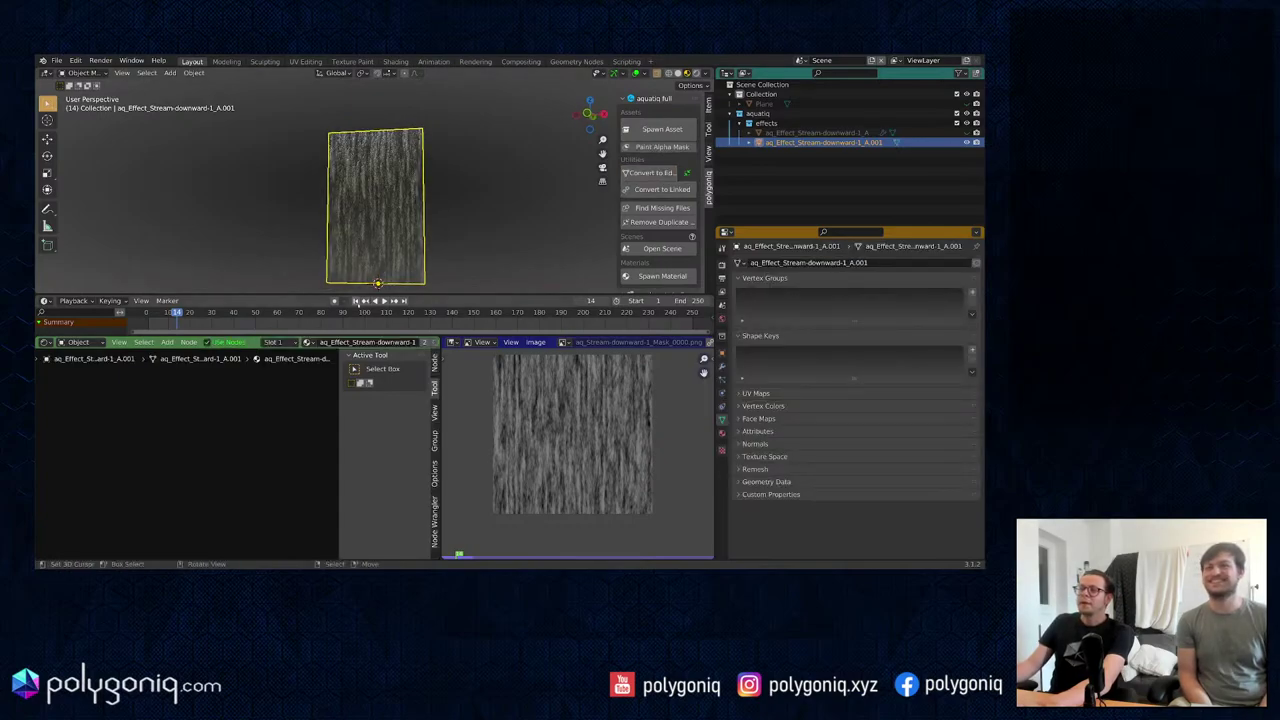
click(356, 301)
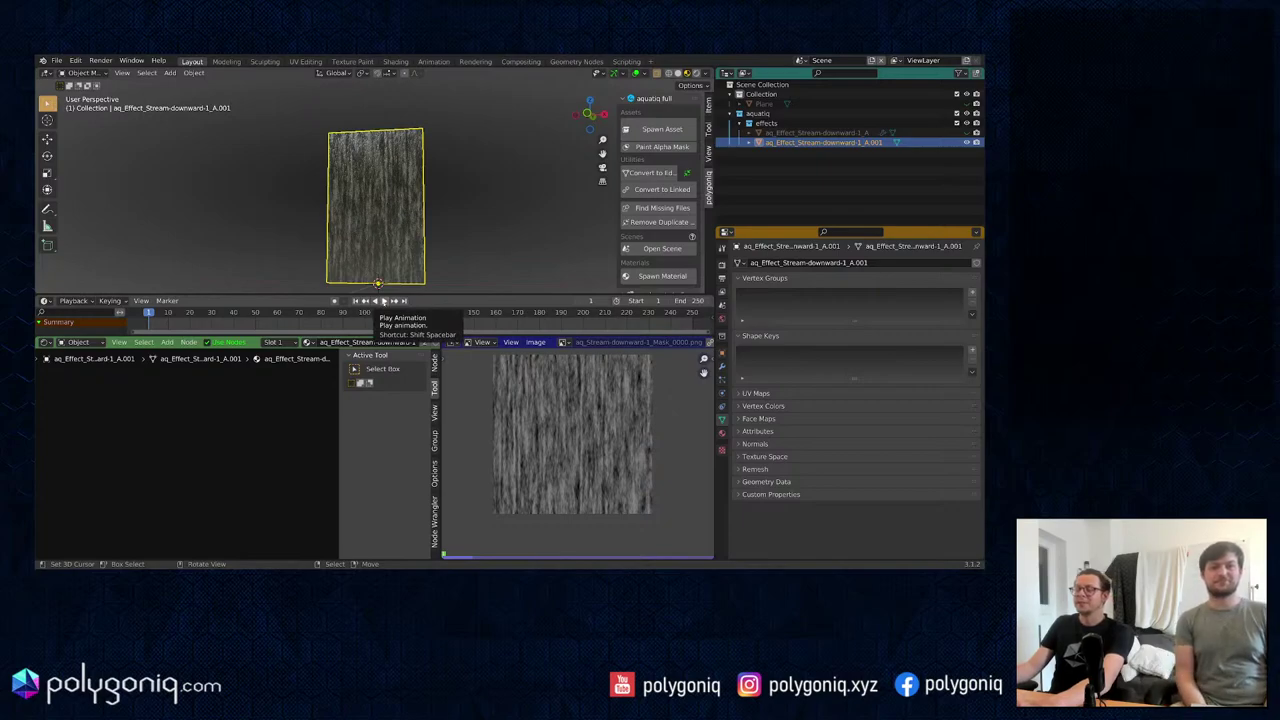
click(383, 300)
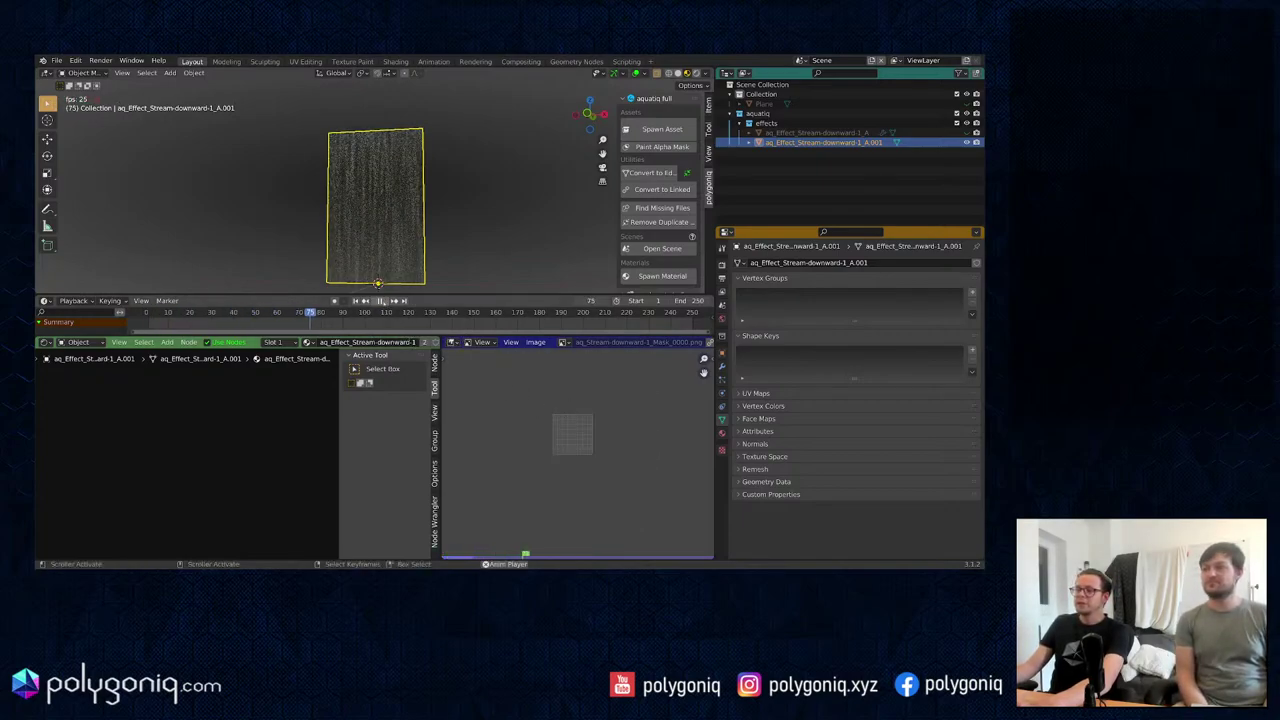
key(space)
Step: Show the mask sequence's image properties and set its Offset to -1 and its Frames to 1500
key(n)
click(709, 387)
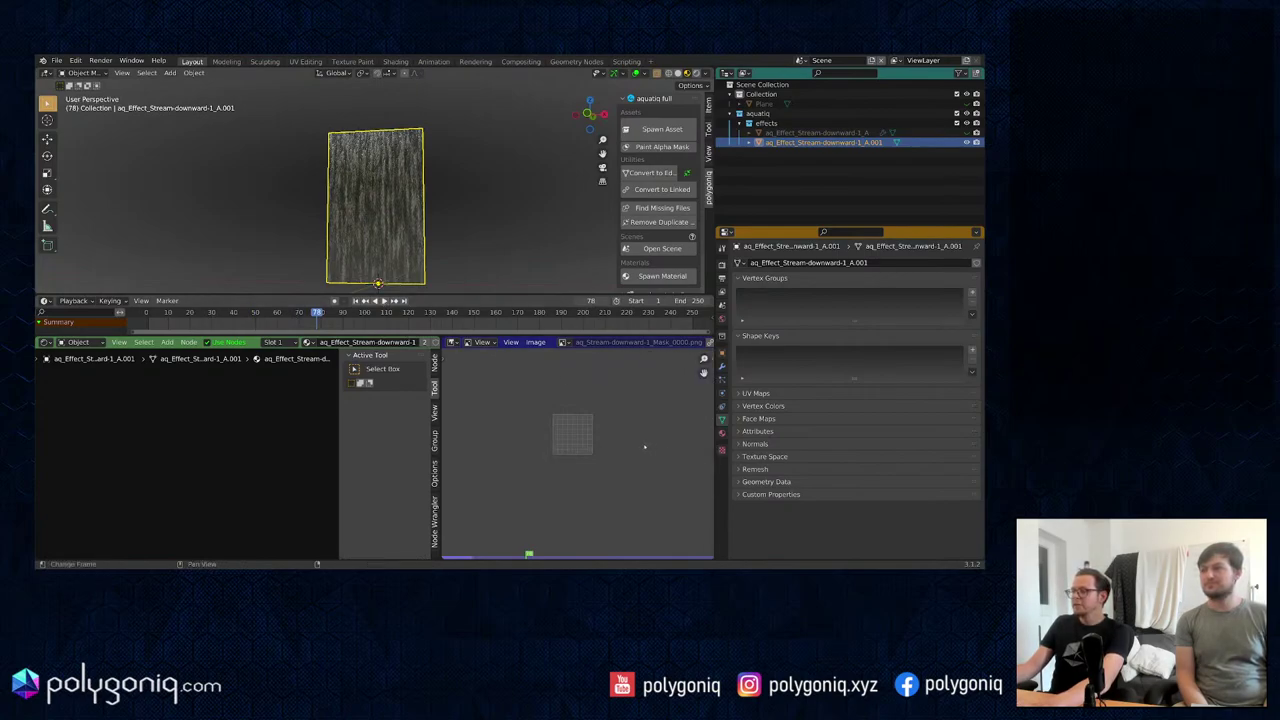
click(673, 437)
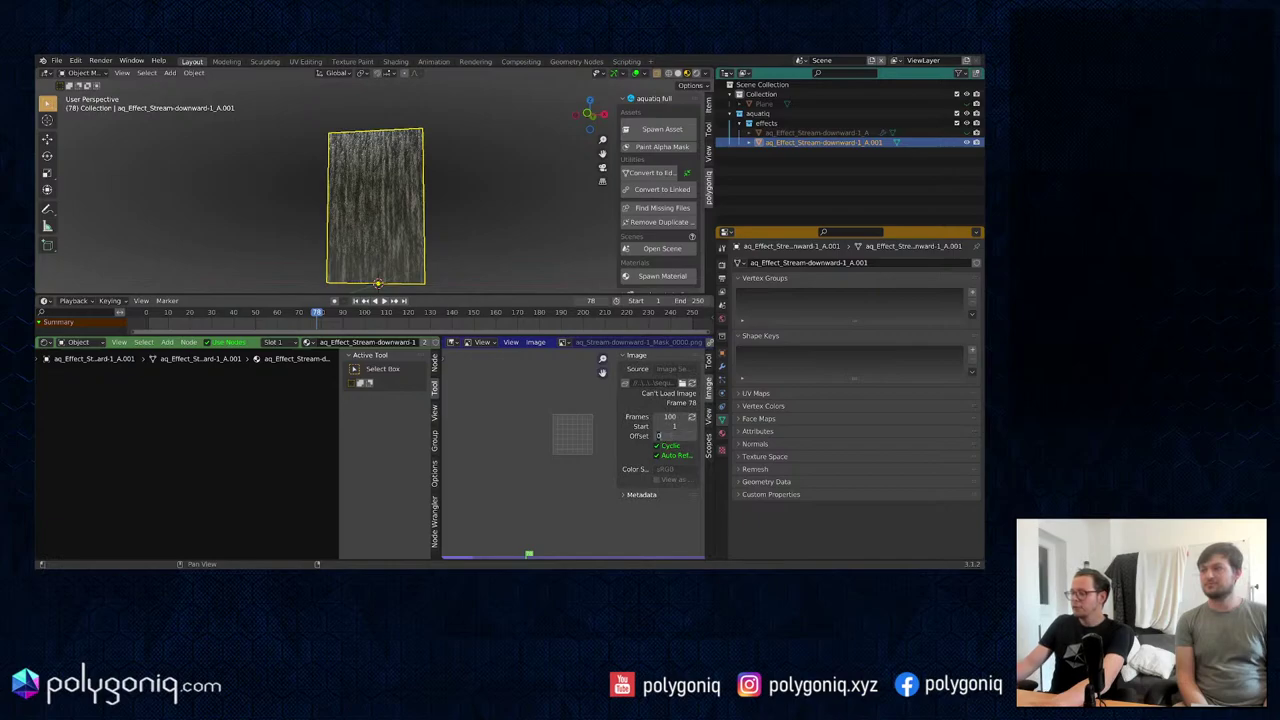
key(Return)
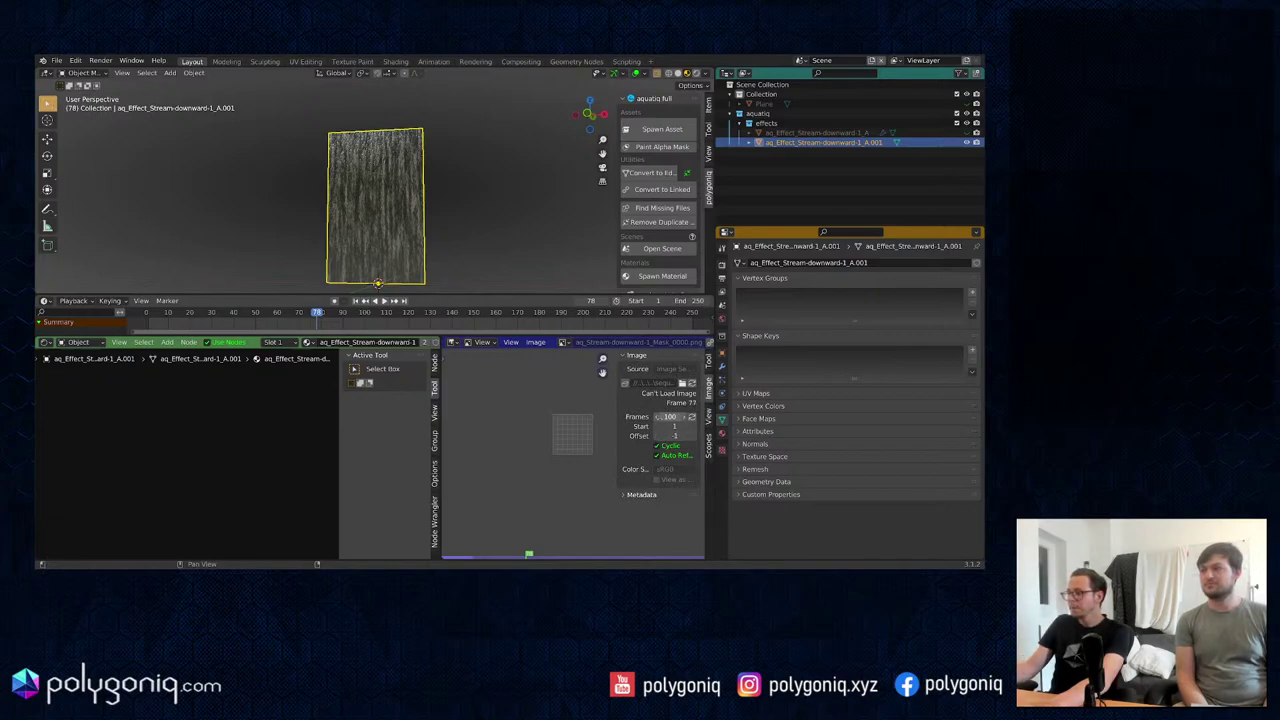
click(662, 417)
text(1500)
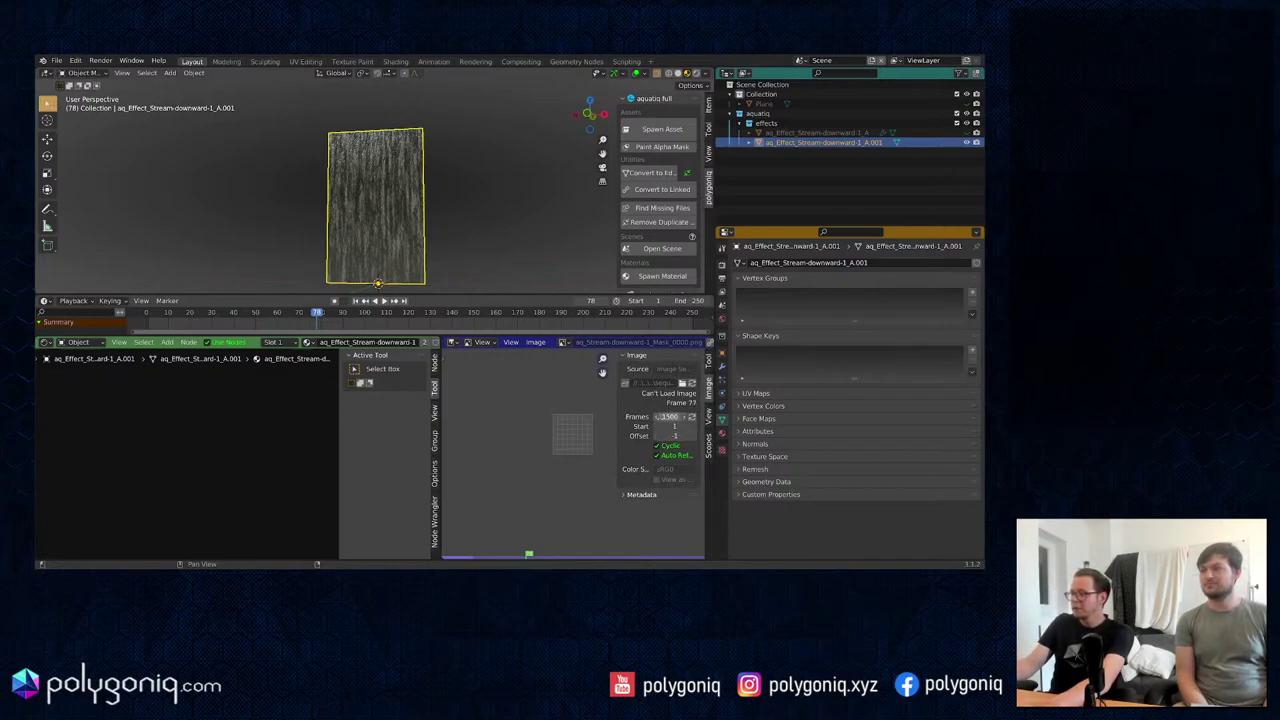
key(Return)
Step: Scrub the mask sequence back to the early frames and examine the stream effect up close at frame 29
drag(460, 558, 469, 555)
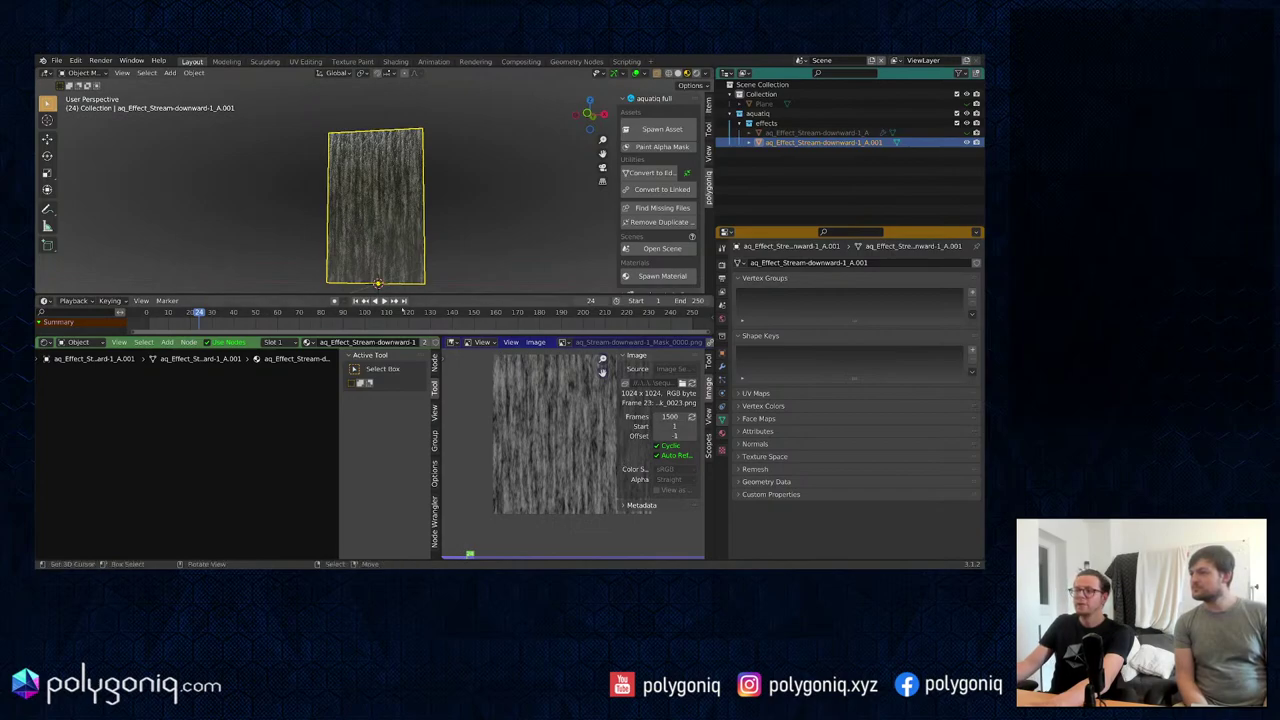
scroll(413, 256, up, 3)
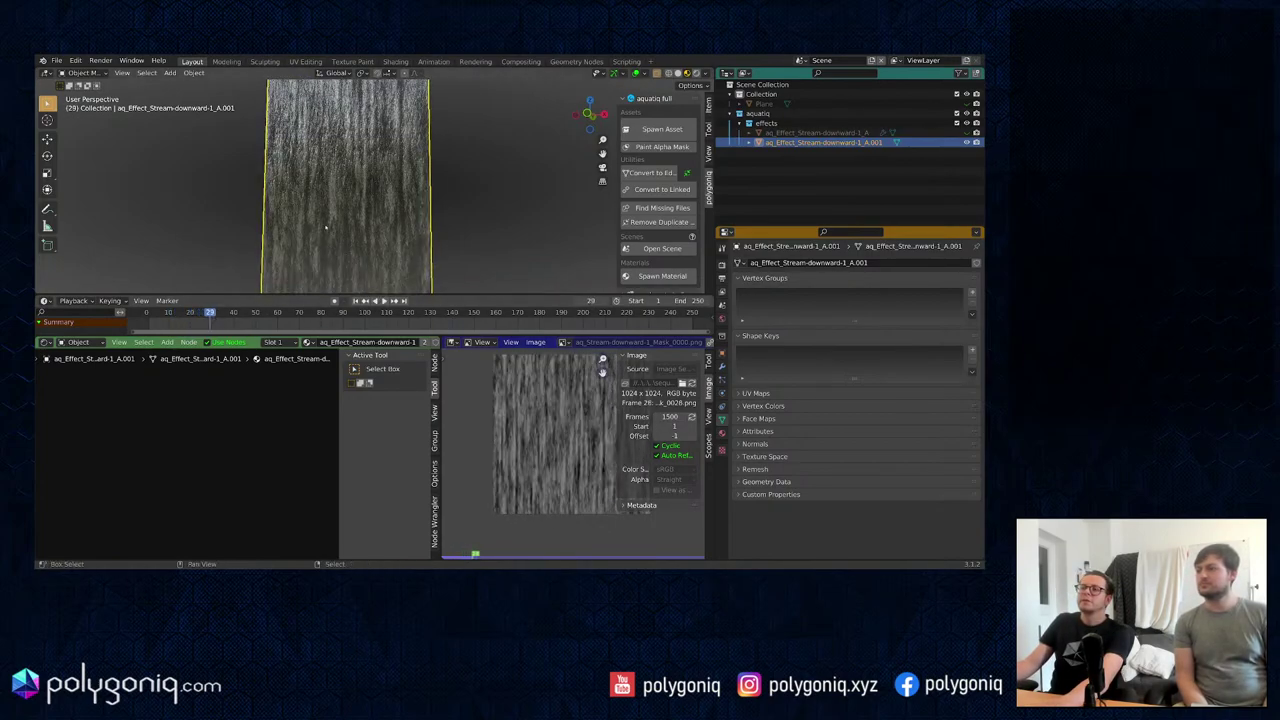
shift+middle_drag(336, 288, 357, 206)
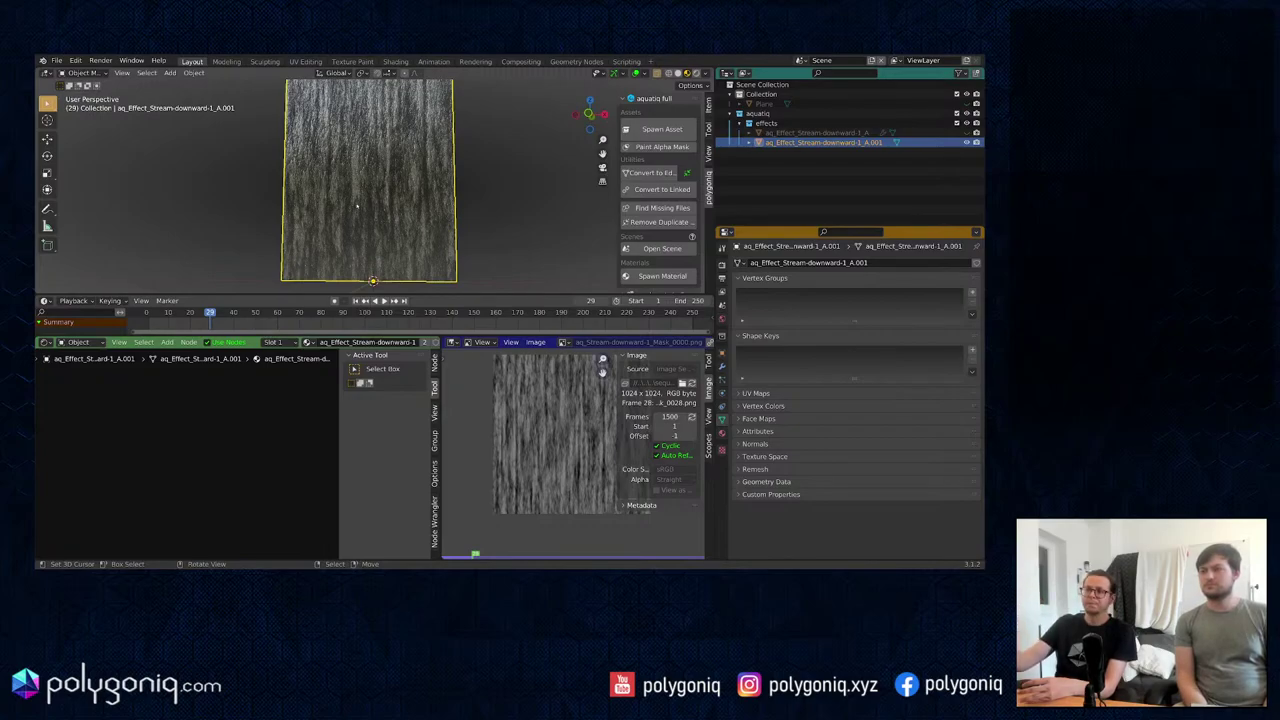
scroll(430, 189, down, 1)
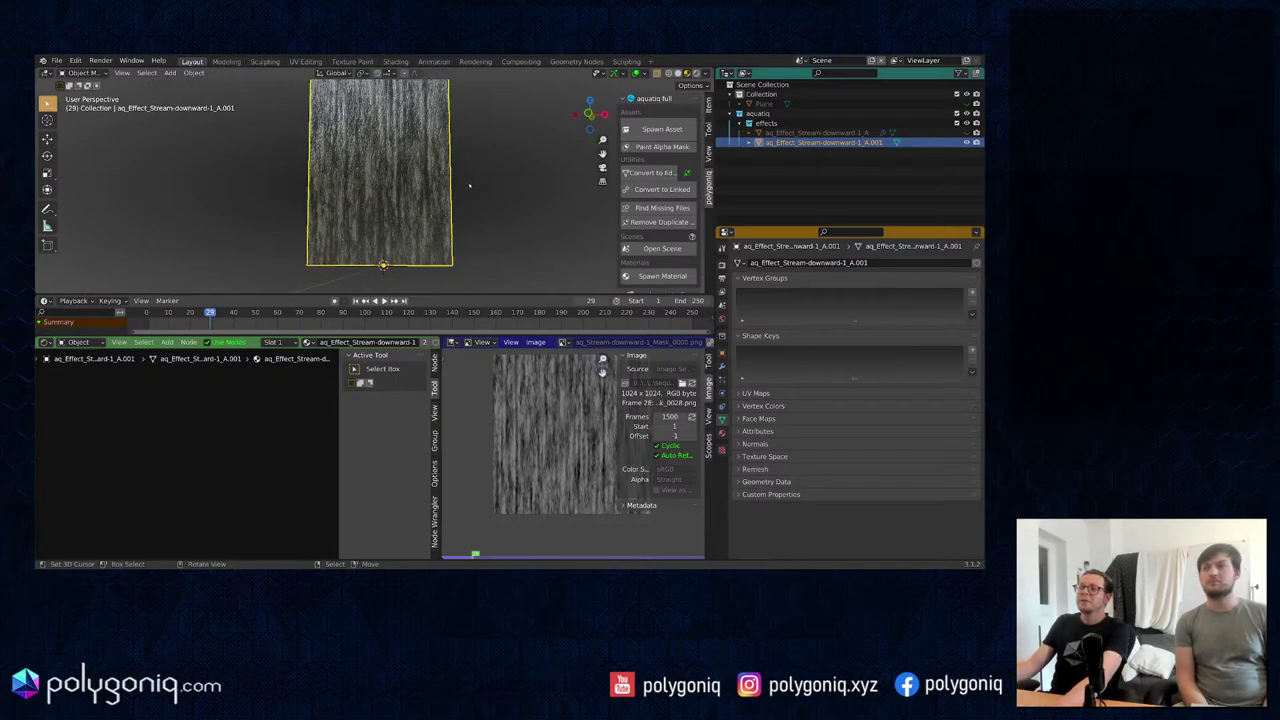
middle_drag(440, 228, 448, 198)
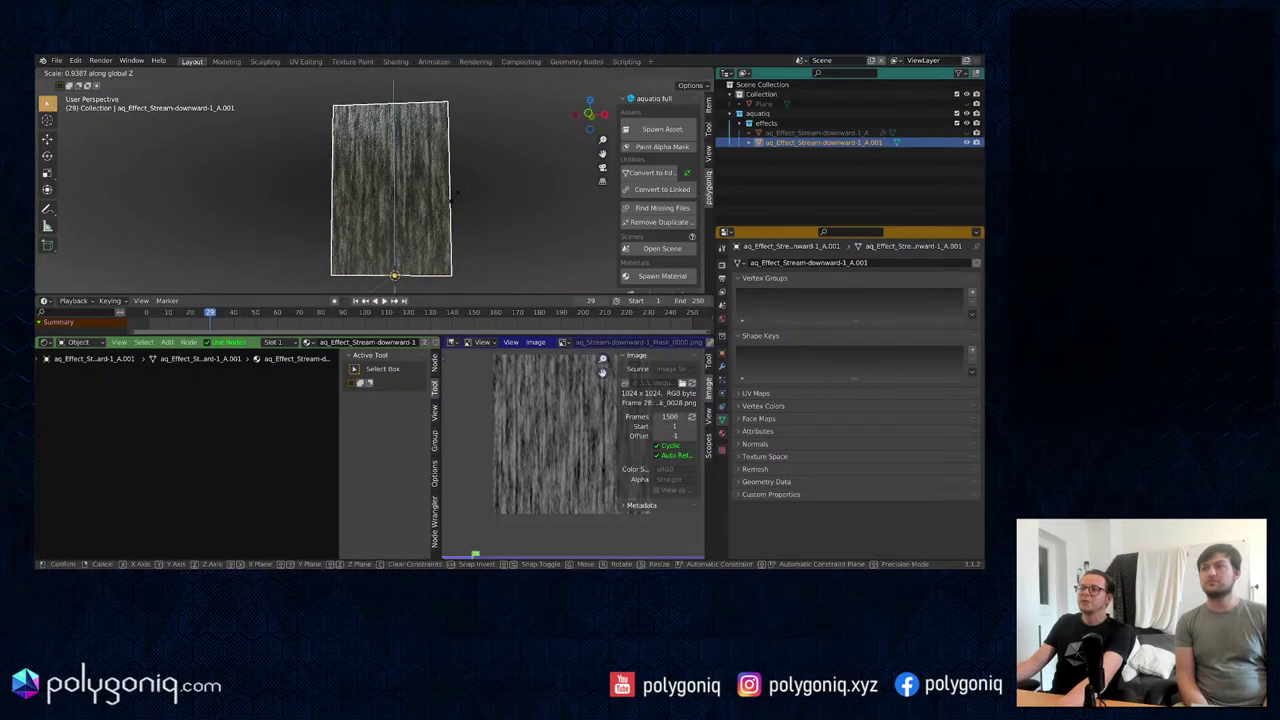
Step: Play the animation, scale the stream effect down along the global Z axis and clear the selection
key(space)
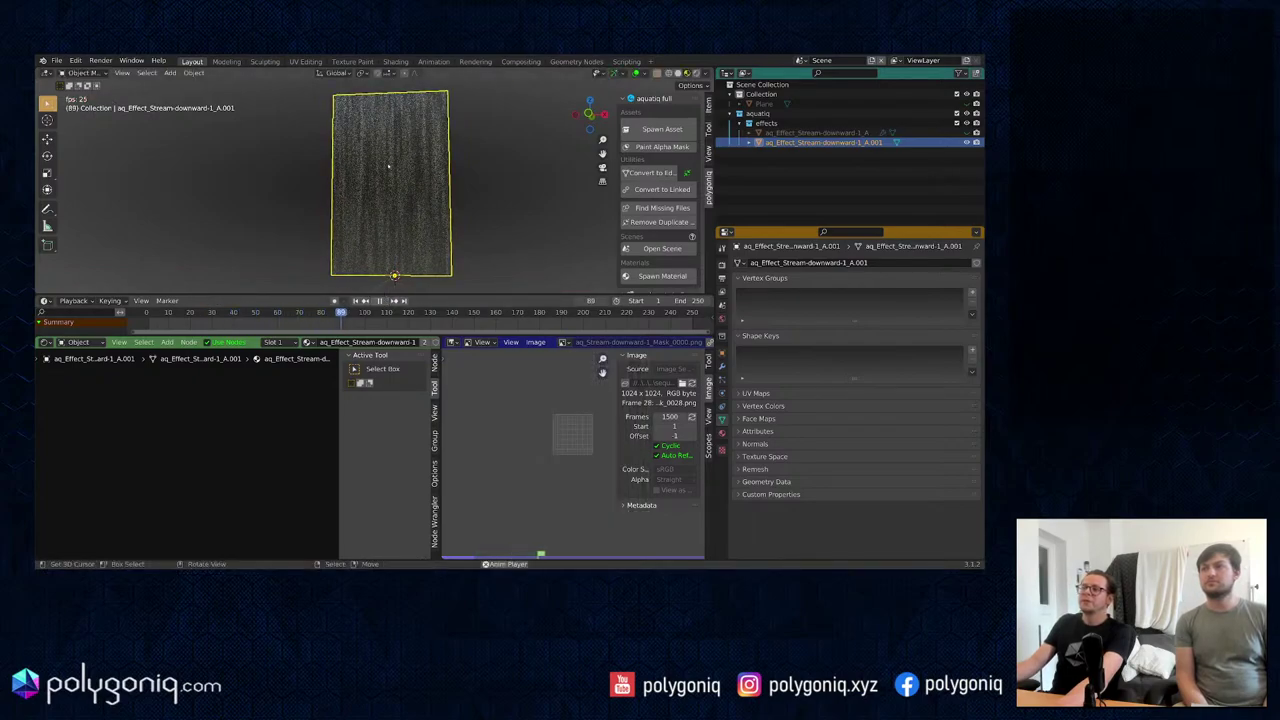
key(s)
key(z)
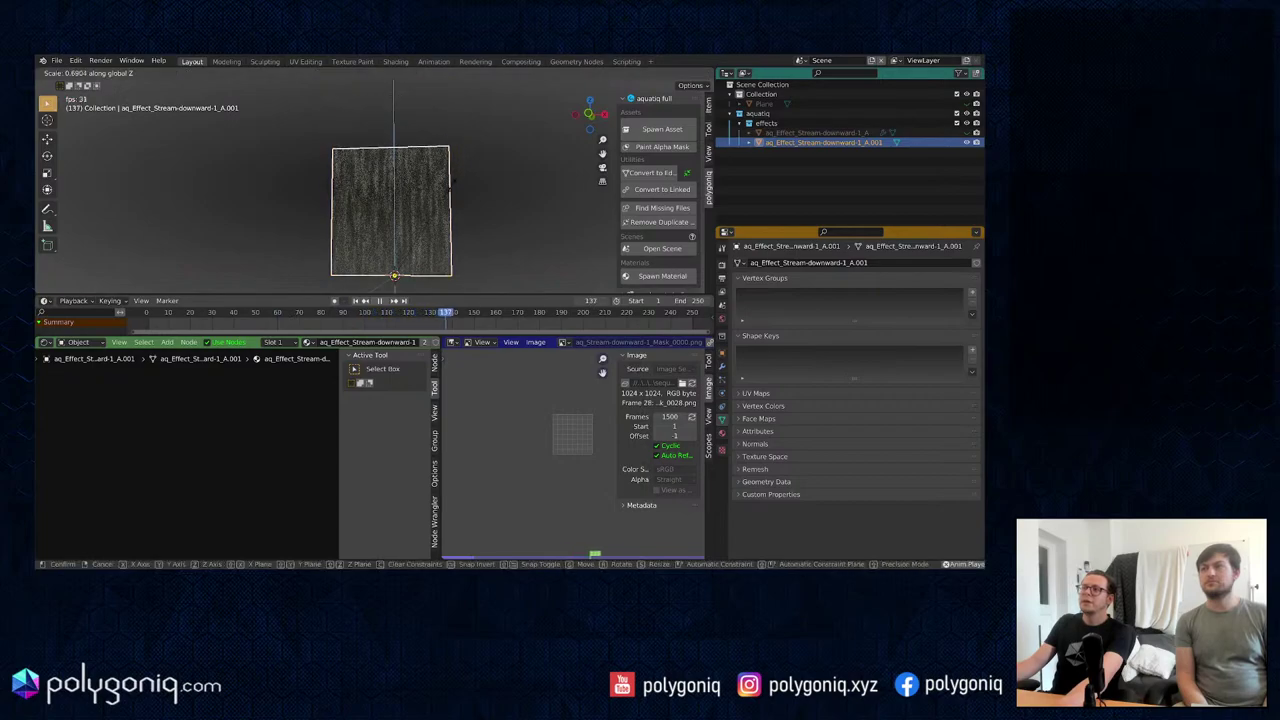
click(440, 235)
click(483, 237)
scroll(472, 254, up, 1)
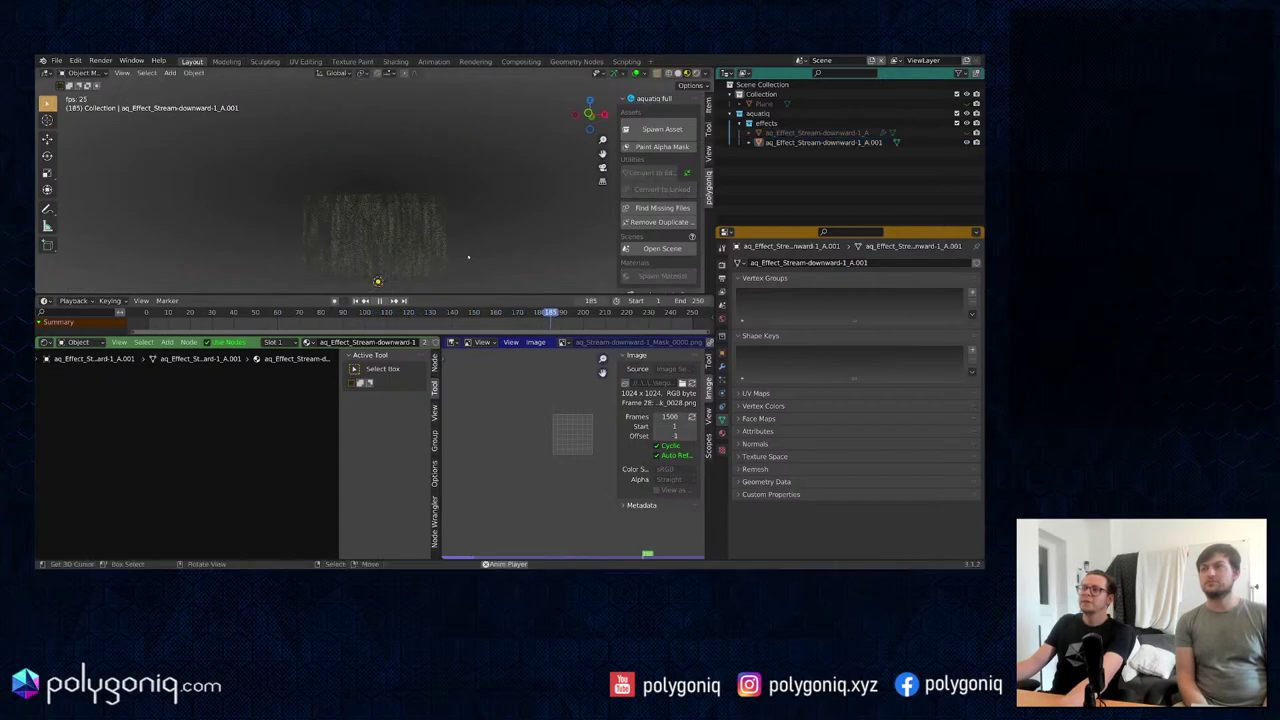
shift+middle_drag(469, 257, 491, 234)
scroll(491, 234, up, 2)
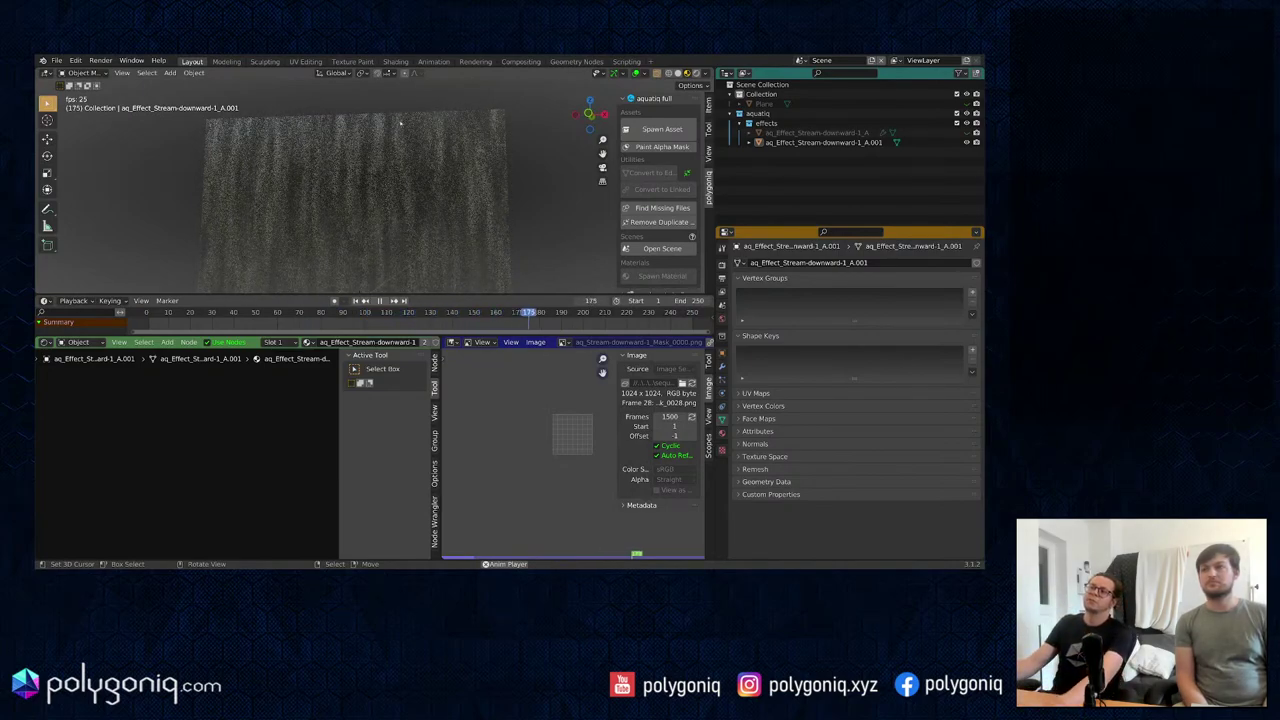
Step: Stretch the stream effect upward along the global Z axis and view it deselected while the animation plays
scroll(368, 205, down, 3)
click(364, 195)
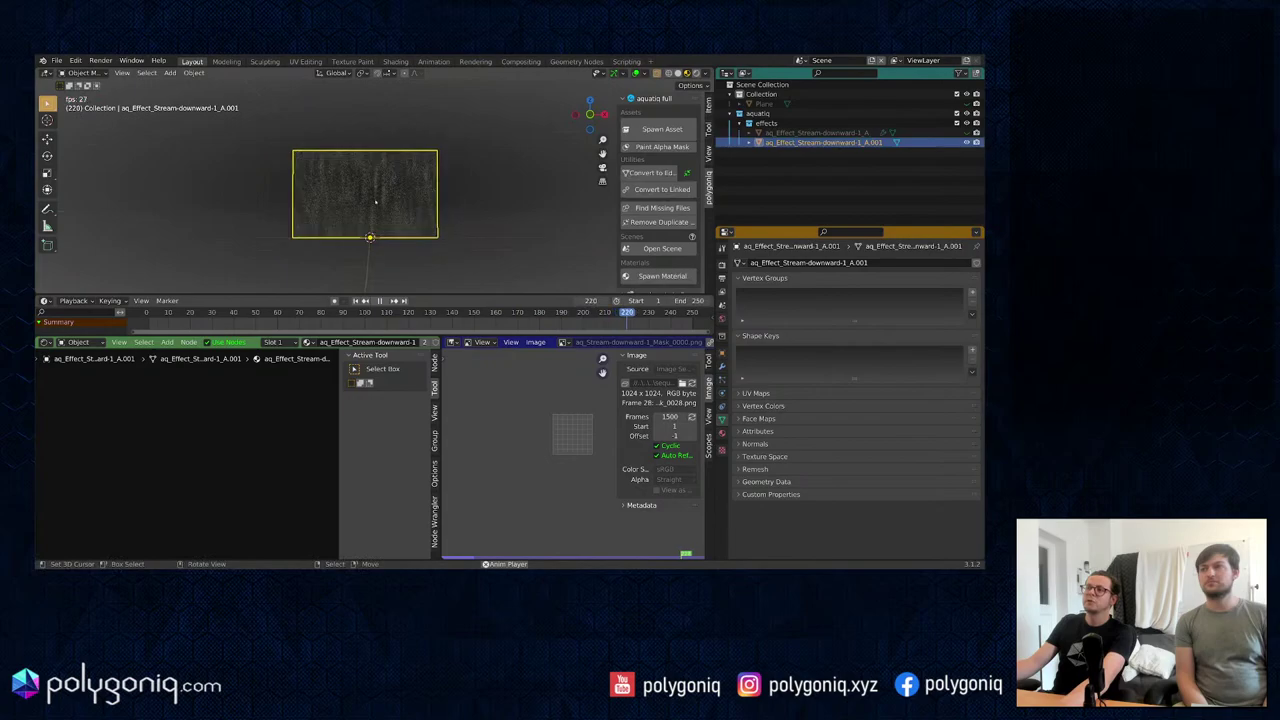
key(s)
key(z)
click(398, 125)
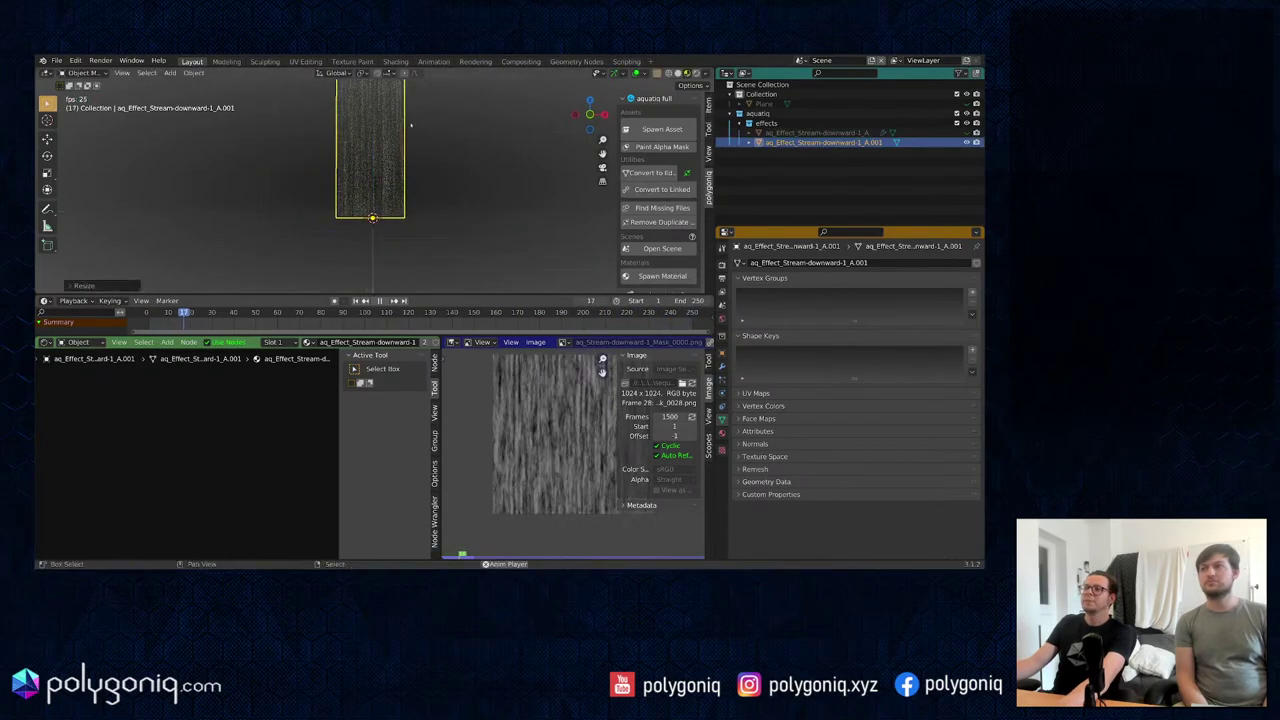
shift+middle_drag(418, 133, 407, 180)
key(alt+a)
scroll(400, 178, up, 2)
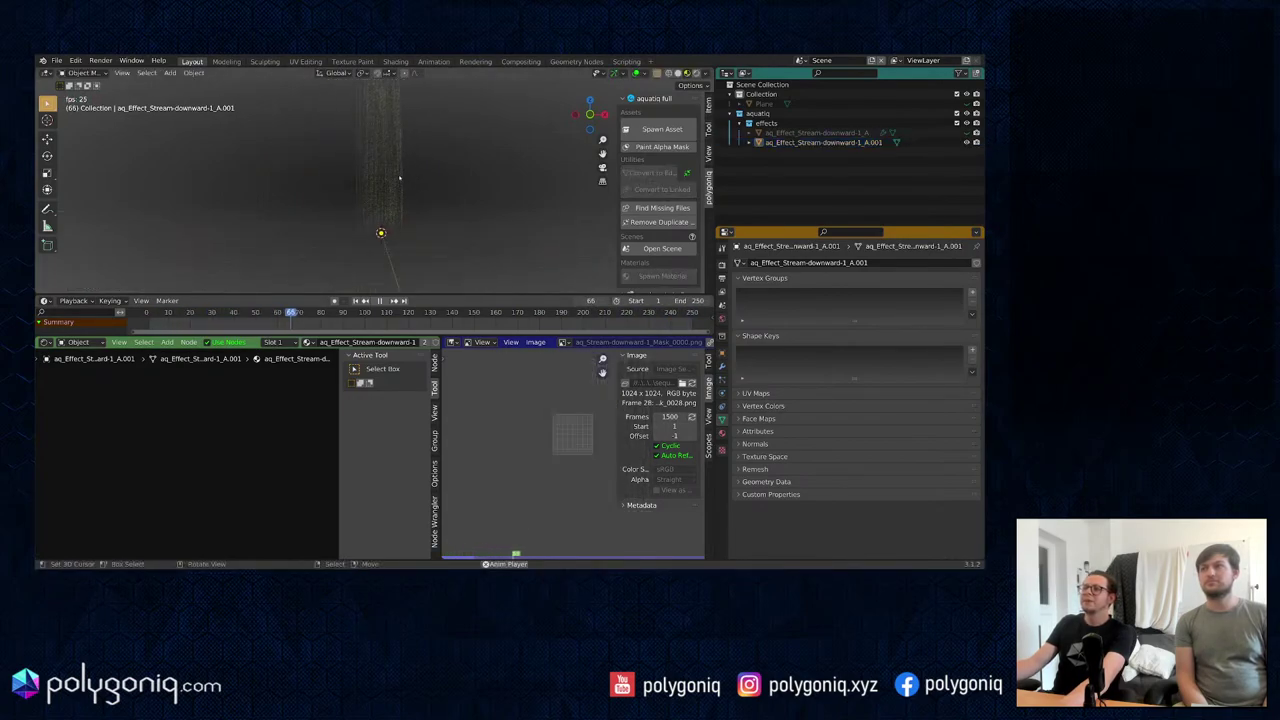
Step: Scale the tall stream effect down along the global Z axis to about 0.42 and inspect it up close
click(396, 176)
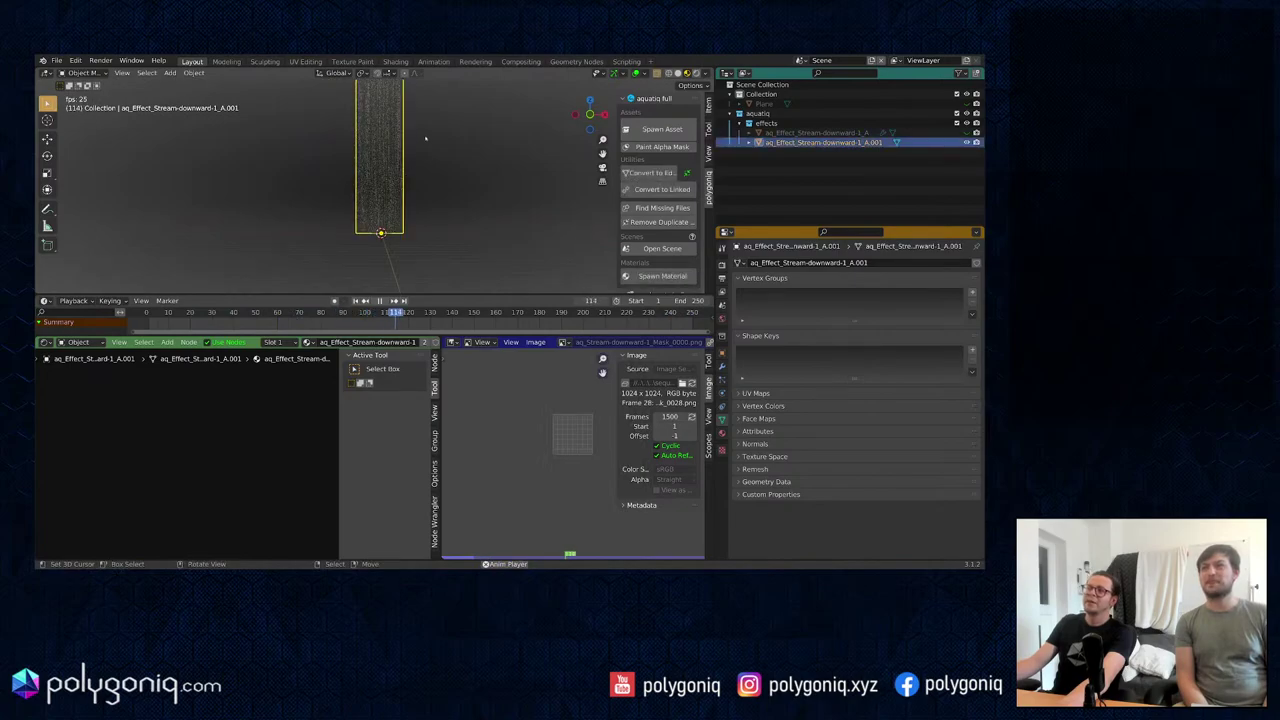
key(s)
key(z)
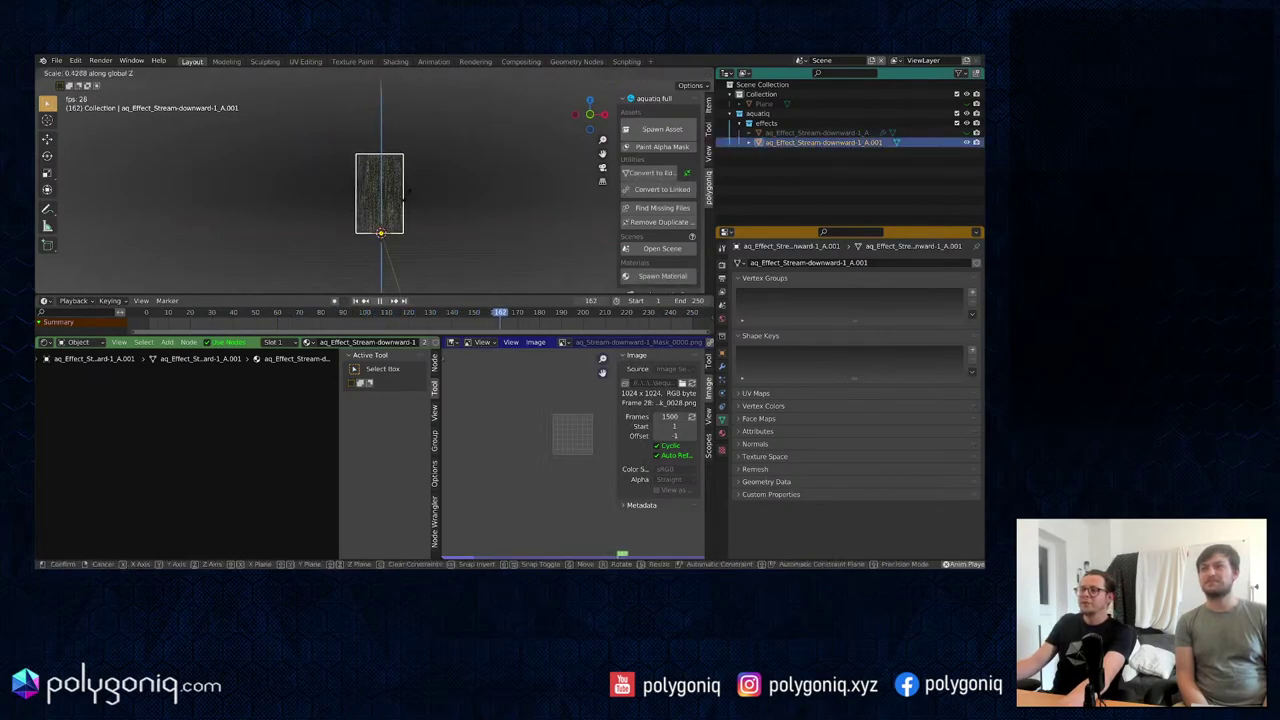
click(405, 200)
scroll(404, 201, up, 3)
scroll(408, 216, up, 1)
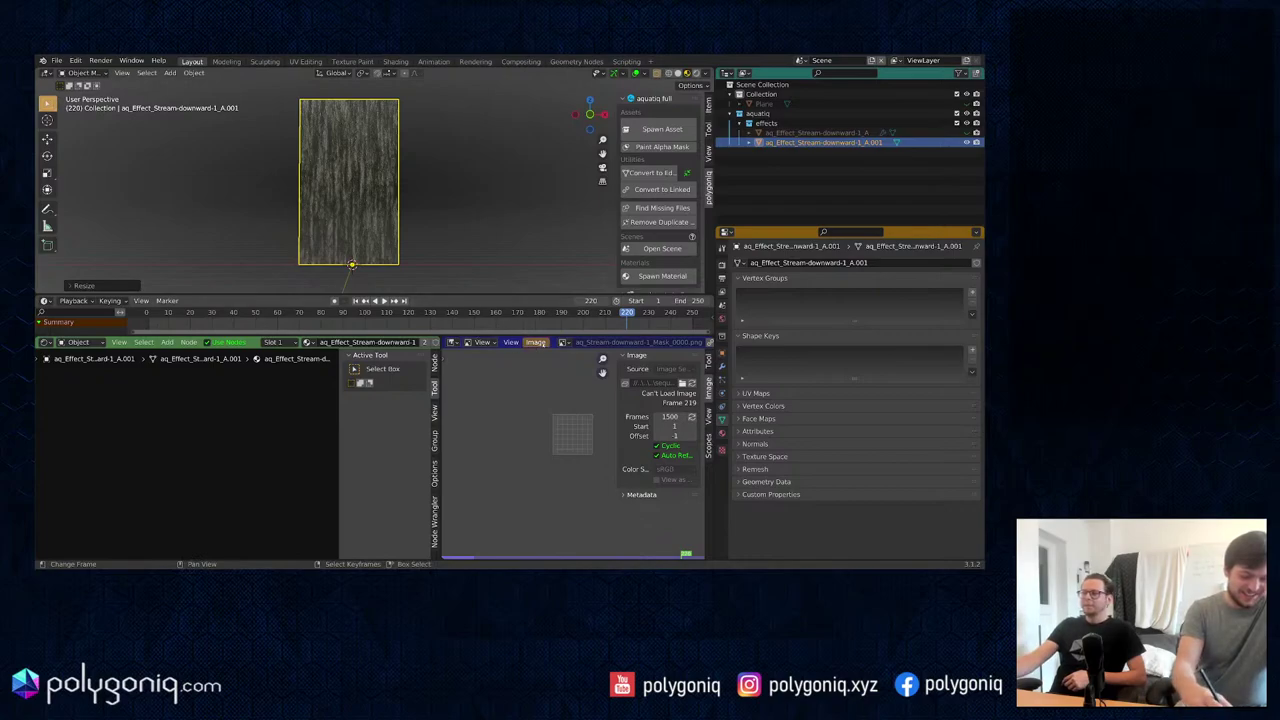
Step: Look through the list of images available in the image editor
scroll(536, 342, down, 1)
scroll(566, 341, down, 2)
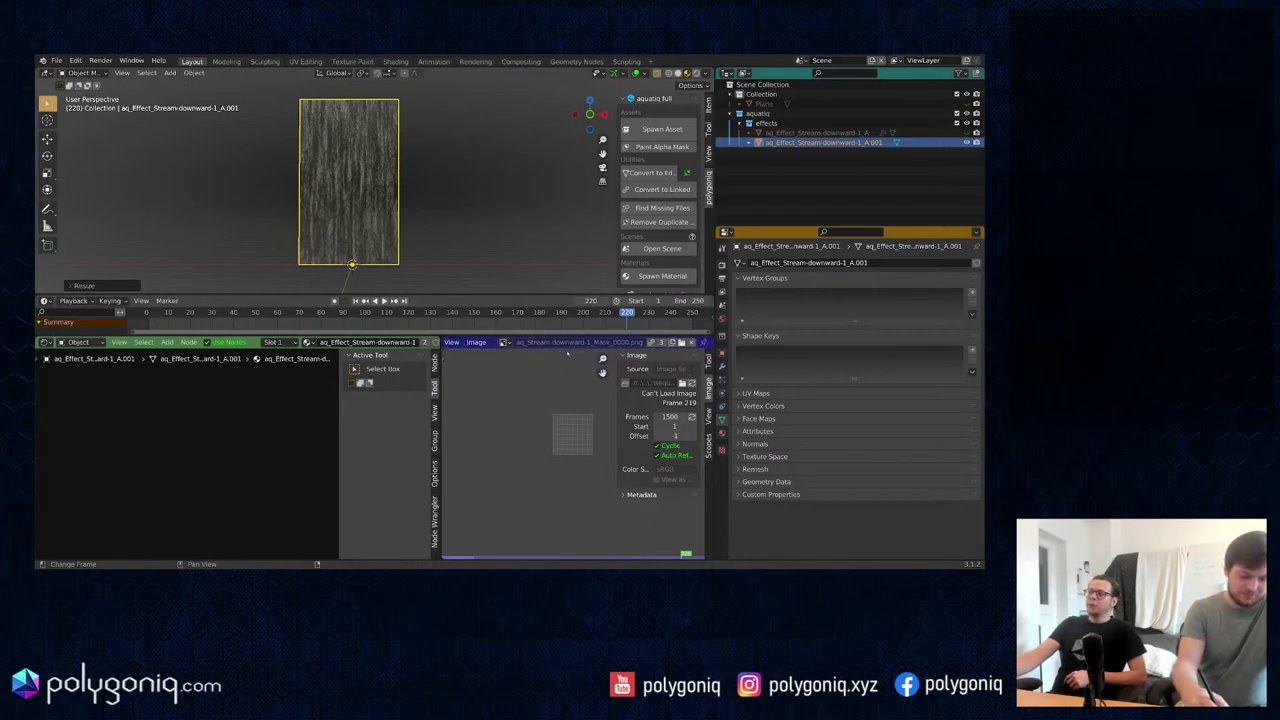
click(505, 342)
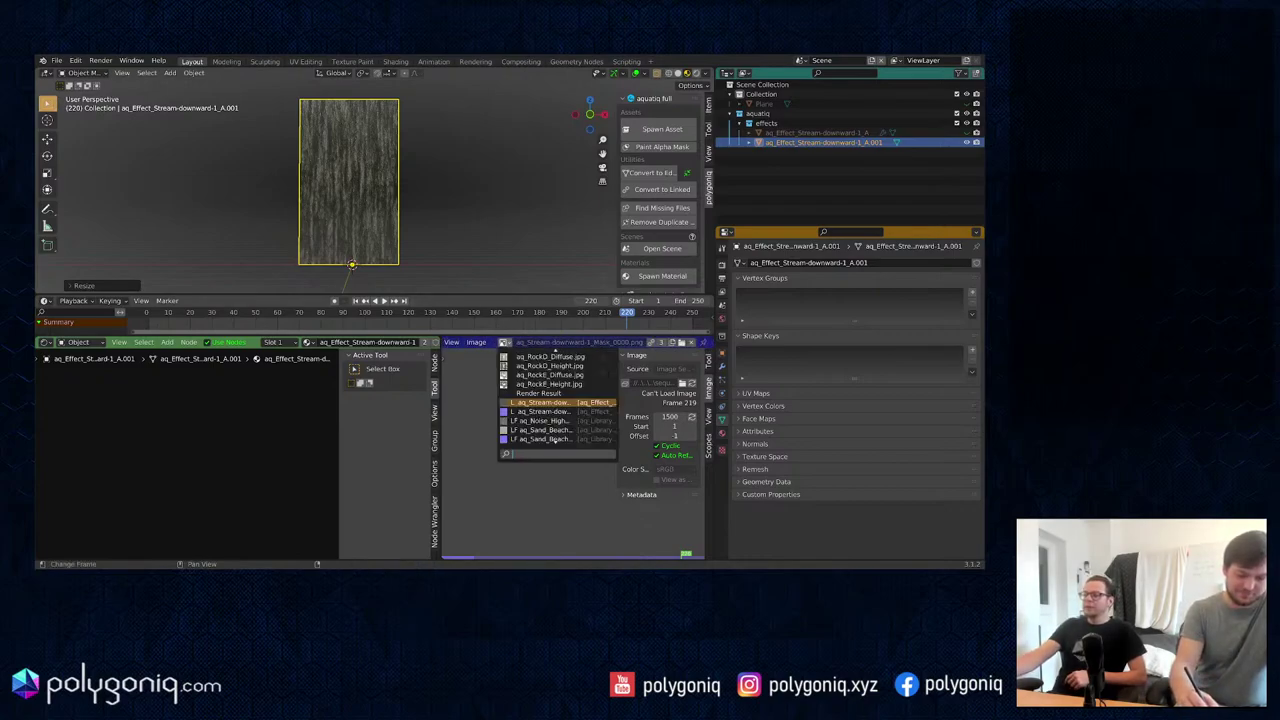
click(505, 342)
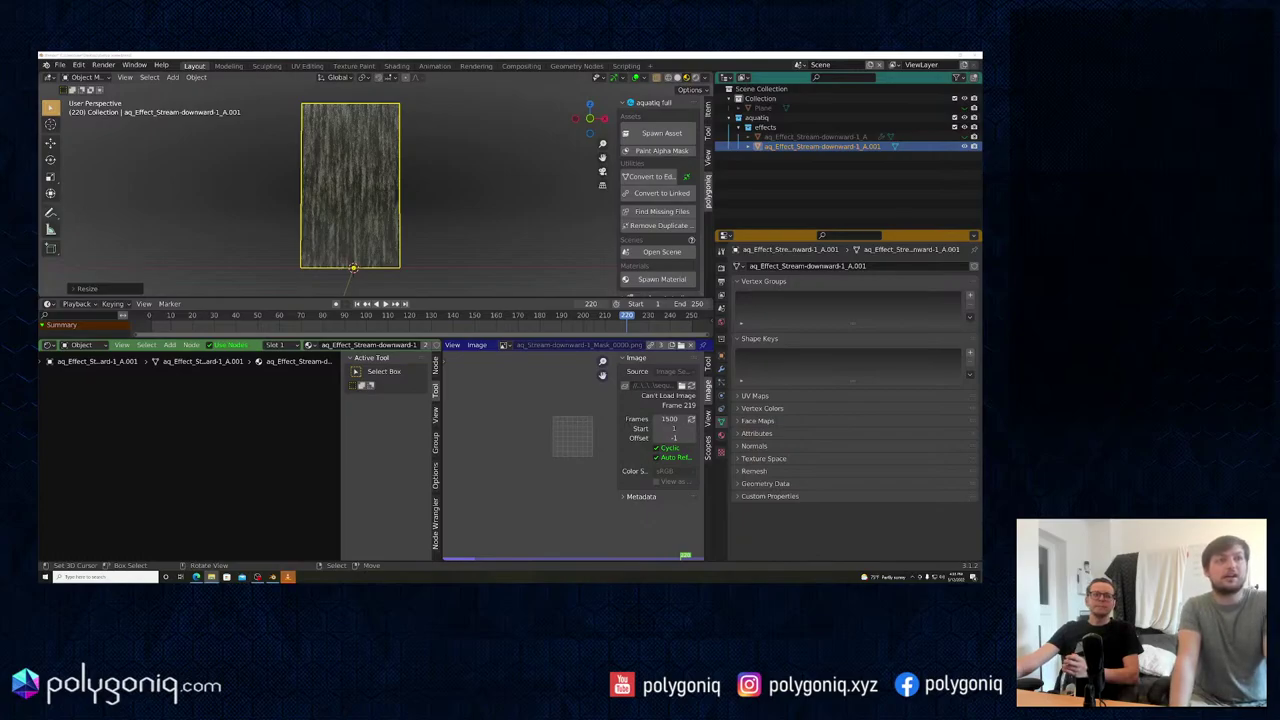
Step: Switch to VLC and review the Brokis_Seamless.mp4 water wall render and the other showcase animations
key(alt+Tab)
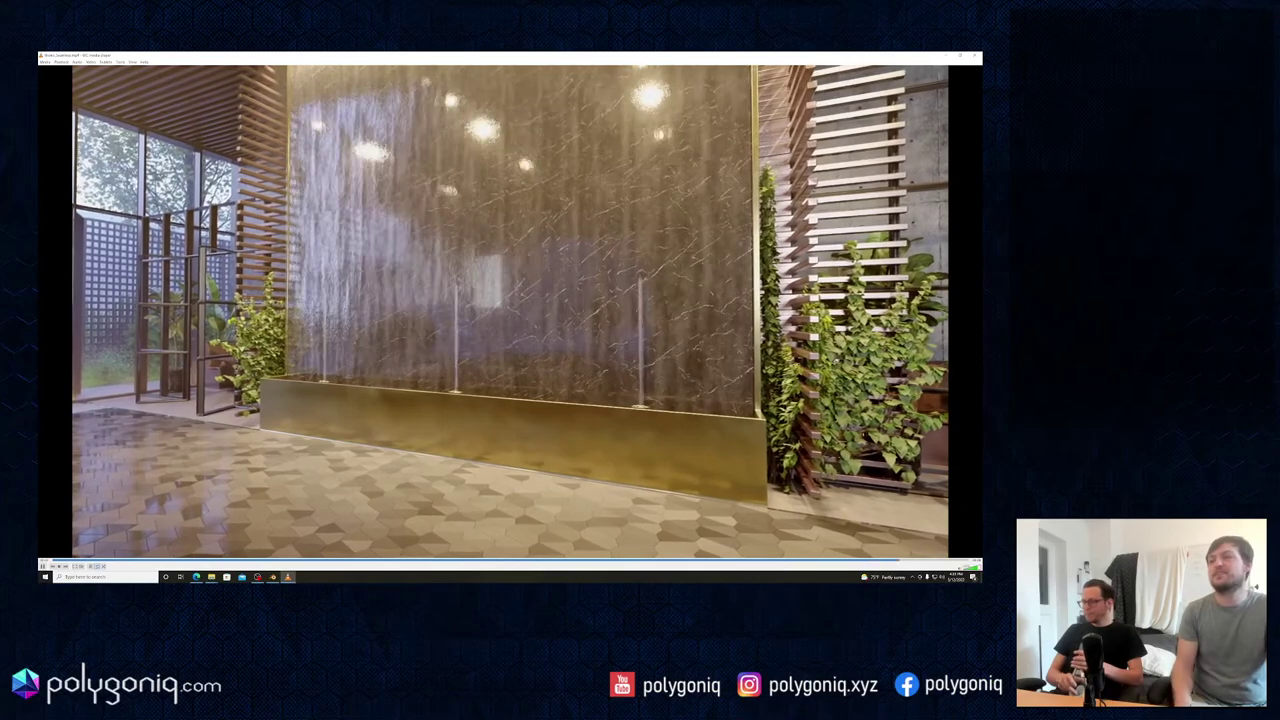
key(space)
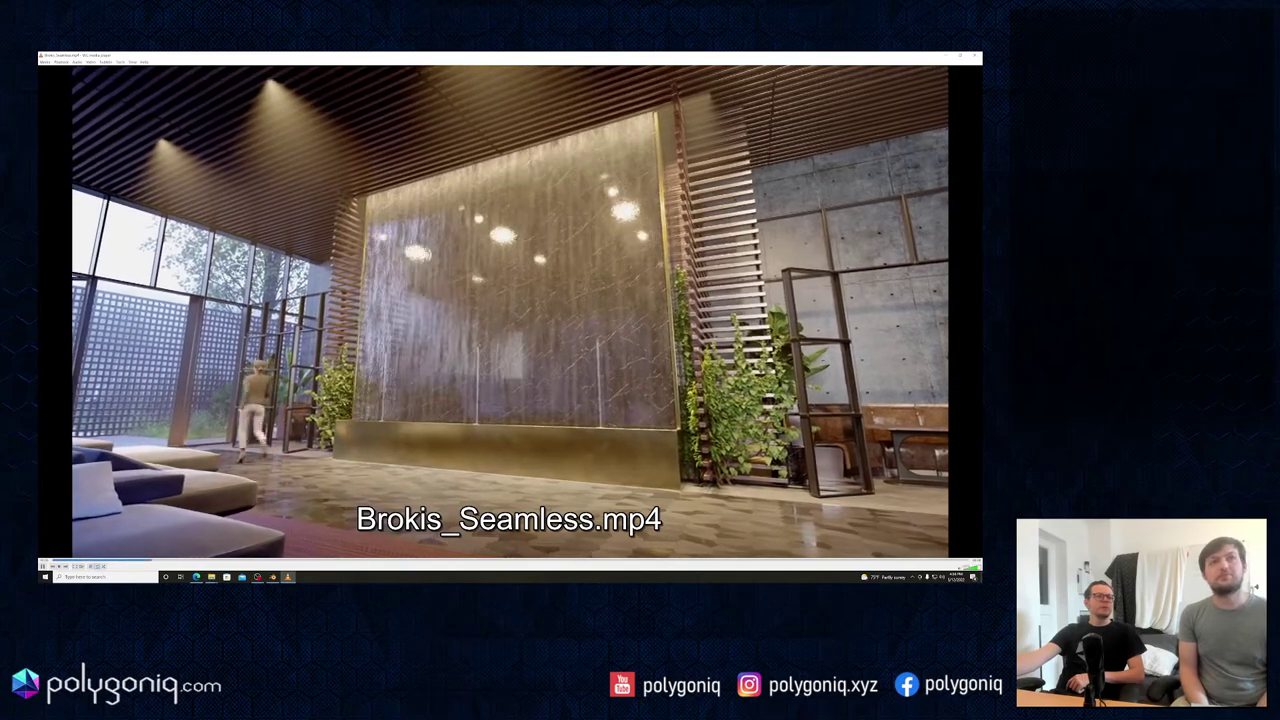
key(n)
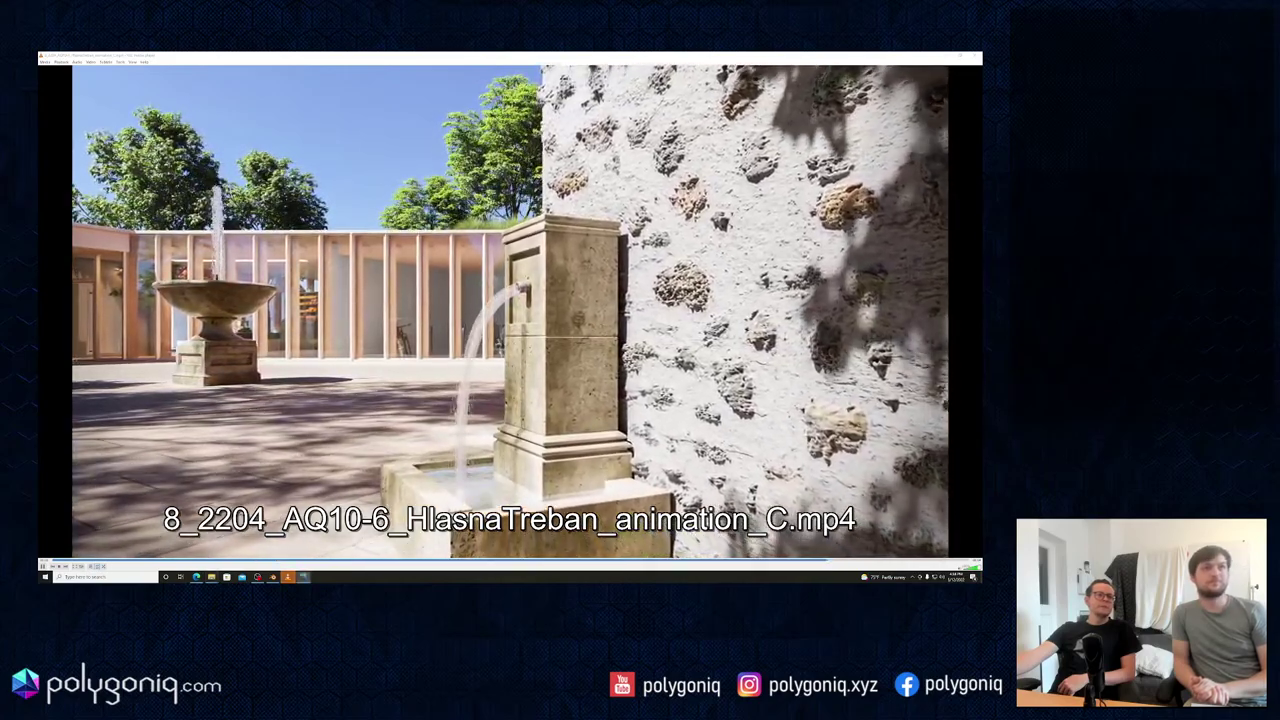
Step: View the night fountain render in Photos, and switch back to VLC to watch the fountain clip and xicht.mp4
key(alt+Tab)
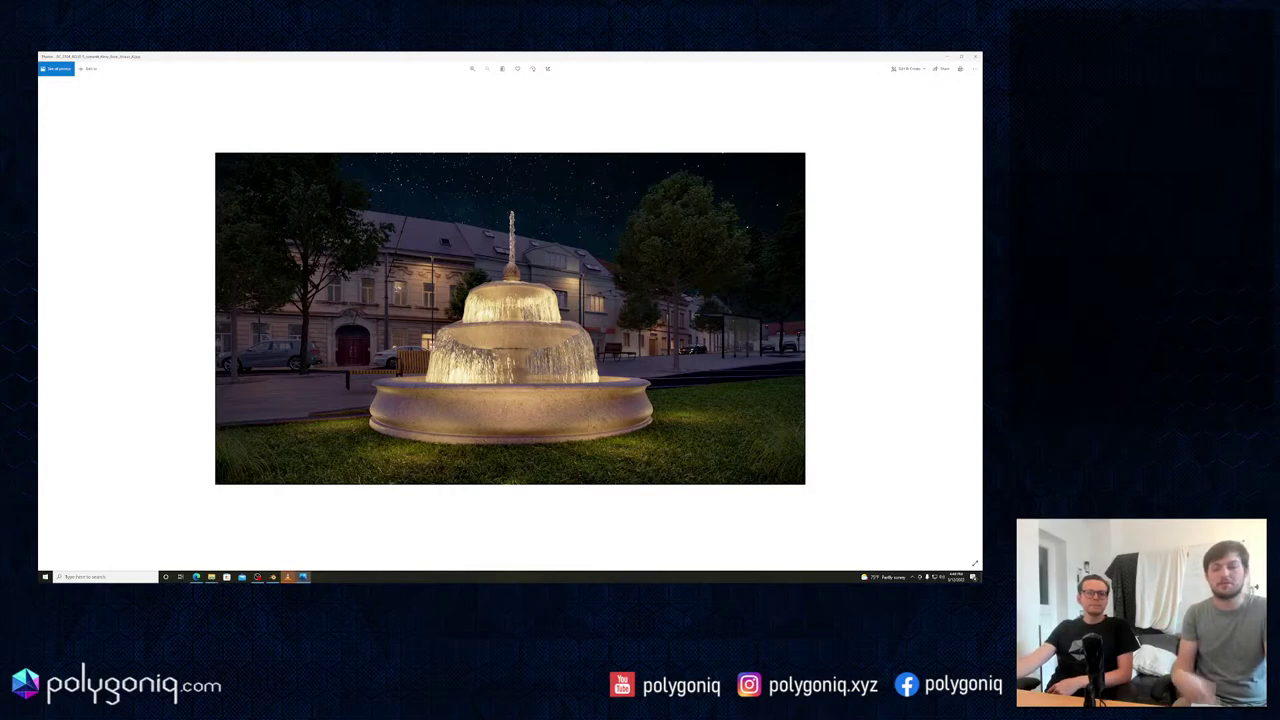
key(alt+Tab)
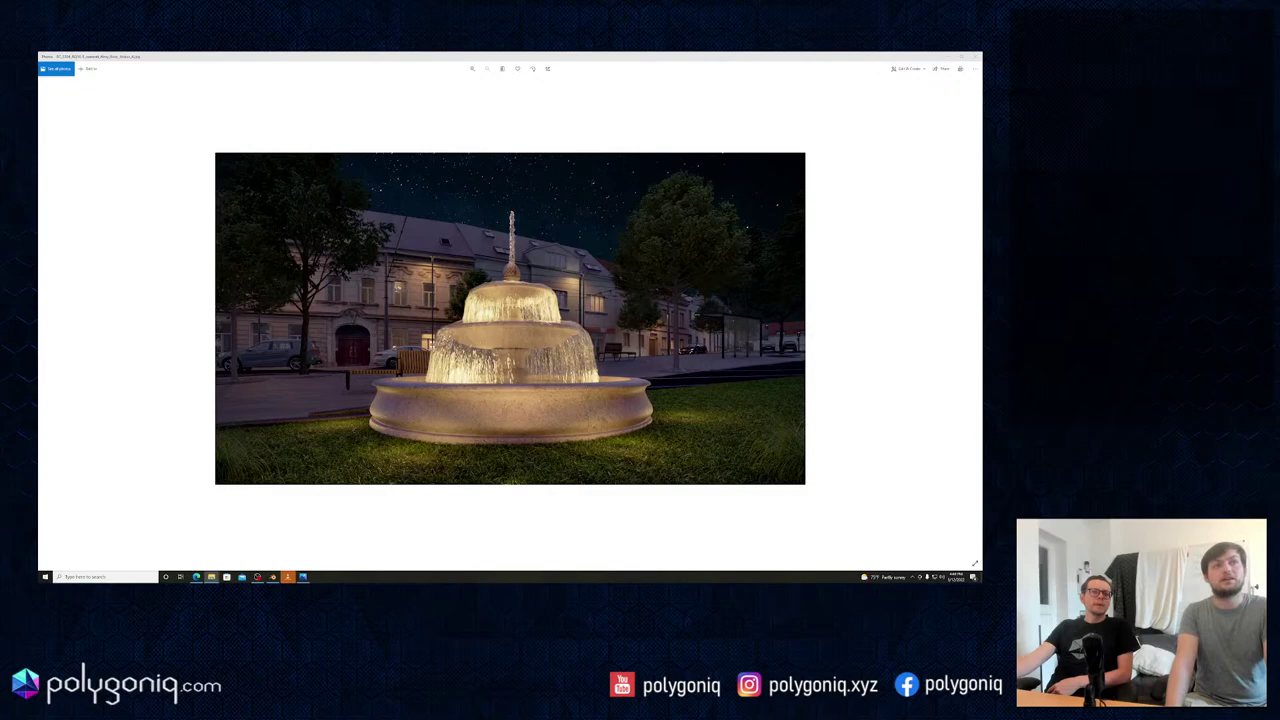
click(285, 578)
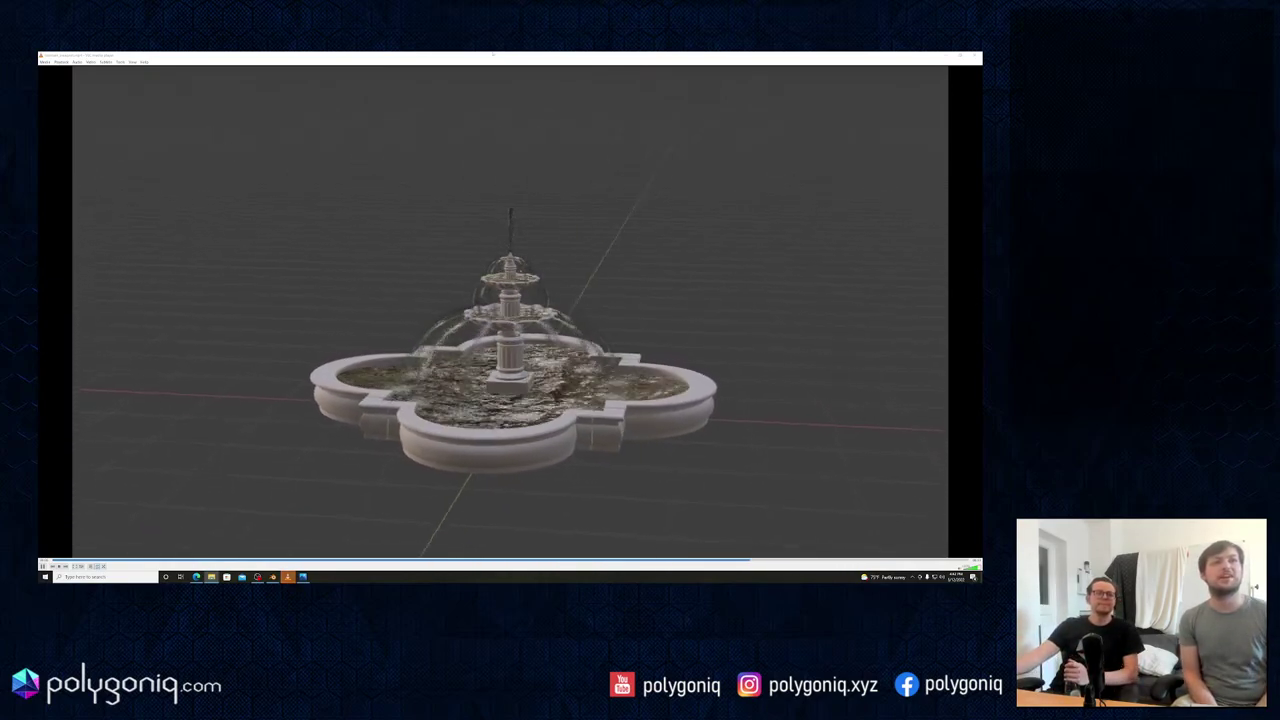
key(n)
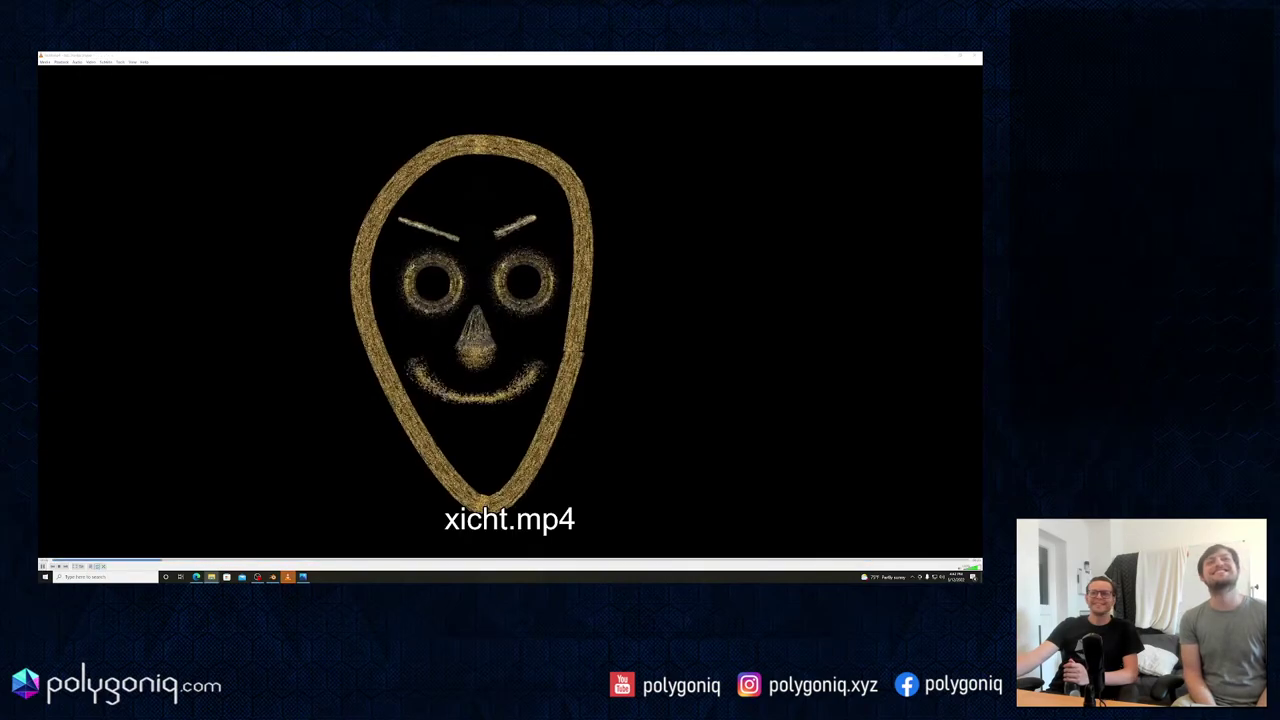
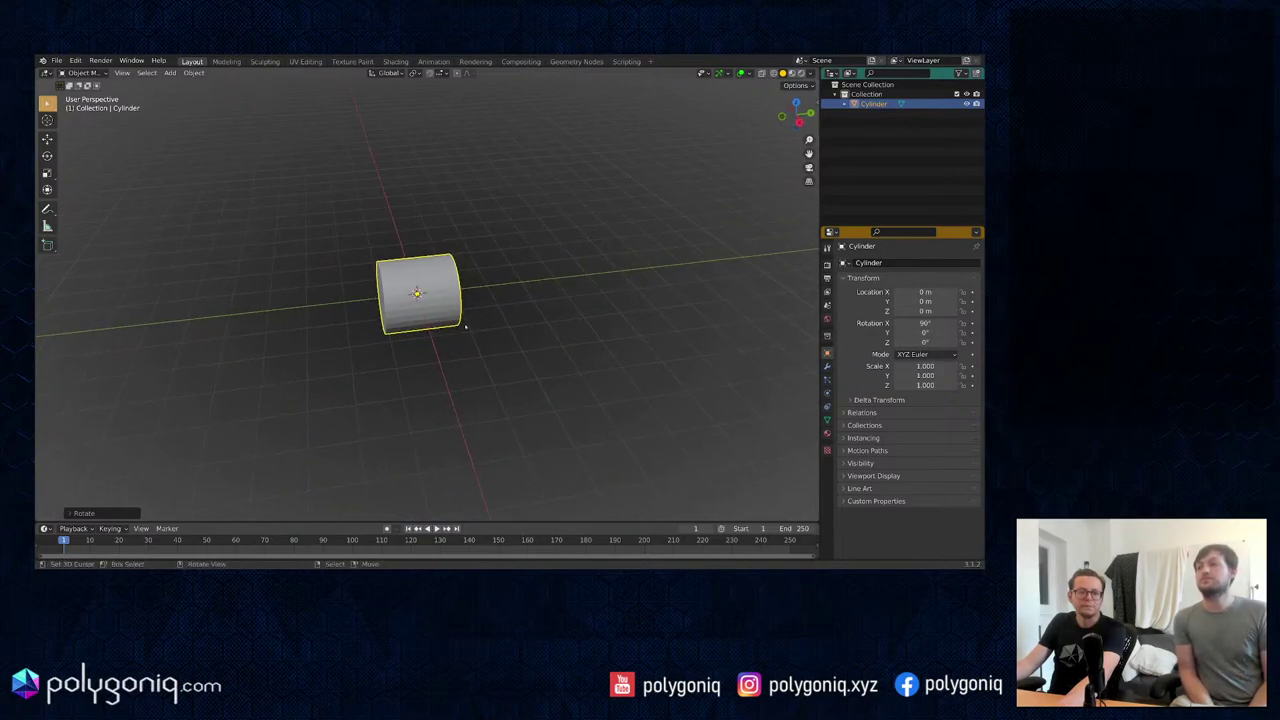
Step: Stretch the cylinder along the global Y axis to about 5.3 times its length and apply all its transforms
scroll(468, 324, up, 1)
key(s)
key(shift+z)
key(y)
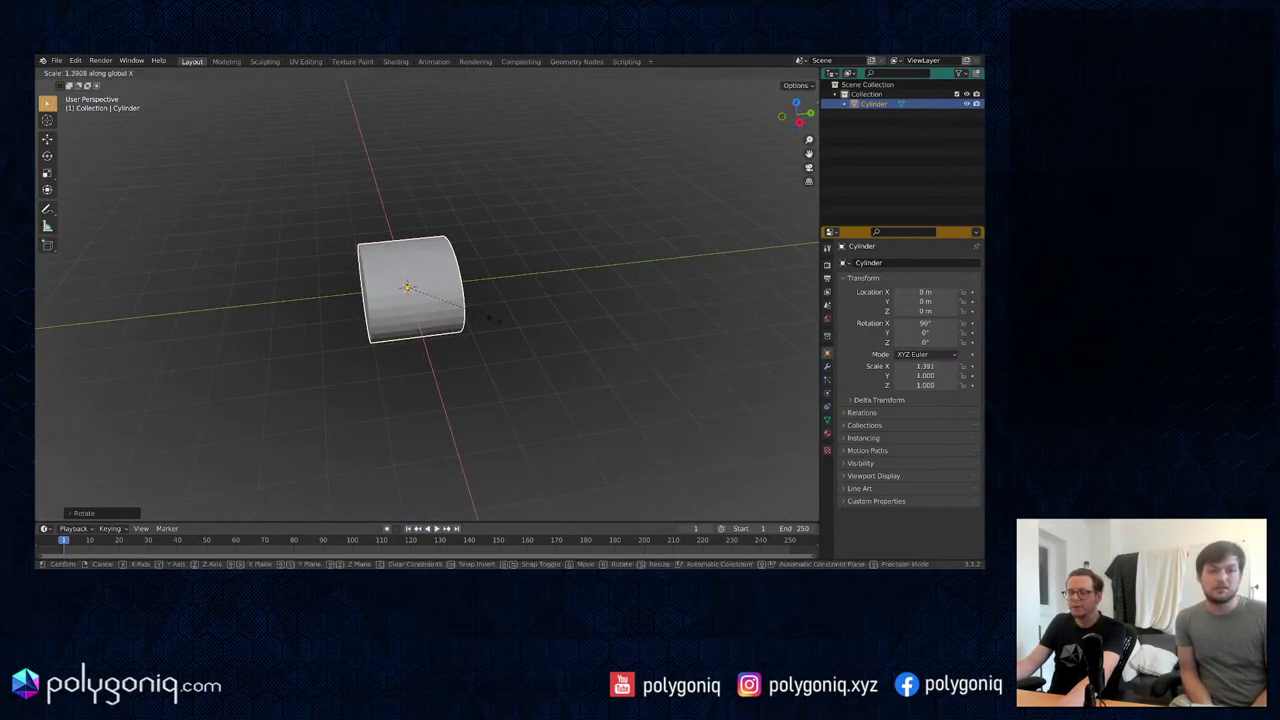
click(762, 296)
middle_drag(480, 307, 452, 296)
key(ctrl+a)
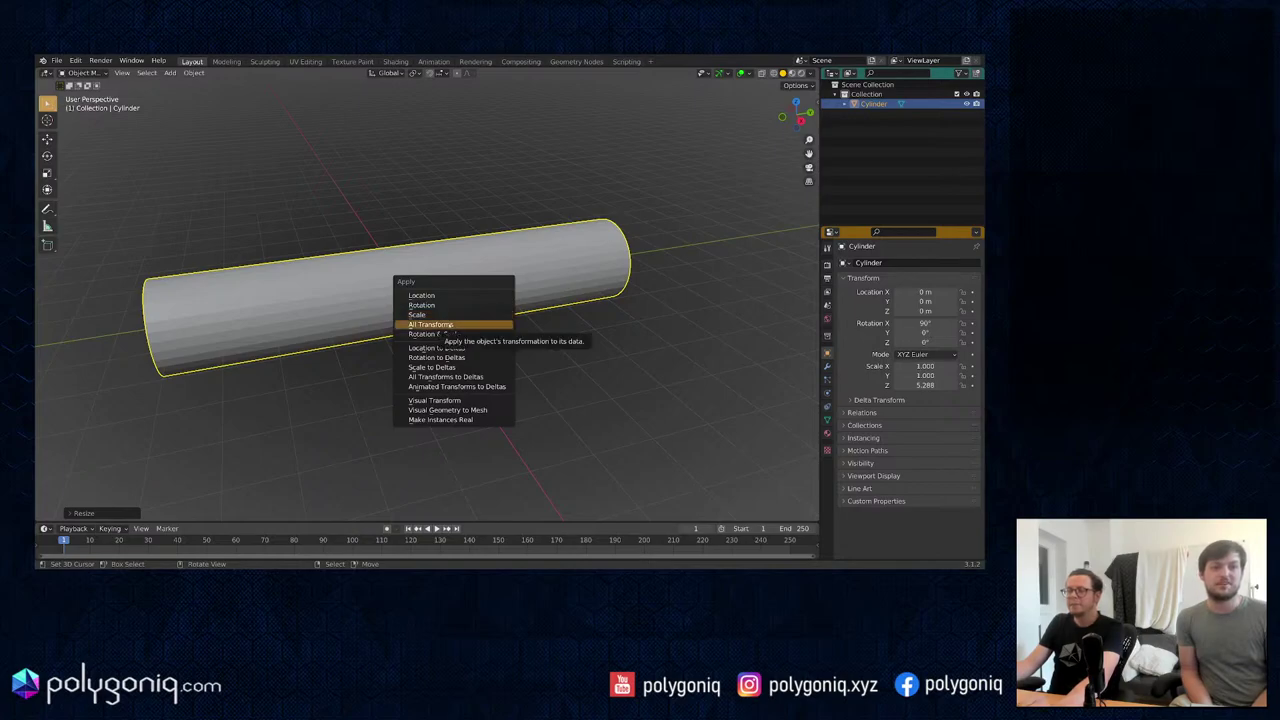
click(446, 334)
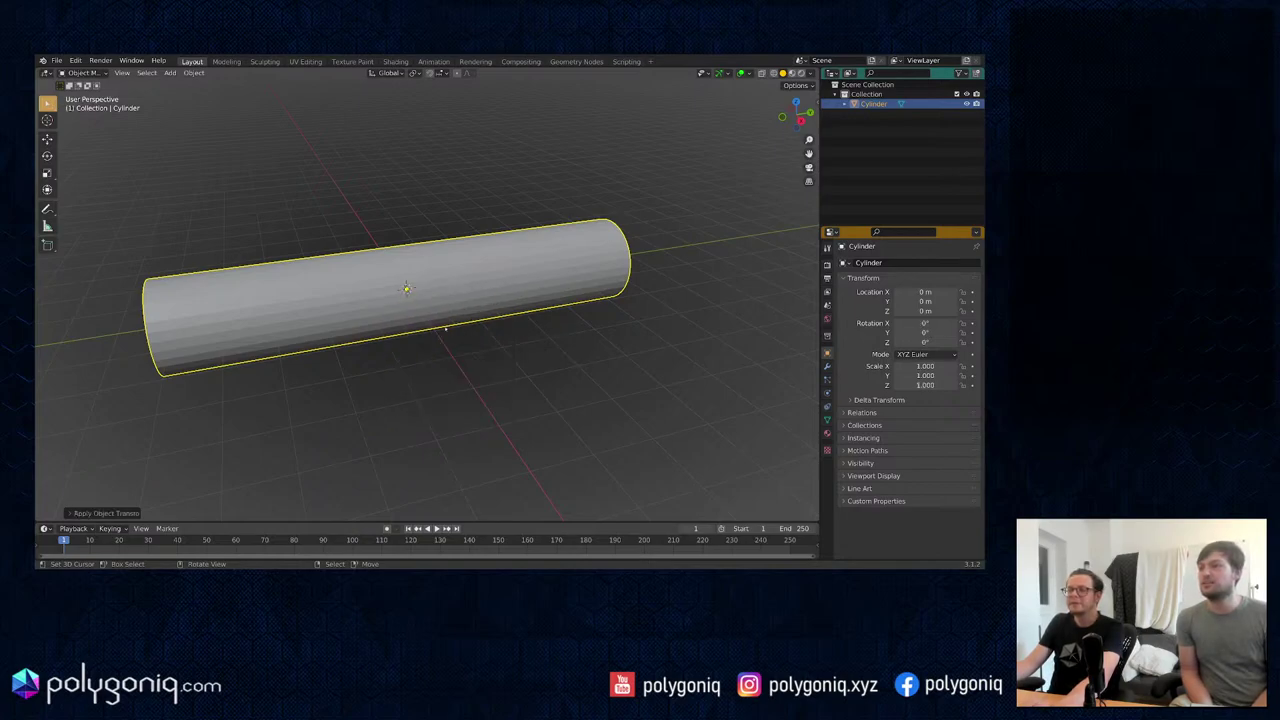
Step: Spawn the aq_Effect_Stream-downward-1_A asset from the aquatiq effects category
middle_drag(446, 334, 474, 282)
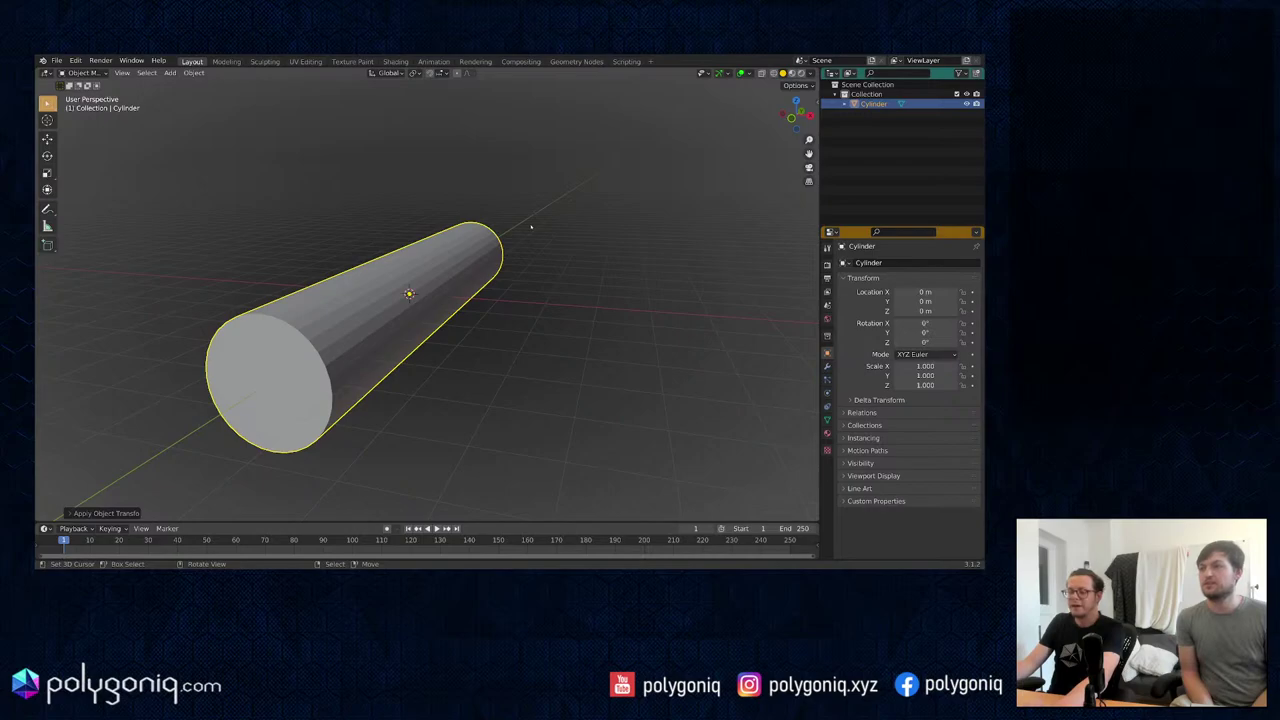
key(n)
click(813, 186)
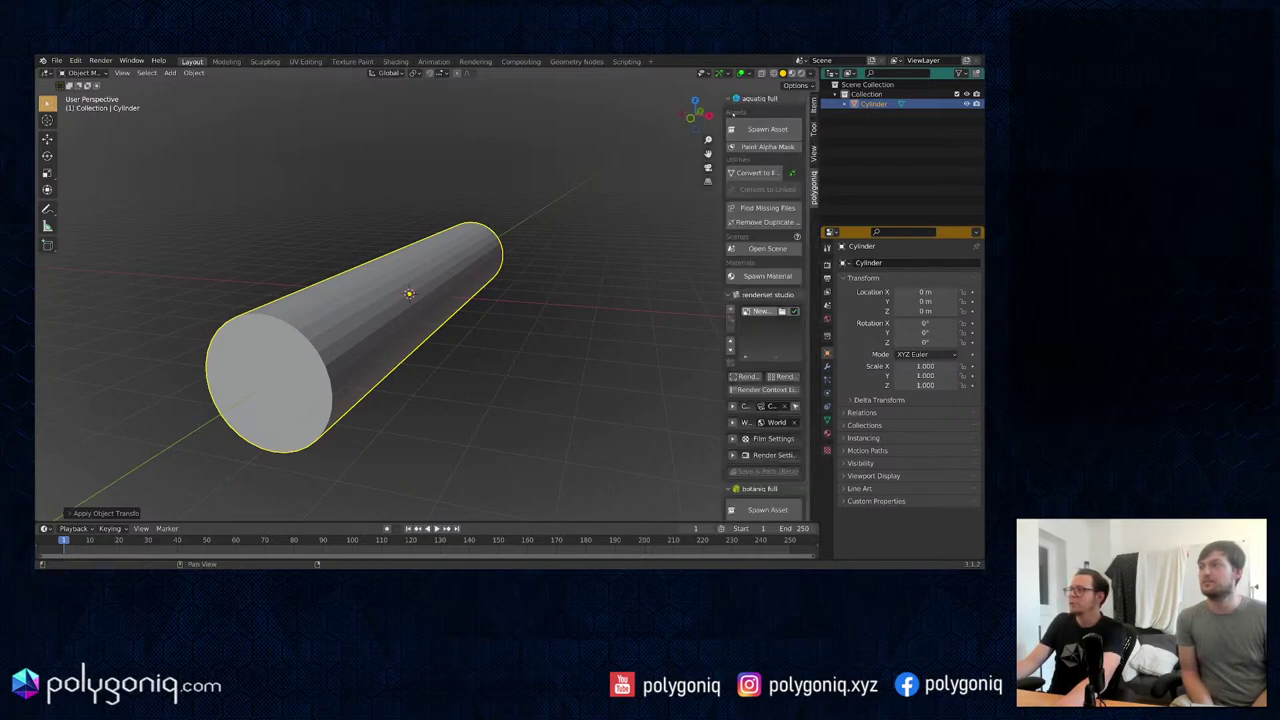
click(767, 129)
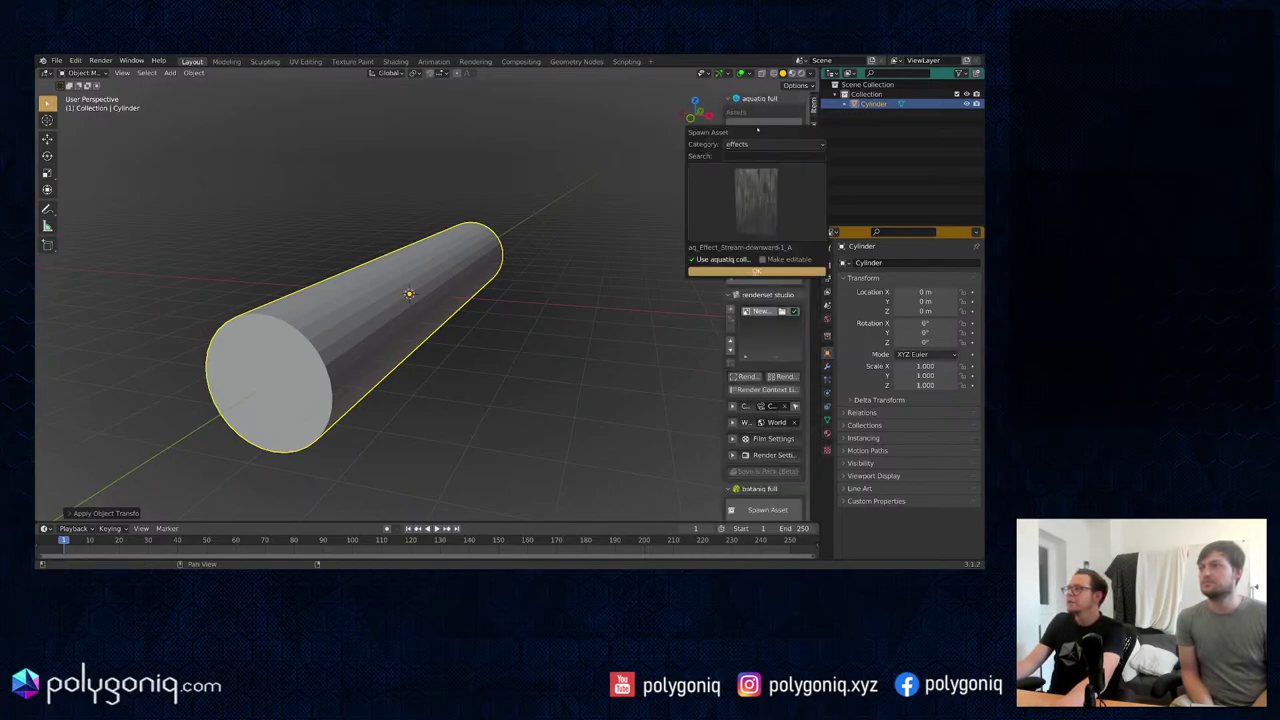
click(757, 270)
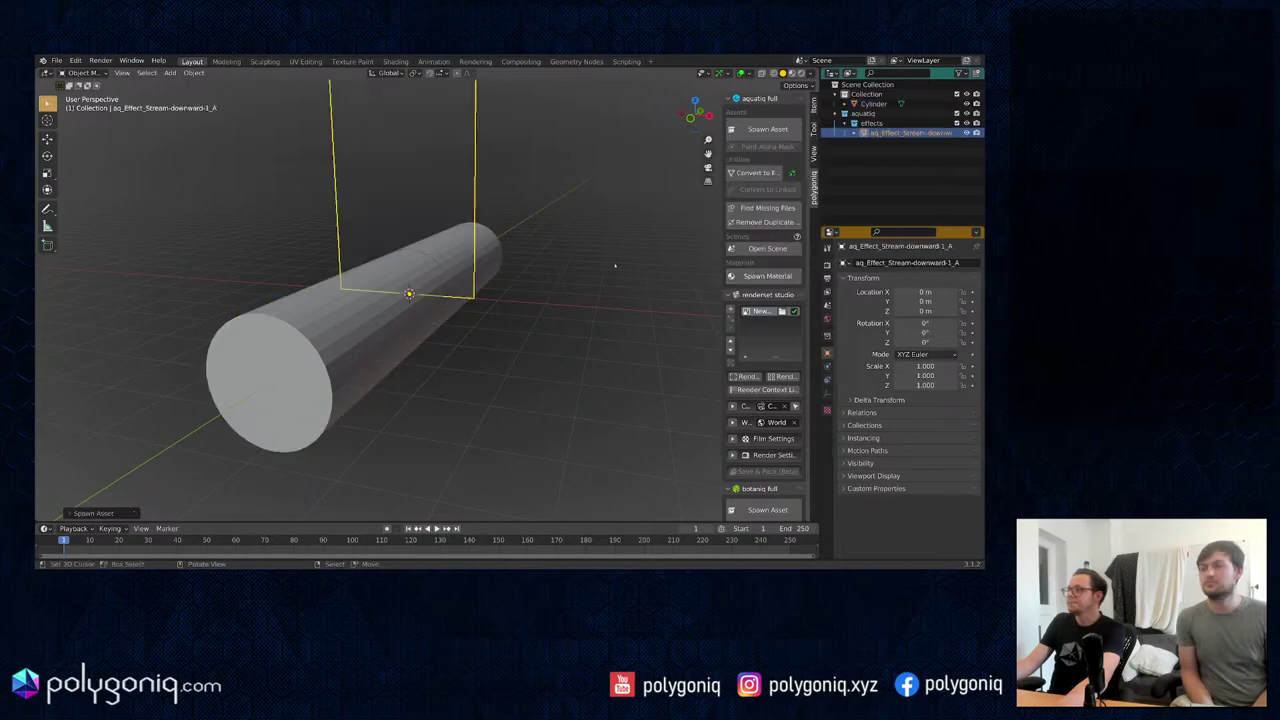
Step: Move the spawned stream effect away from the cylinder and show the scene in Material Preview shading
click(448, 283)
click(541, 216)
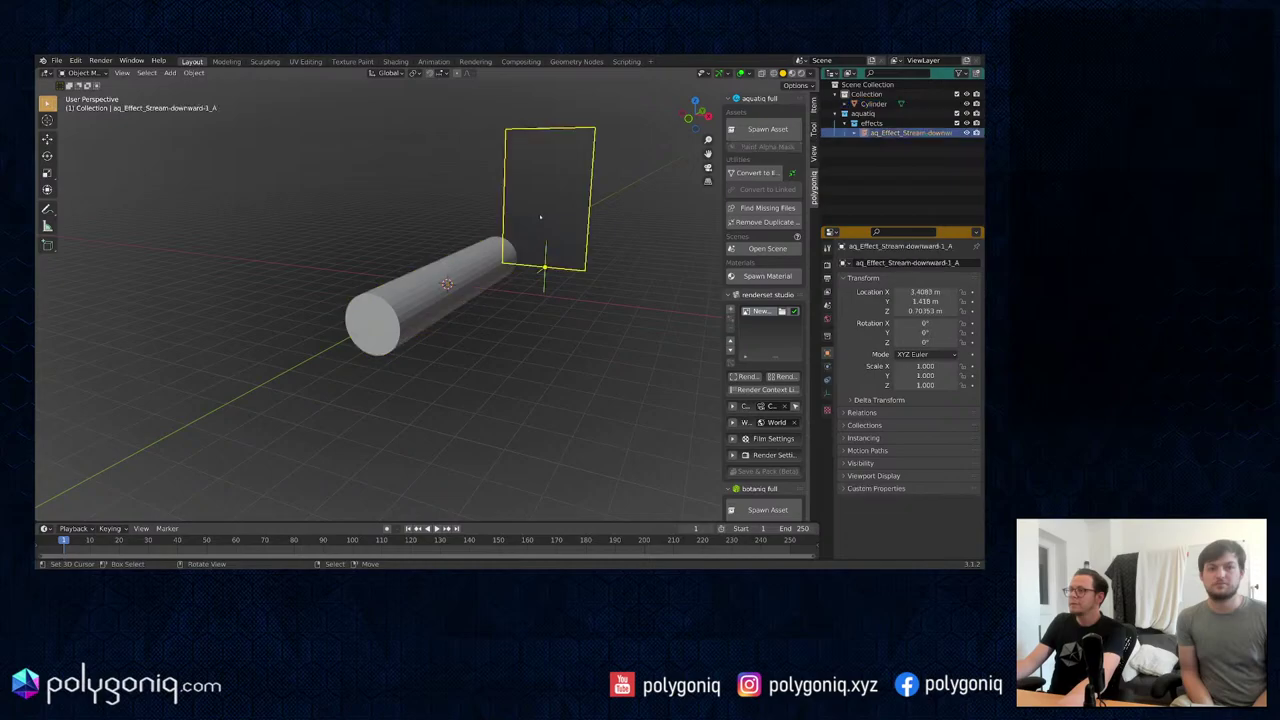
scroll(555, 209, up, 1)
drag(557, 207, 609, 204)
click(791, 73)
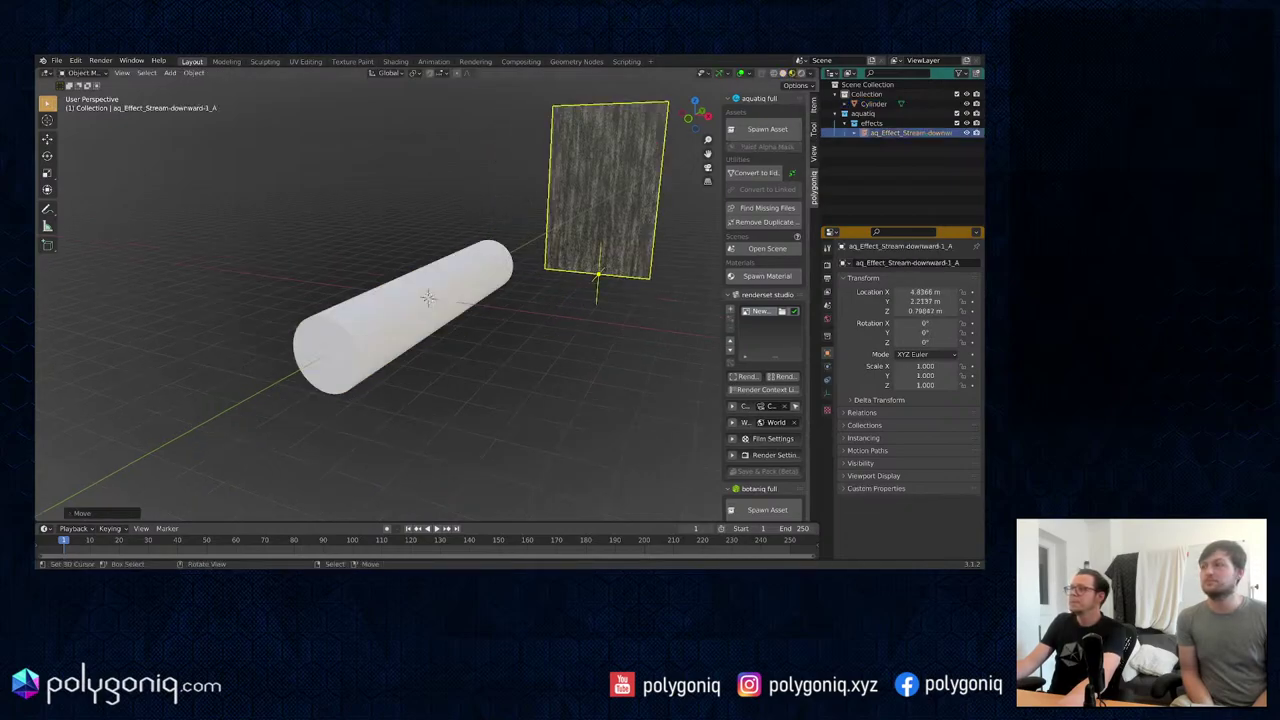
Step: Assign the existing aq_Effect_Stream-downward-1 material to the cylinder and inspect it
scroll(436, 262, up, 2)
click(410, 296)
click(827, 434)
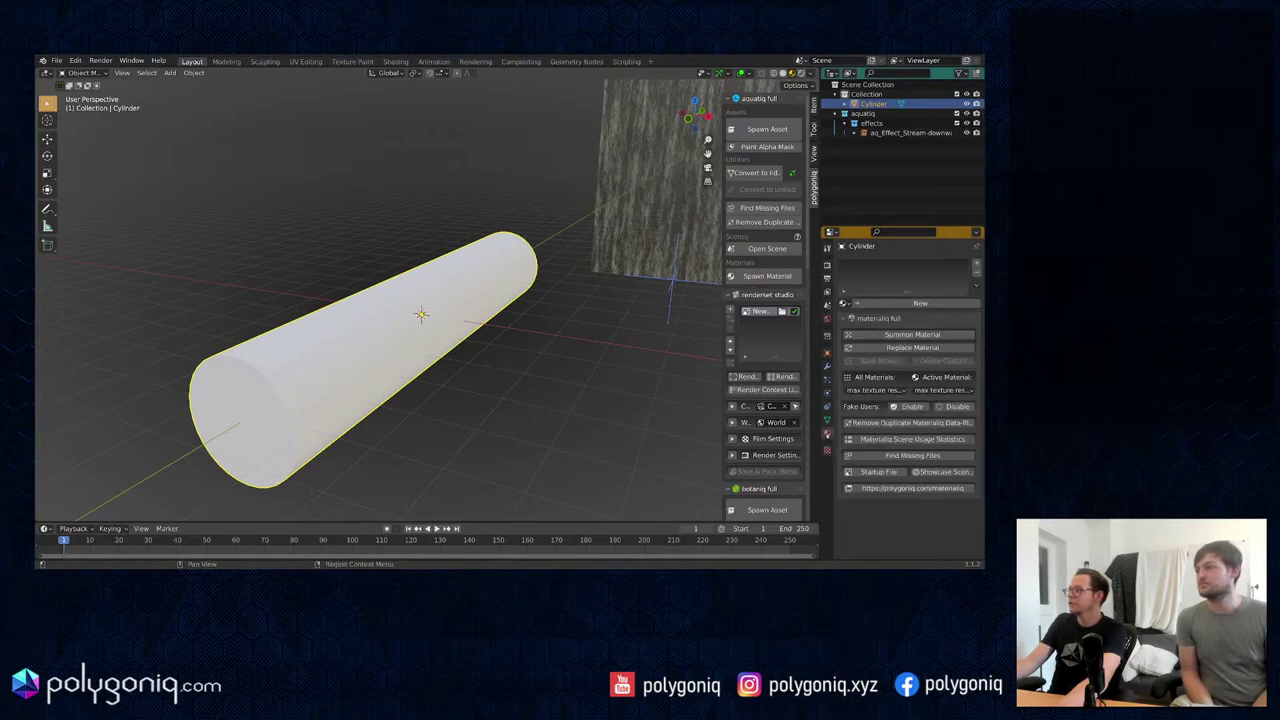
click(845, 303)
click(880, 326)
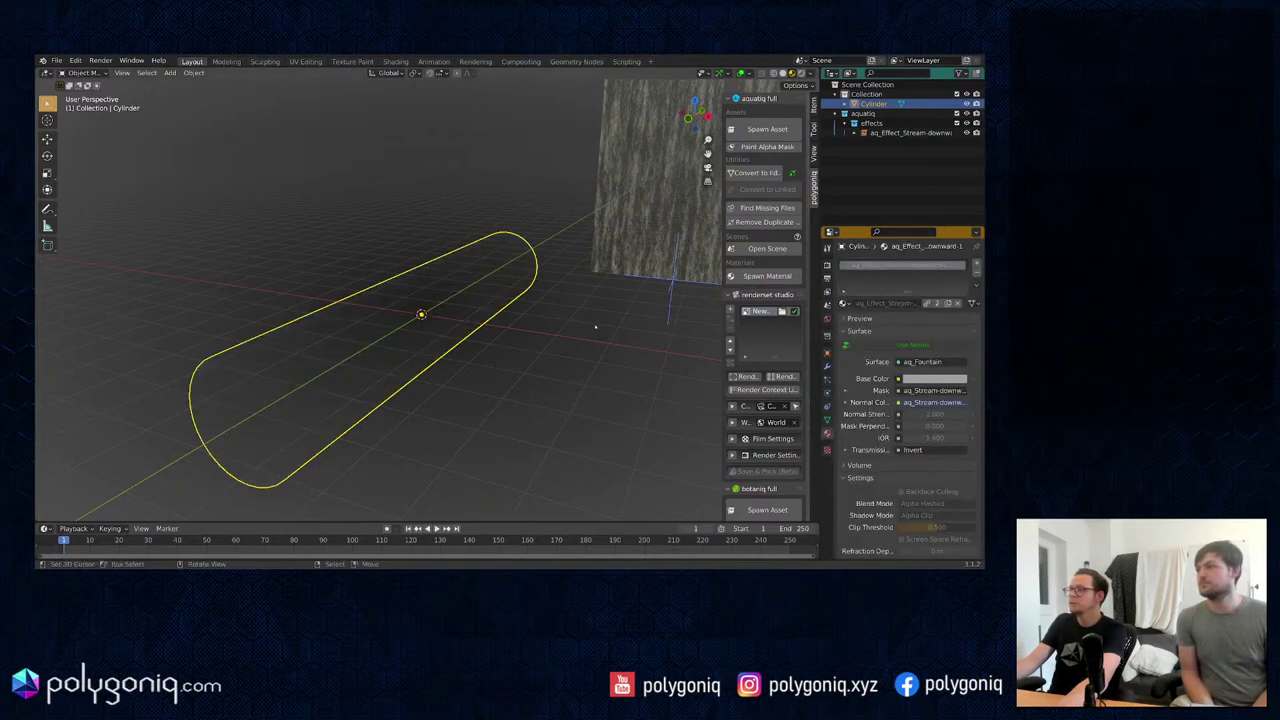
middle_drag(494, 319, 466, 317)
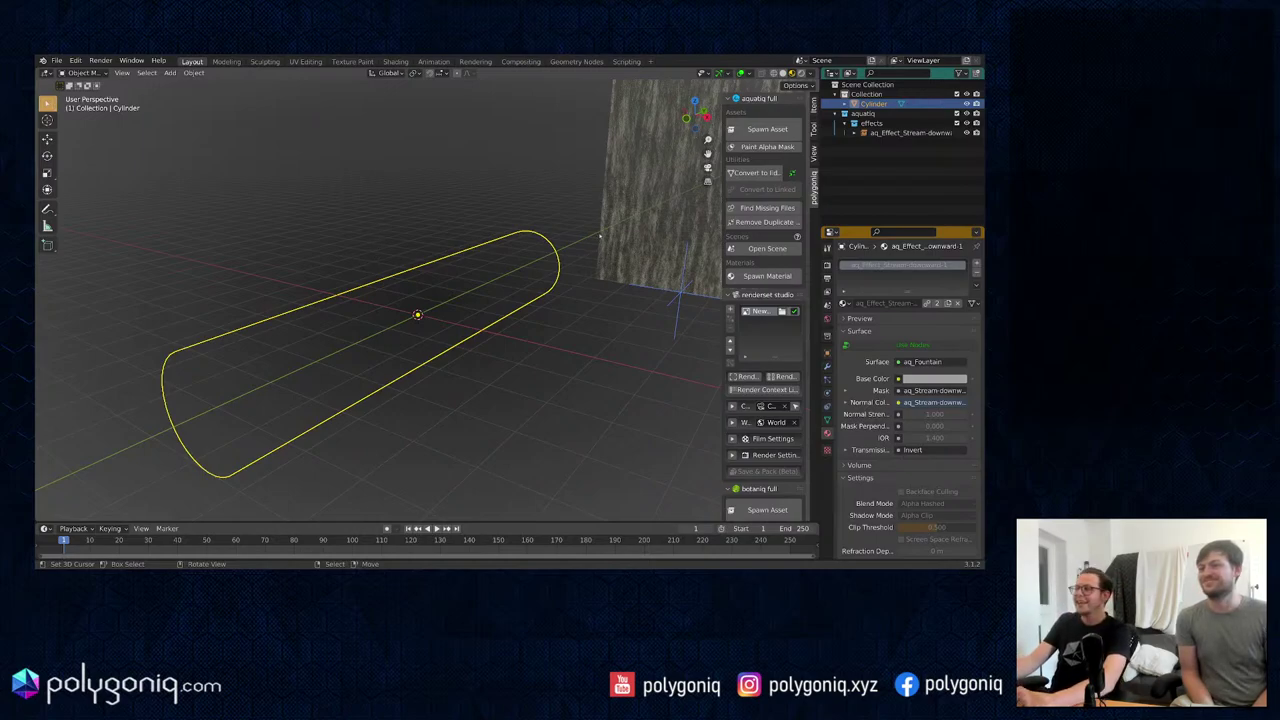
Step: Select the spawned stream effect plane and convert it to editable
click(629, 211)
middle_drag(629, 211, 577, 234)
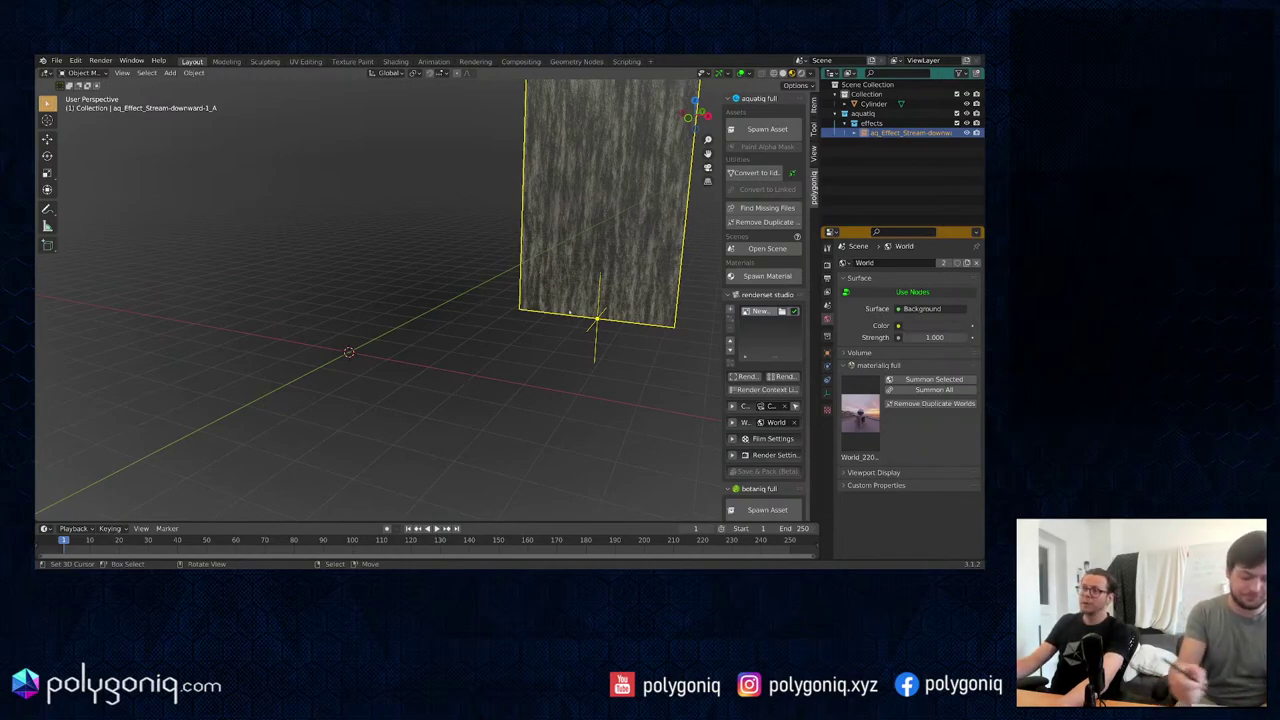
middle_drag(545, 231, 537, 100)
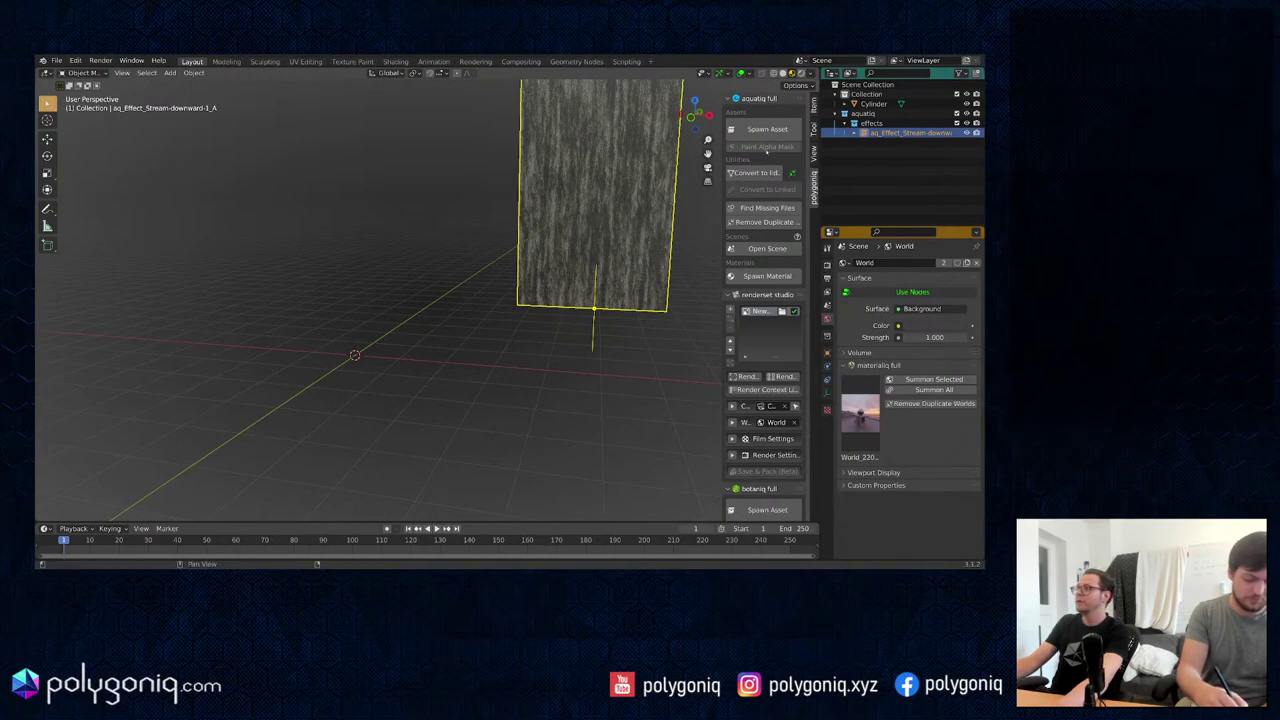
click(757, 172)
Step: Subdivide the stream plane with 13 evenly spaced horizontal loop cuts and a second set of loop cuts
key(Tab)
key(ctrl+r)
scroll(654, 207, up, 12)
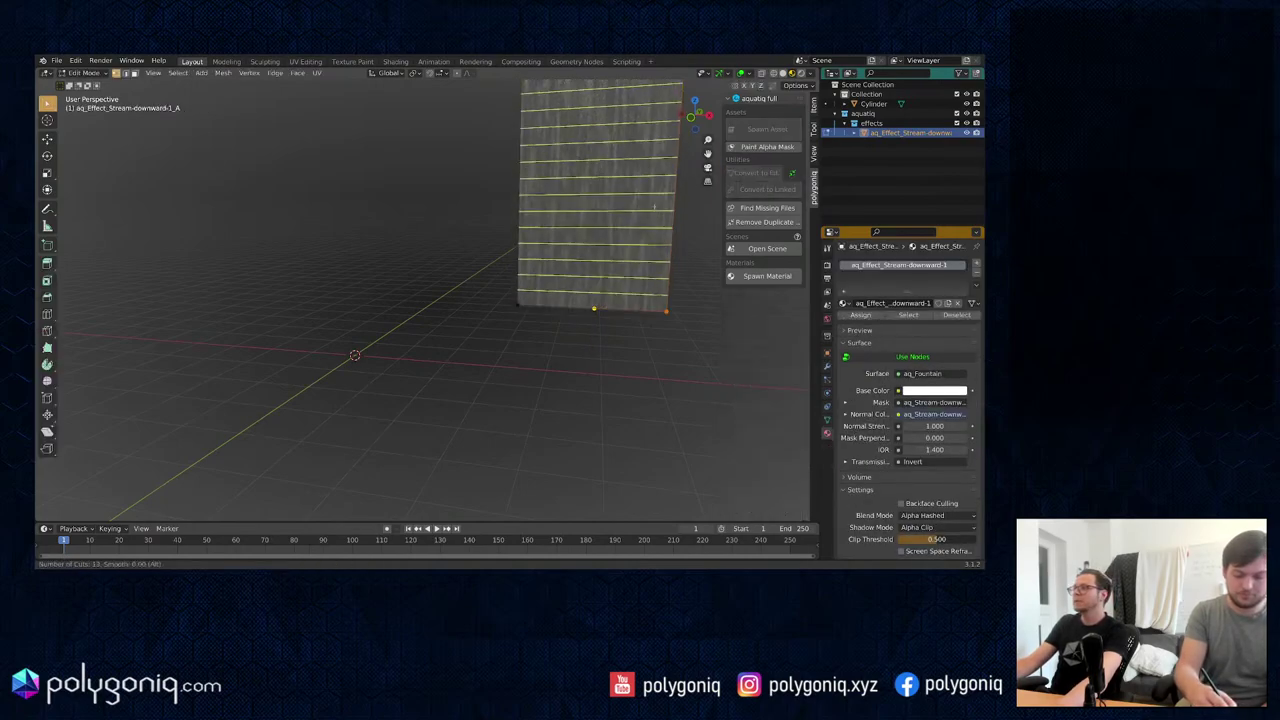
click(654, 207)
right_click(654, 207)
key(ctrl+r)
scroll(654, 207, up, 8)
click(654, 207)
right_click(654, 207)
key(Tab)
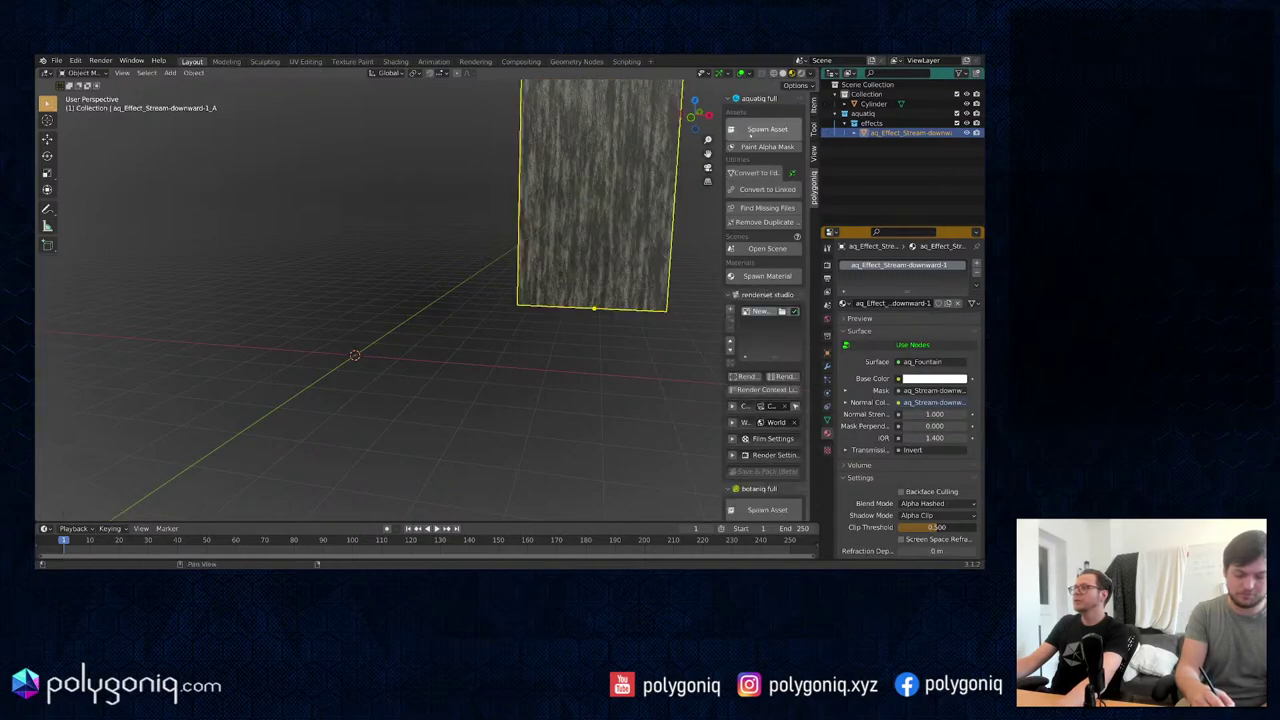
Step: Paint the alpha mask along the stream plane's lower edge with a 139 px brush and return to Object Mode
click(754, 146)
key(f)
click(563, 288)
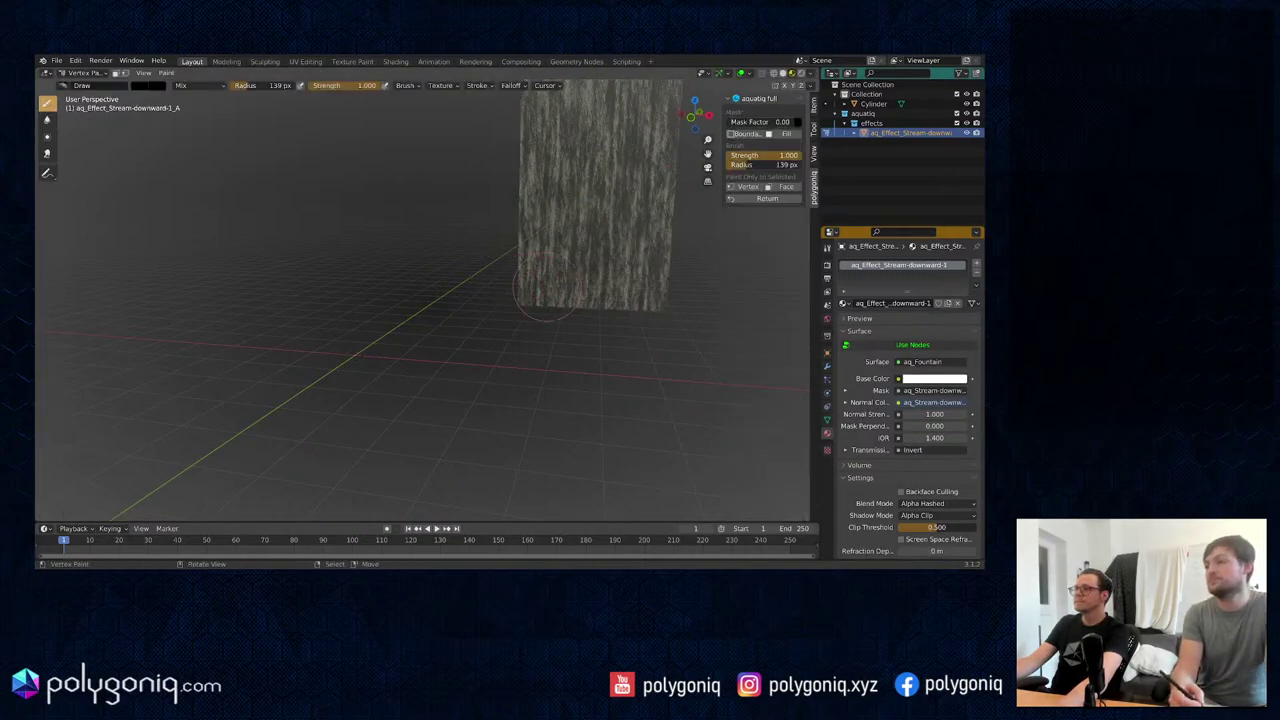
mouse_move(545, 287)
mouse_down()
mouse_move(526, 286)
mouse_move(511, 217)
mouse_move(585, 182)
mouse_move(606, 271)
mouse_move(650, 280)
mouse_up()
key(ctrl+Tab)
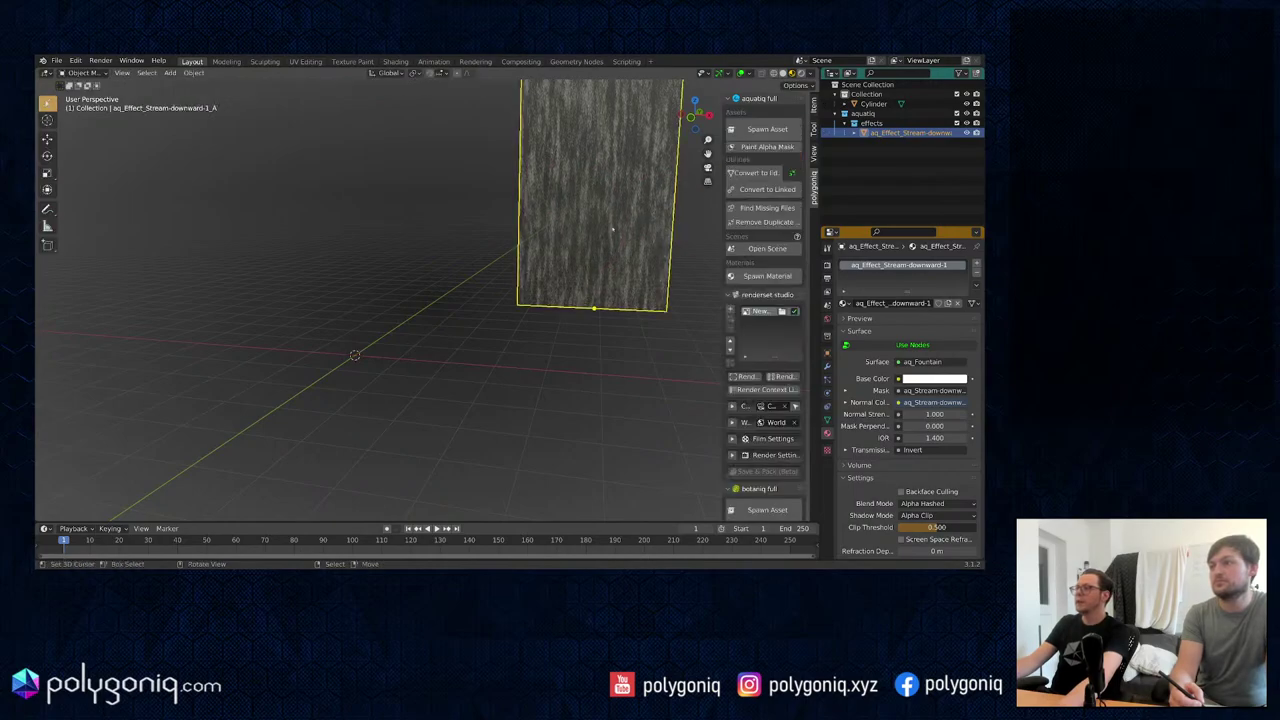
Step: Vertex paint more of the stream plane's alpha mask across its lower part and a patch near its upper part, checking in Solid shading
key(ctrl+Tab)
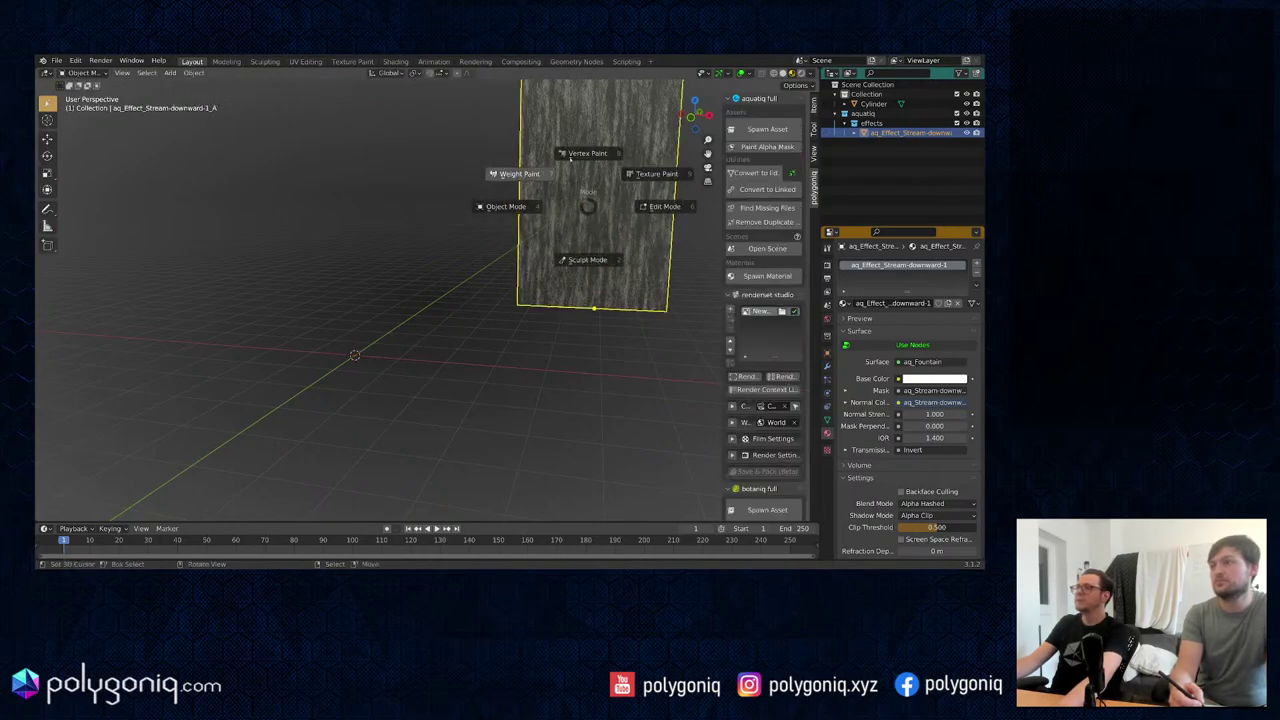
click(587, 153)
drag(589, 235, 641, 291)
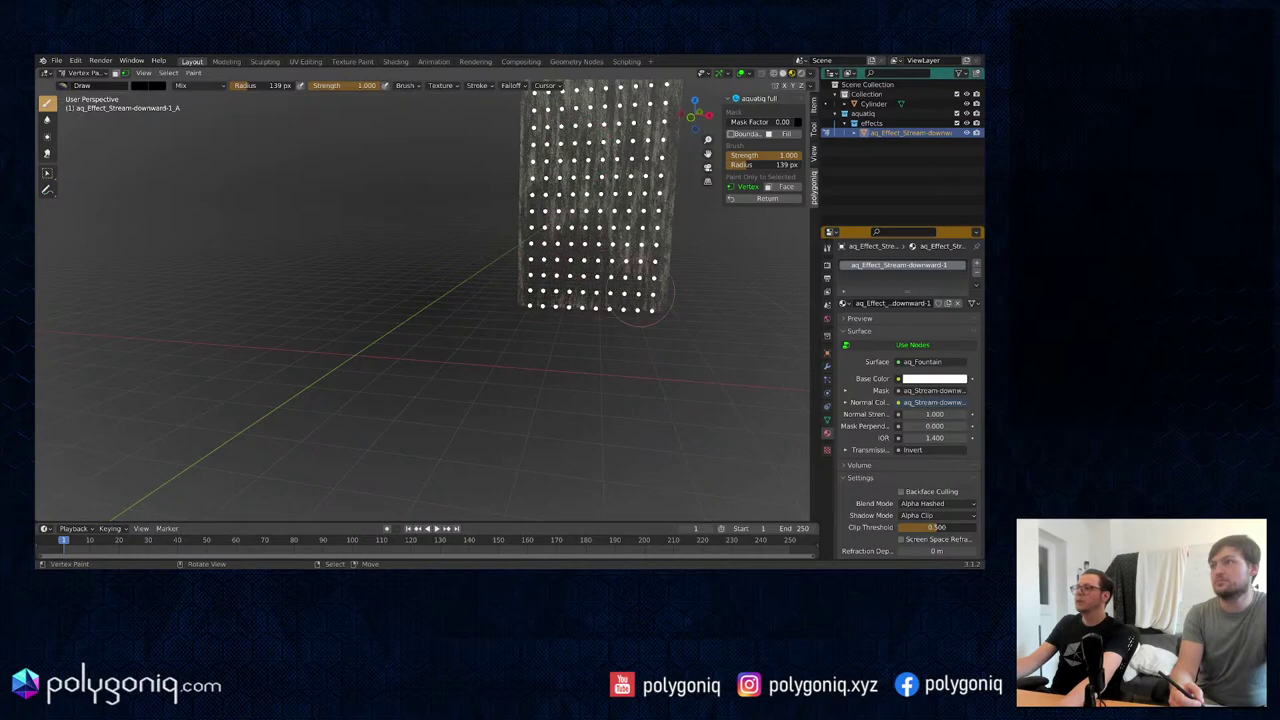
click(783, 73)
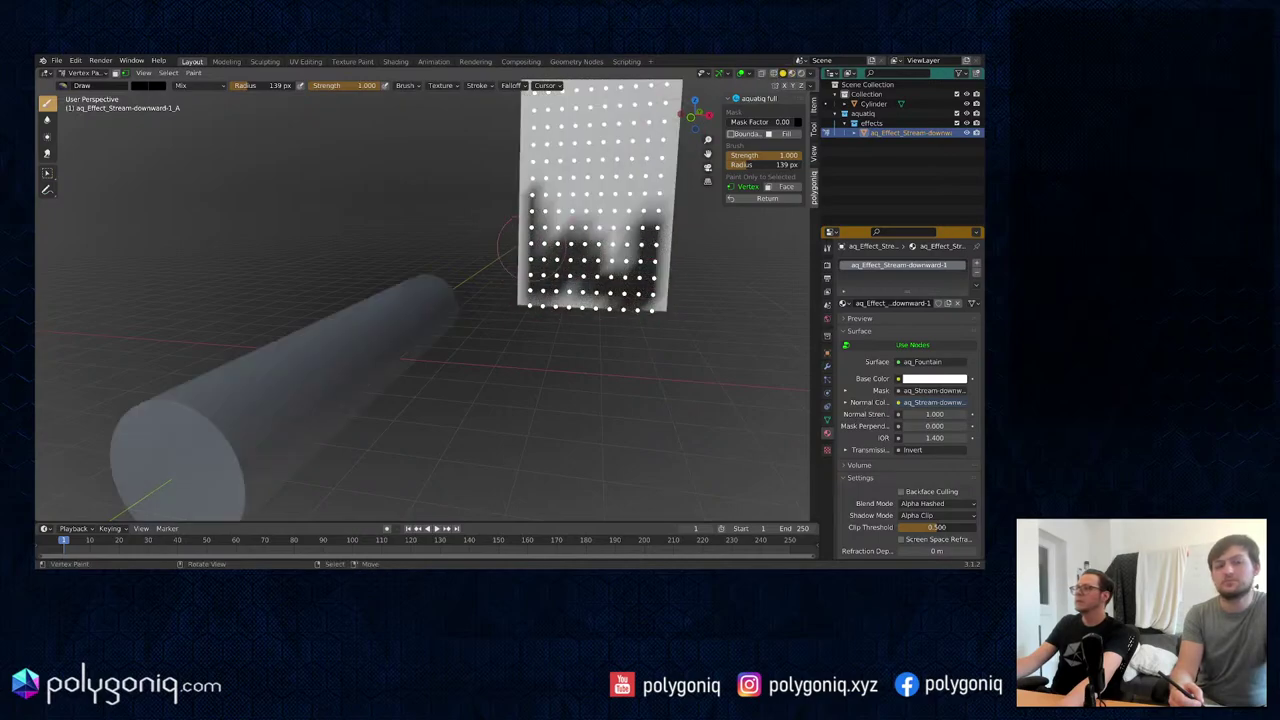
mouse_move(615, 125)
mouse_down()
mouse_move(560, 165)
mouse_move(600, 178)
mouse_up()
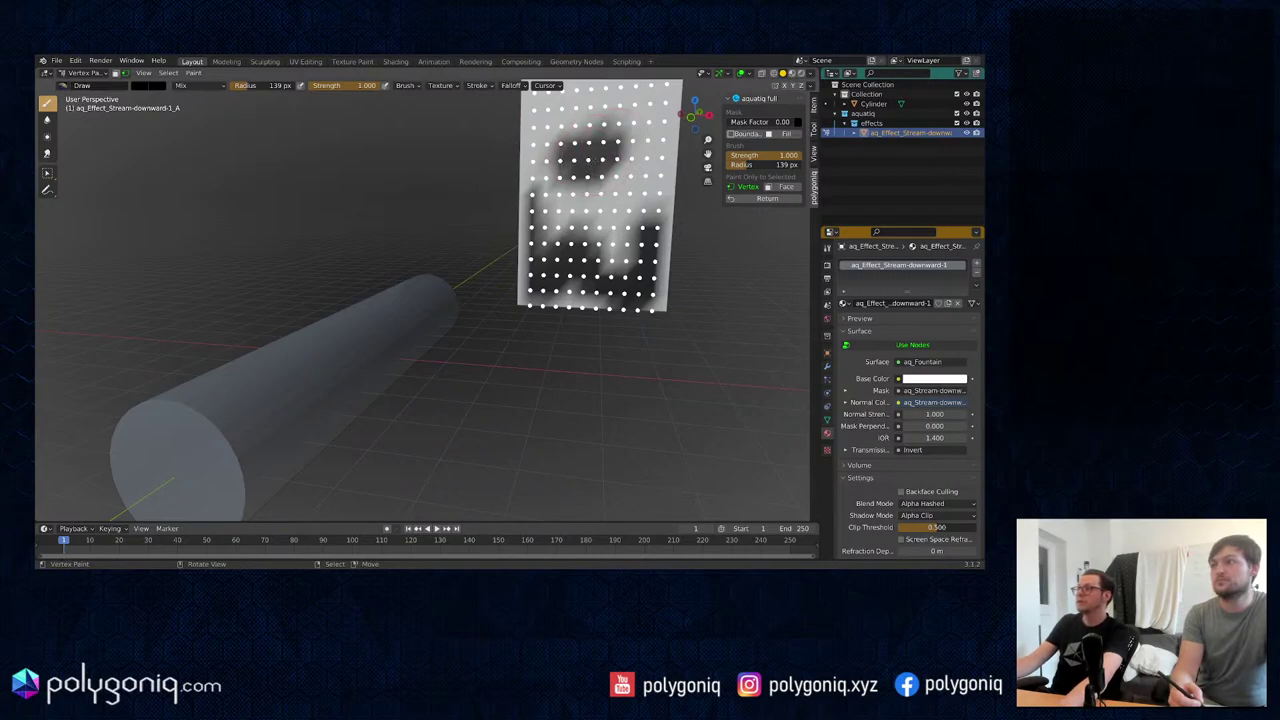
key(ctrl+Tab)
click(505, 163)
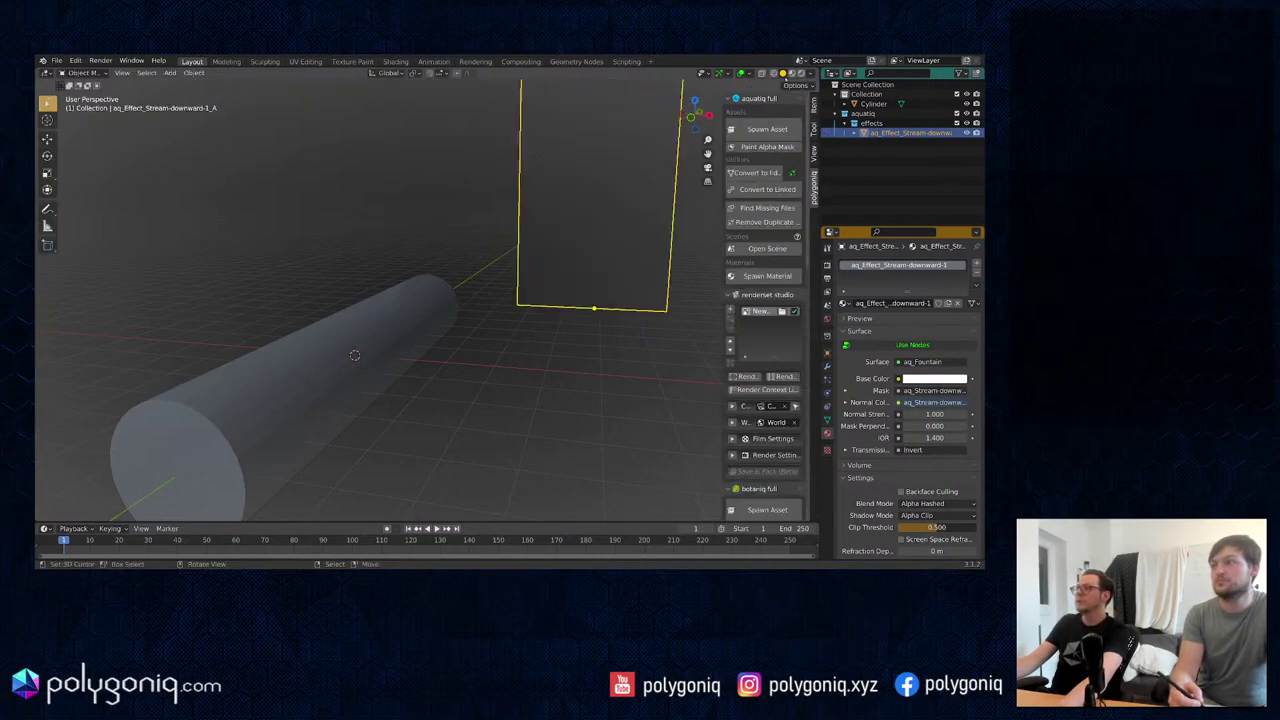
Step: Examine the stream effect plane's vertex color layers in its object data
click(354, 355)
key(KP_Decimal)
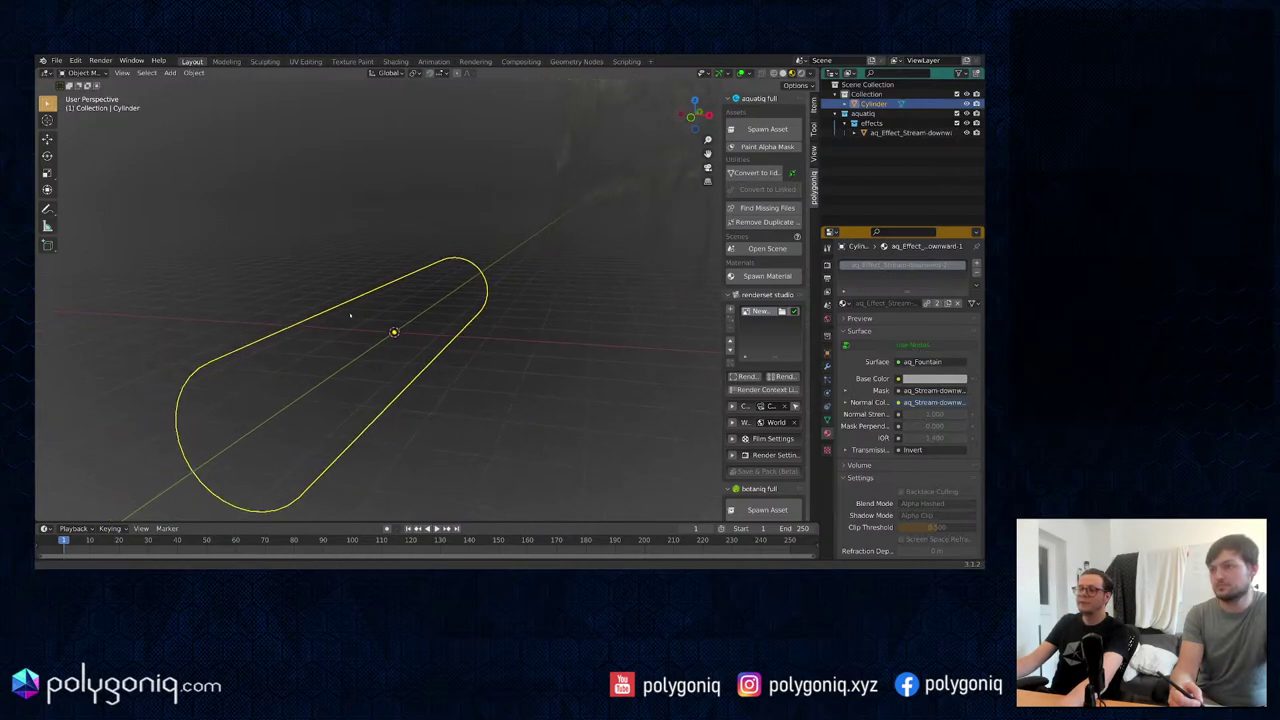
click(655, 213)
click(827, 419)
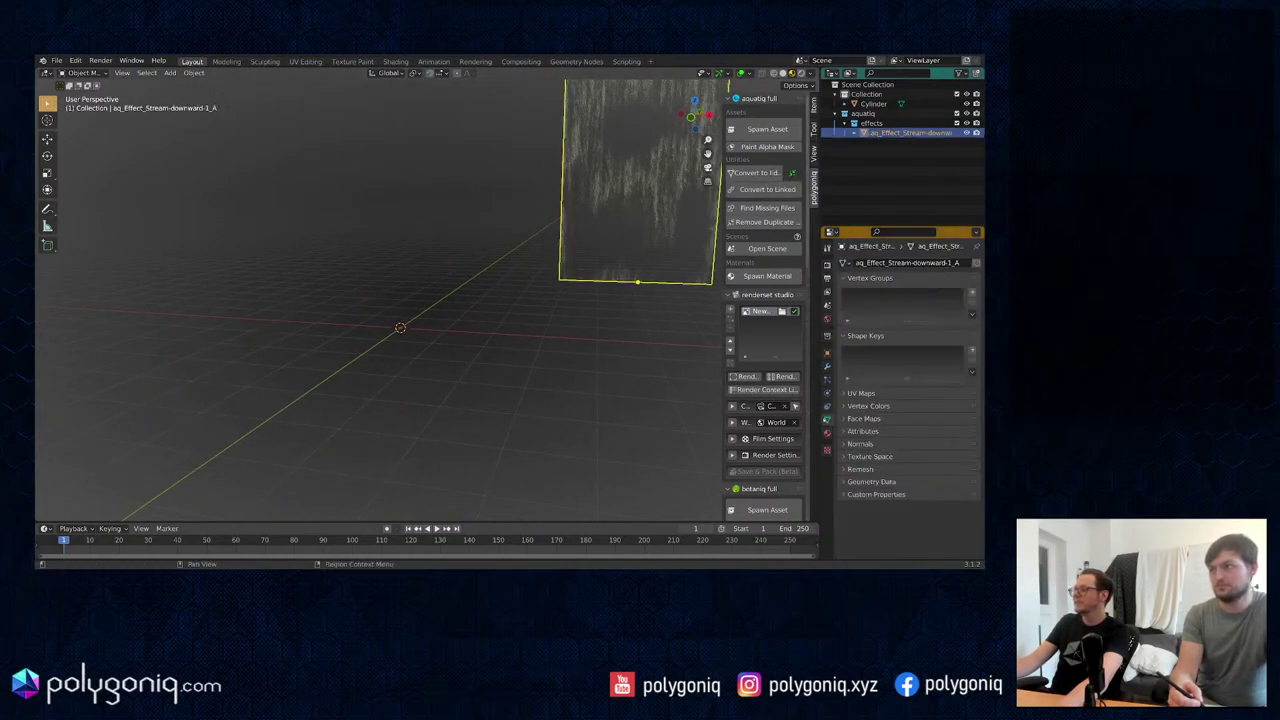
click(863, 405)
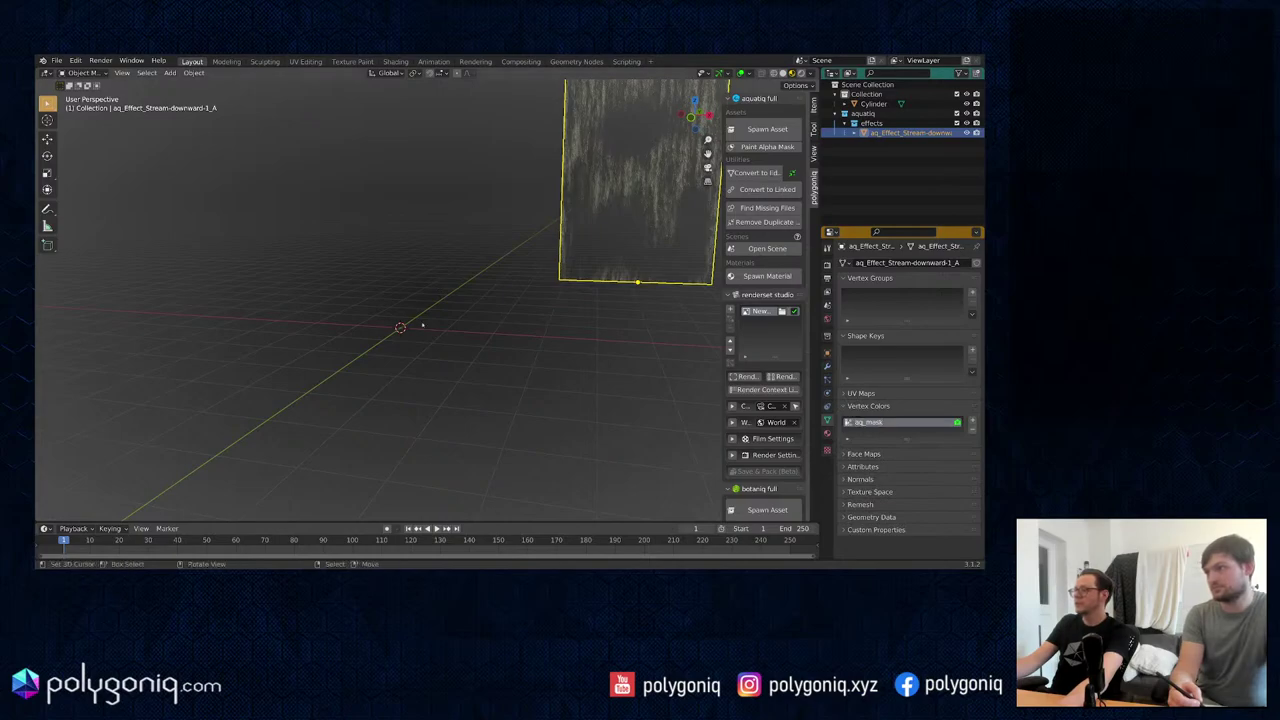
Step: Add a vertex color layer named aq_mask to the cylinder
click(380, 313)
middle_drag(381, 303, 375, 305)
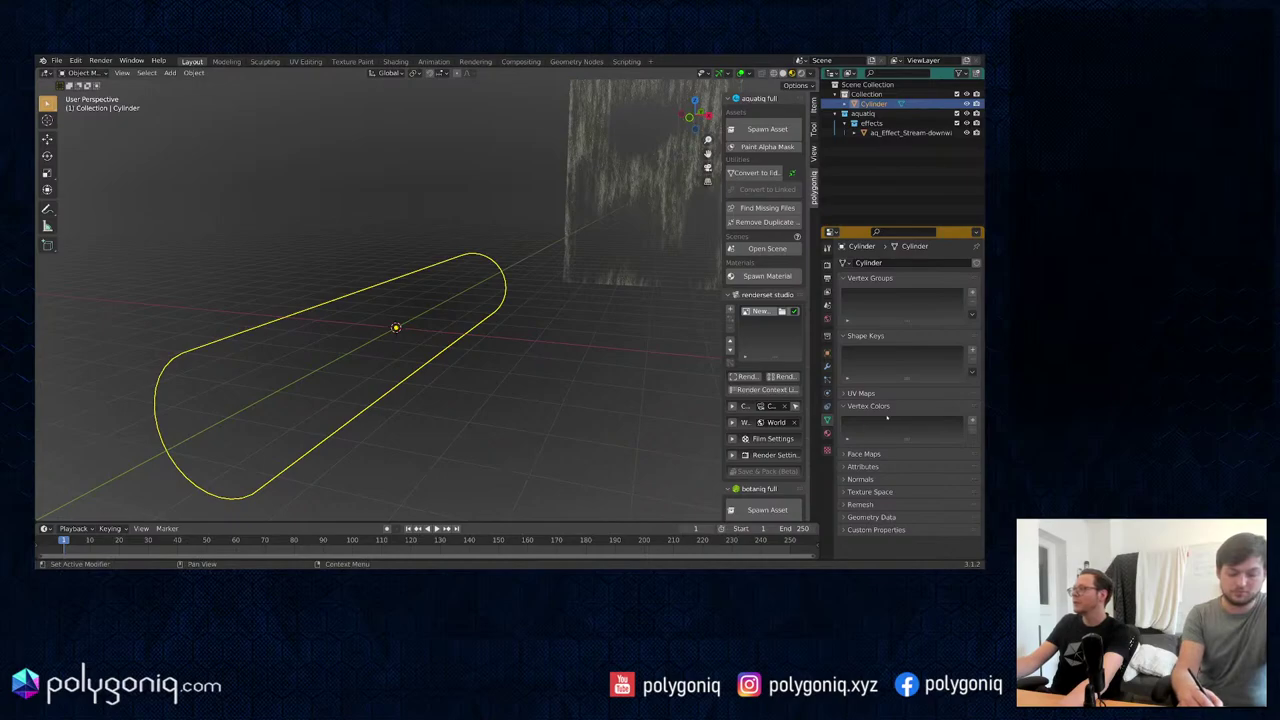
click(972, 421)
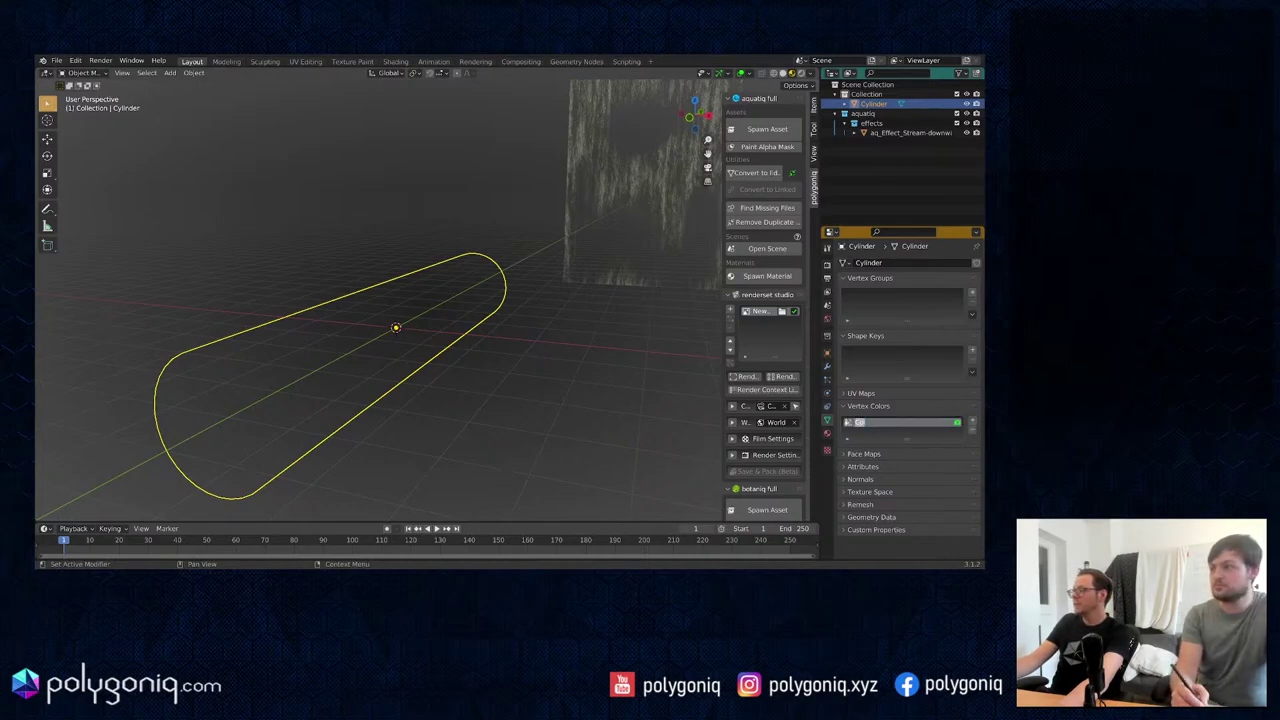
text(aq_mask)
key(Return)
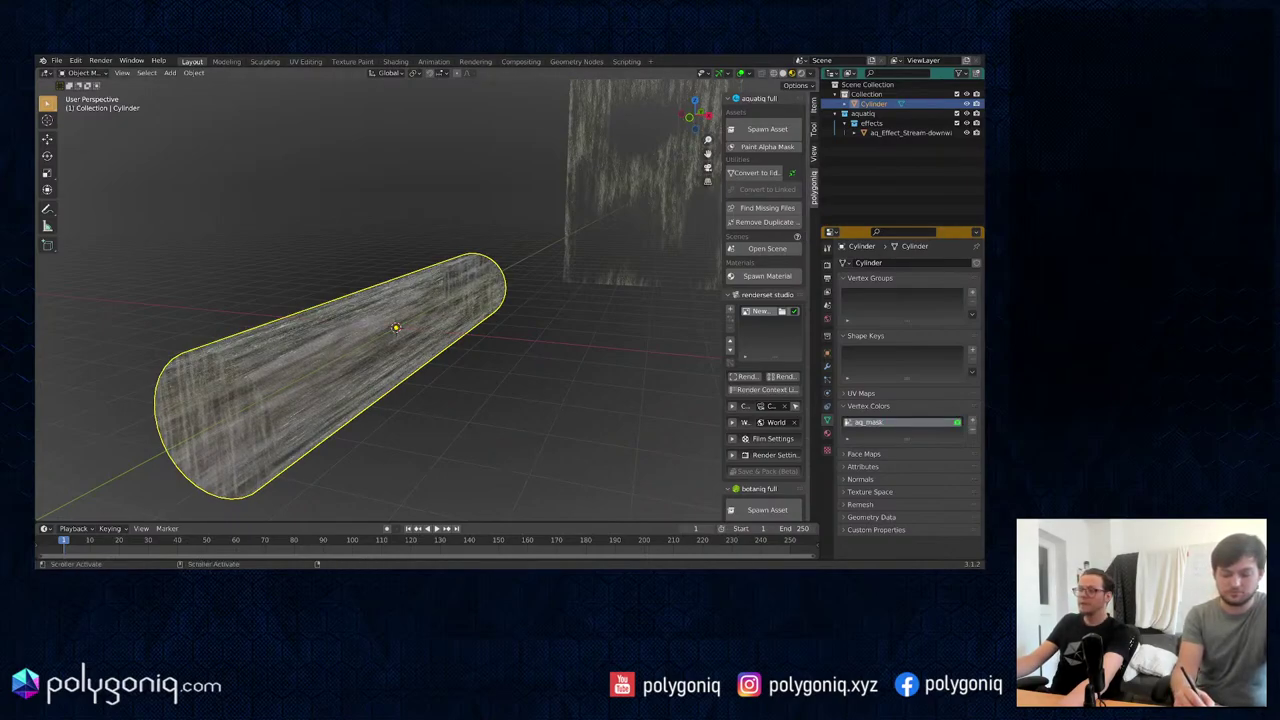
Step: Remove the cylinder's vertex color layer and create the mask layer with Paint Alpha Mask instead
middle_drag(430, 330, 385, 327)
click(971, 430)
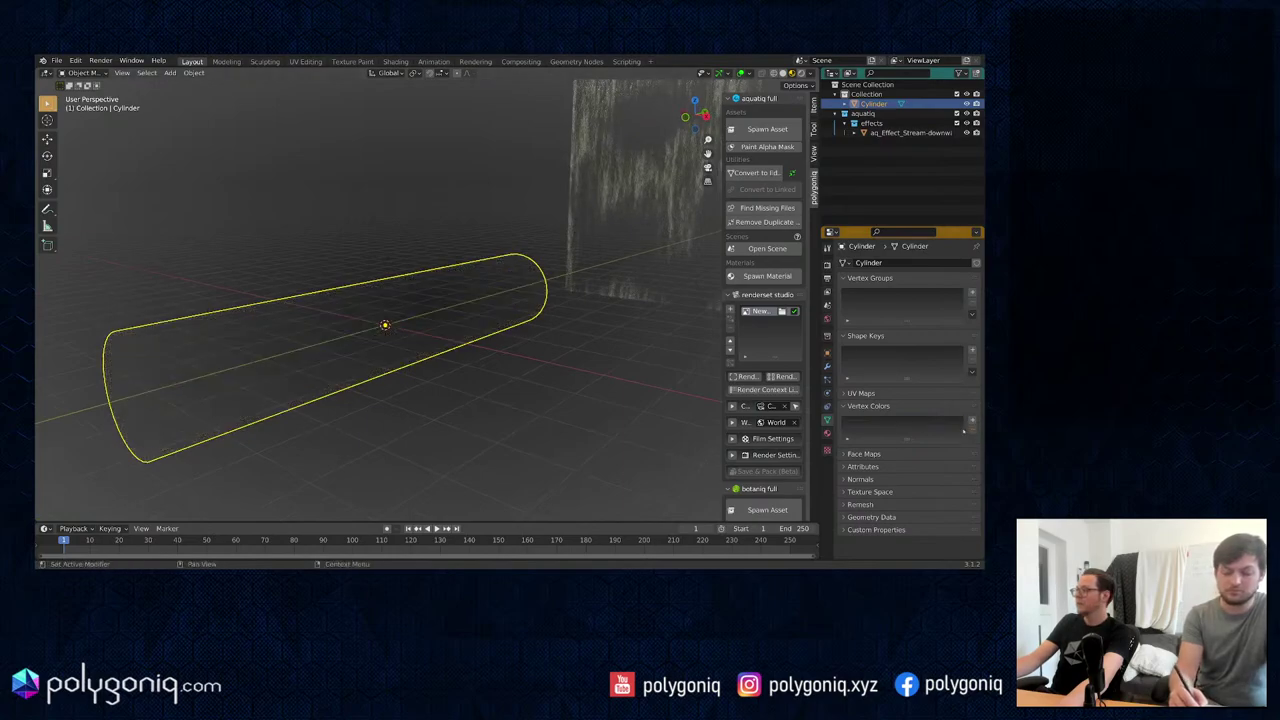
click(770, 150)
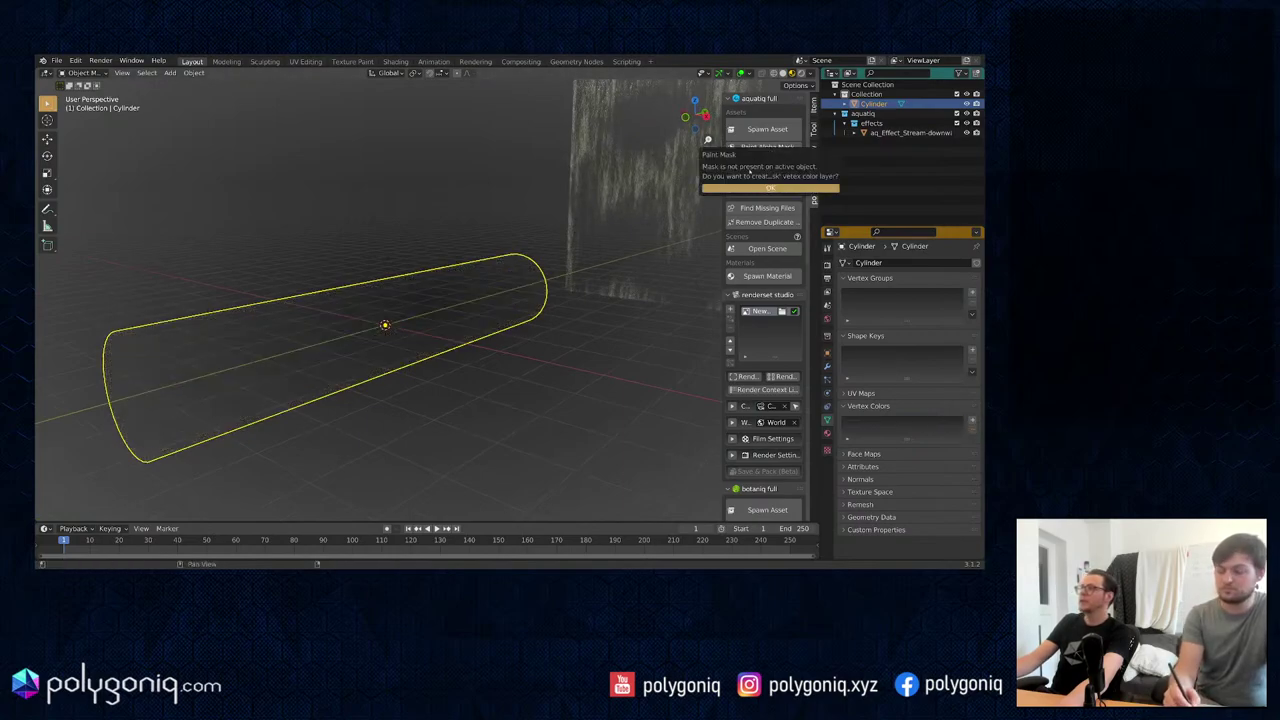
click(767, 188)
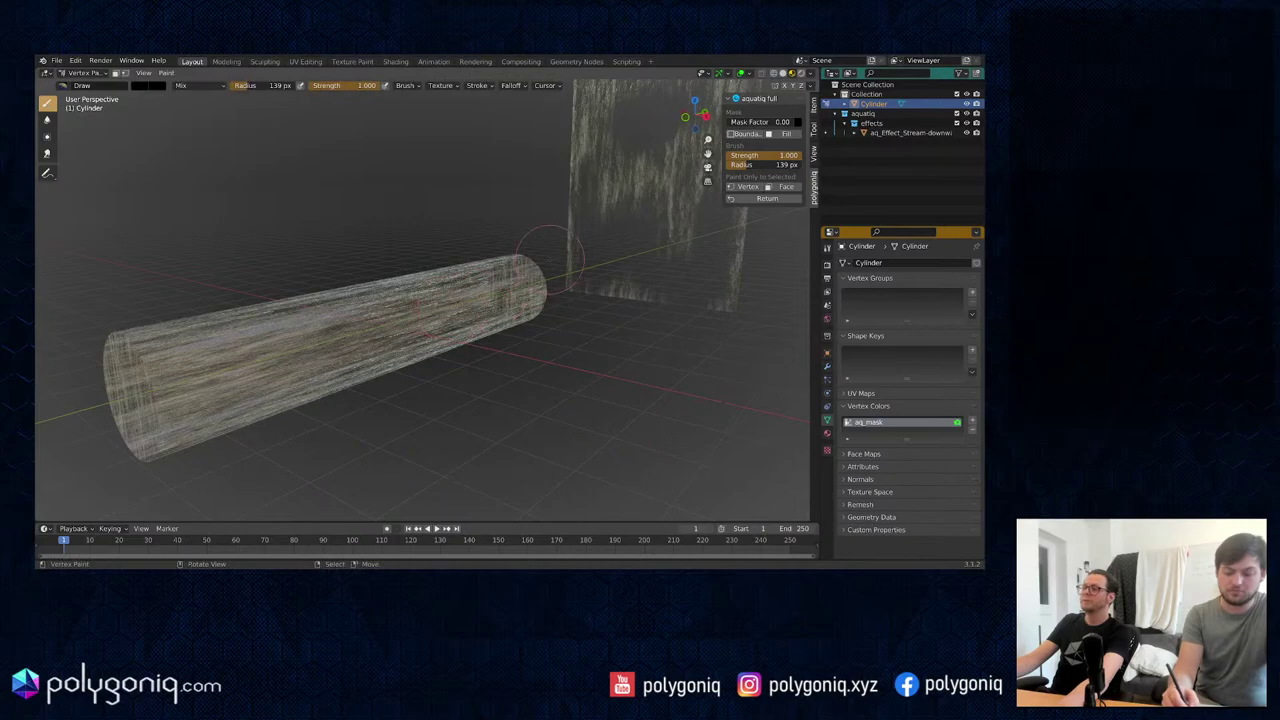
Step: Return to Object Mode and delete the stream effect plane
key(ctrl+Tab)
click(482, 256)
right_click(610, 240)
key(Delete)
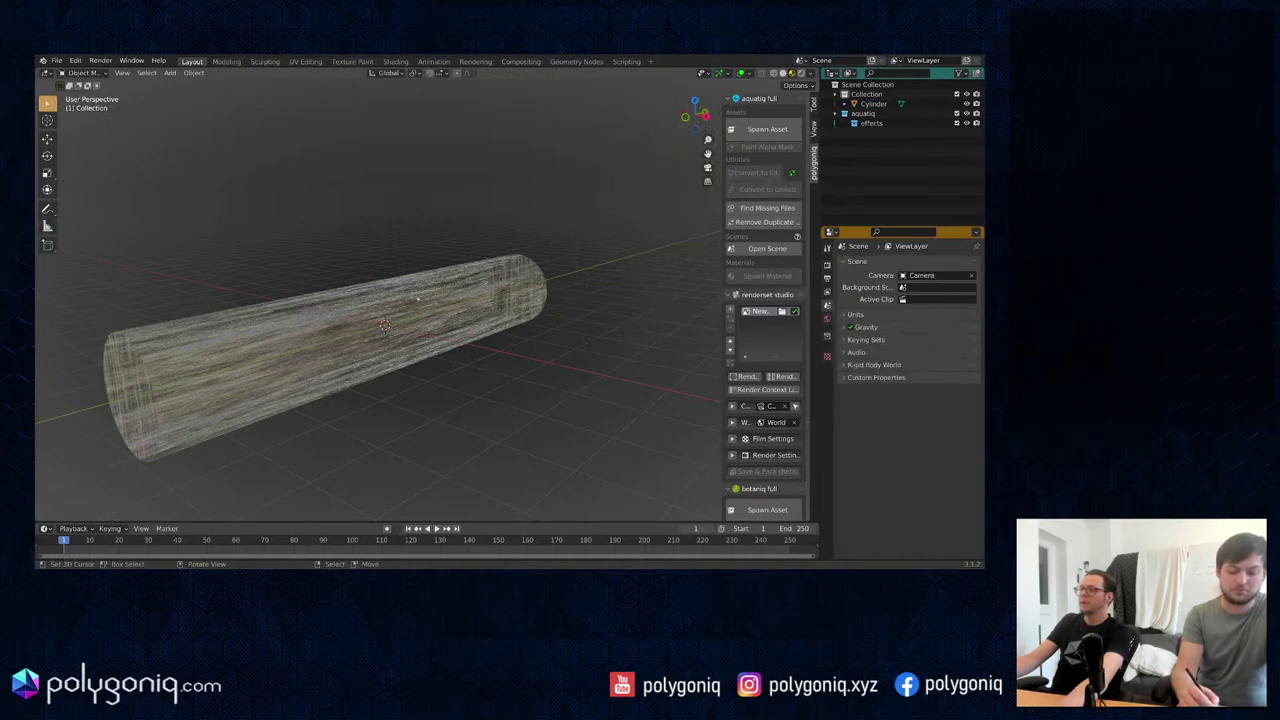
Step: Delete both end cap faces of the cylinder in Edit Mode and return to Object Mode
middle_drag(418, 298, 390, 296)
right_click(470, 300)
key(Tab)
middle_drag(590, 294, 528, 292)
scroll(528, 292, down, 2)
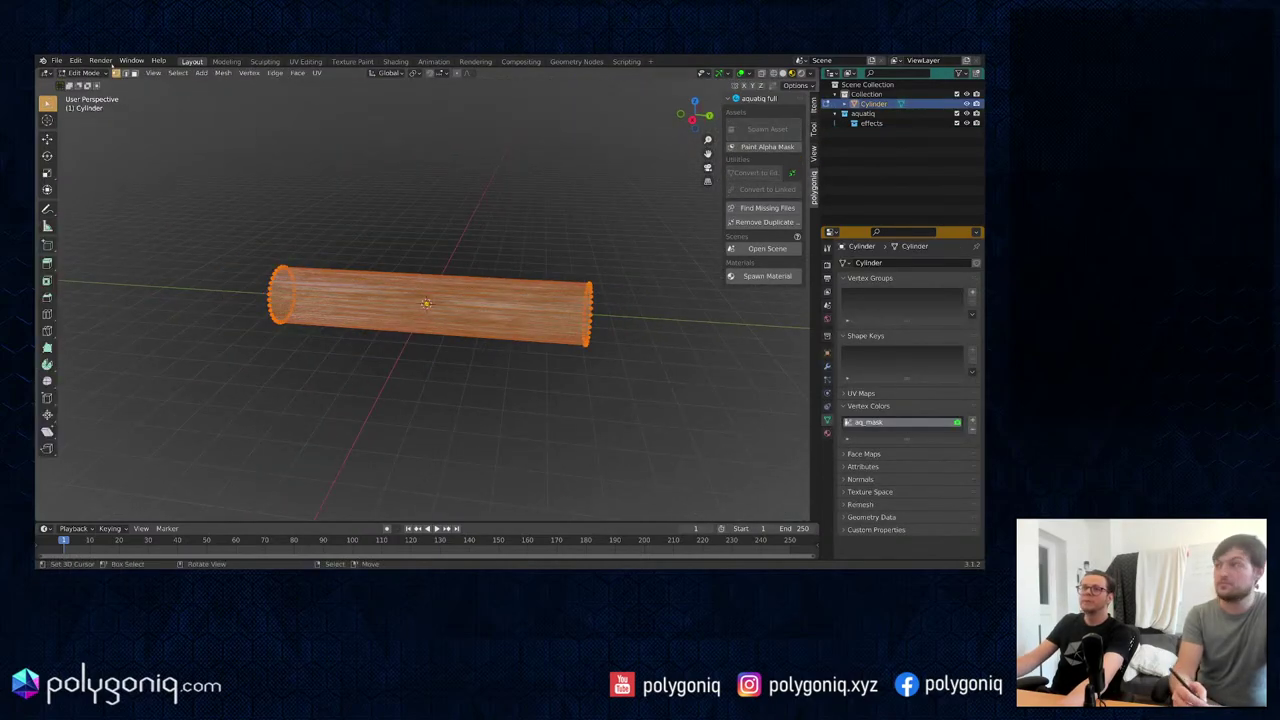
key(3)
middle_drag(584, 322, 528, 346)
right_click(528, 346)
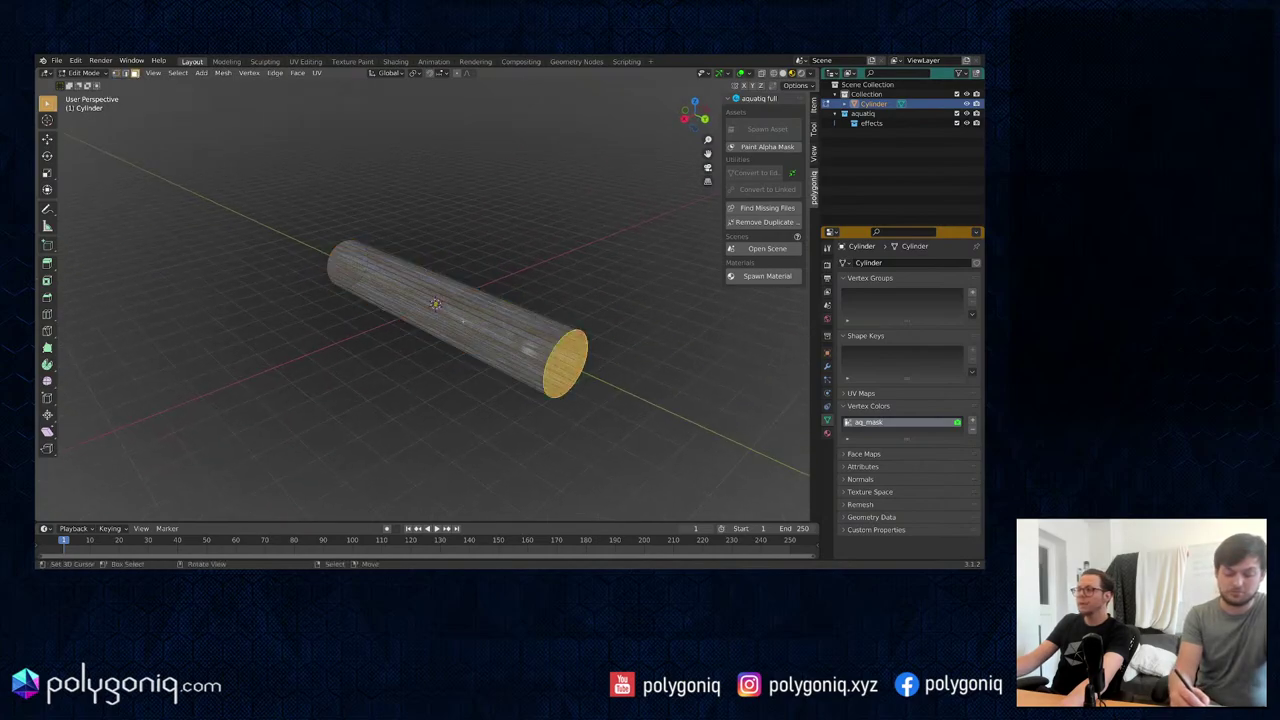
middle_drag(256, 334, 358, 302)
shift+right_click(268, 346)
key(x)
click(250, 363)
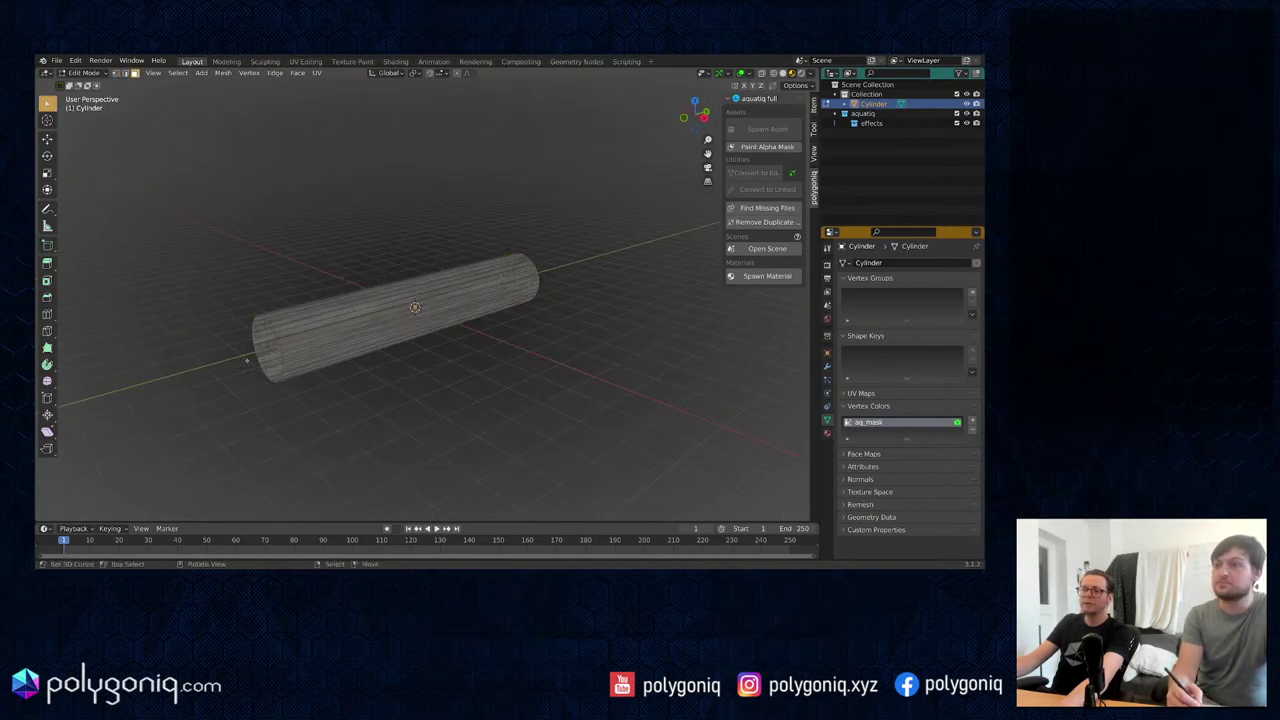
key(Tab)
Step: Play the animation to inspect the stream flowing along the open cylinder, and stop playback
key(alt+a)
scroll(376, 243, up, 2)
click(437, 529)
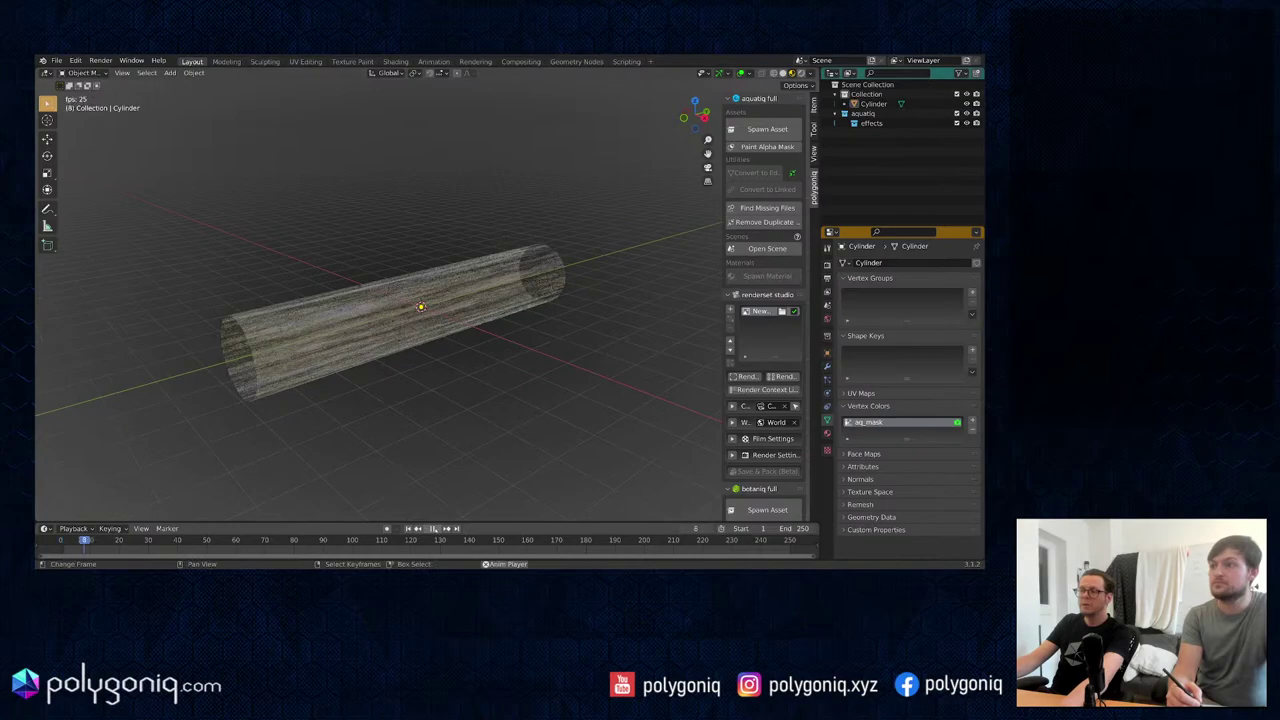
middle_drag(451, 412, 396, 428)
scroll(396, 428, up, 1)
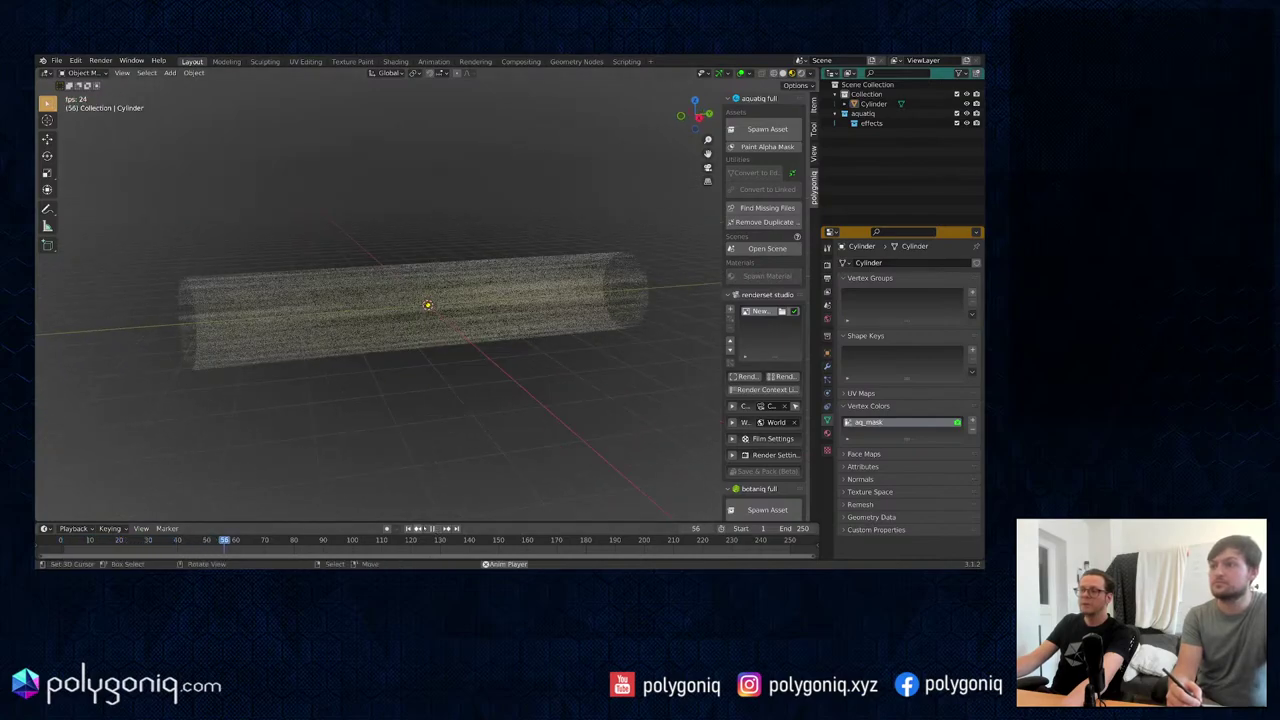
key(space)
Step: Split the 3D viewport, open a UV Editor beside it, and put the cylinder in Edit Mode with its faces selected
drag(817, 72, 463, 150)
key(shift+F10)
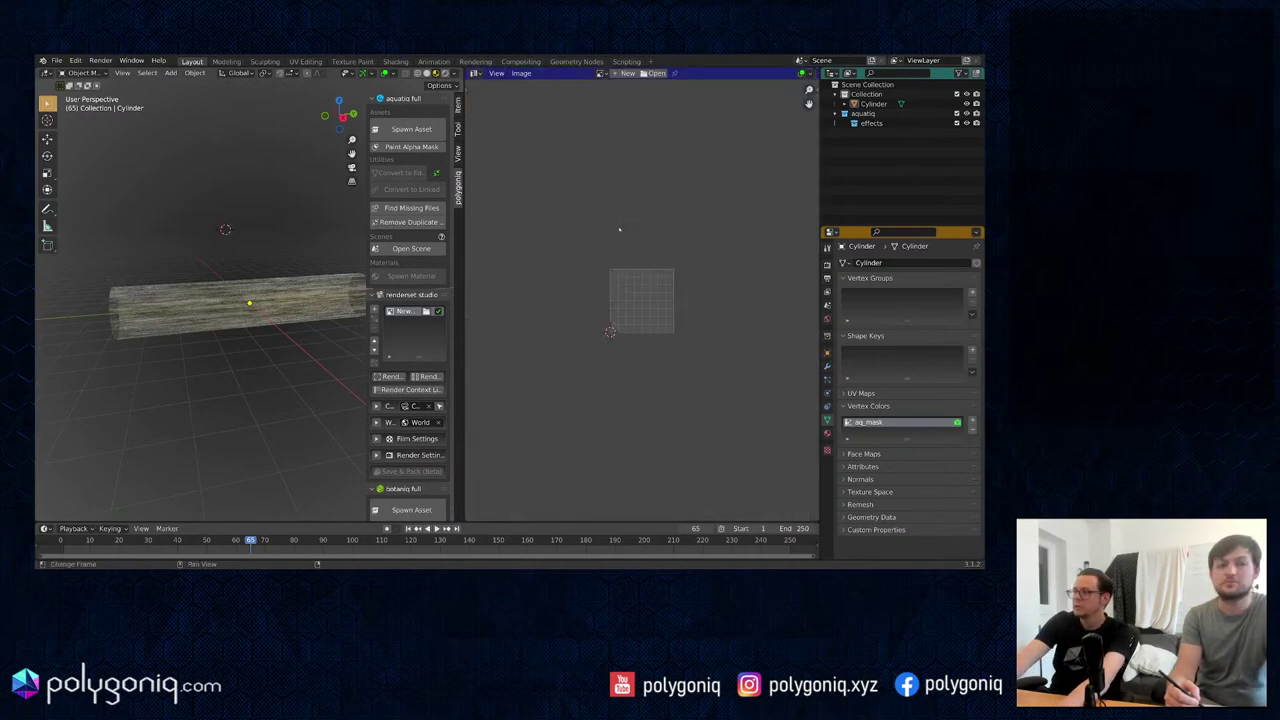
key(a)
key(Tab)
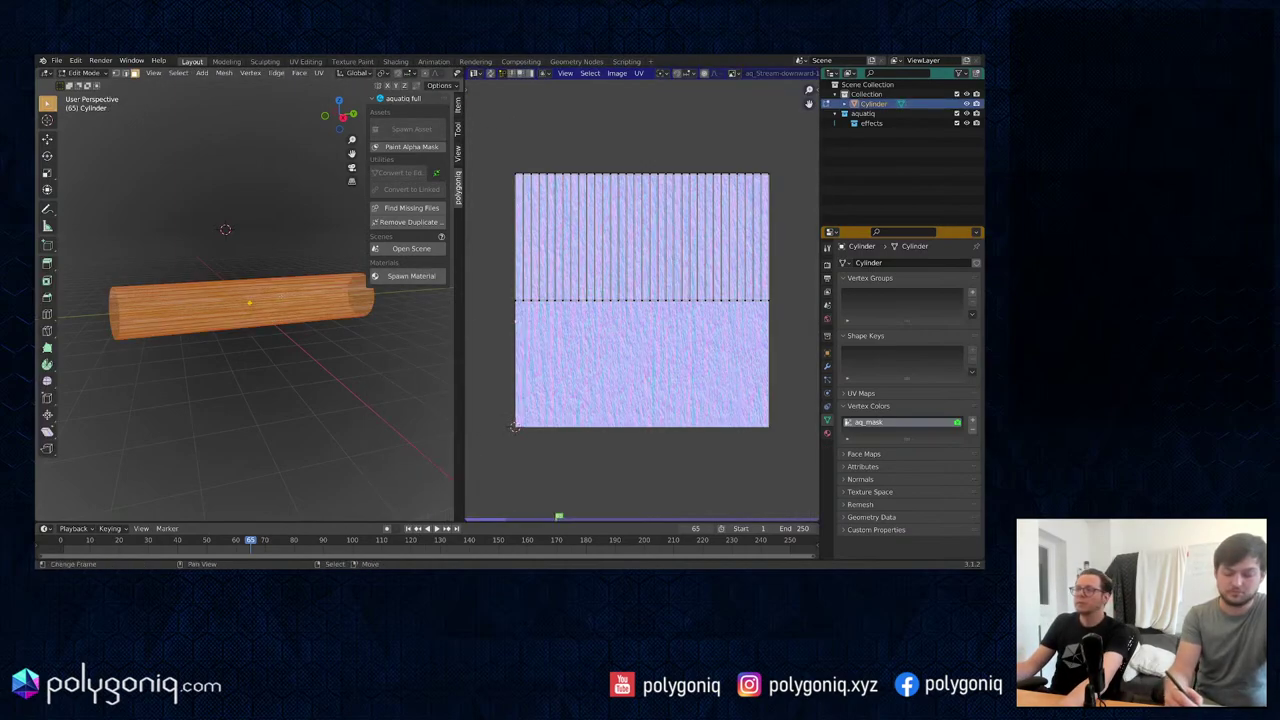
Step: Scale all the cylinder's UVs along Y until they extend beyond the image tile, and return to Object Mode
scroll(575, 250, down, 7)
key(a)
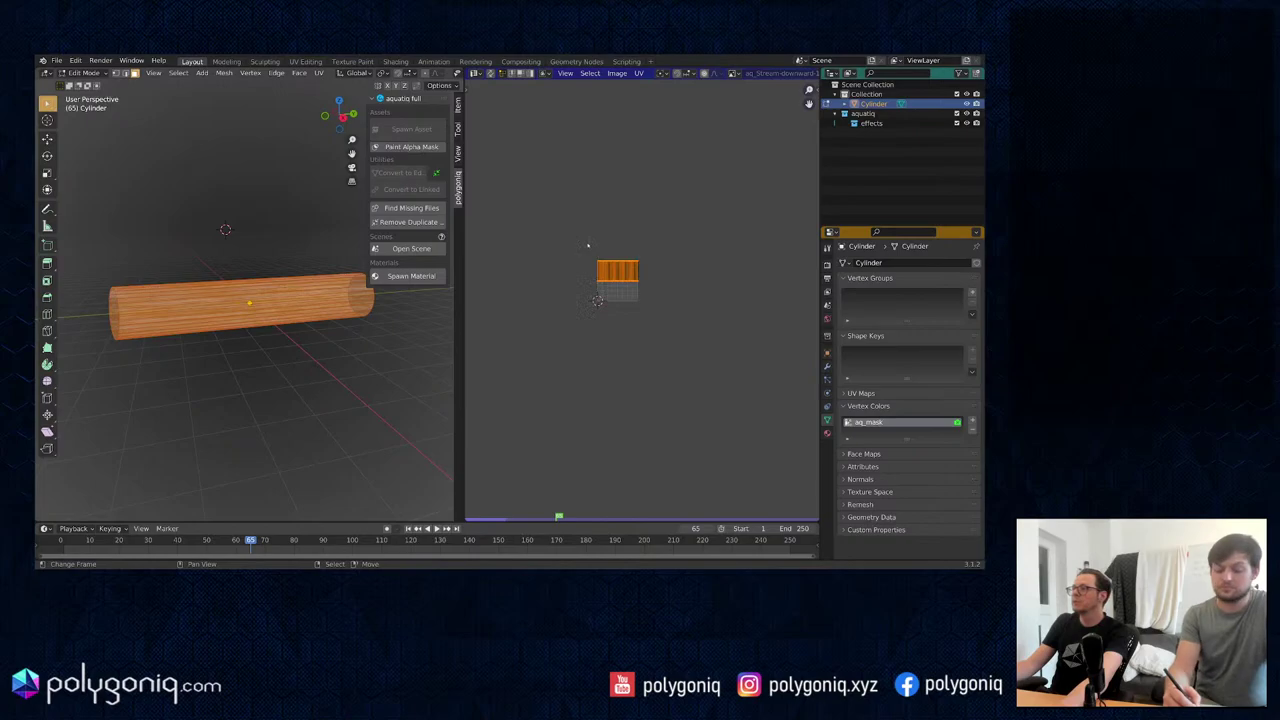
scroll(614, 226, up, 3)
middle_drag(617, 234, 614, 246)
key(s)
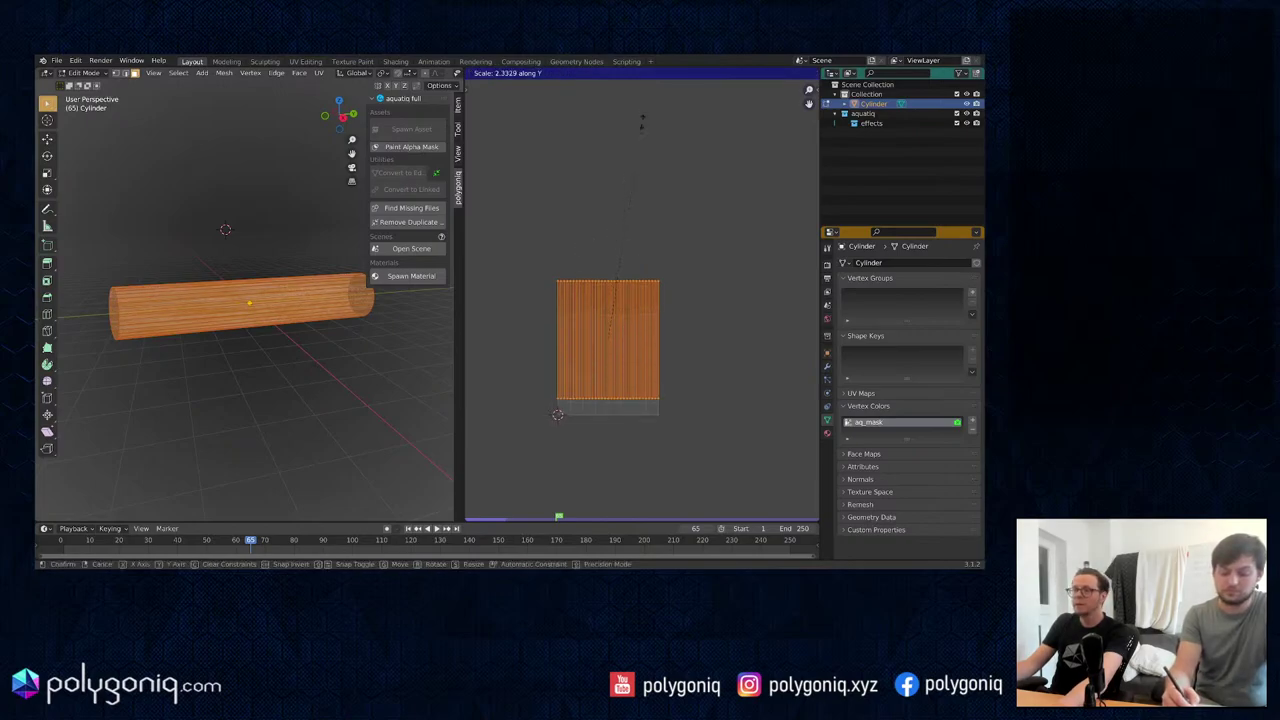
click(667, 474)
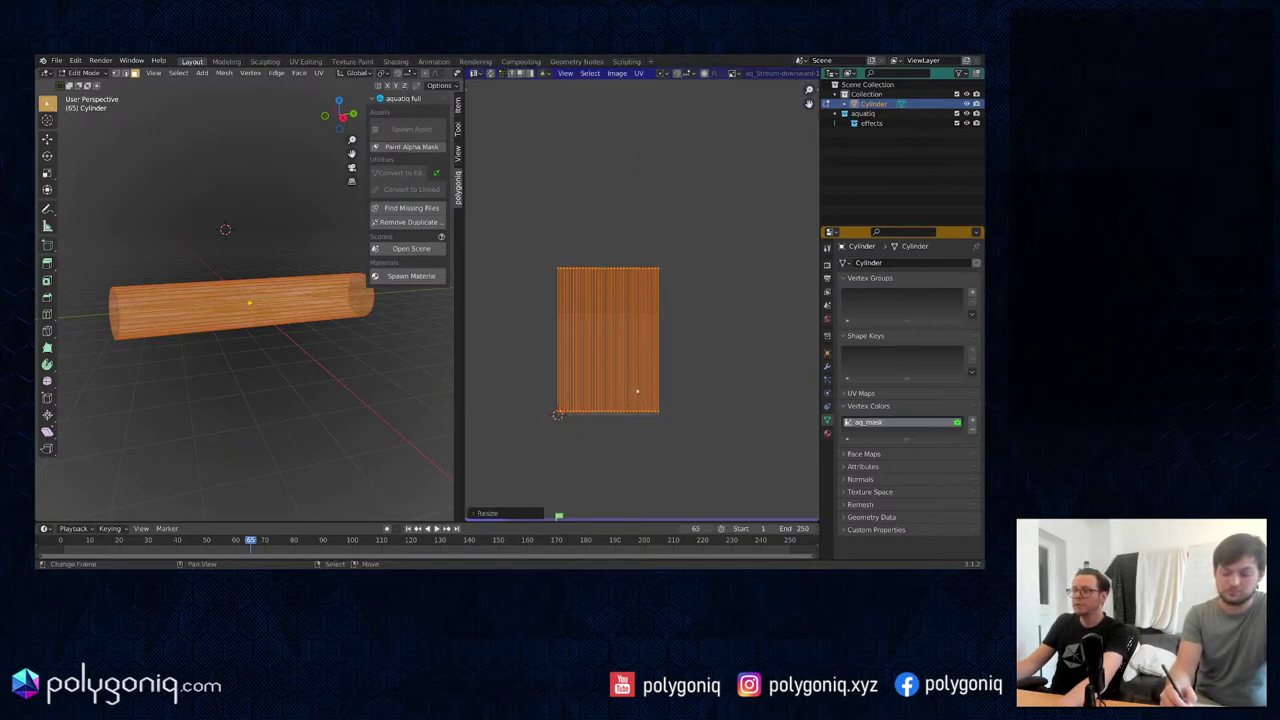
key(Tab)
Step: Play the animation to preview the stream with the stretched UVs on the cylinder
scroll(239, 380, up, 2)
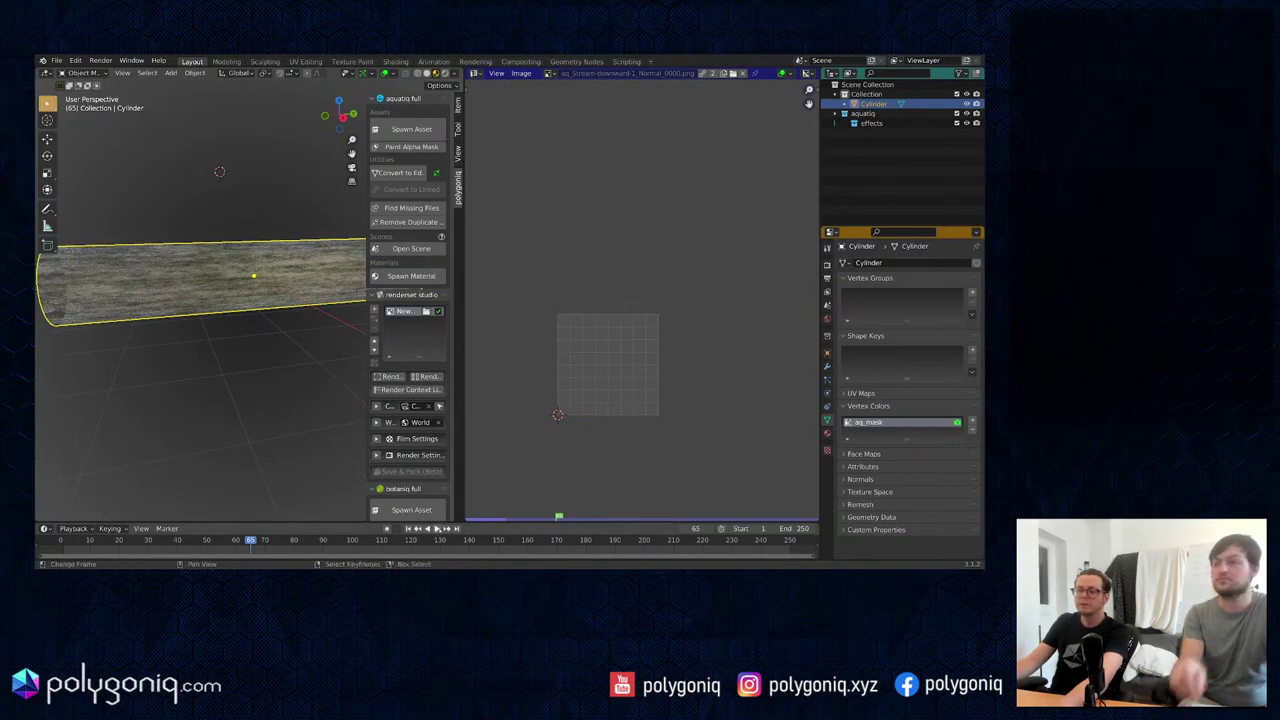
key(space)
click(237, 368)
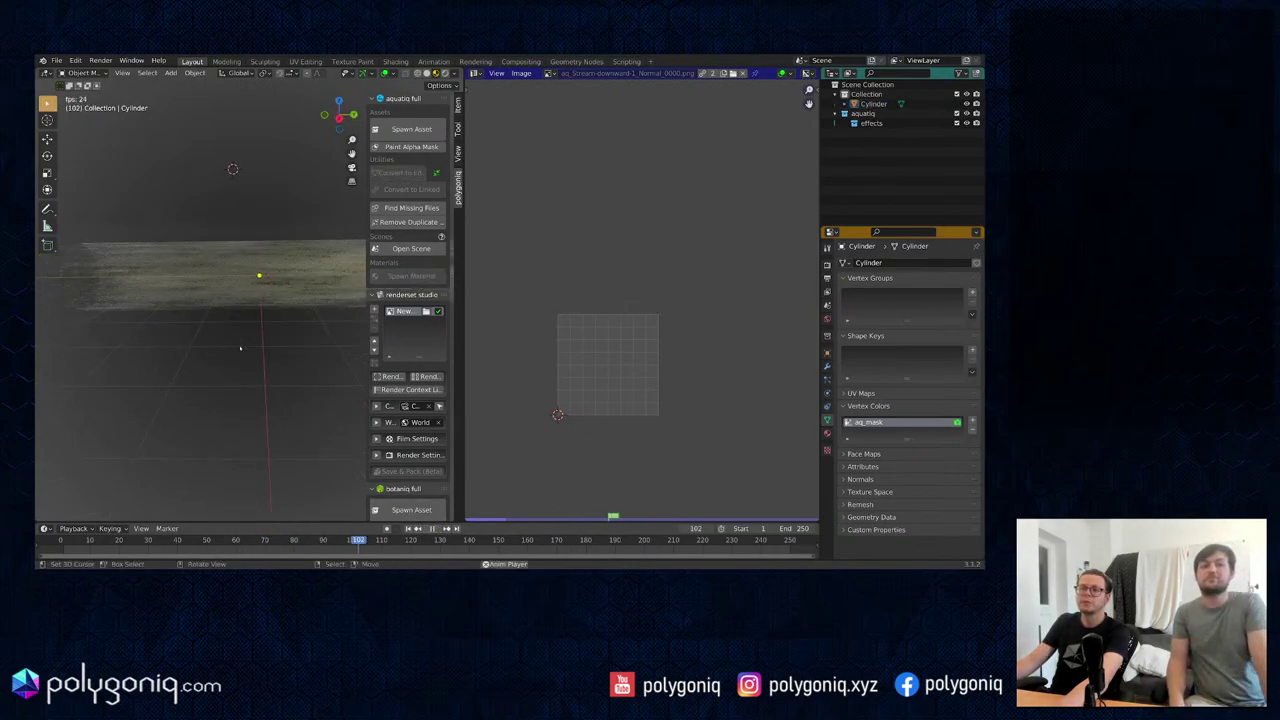
Step: Select the cylinder, split the UV Editor, and open a Shader Editor below it focused on the aq_Fountain node
click(225, 285)
drag(467, 517, 474, 356)
click(476, 365)
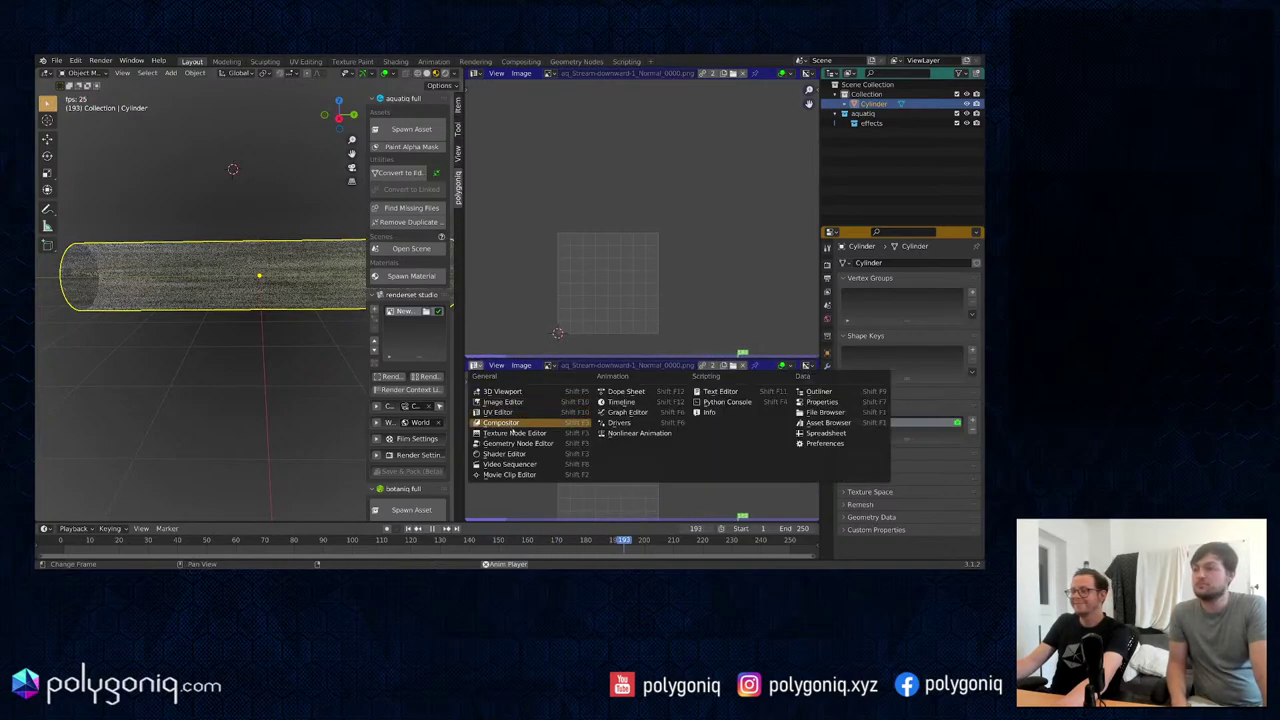
click(514, 454)
middle_drag(648, 430, 585, 432)
scroll(605, 432, up, 5)
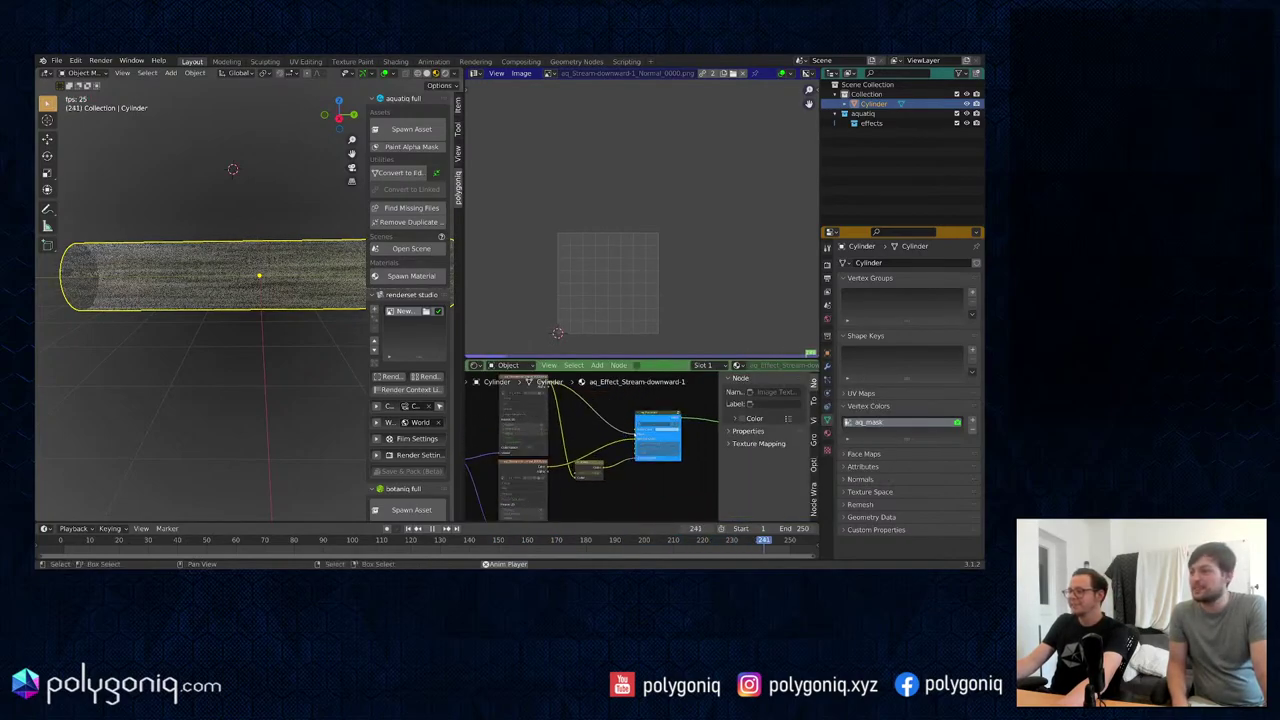
scroll(669, 433, up, 1)
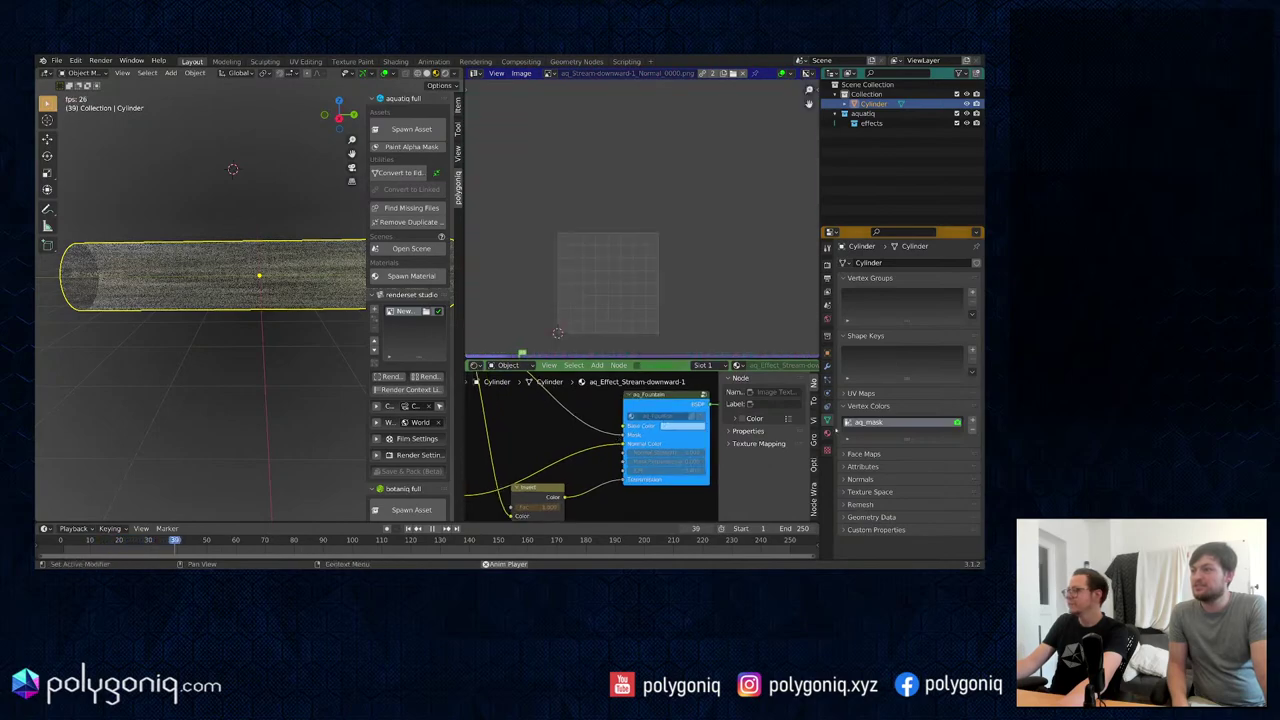
Step: Make an editable copy of the cylinder's stream material and set the aq_Fountain node's Base Color to red
click(828, 434)
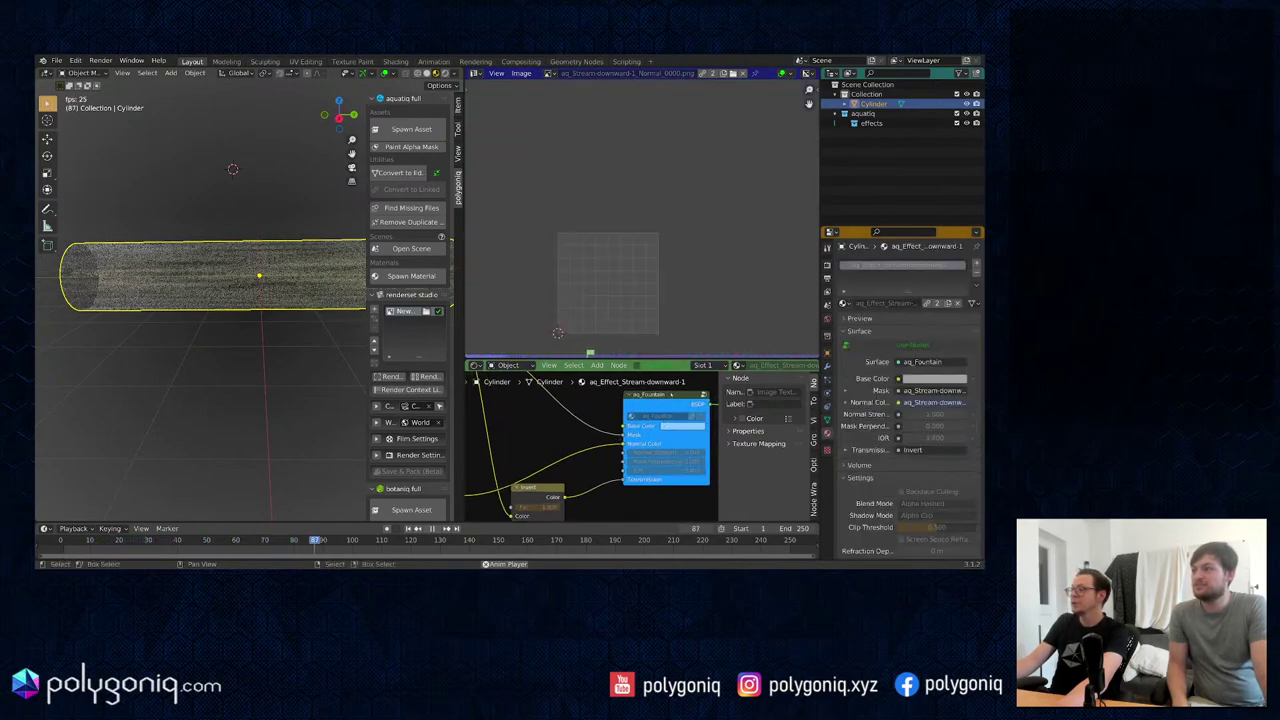
middle_drag(671, 394, 631, 402)
scroll(788, 364, down, 3)
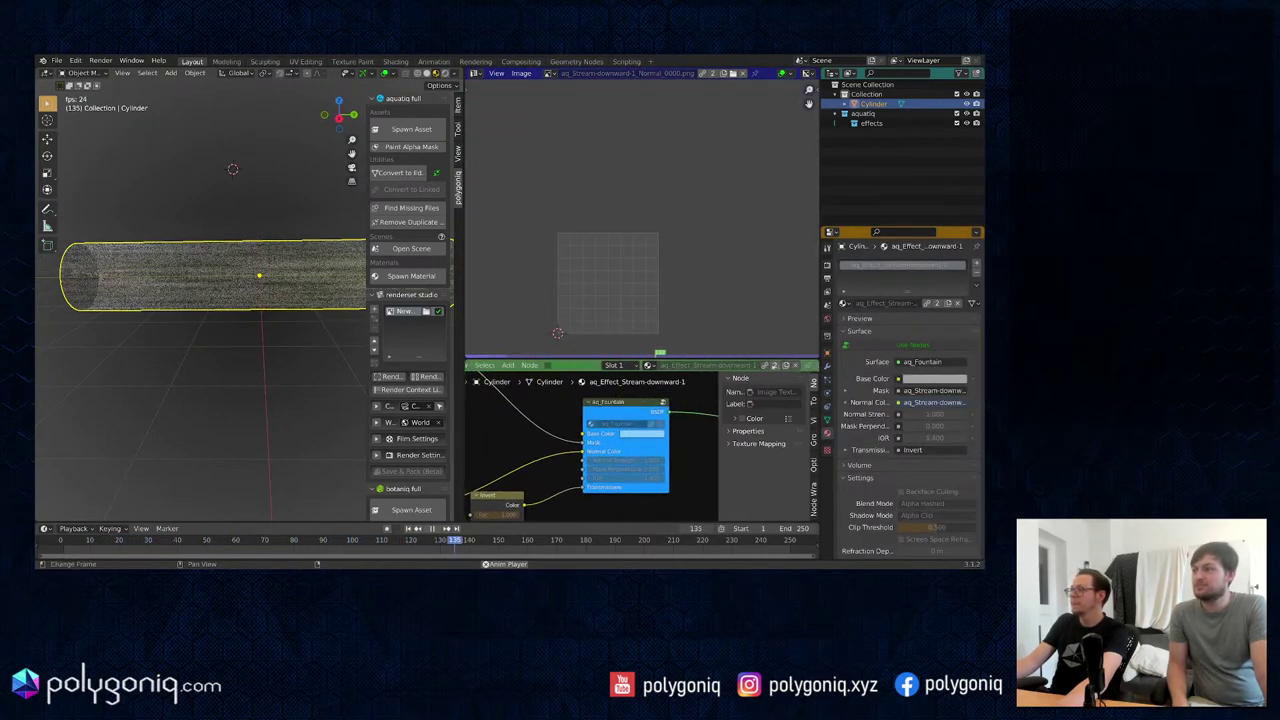
click(775, 365)
click(641, 434)
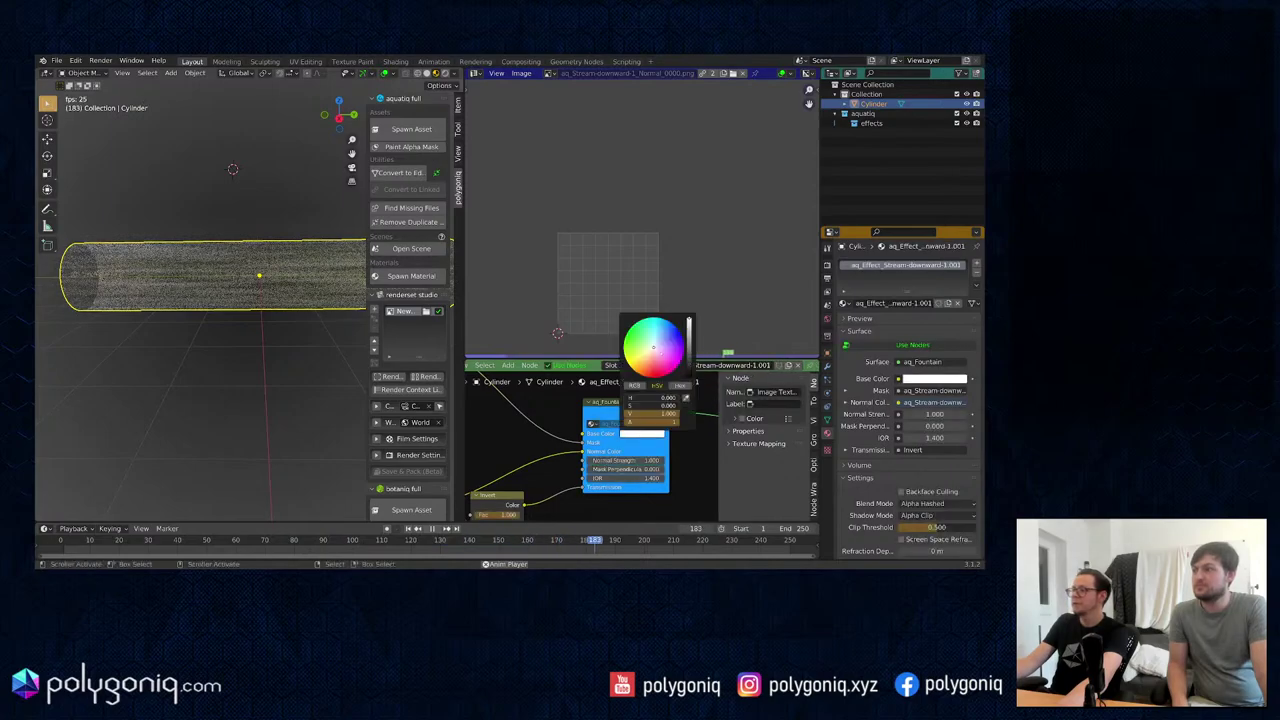
drag(652, 347, 654, 369)
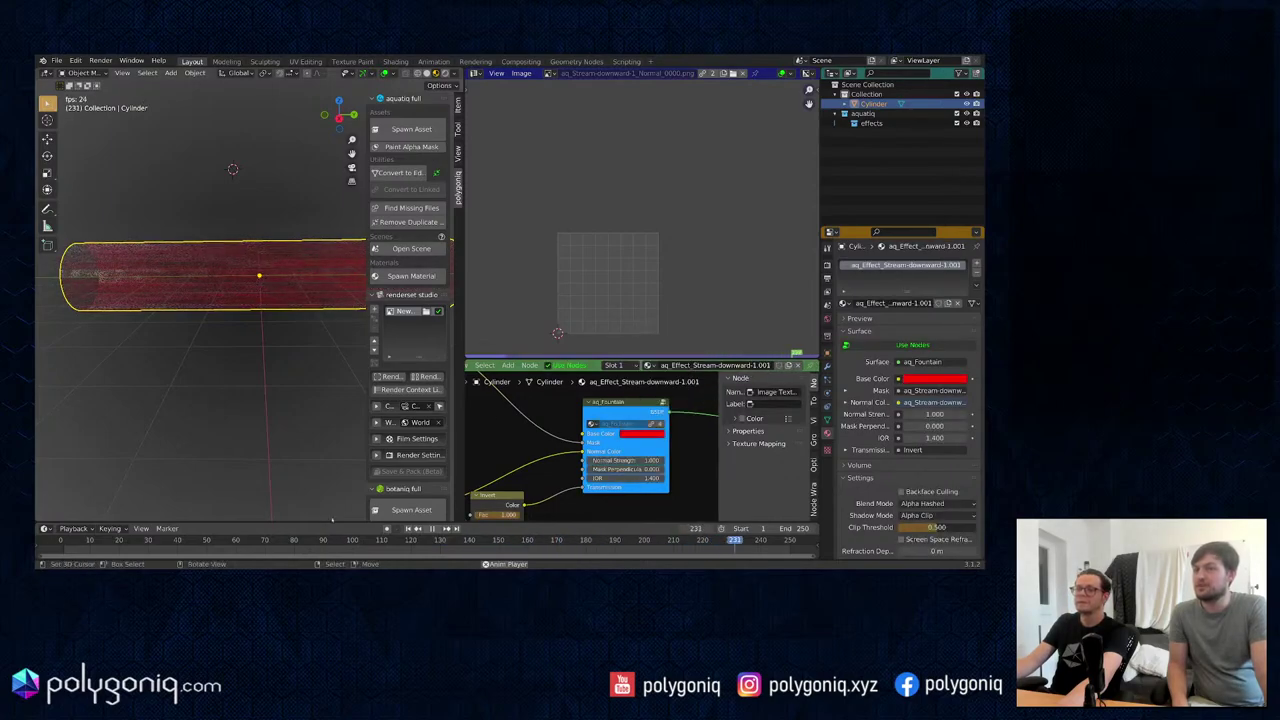
Step: Stretch the cylinder's UVs further along Y and return to Object Mode to check the red stream
key(Tab)
scroll(629, 254, down, 10)
key(s)
key(y)
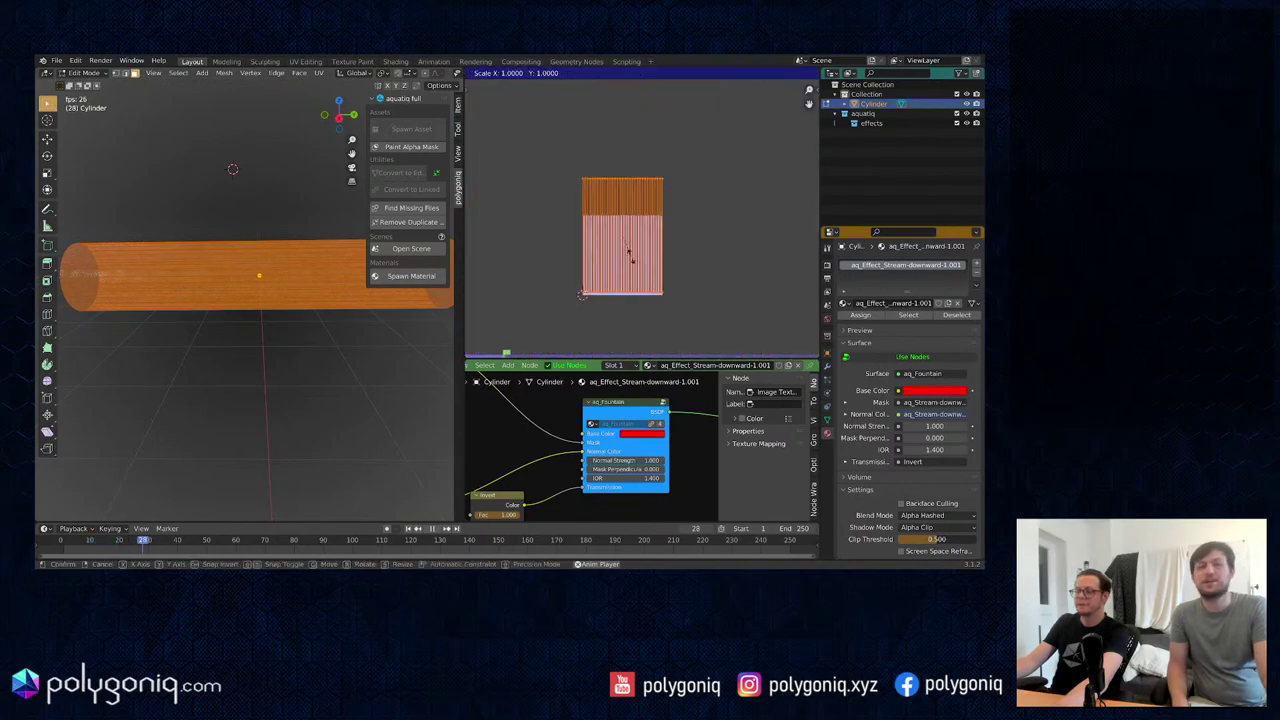
scroll(627, 250, down, 5)
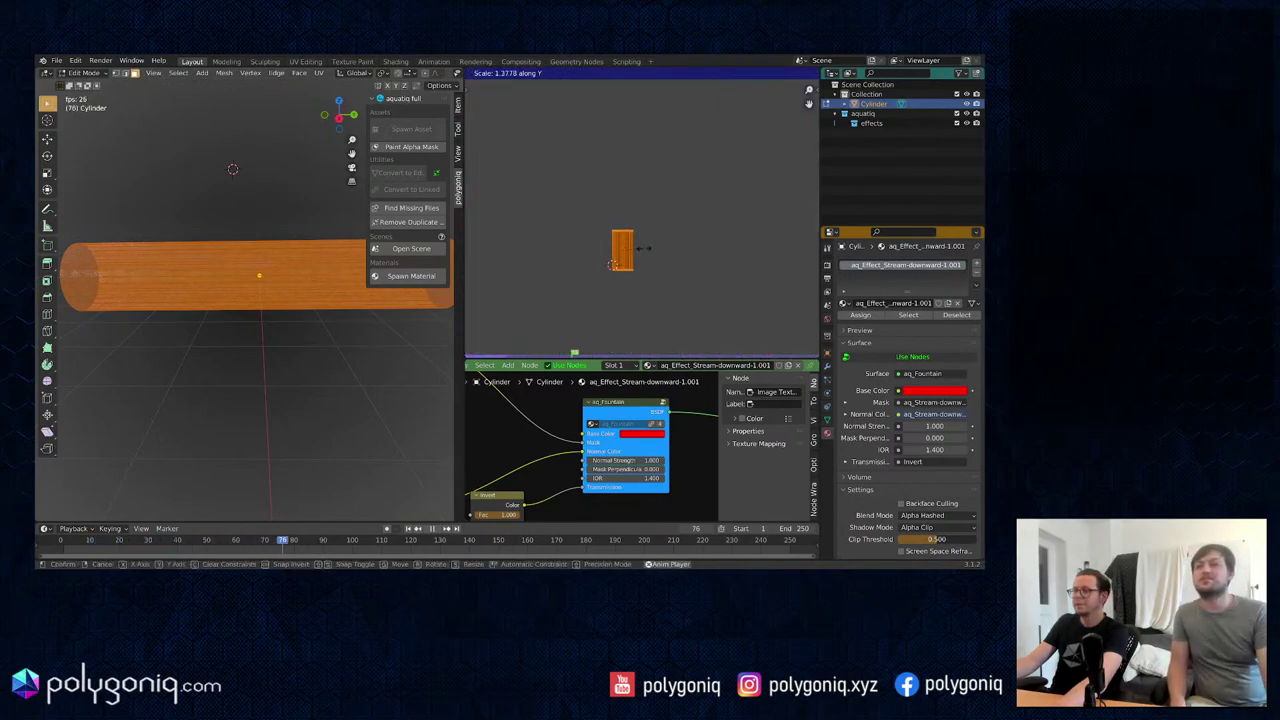
click(659, 247)
key(Tab)
middle_drag(274, 354, 262, 382)
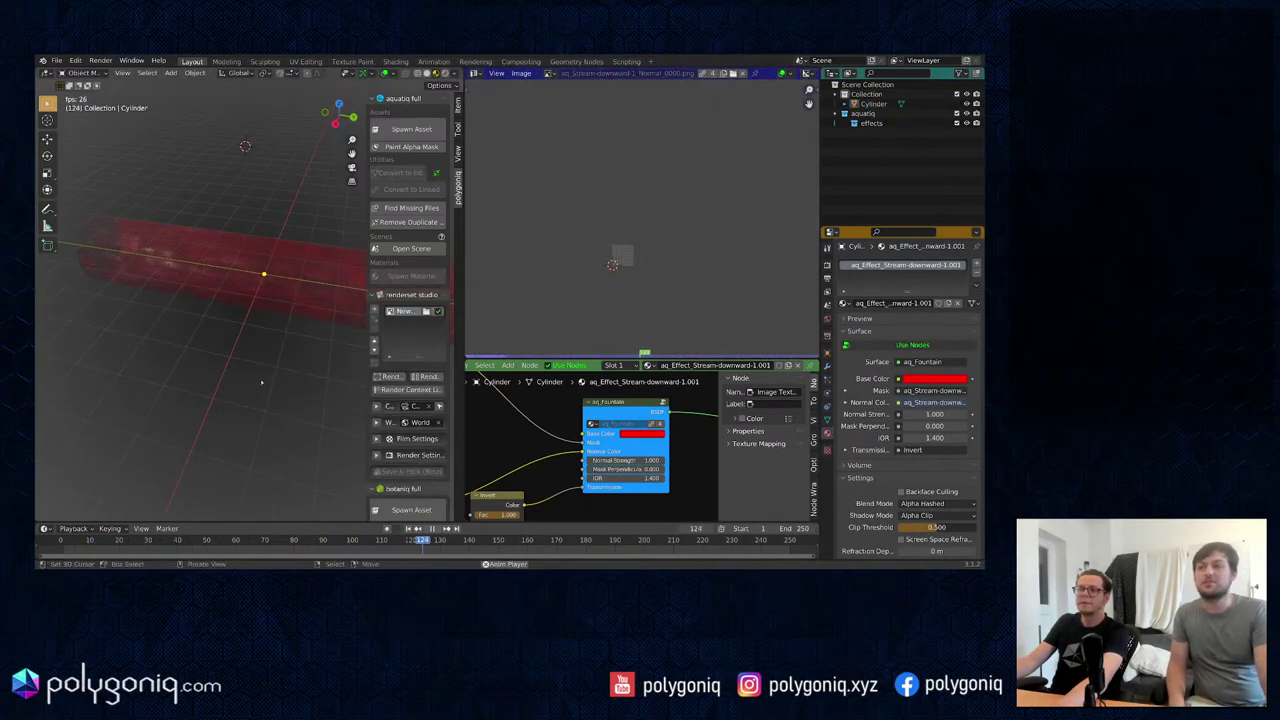
key(Tab)
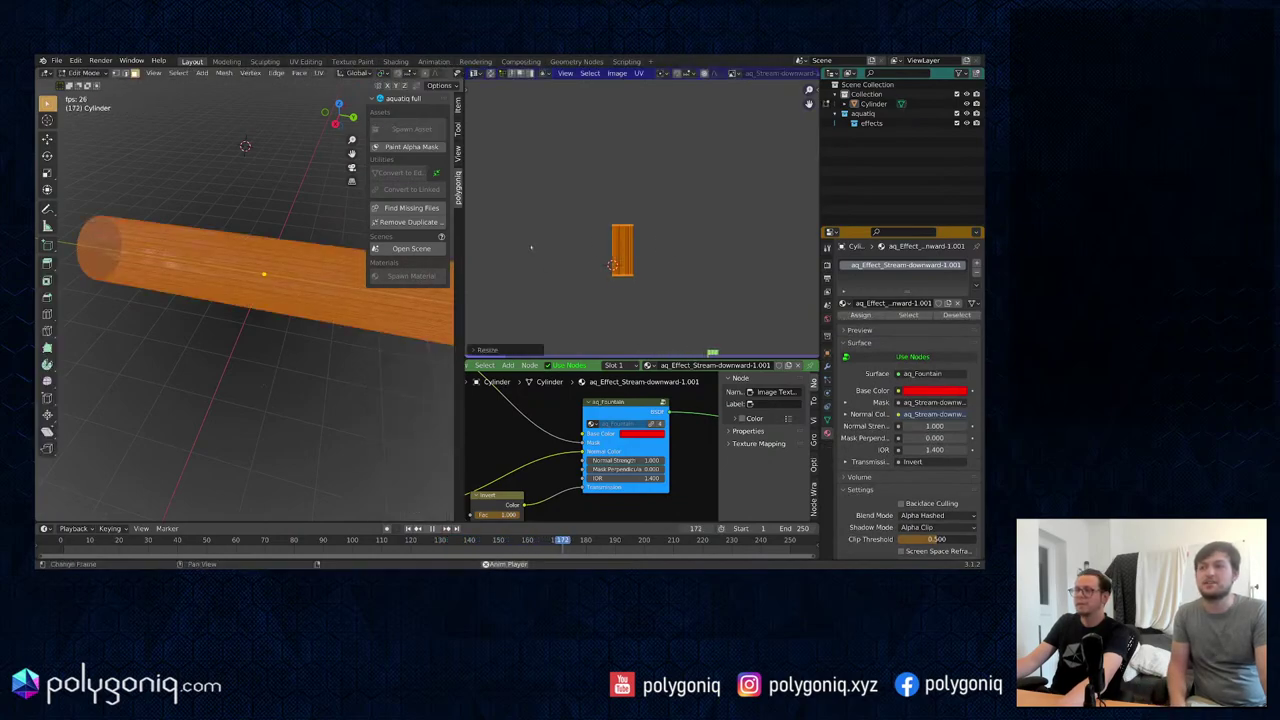
key(Tab)
middle_drag(212, 236, 226, 251)
shift+middle_drag(288, 219, 263, 248)
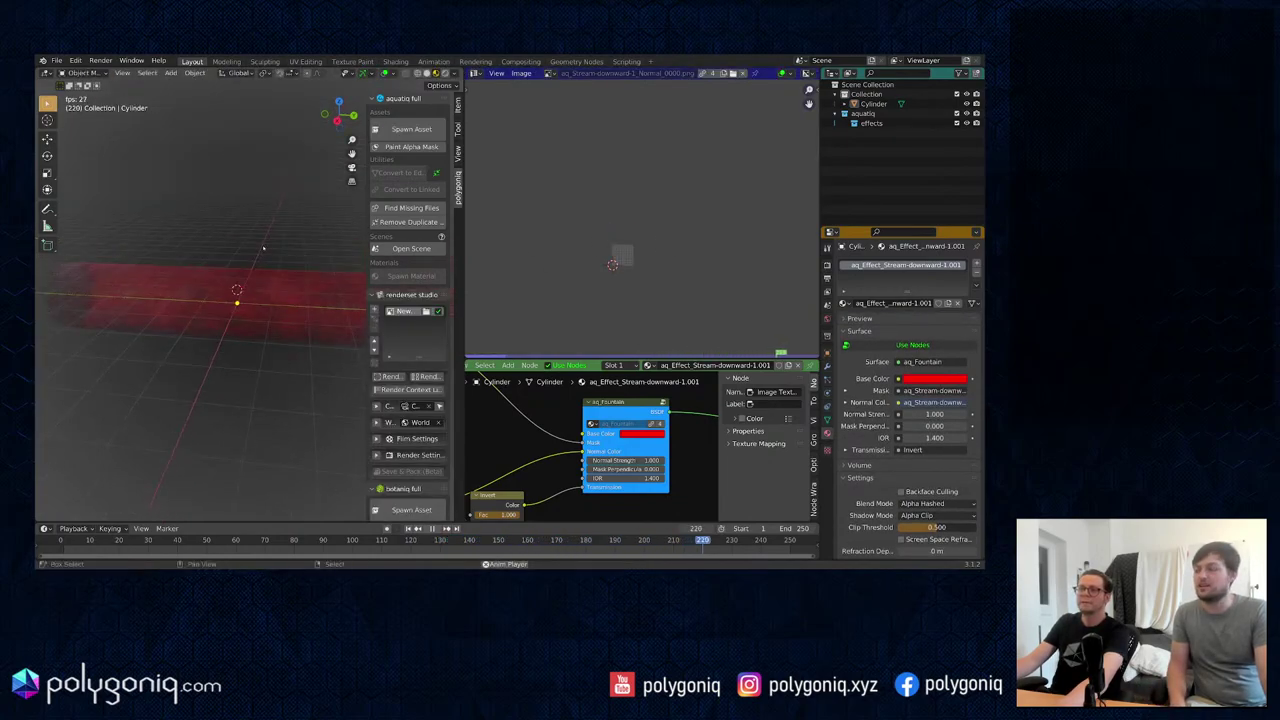
Step: Spawn the Vertical (A) asset from the modular category of aquatiq
click(411, 129)
click(435, 154)
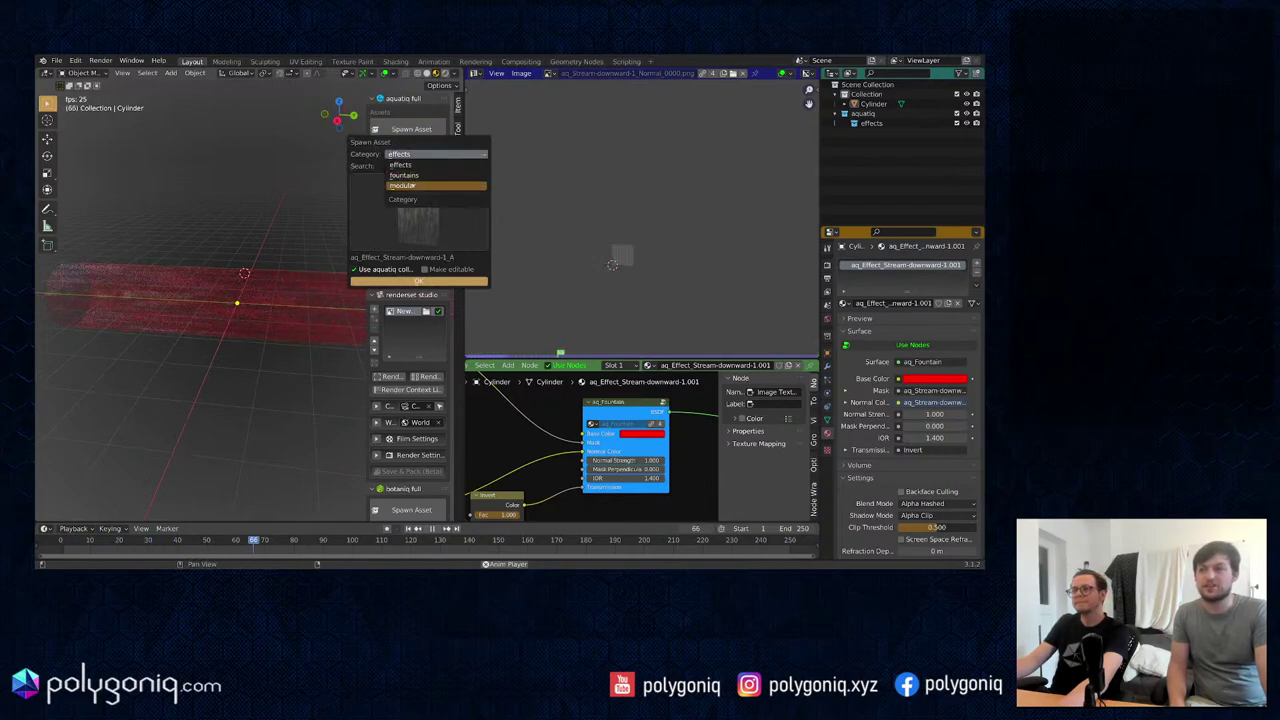
click(402, 185)
click(435, 154)
click(415, 156)
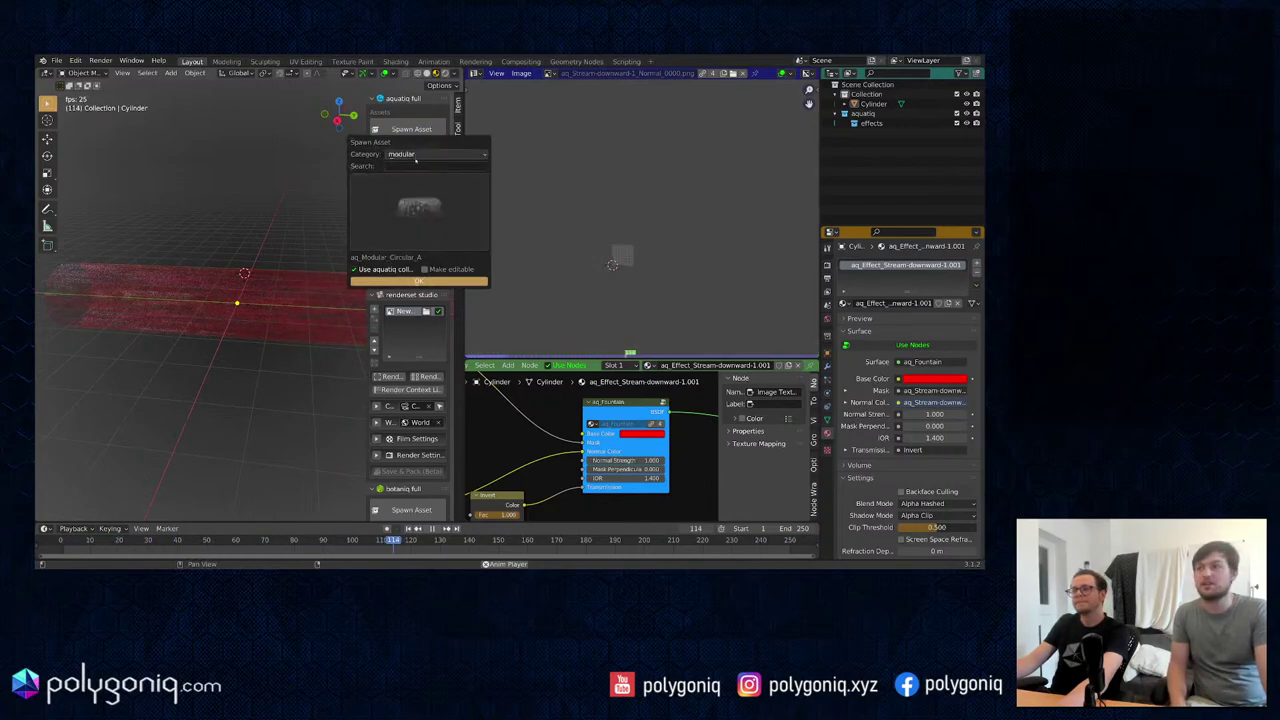
click(420, 208)
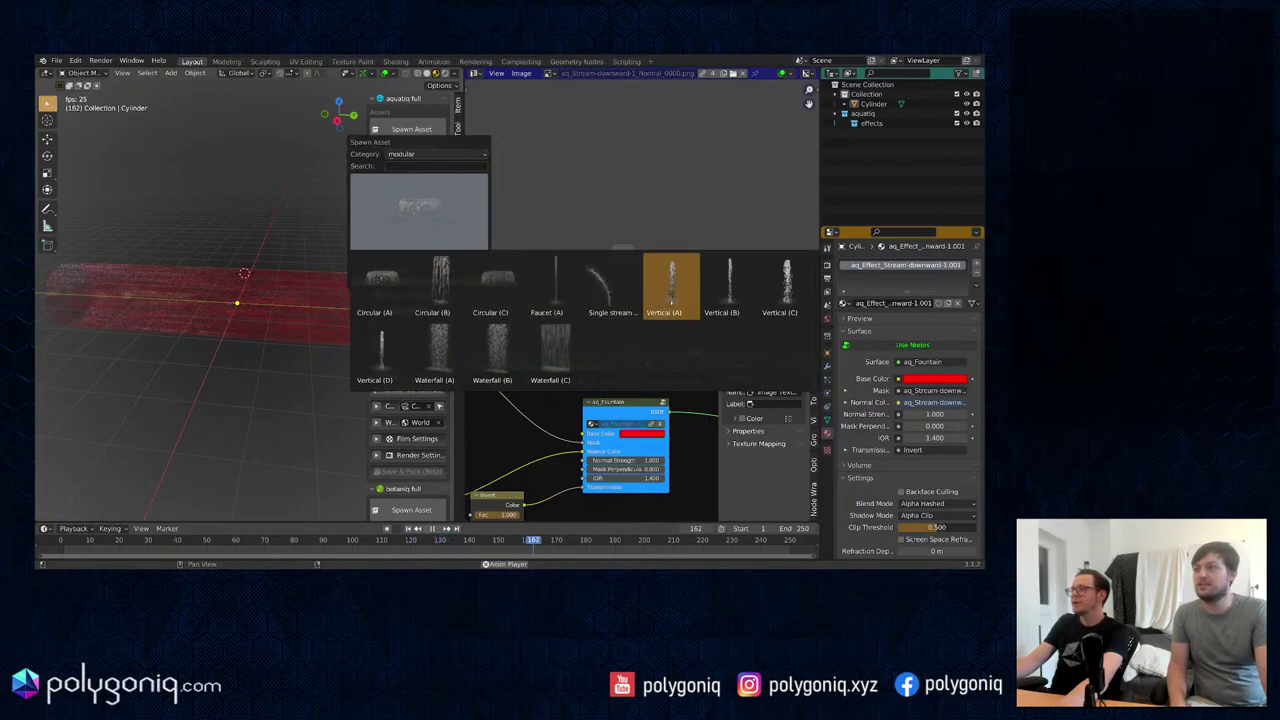
click(671, 298)
click(430, 283)
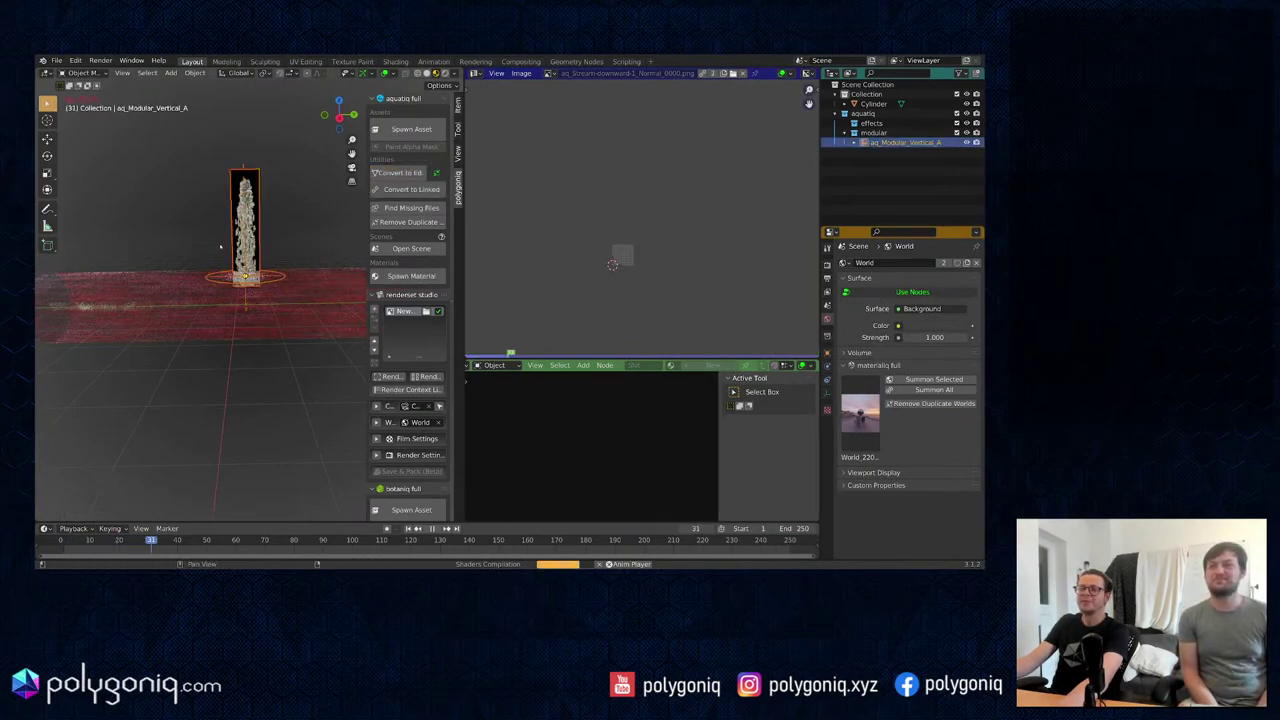
Step: Make the spawned vertical jet editable and set the Base Color of its aq_Fountain node to red
middle_drag(572, 455, 725, 439)
click(578, 448)
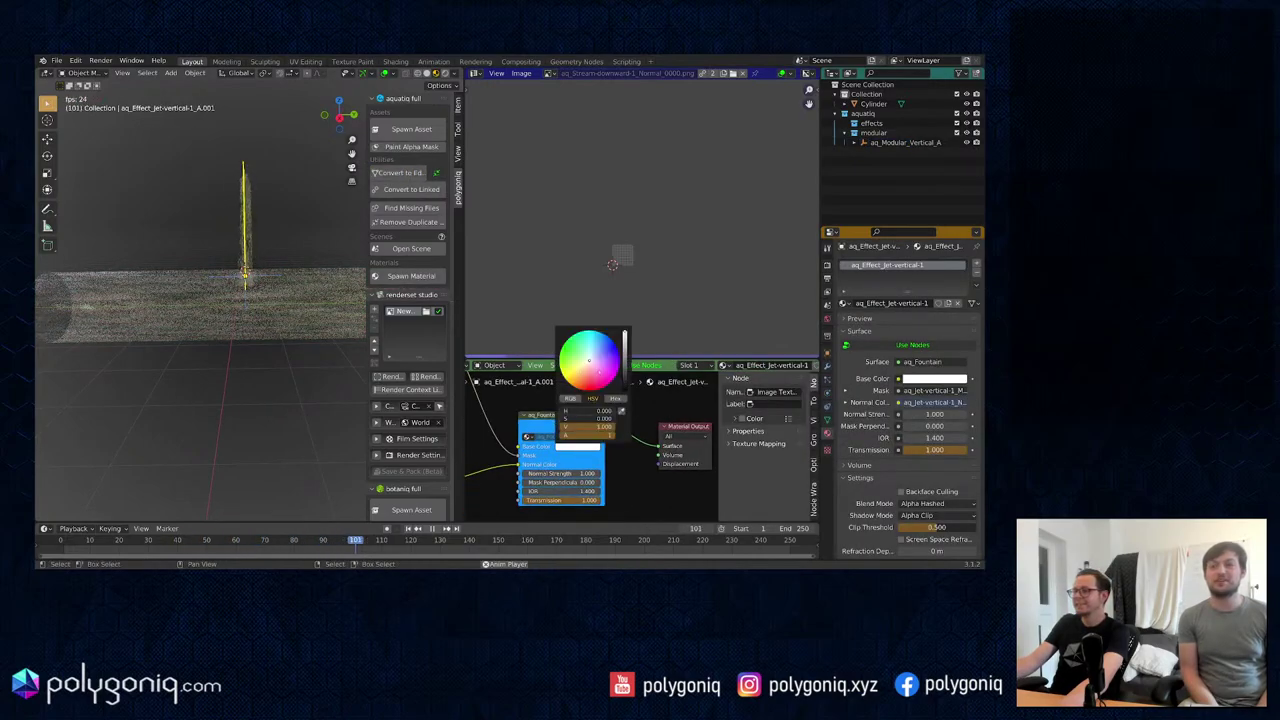
drag(599, 372, 586, 387)
right_click(275, 247)
Step: Select the cylinder and set the Base Color of its aq_Effect_Stream-downward-1 material to red
right_click(300, 300)
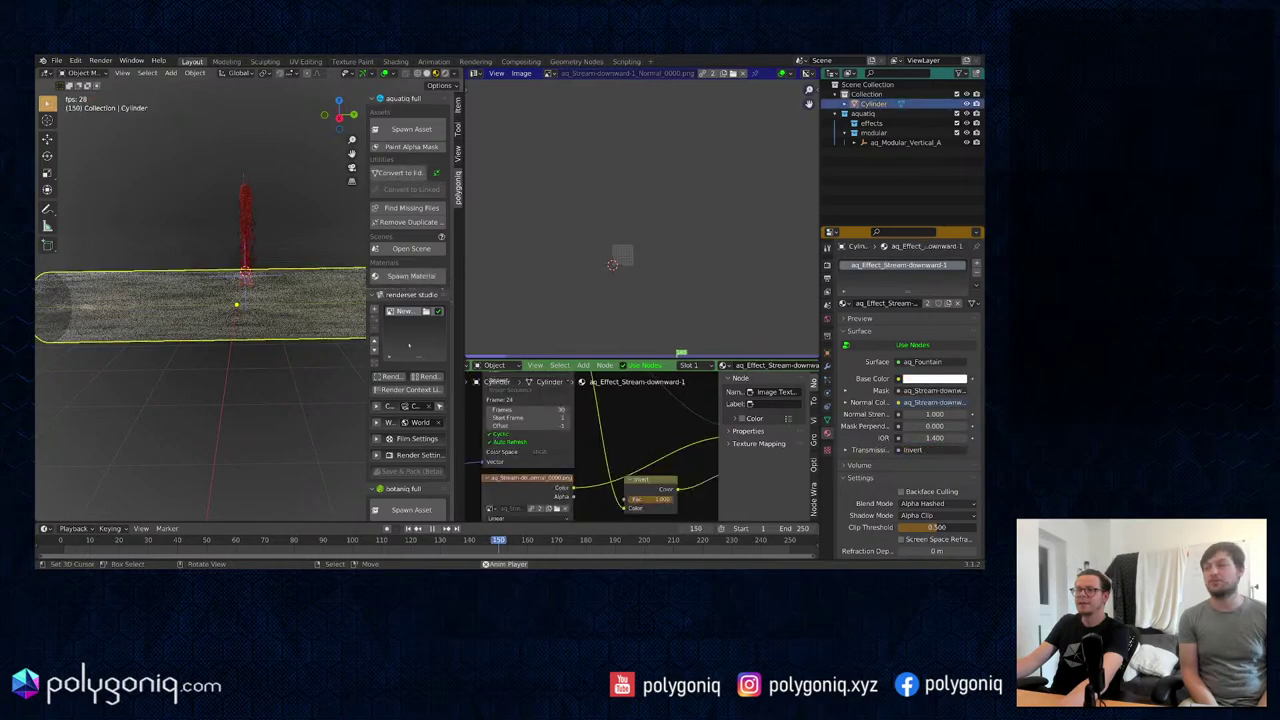
middle_drag(629, 449, 471, 479)
scroll(549, 459, down, 2)
click(606, 456)
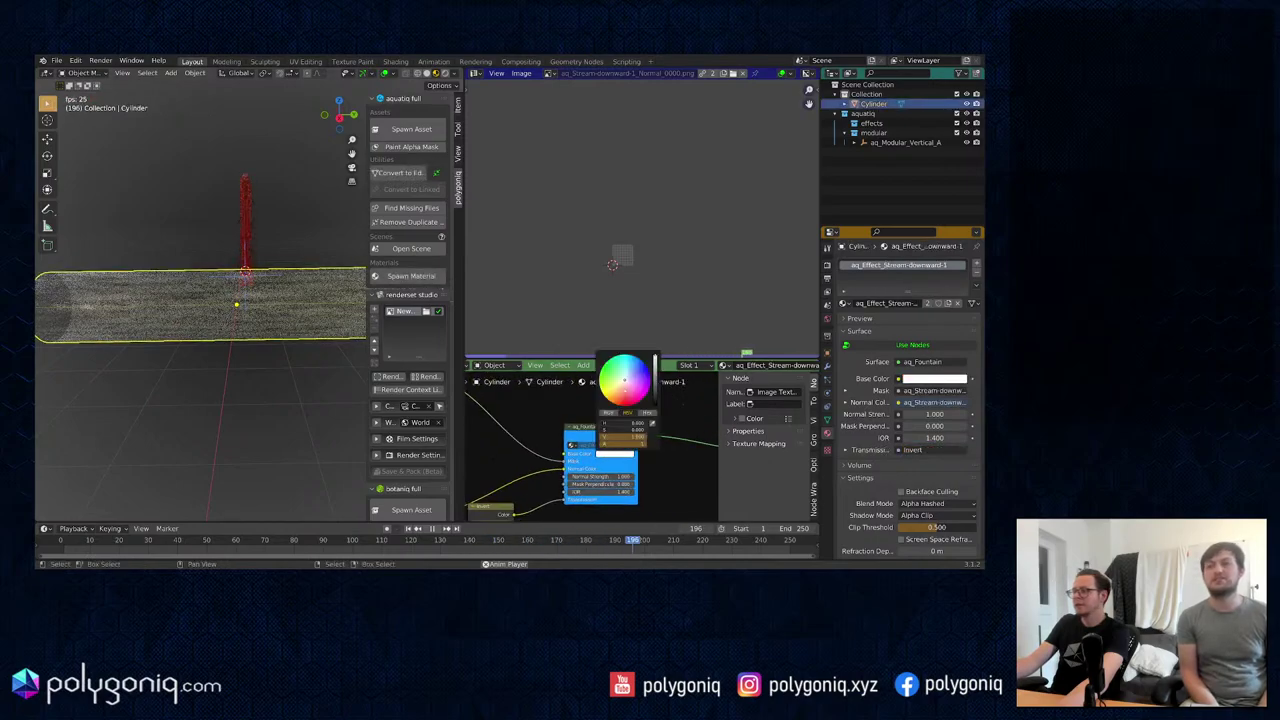
drag(623, 386, 624, 412)
right_click(257, 238)
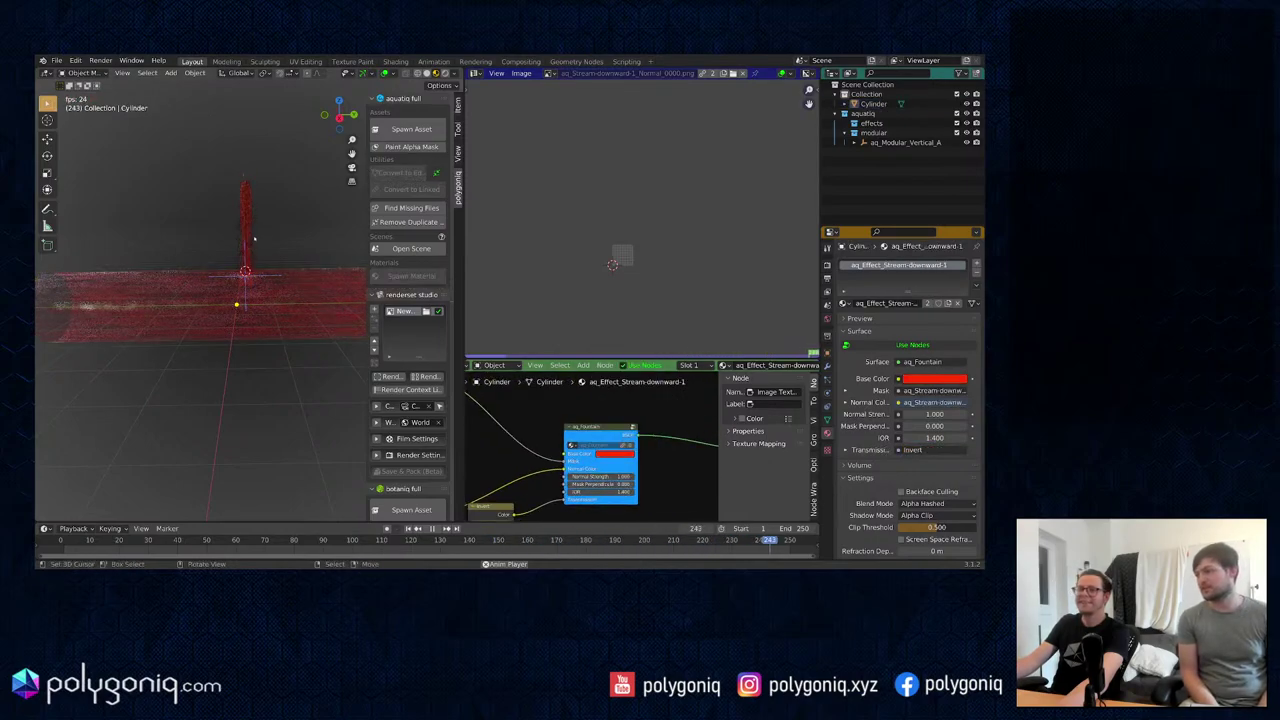
Step: Try to duplicate the single selected plane of the vertical jet
middle_drag(254, 238, 318, 236)
scroll(311, 240, up, 3)
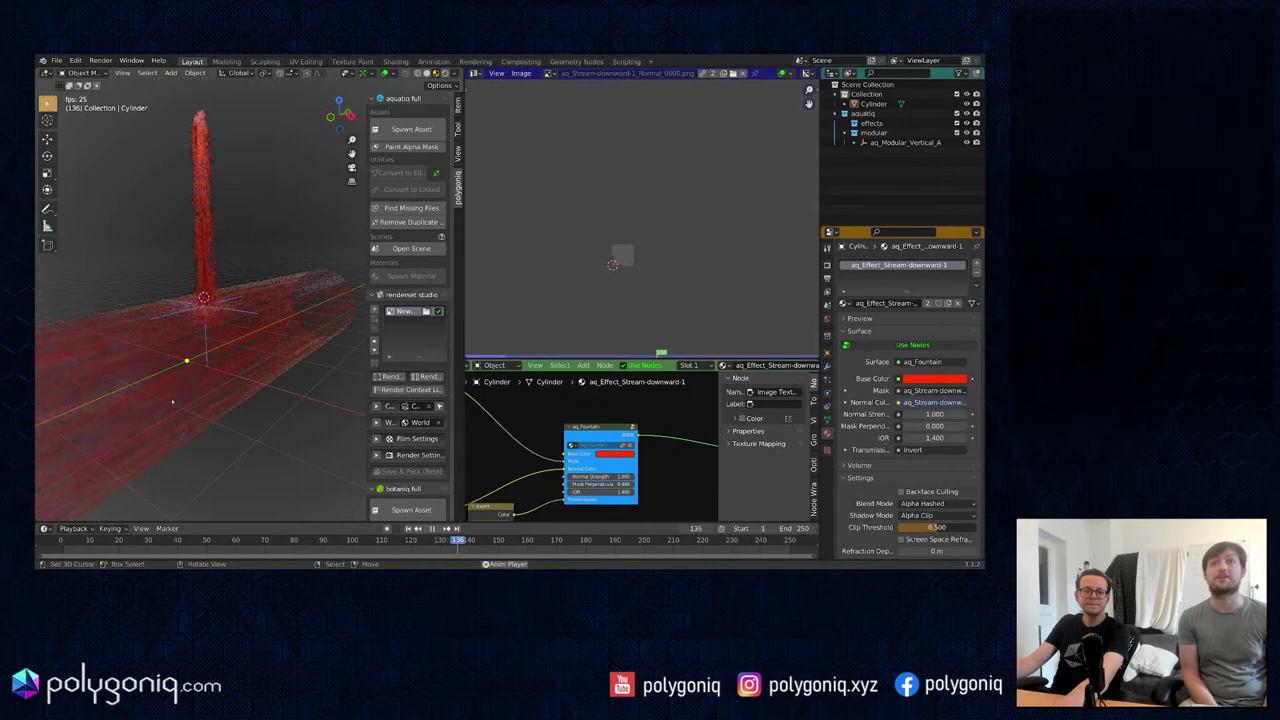
middle_drag(162, 345, 222, 336)
click(226, 349)
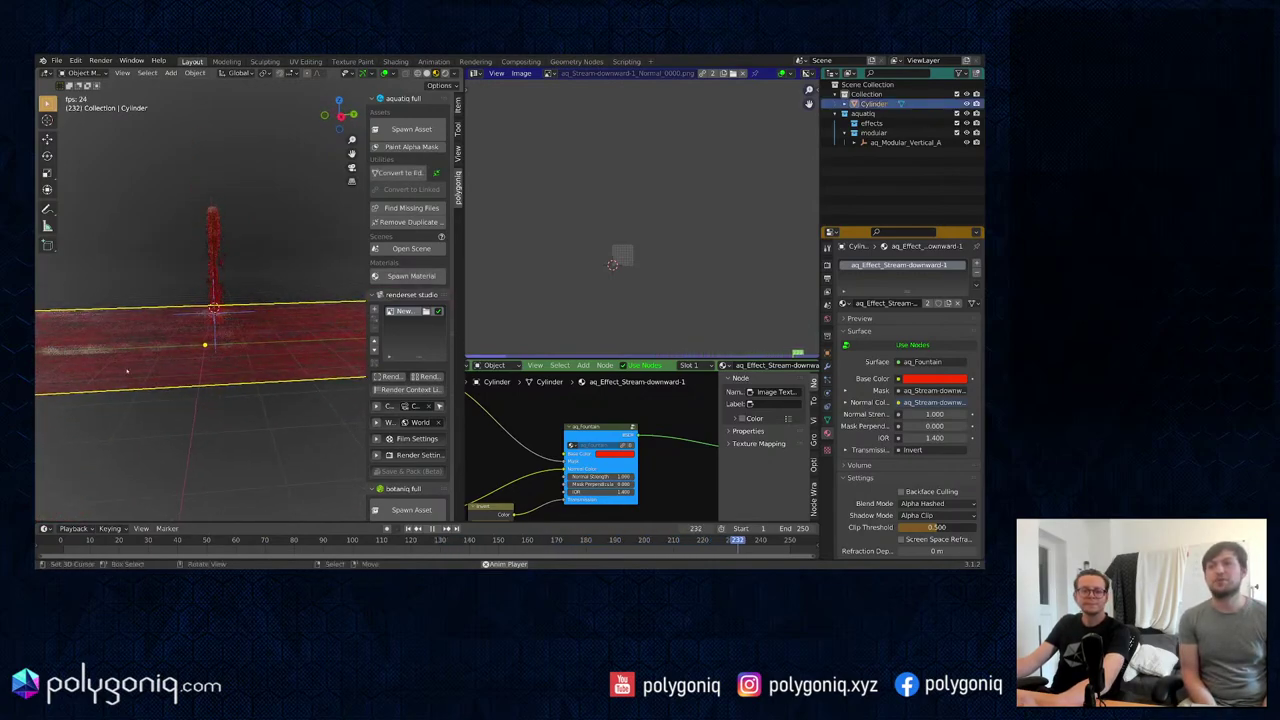
click(215, 257)
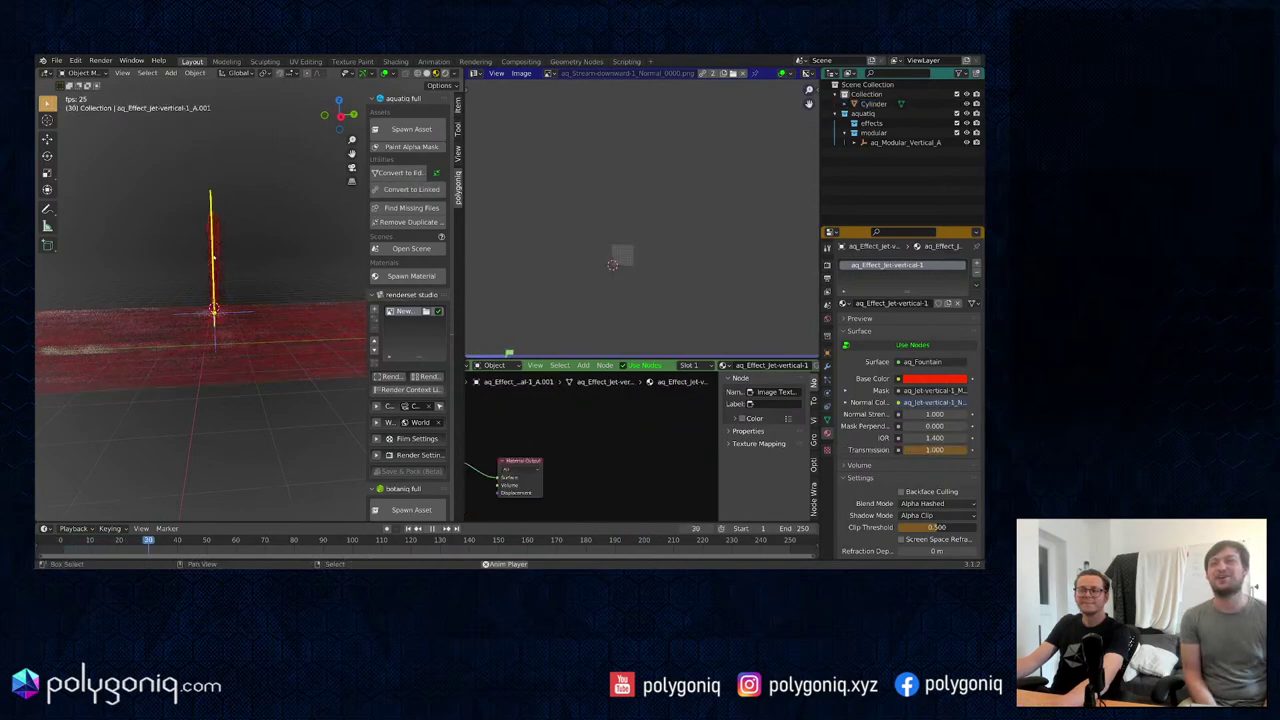
key(shift+d)
right_click(215, 257)
scroll(243, 277, down, 3)
key(shift+a)
Step: Select the whole vertical jet and place three duplicates of it above the cylinder
drag(199, 226, 234, 257)
key(shift+d)
click(177, 212)
key(shift+d)
click(286, 193)
key(shift+d)
click(213, 163)
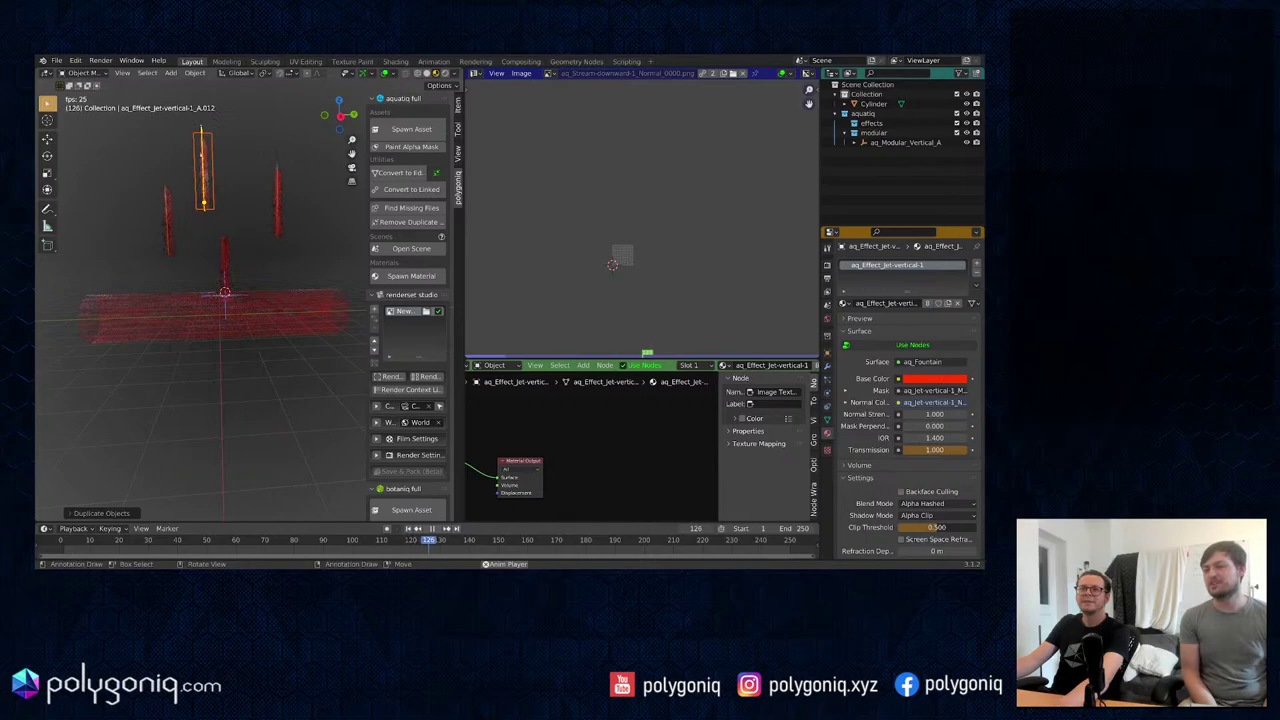
Step: Select the four jets and duplicate the group three times in the space above the cylinder
drag(111, 138, 283, 252)
scroll(283, 252, down, 4)
key(shift+d)
click(227, 182)
key(shift+d)
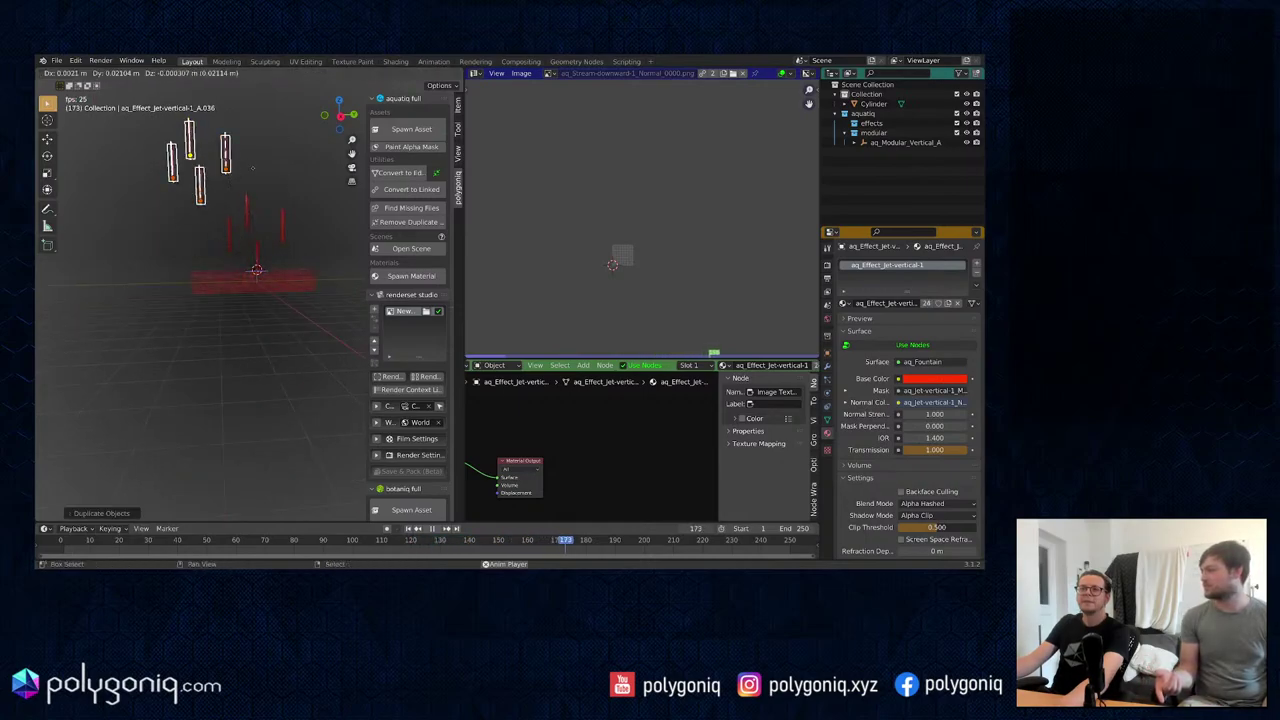
click(180, 232)
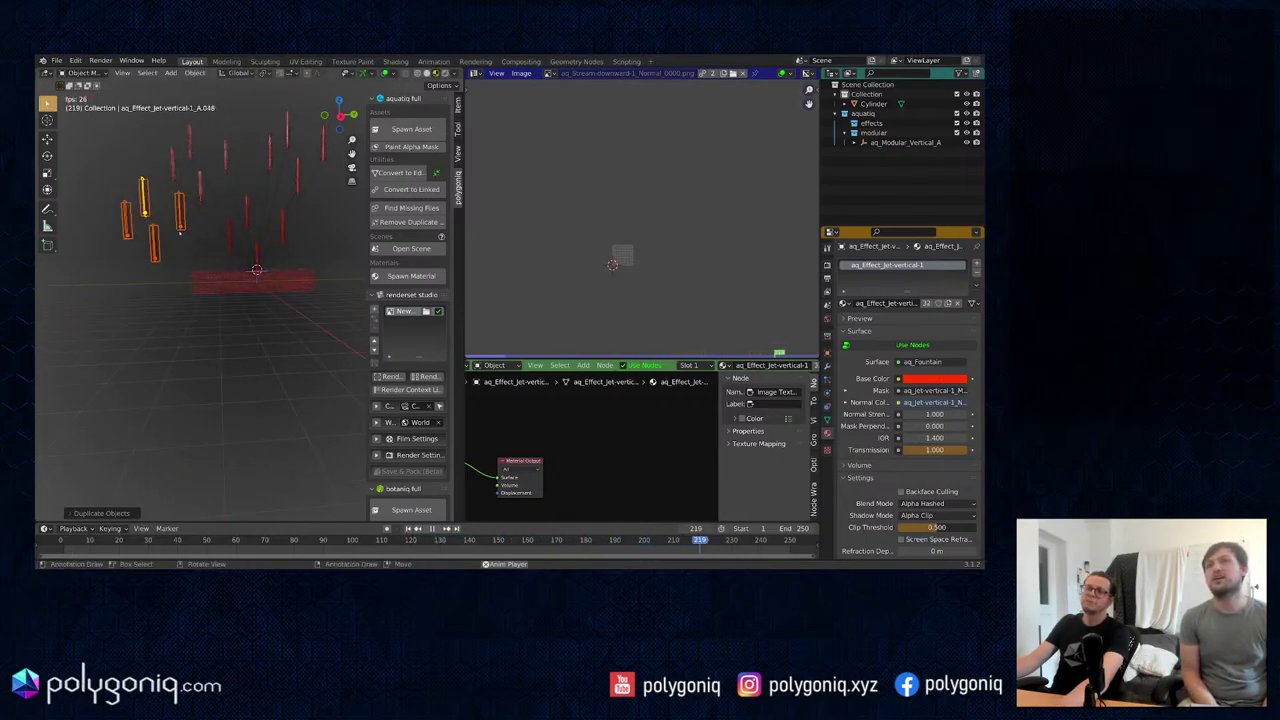
Step: Select all sixteen jets, place one duplicate set below the cylinder and another higher above it, and deselect everything
drag(98, 128, 330, 245)
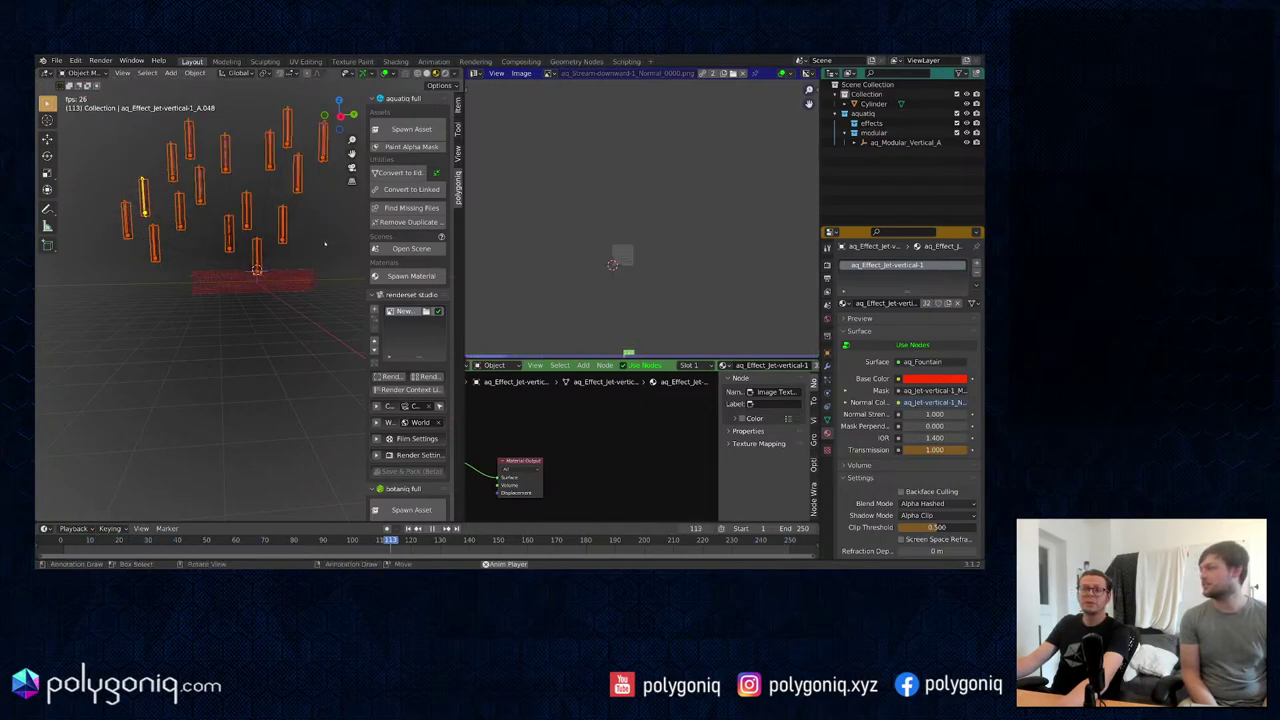
key(shift+d)
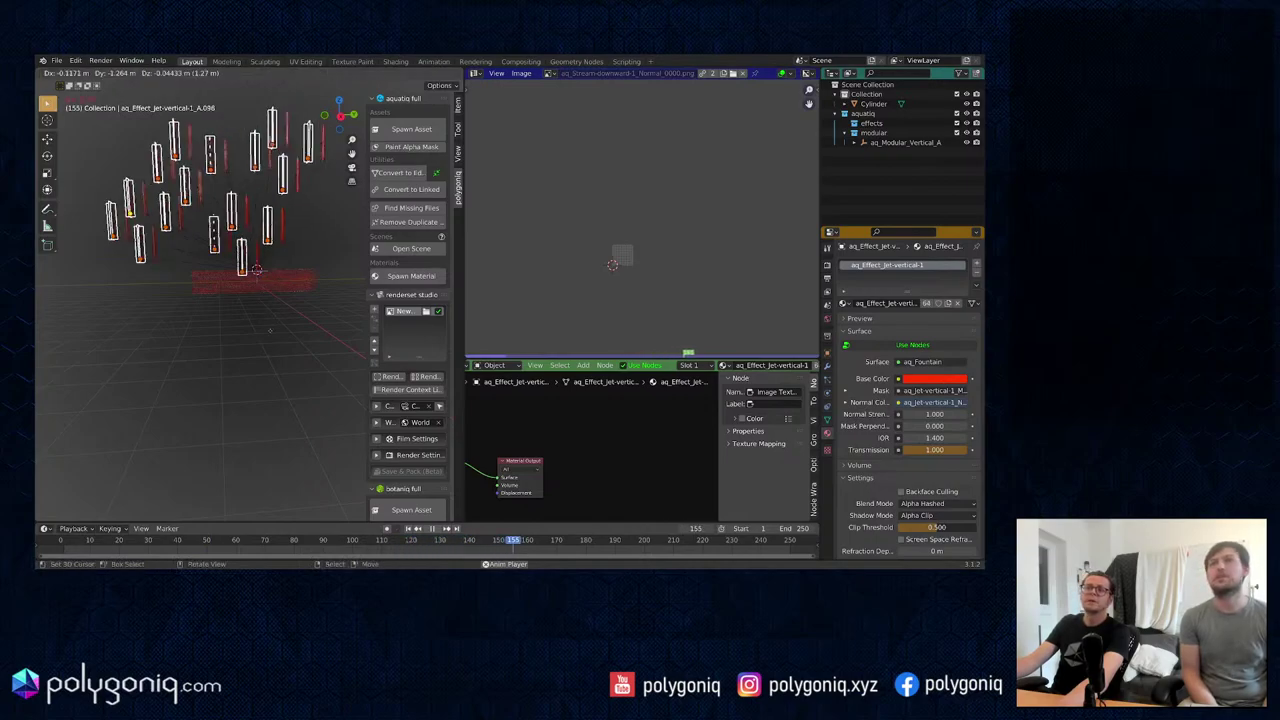
click(295, 423)
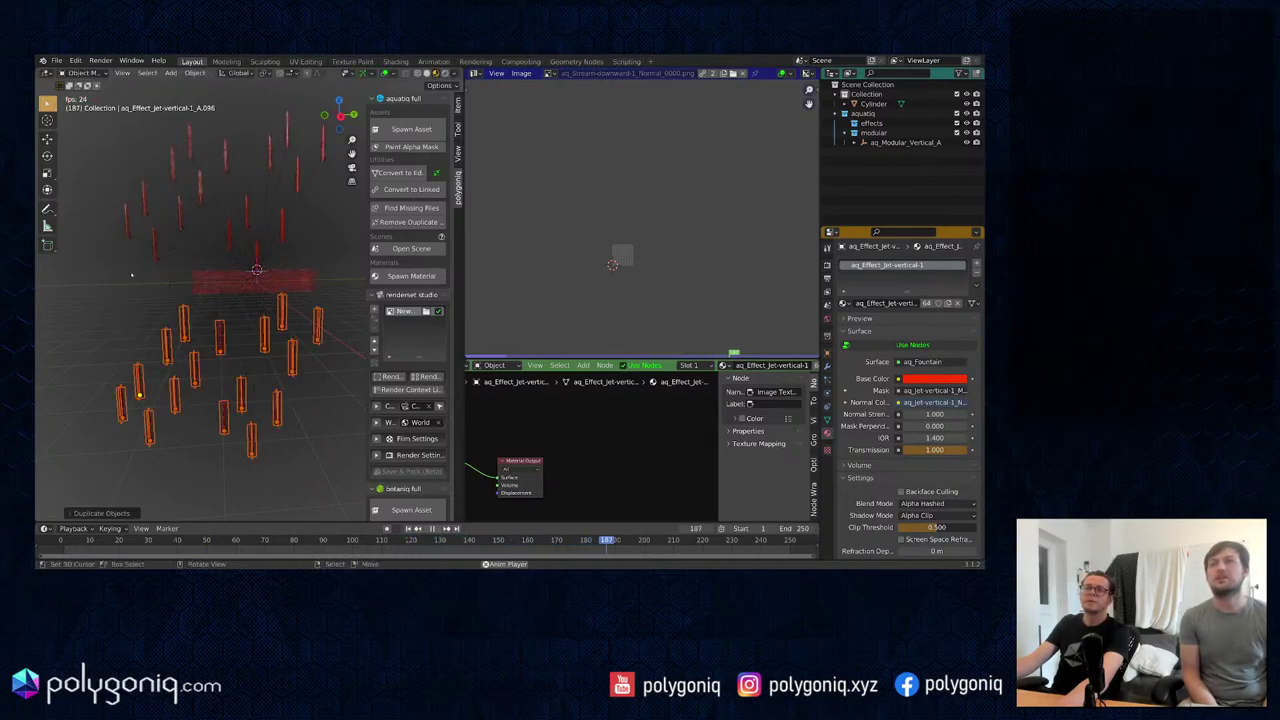
key(shift+d)
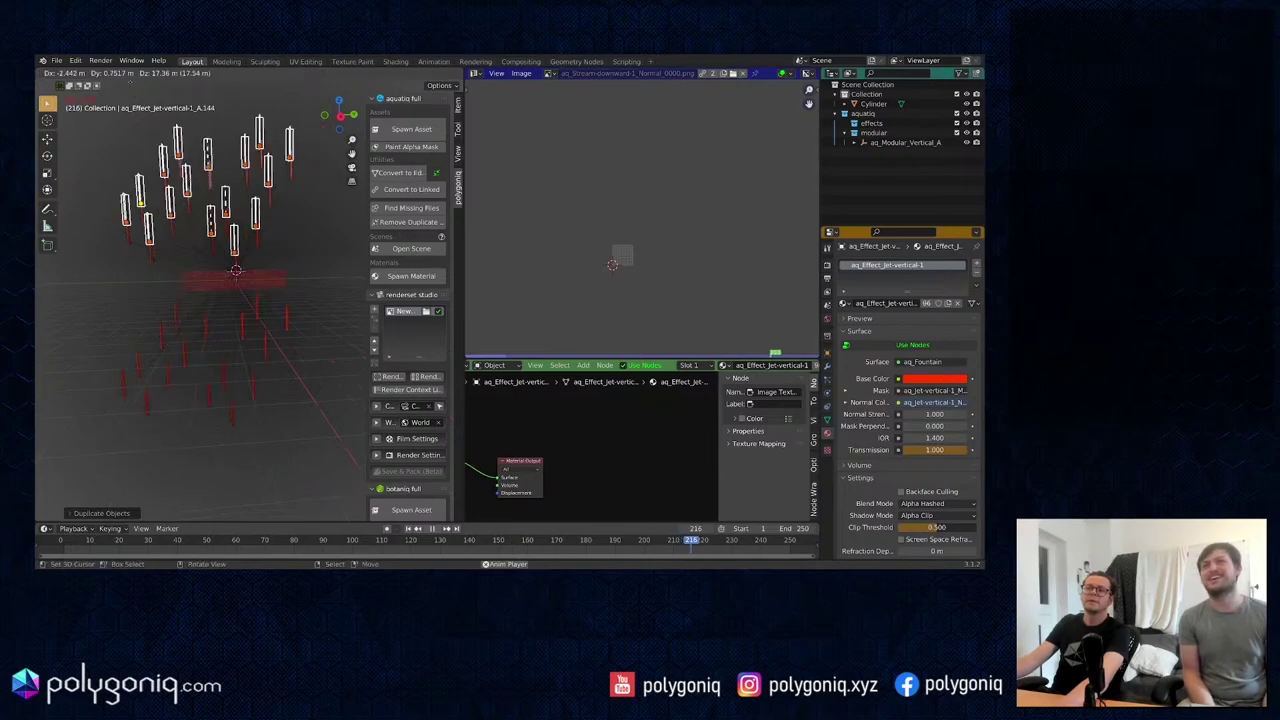
click(156, 156)
scroll(156, 156, down, 5)
click(263, 178)
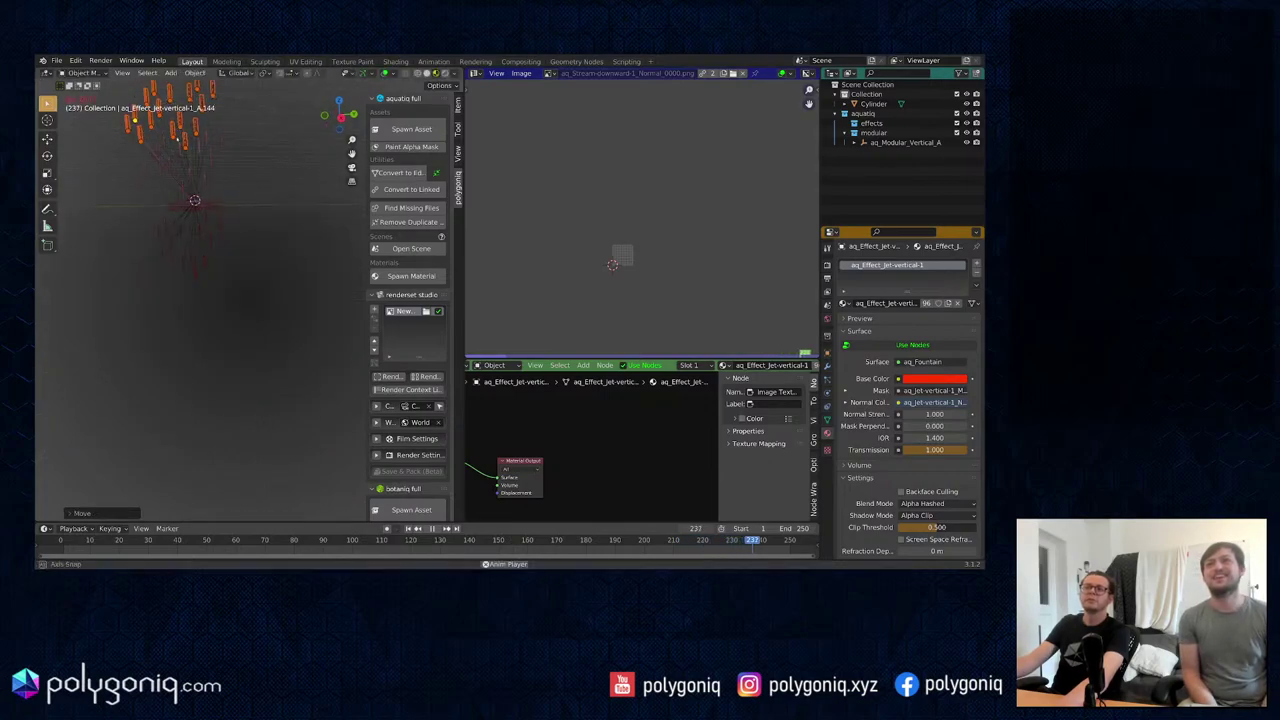
key(alt+a)
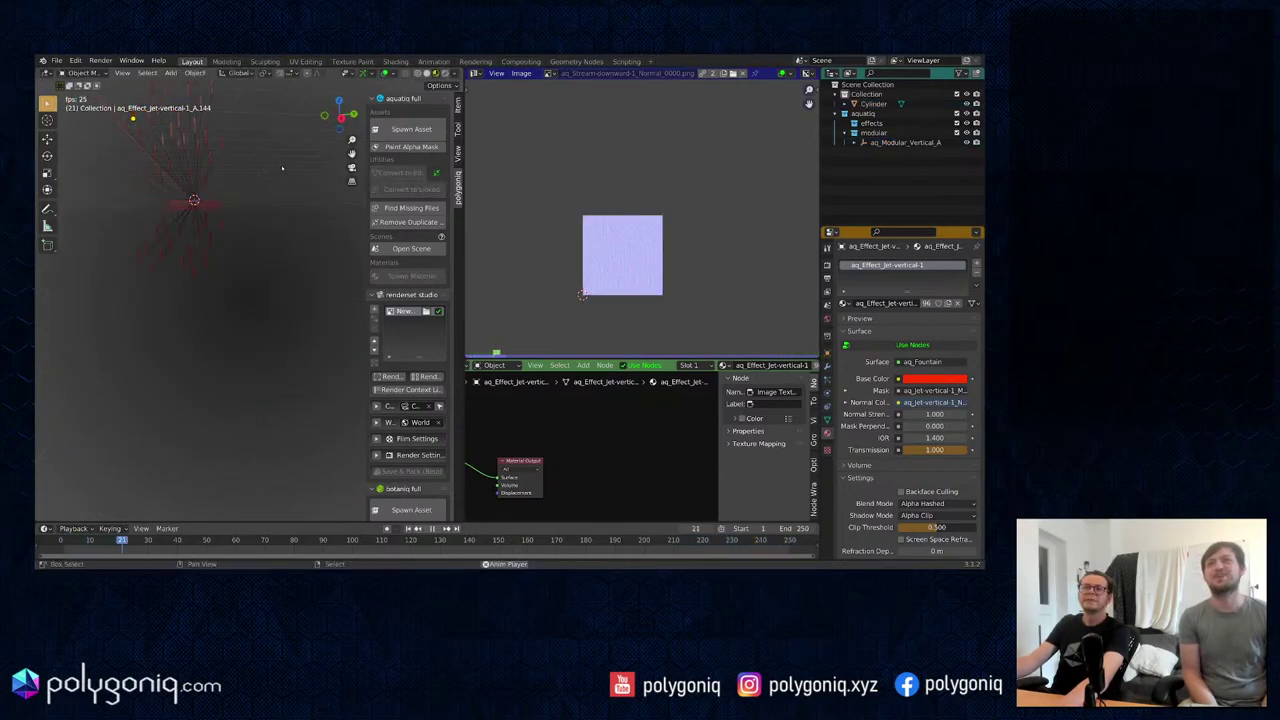
Step: View the jet arrangement from several angles and enable the Statistics overlay in the 3D viewport
shift+middle_drag(283, 167, 305, 239)
scroll(296, 206, up, 2)
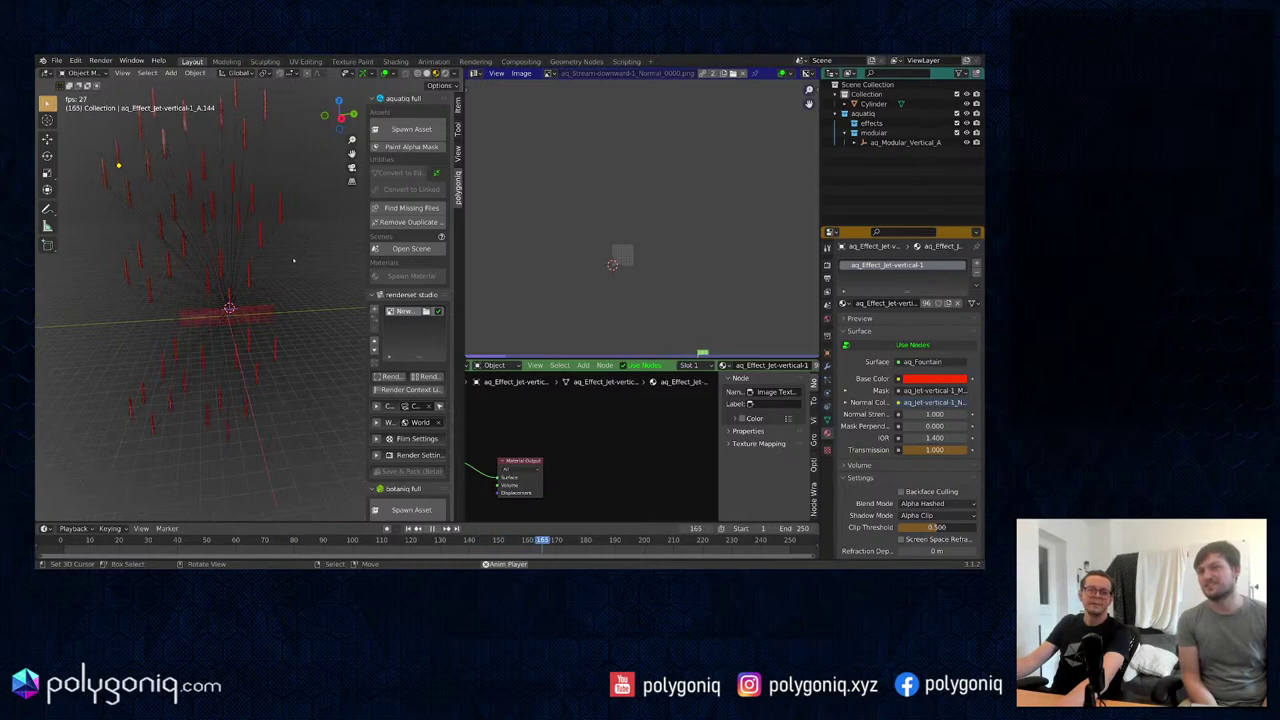
key(KP_1)
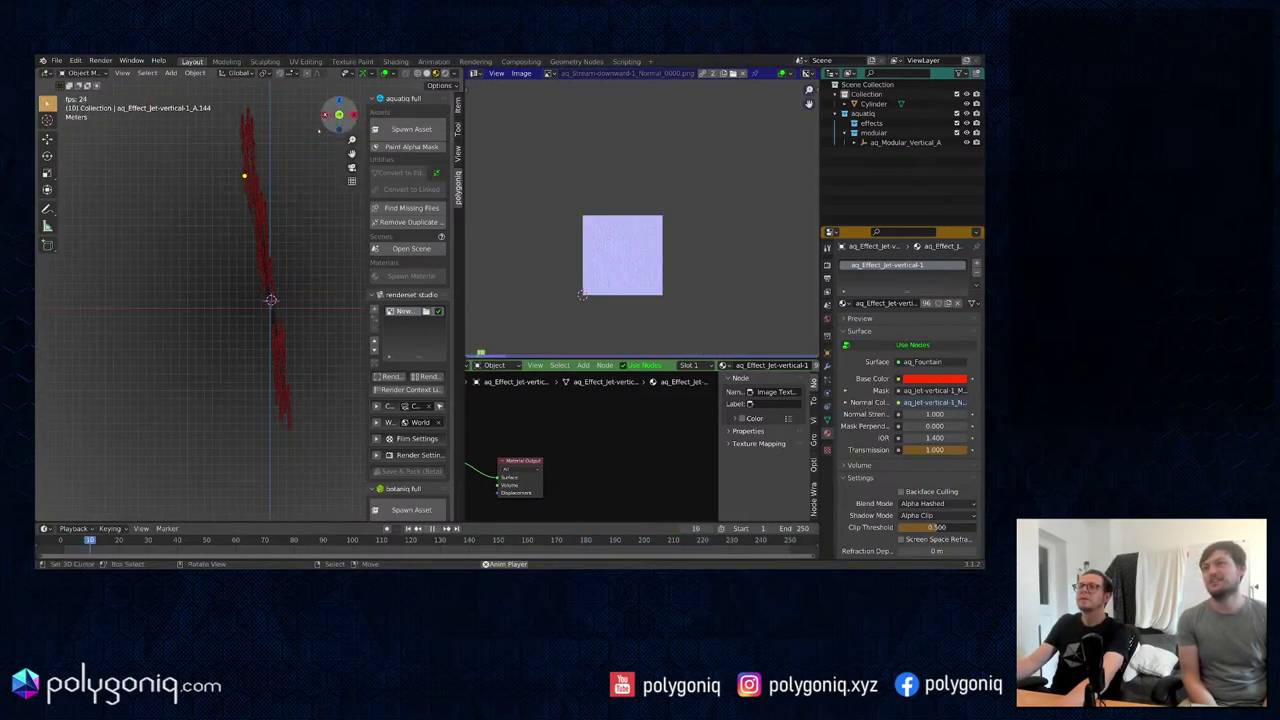
middle_drag(308, 140, 366, 112)
click(395, 74)
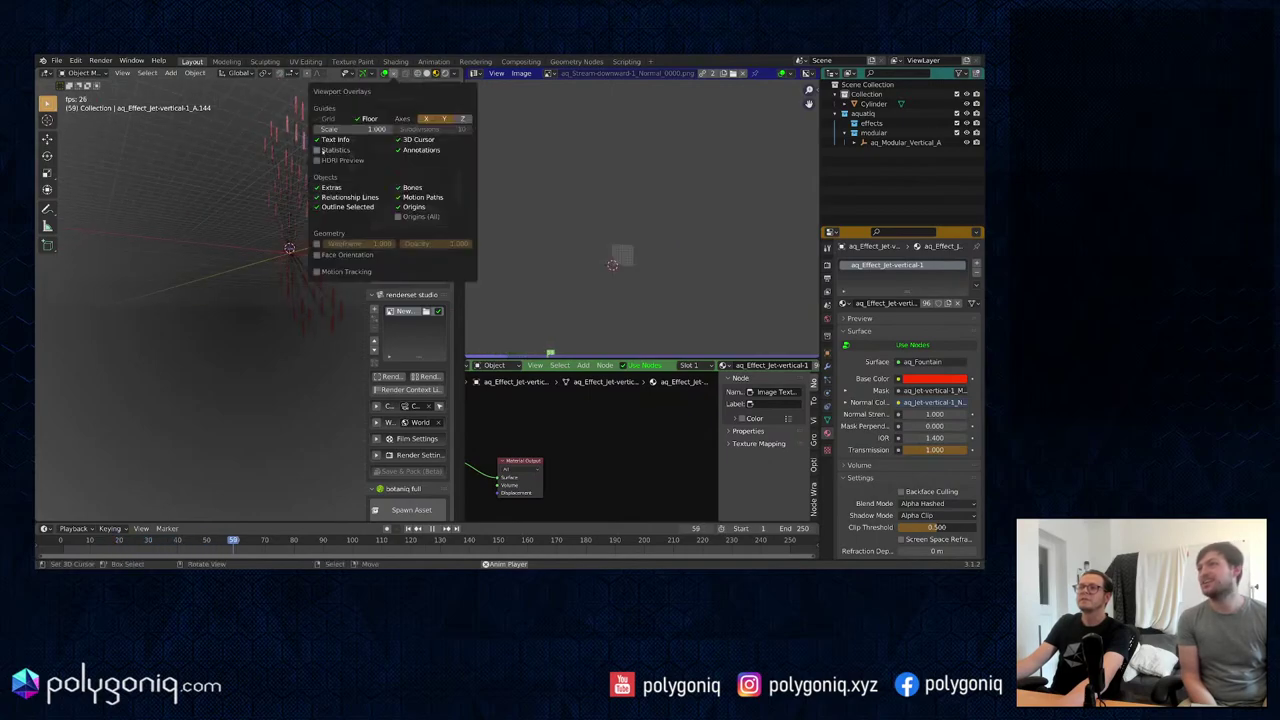
click(318, 149)
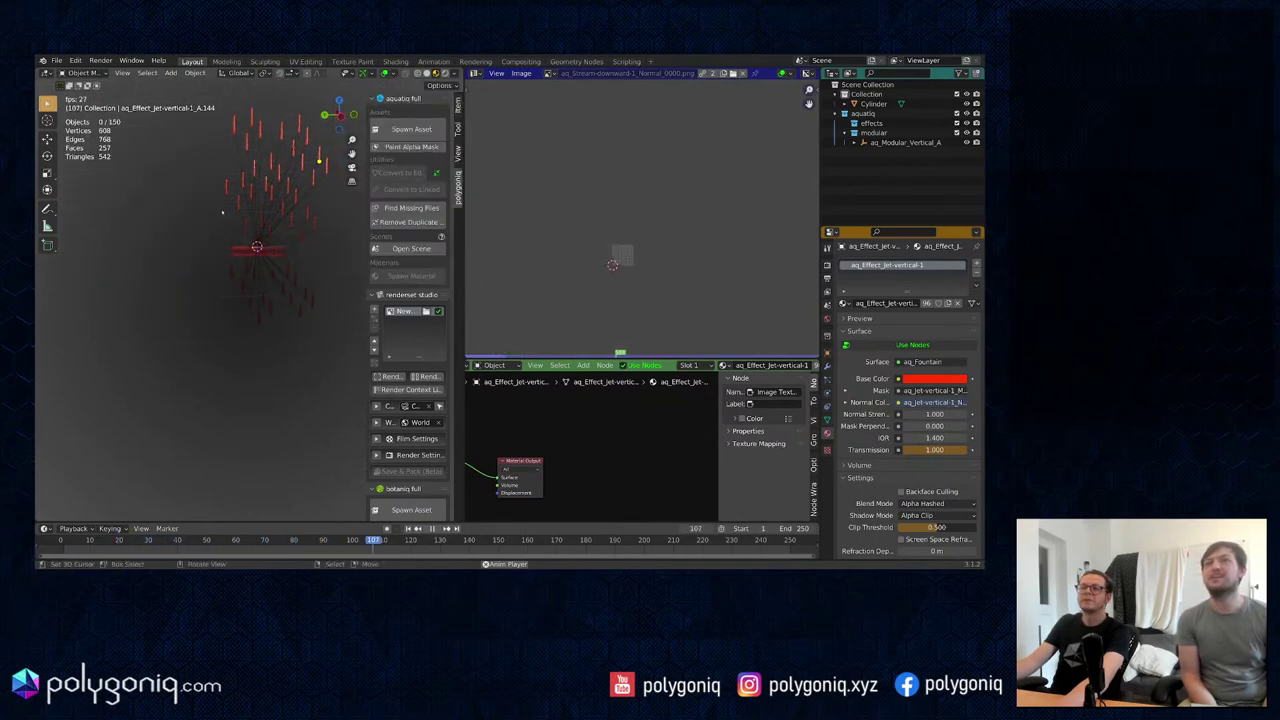
shift+middle_drag(267, 236, 233, 250)
Step: Select a cluster of the upper jets and place a duplicate of it beside the cylinder
click(241, 264)
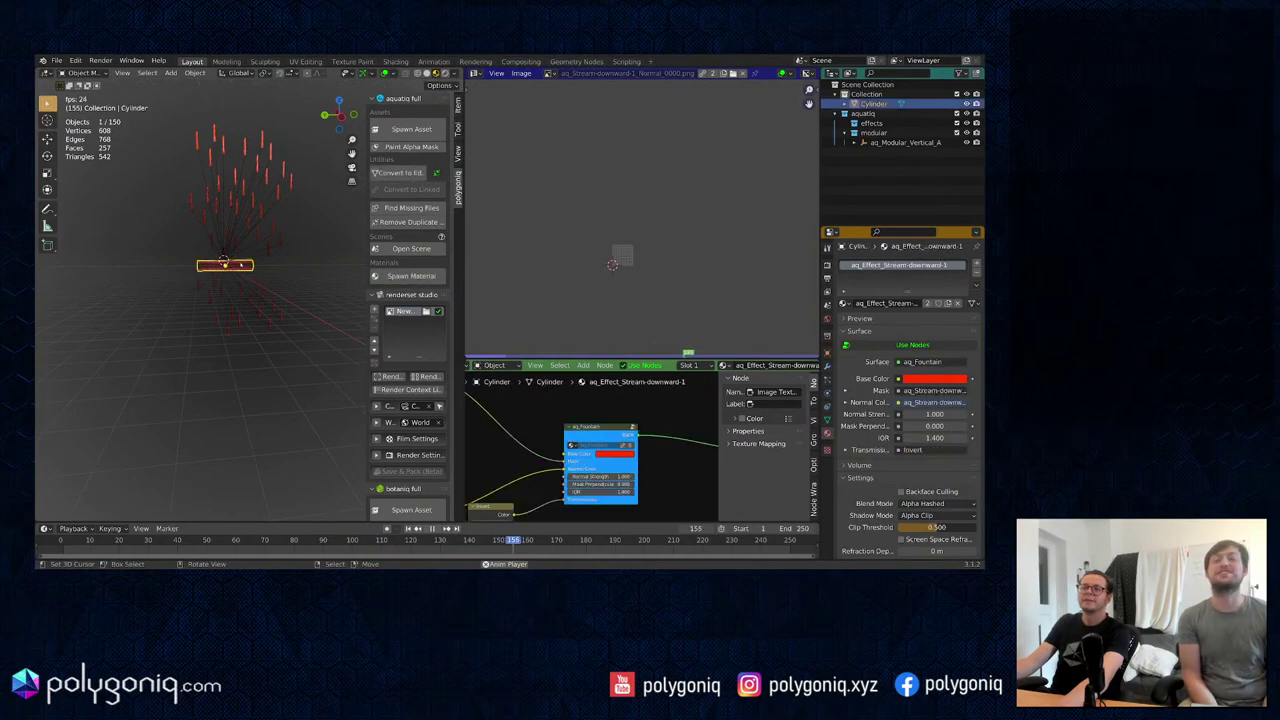
drag(312, 150, 198, 236)
key(shift+d)
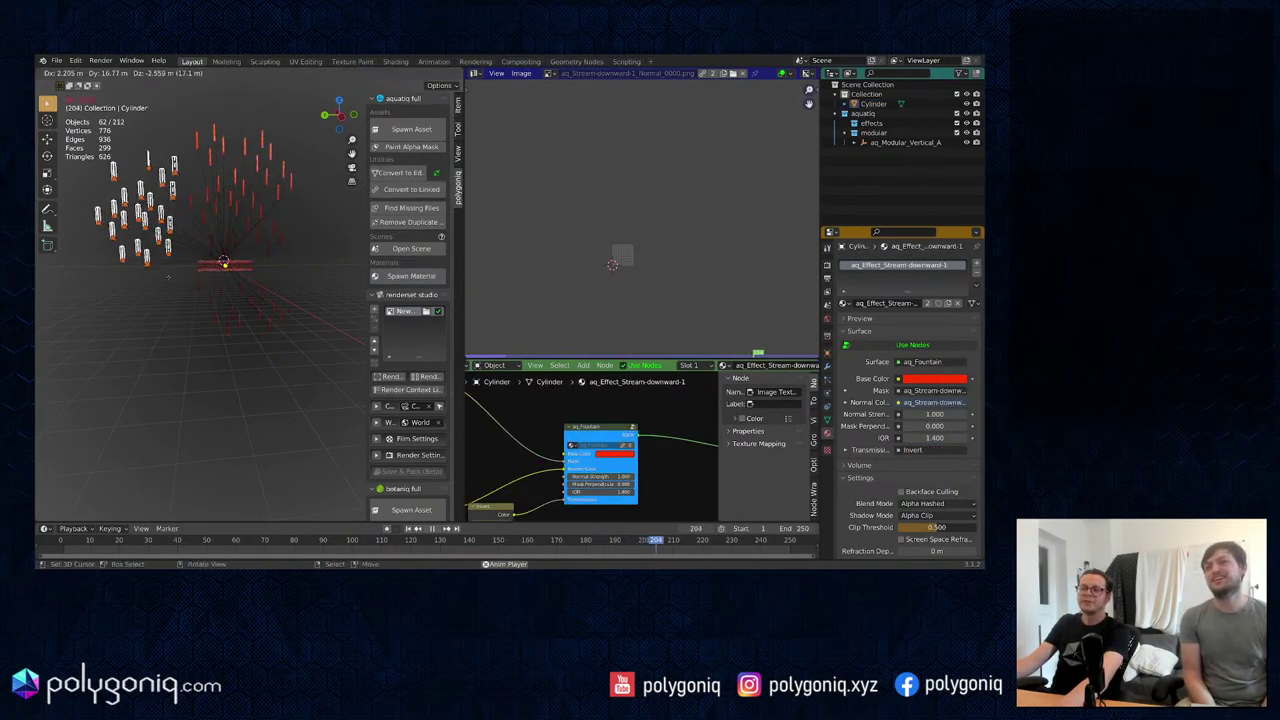
click(178, 281)
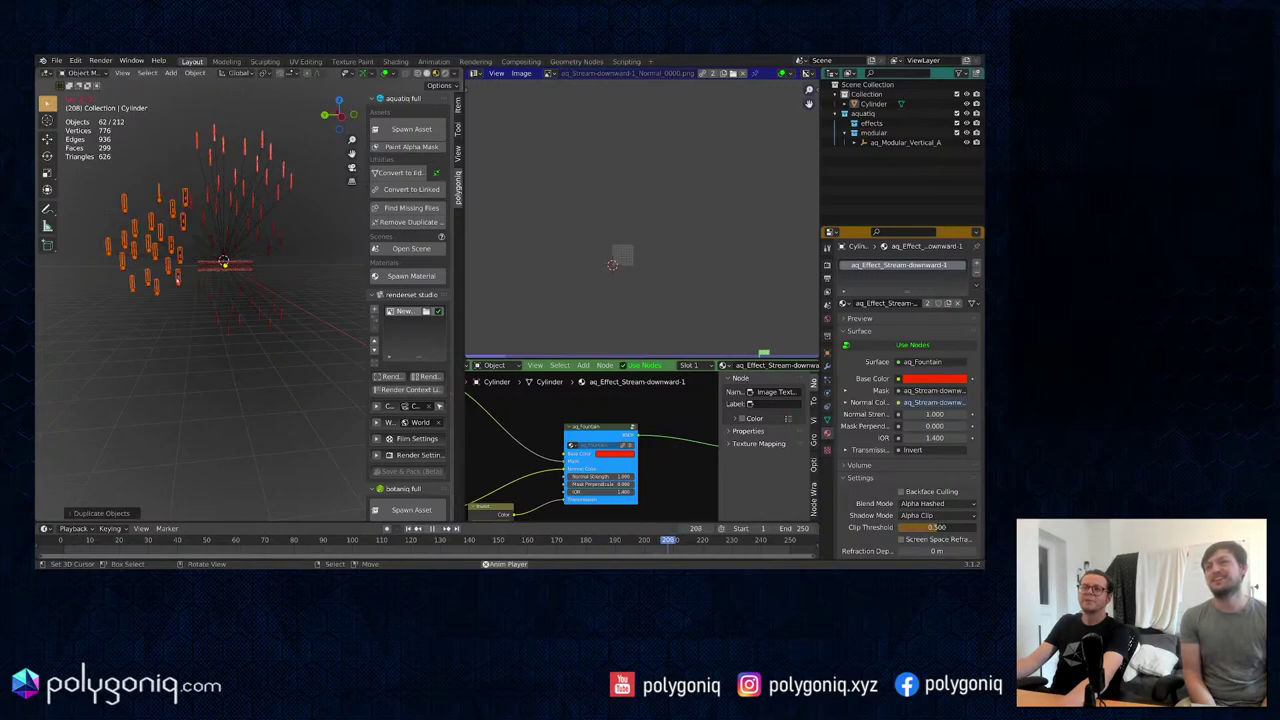
click(298, 251)
scroll(290, 240, up, 1)
scroll(255, 250, up, 1)
mouse_move(255, 250)
middle_down()
mouse_move(245, 278)
mouse_move(257, 270)
middle_up()
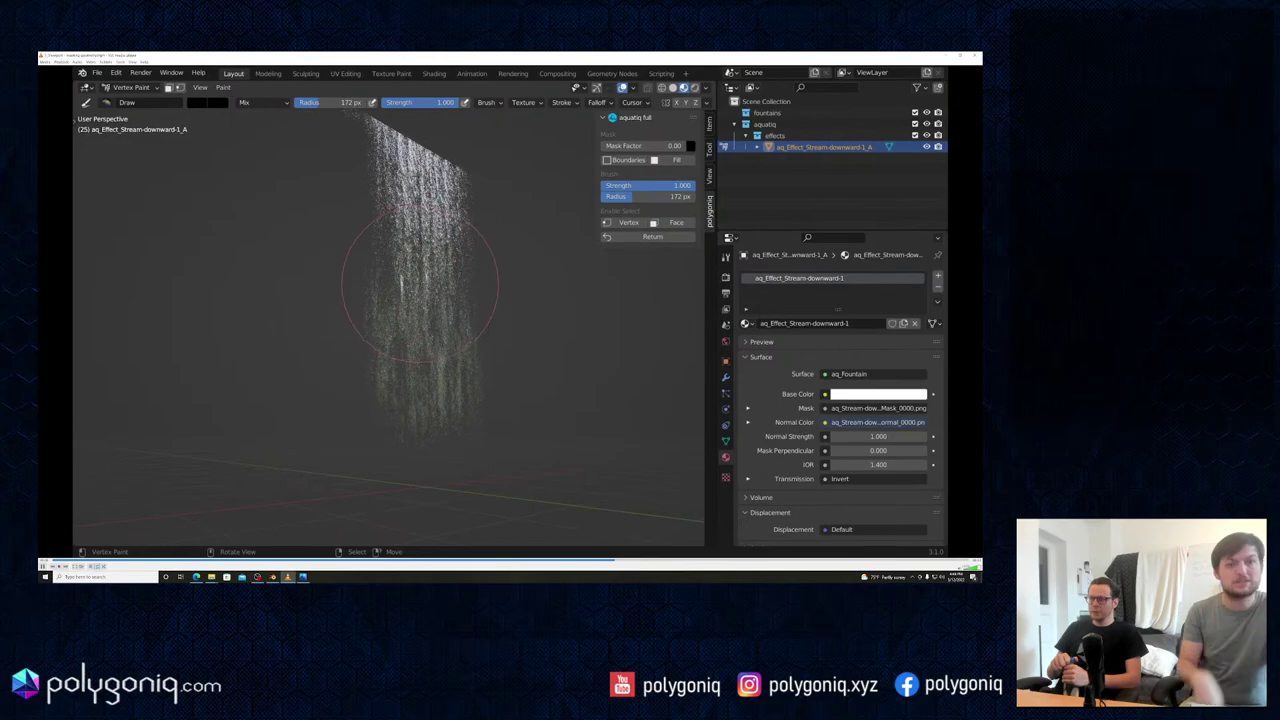
Step: Paint an alpha mask with factor 0.00 over both sides of the downward stream using a 172 px brush, and reduce the brush radius
key(f)
click(363, 284)
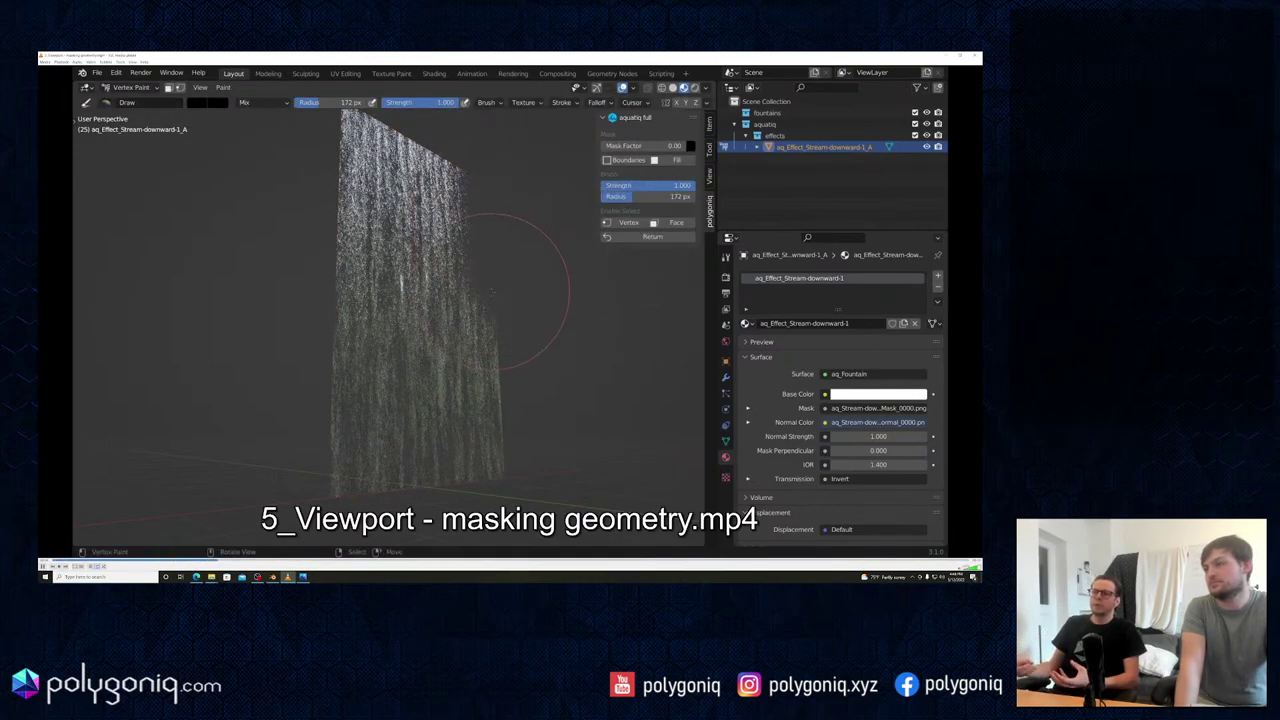
mouse_move(491, 291)
mouse_down()
mouse_move(487, 460)
mouse_move(420, 500)
mouse_move(341, 492)
mouse_move(336, 277)
mouse_up()
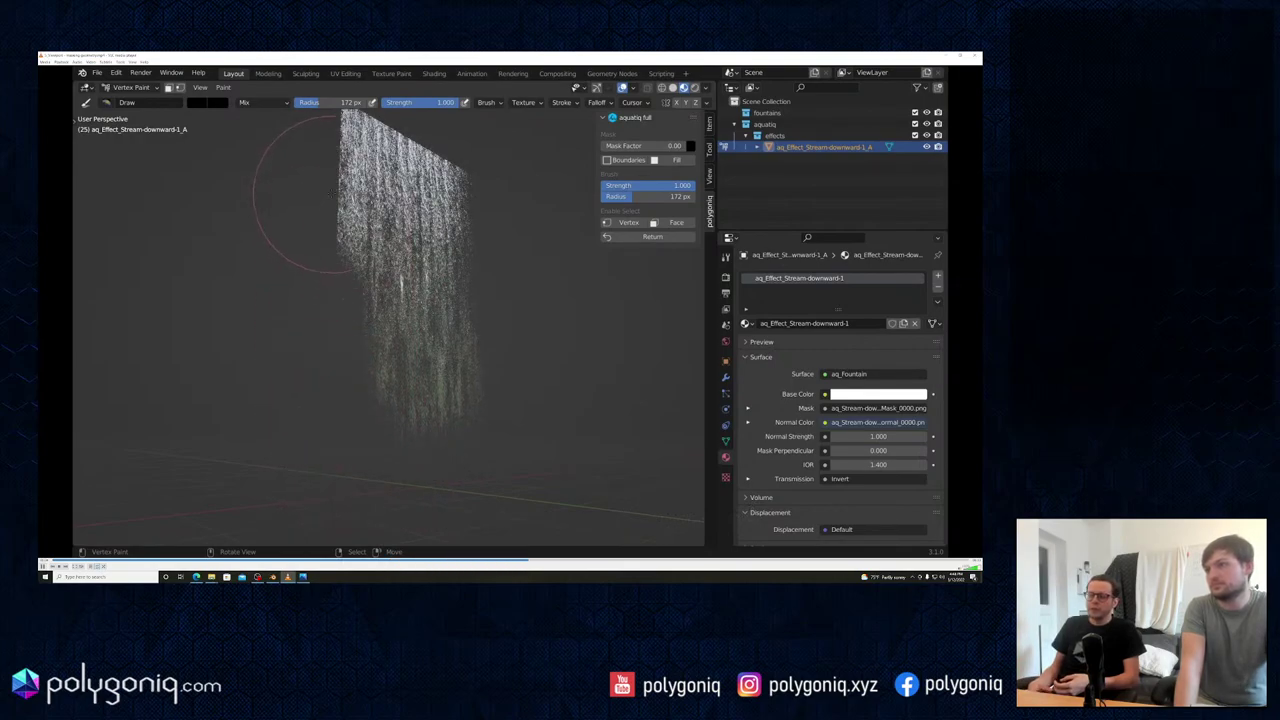
key(f)
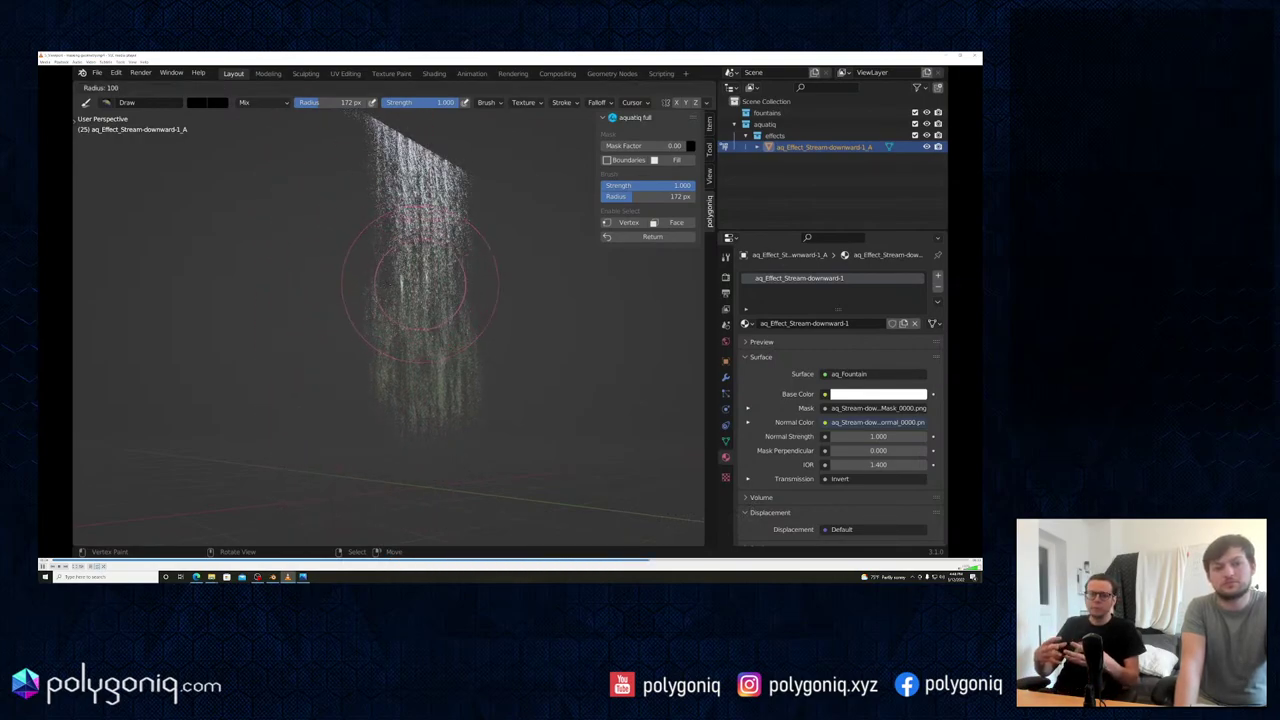
click(362, 283)
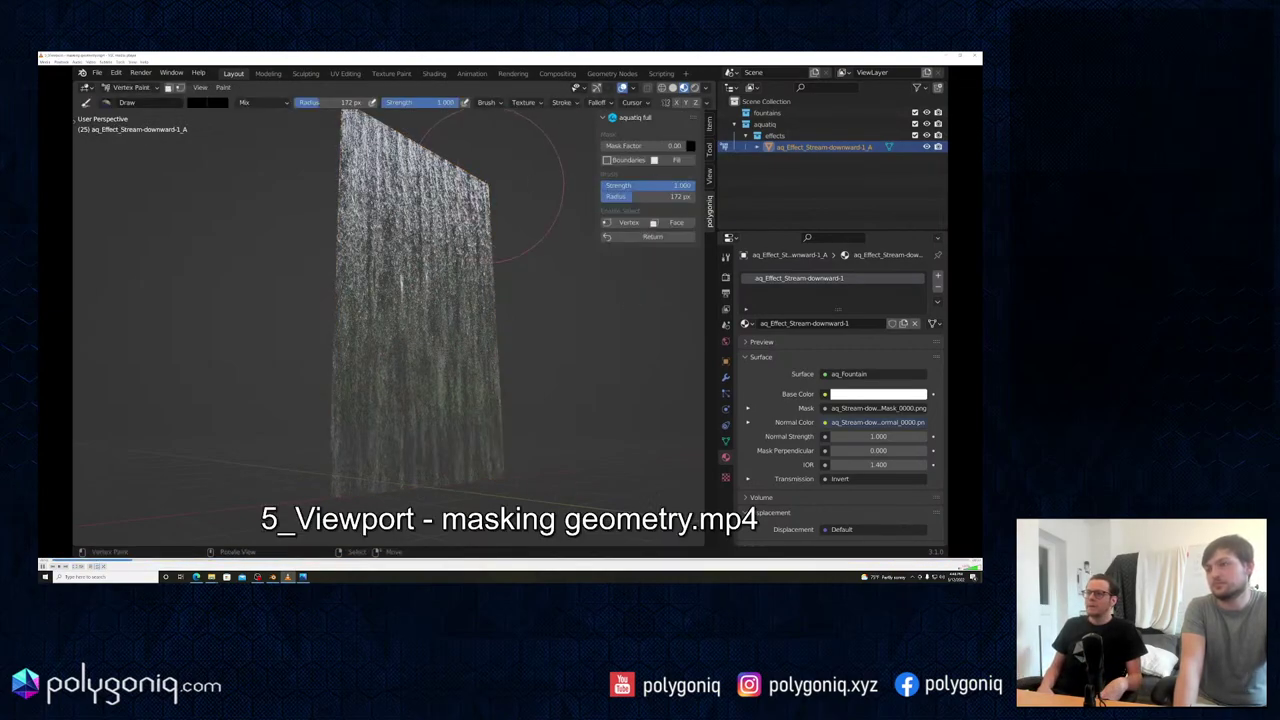
mouse_move(495, 227)
mouse_down()
mouse_move(522, 300)
mouse_move(514, 465)
mouse_move(460, 505)
mouse_move(425, 478)
mouse_move(330, 465)
mouse_move(332, 480)
mouse_move(335, 341)
mouse_move(318, 270)
mouse_move(352, 120)
mouse_move(357, 261)
mouse_up()
key(f)
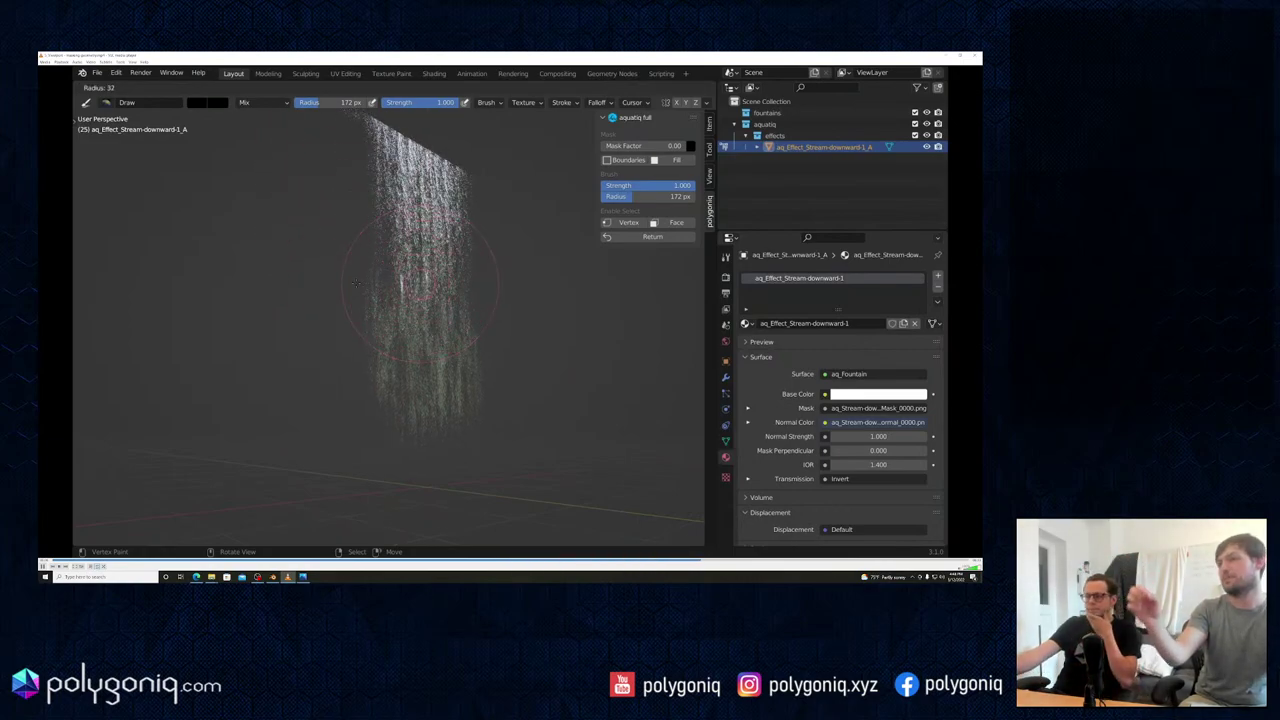
click(356, 284)
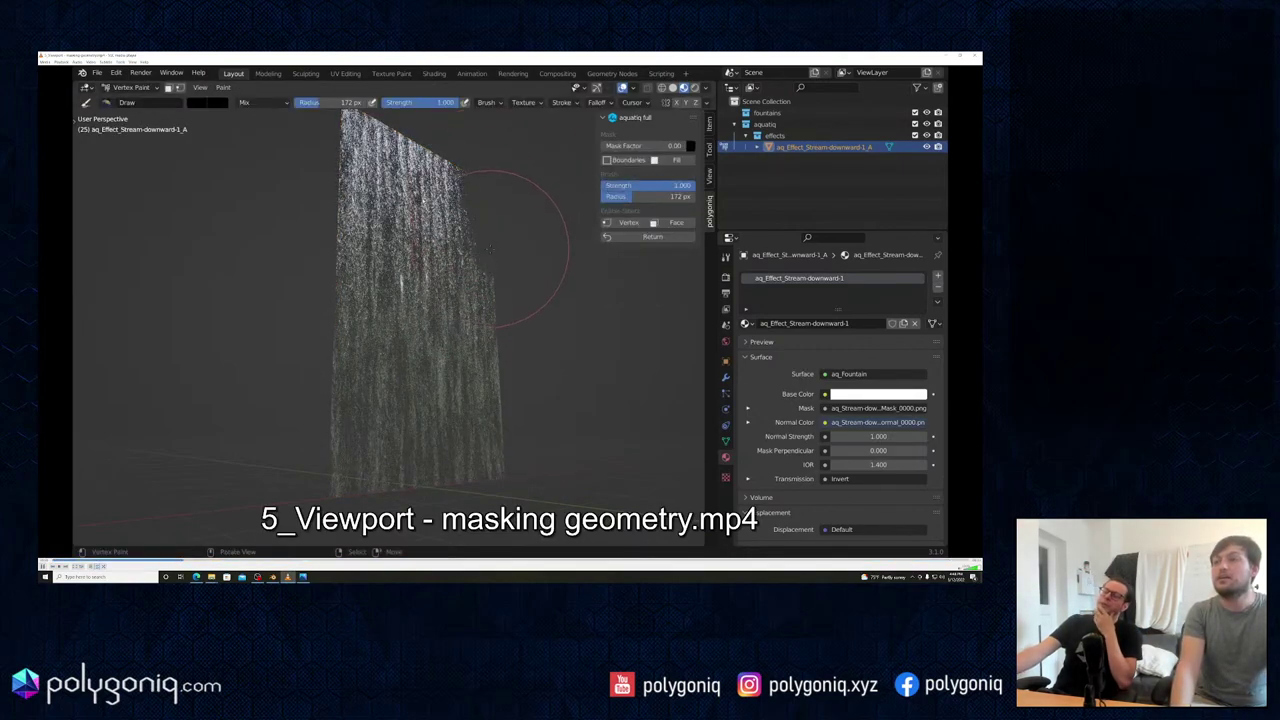
mouse_move(495, 329)
mouse_down()
mouse_move(510, 440)
mouse_move(490, 480)
mouse_move(440, 490)
mouse_move(350, 476)
mouse_up()
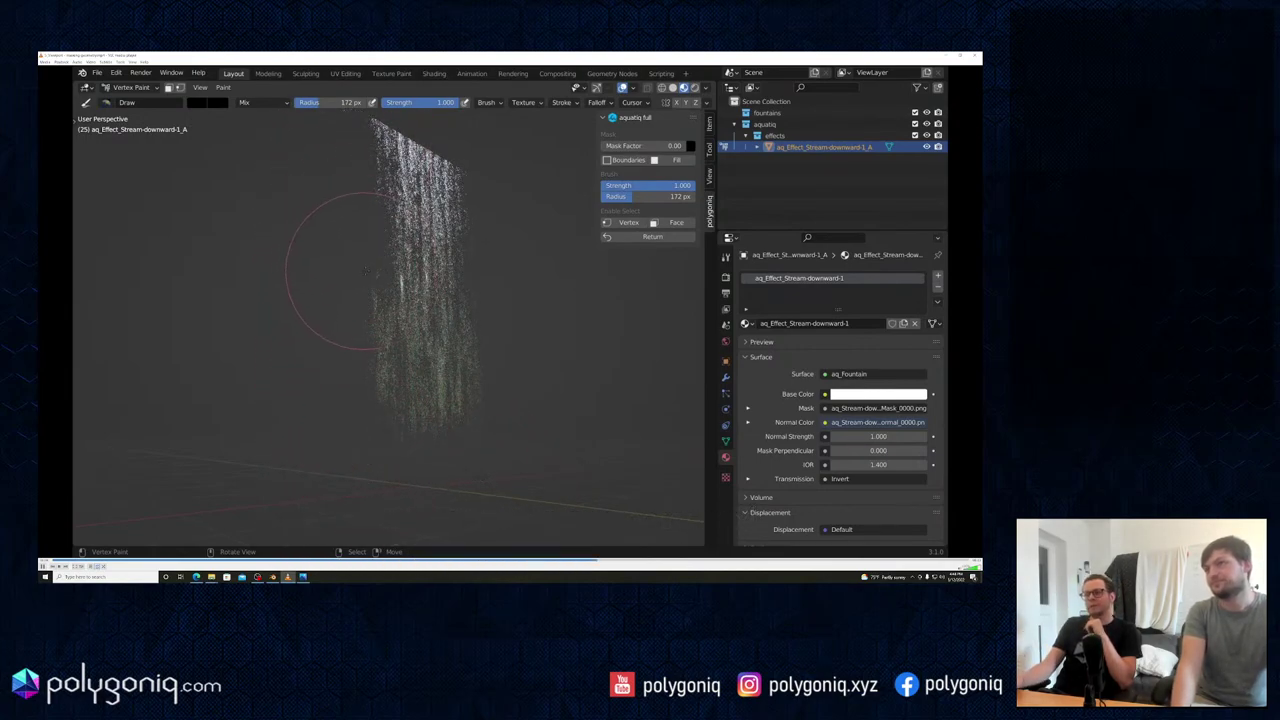
key(f)
click(356, 284)
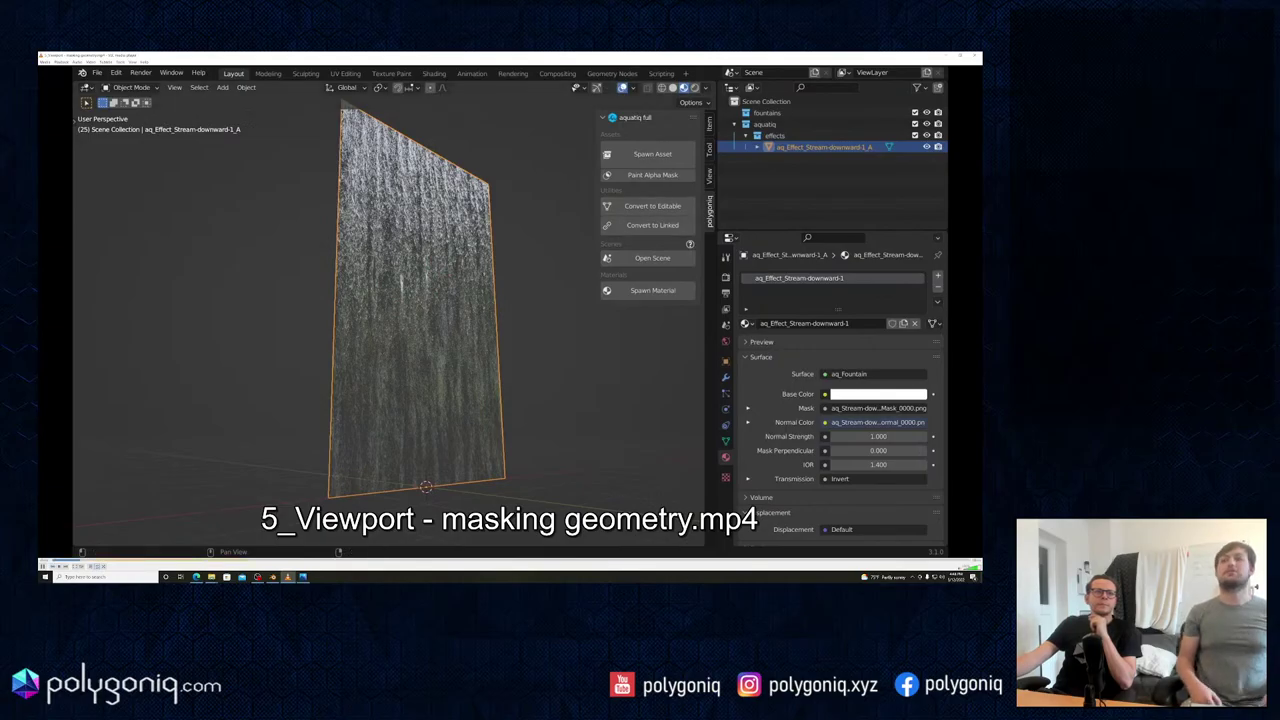
click(652, 175)
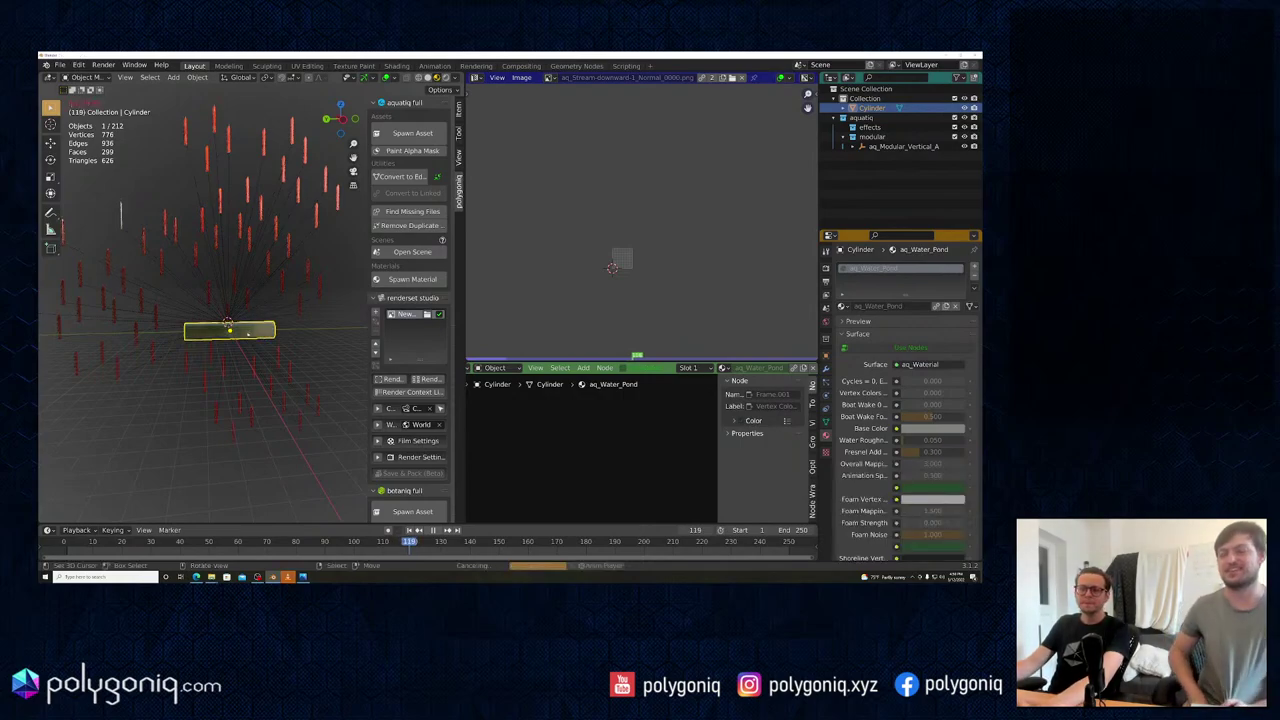
Step: Stop the animation playback and view the water cylinder up close
scroll(247, 334, up, 5)
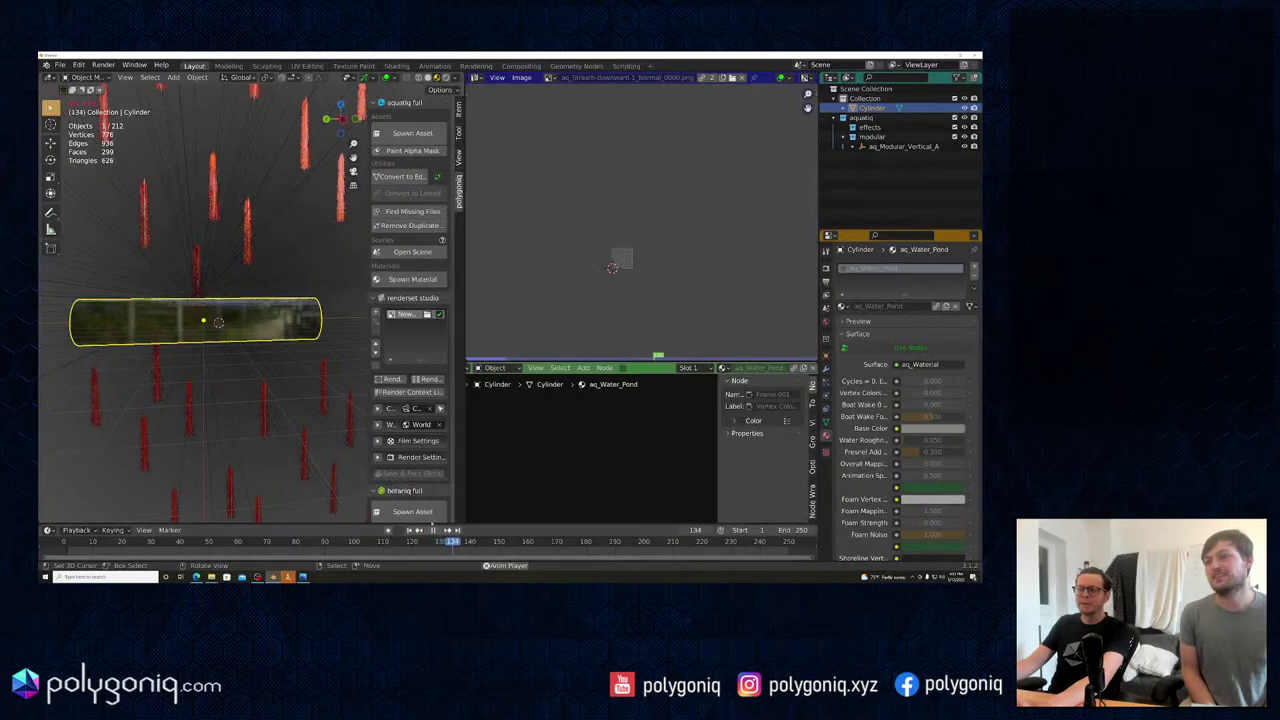
click(433, 530)
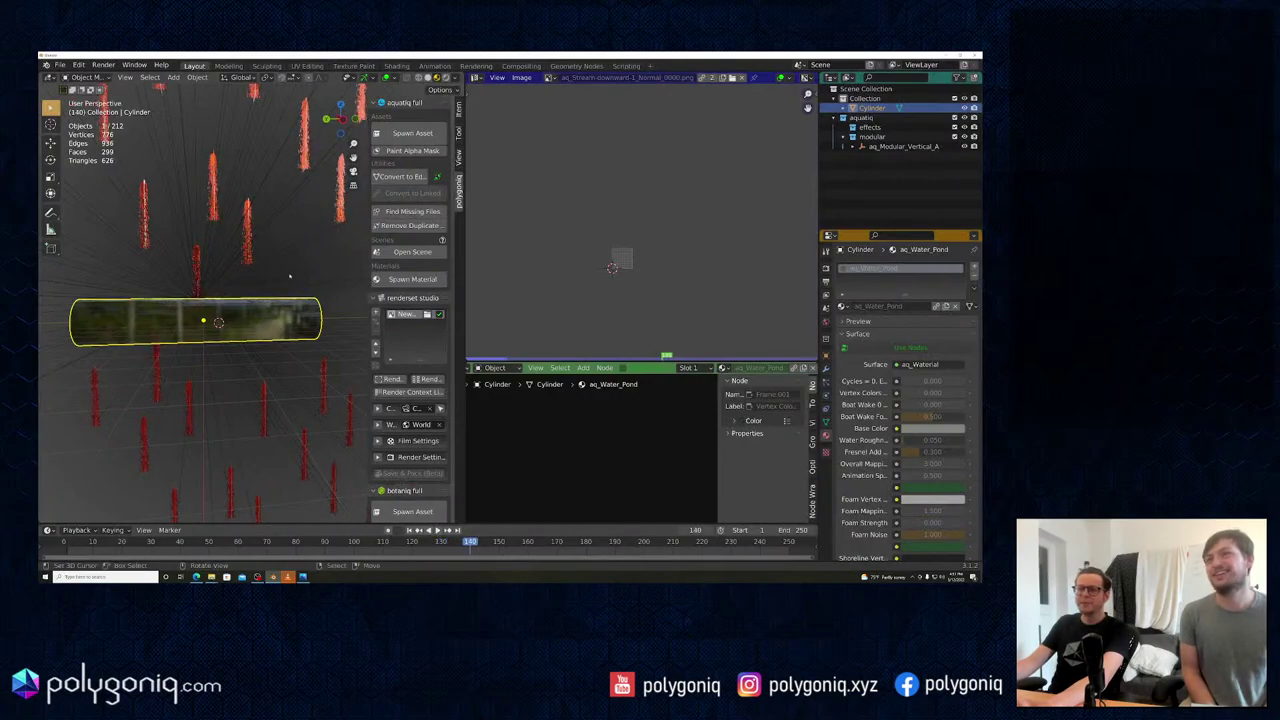
middle_drag(290, 276, 304, 272)
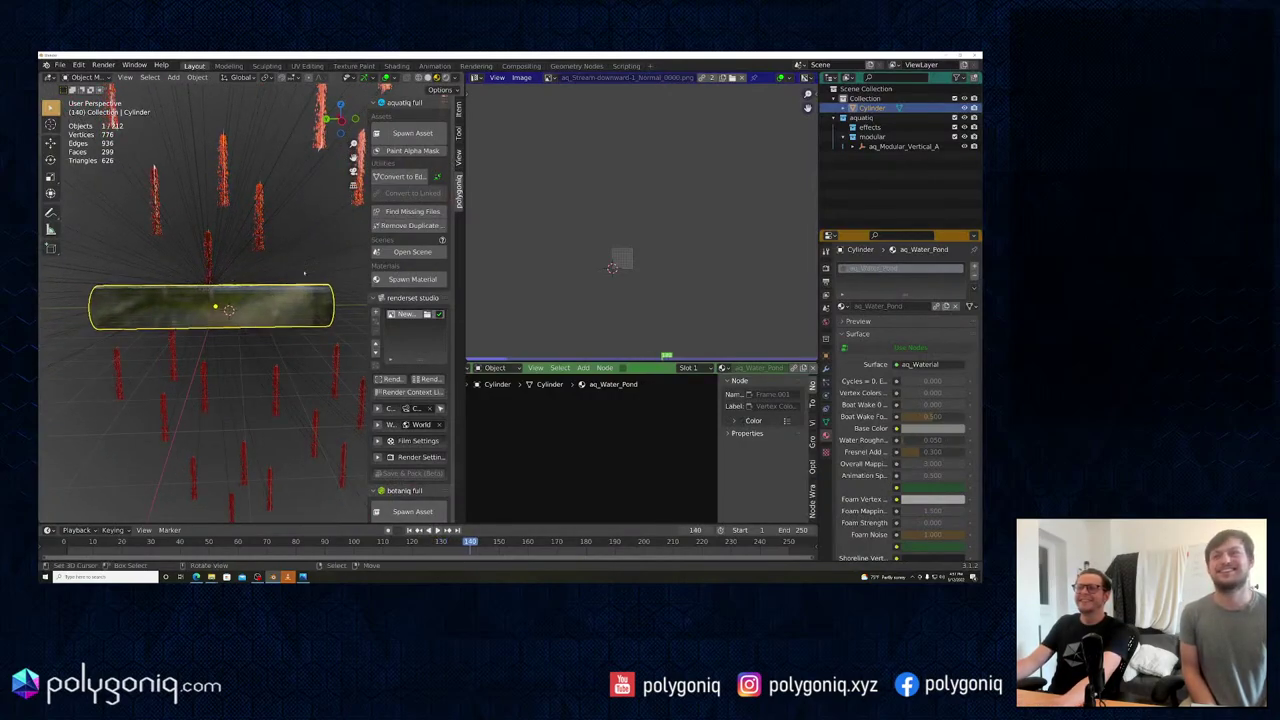
scroll(304, 272, up, 4)
Step: Examine the Spawn Material options and limitations warning, previewing Water Ocean and Water Shoreline, and leave without applying a material
click(412, 279)
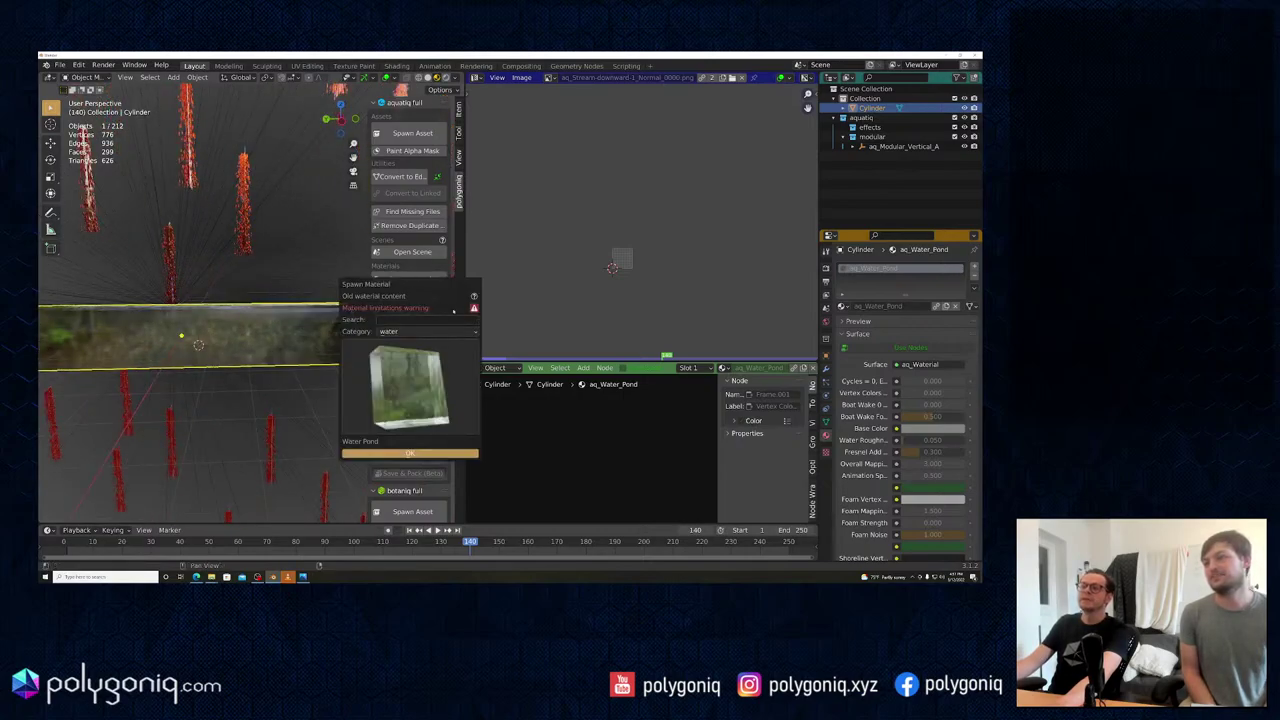
mouse_move(475, 309)
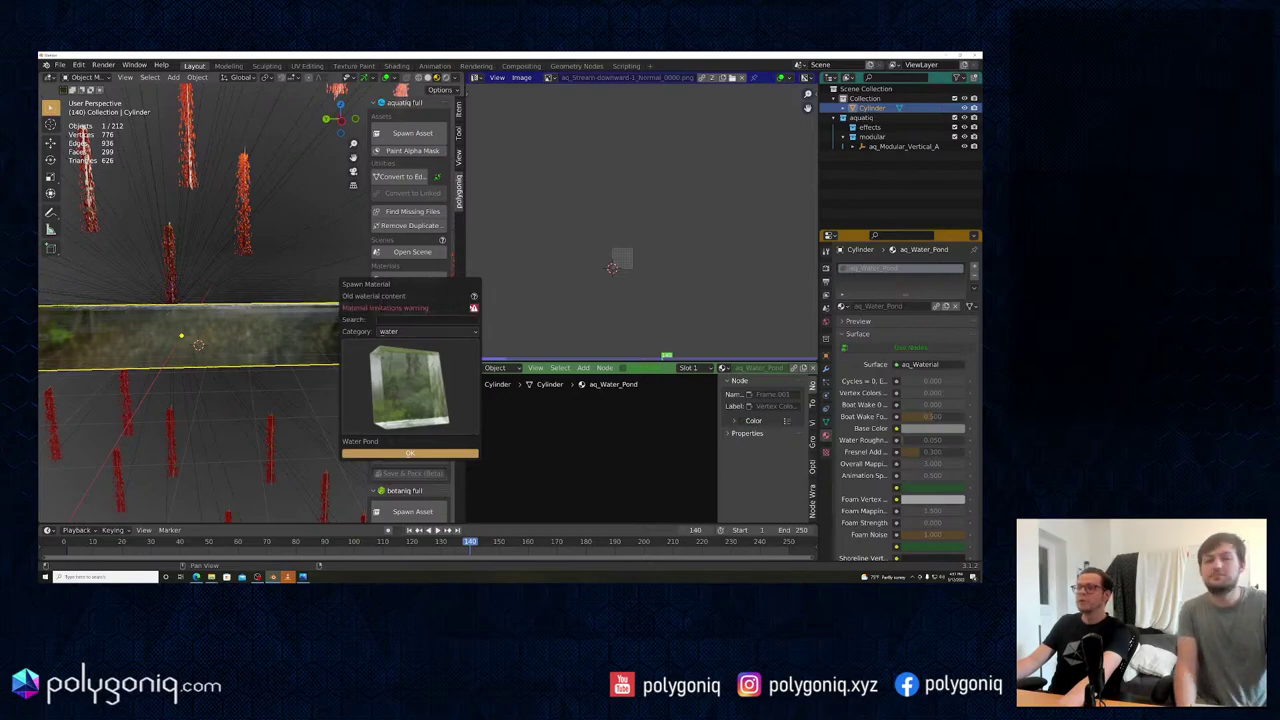
mouse_move(434, 310)
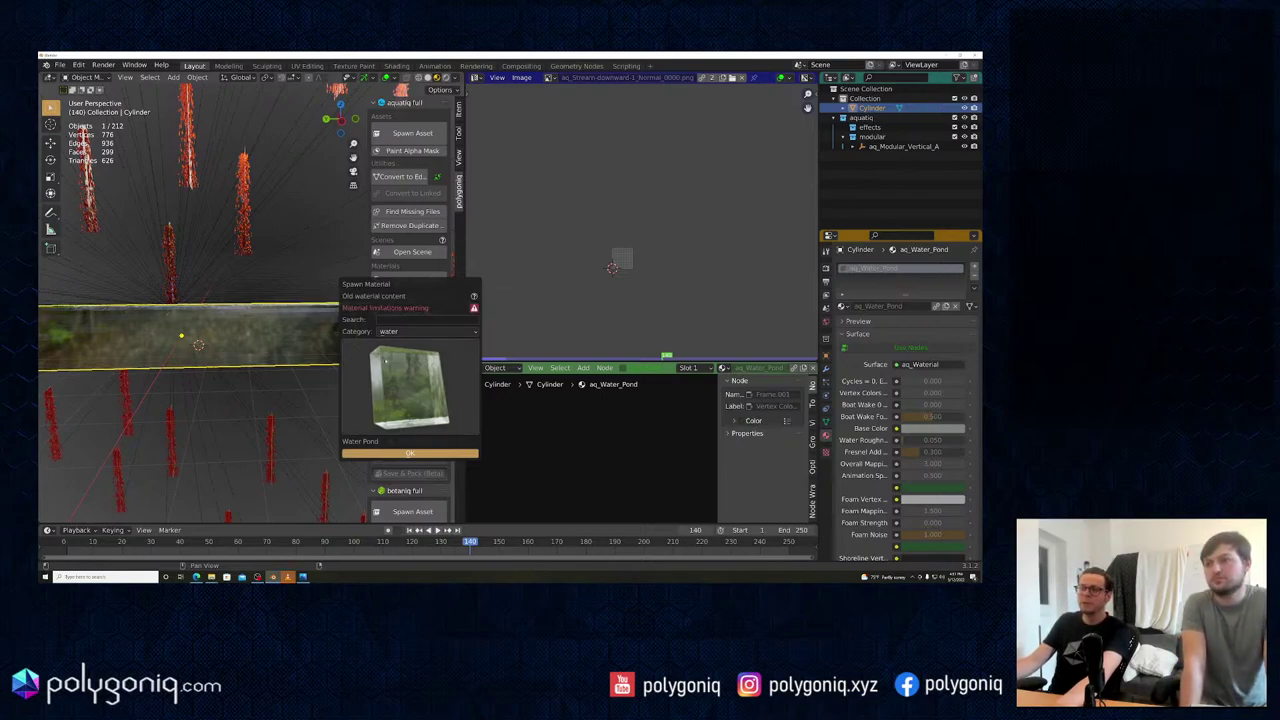
click(391, 357)
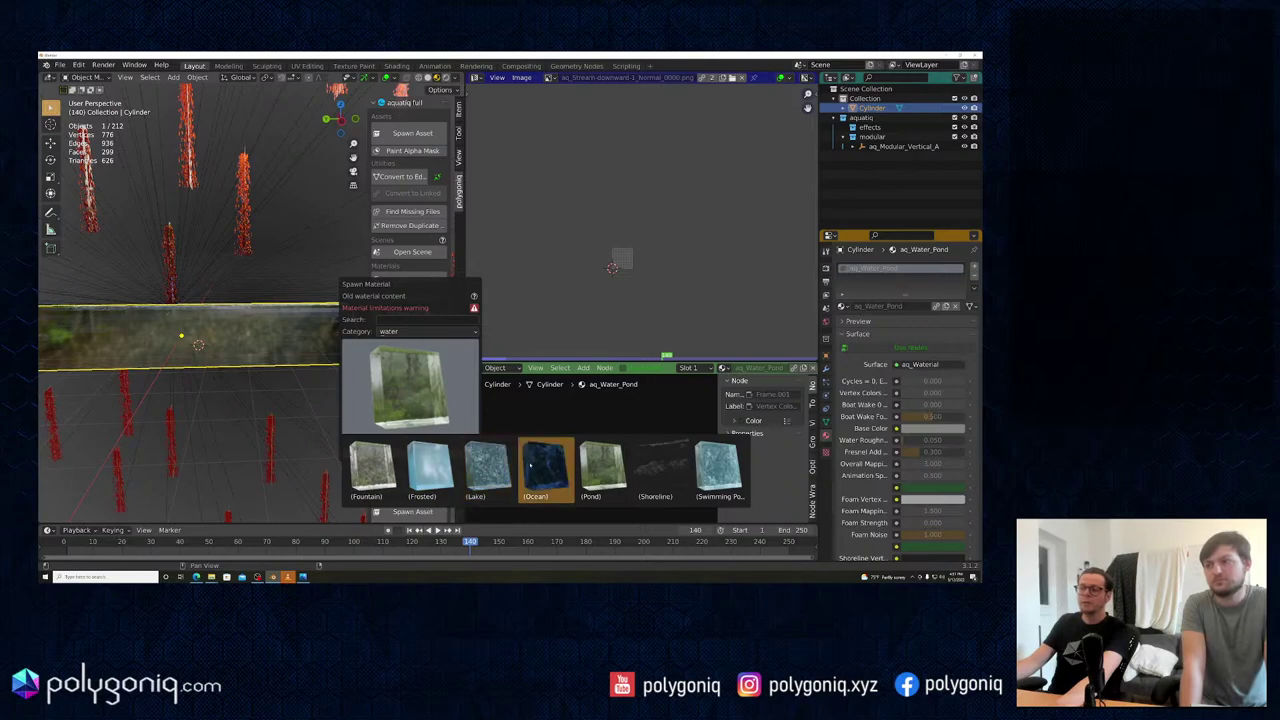
click(531, 465)
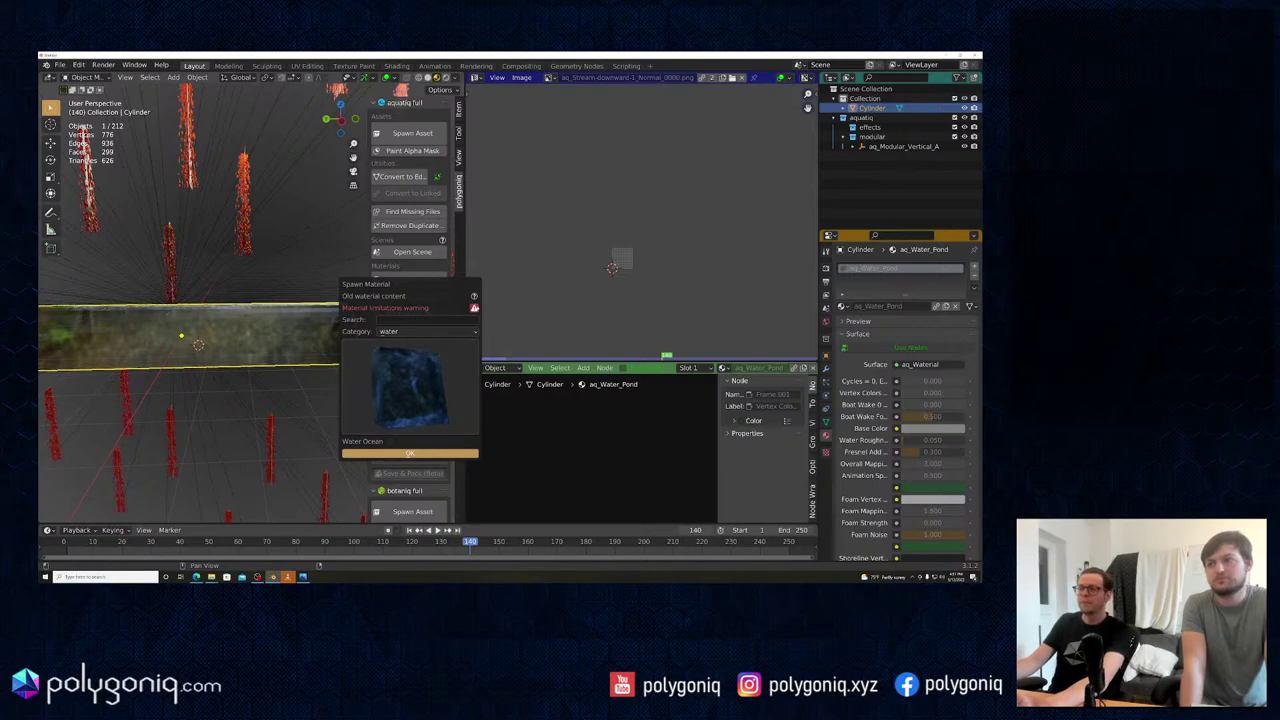
click(430, 390)
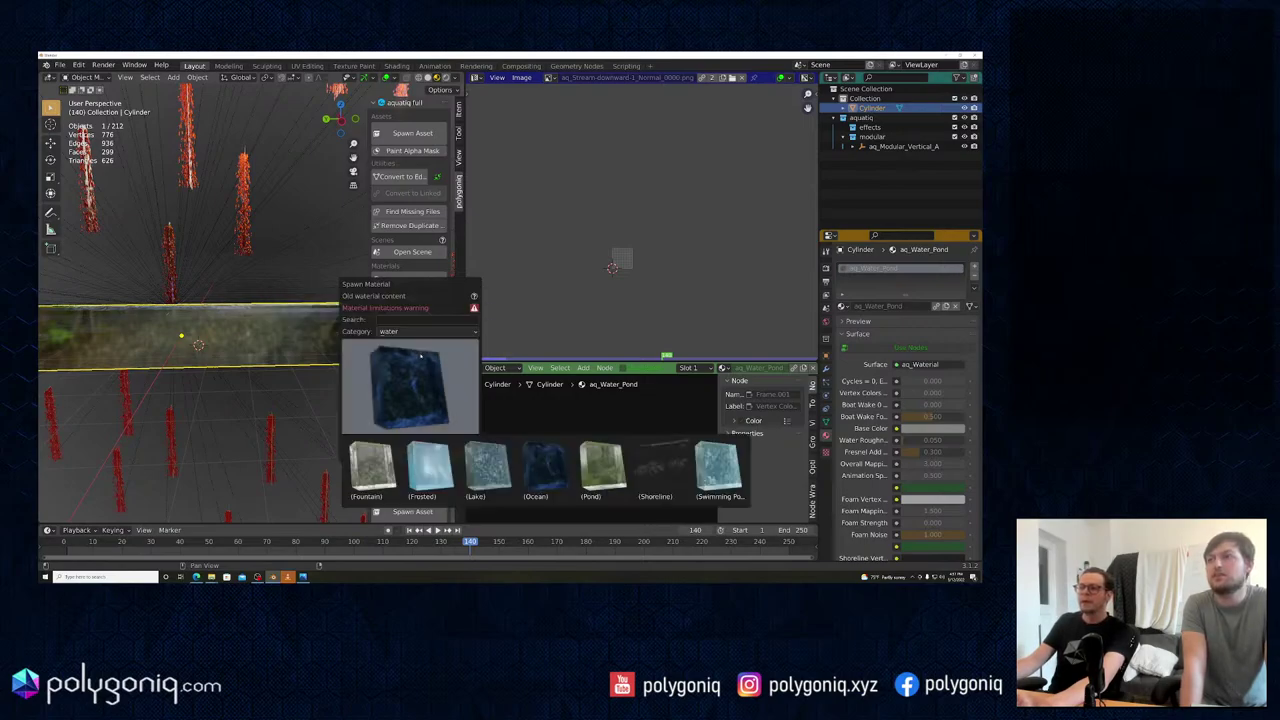
click(660, 470)
mouse_move(472, 306)
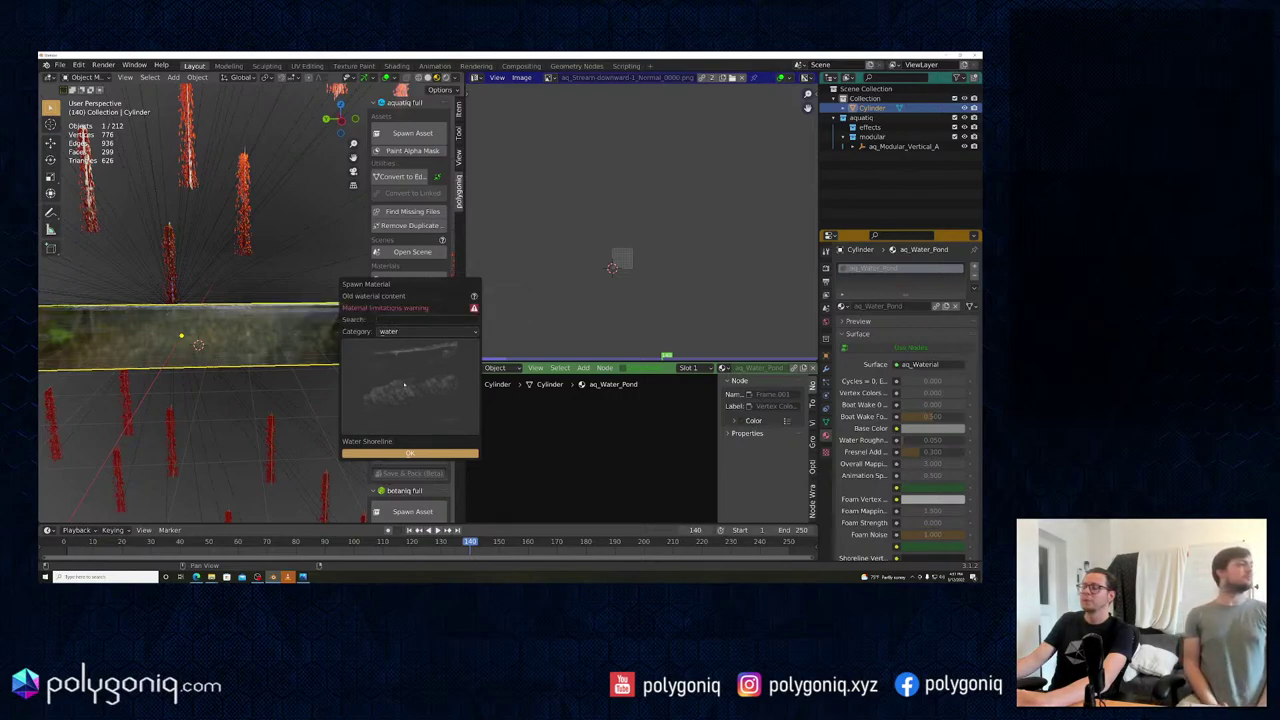
key(Escape)
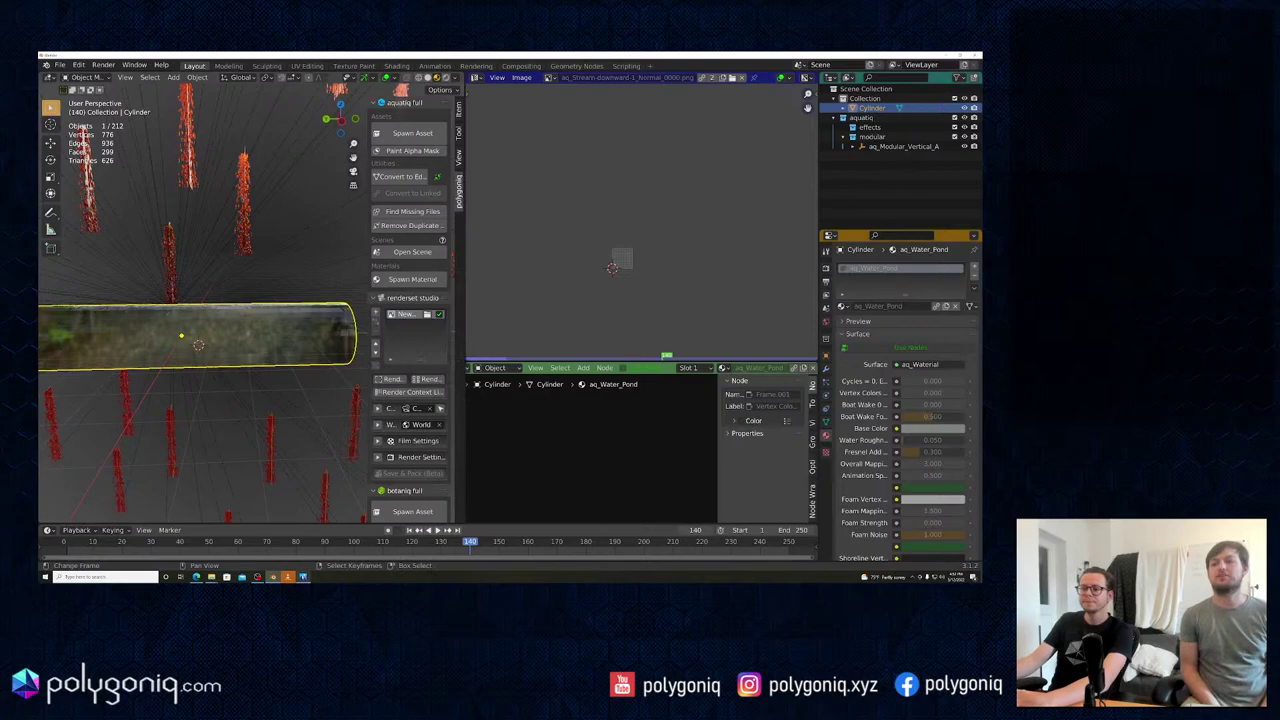
scroll(255, 419, down, 2)
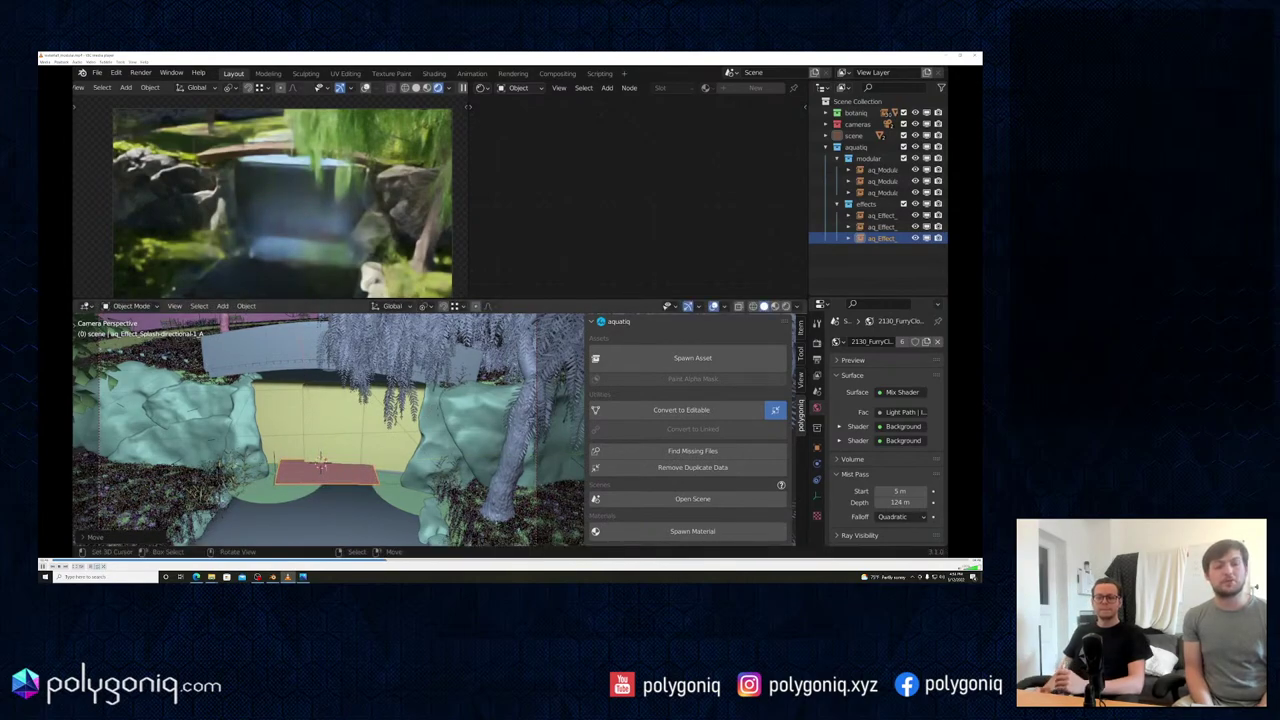
Step: Lower the directional splash effect along the global Z axis at the foot of the waterfall
key(z)
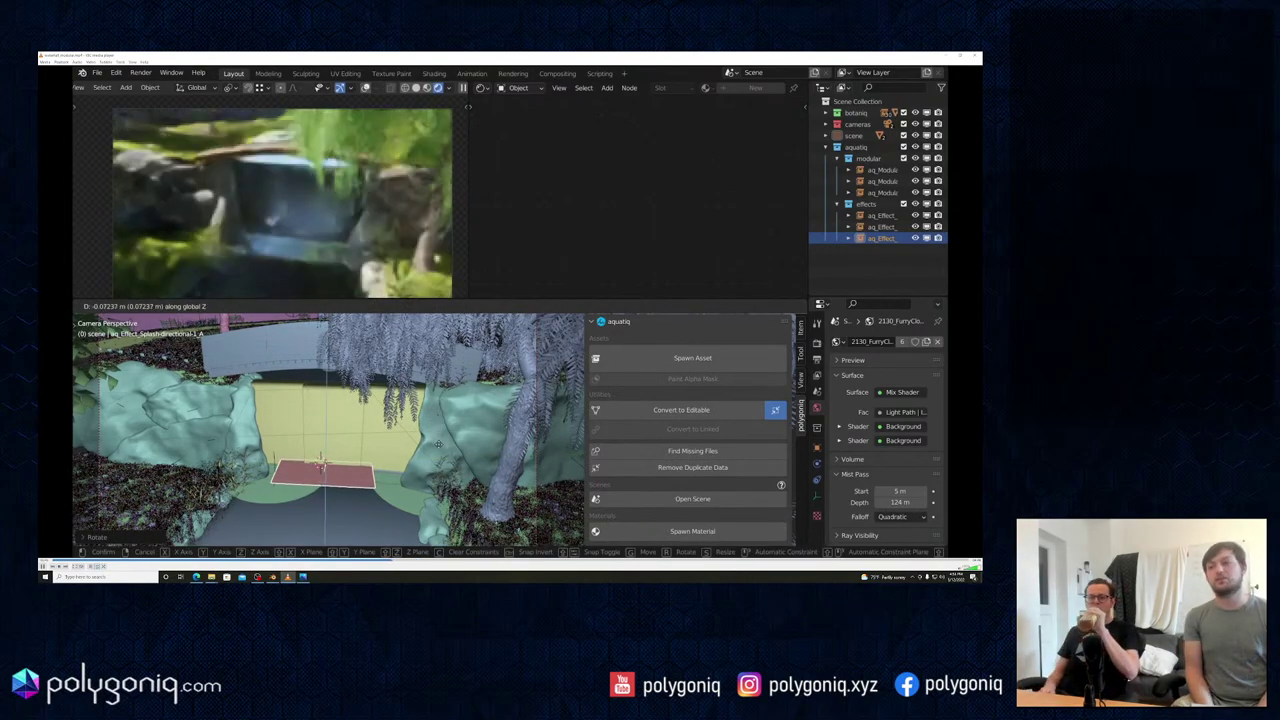